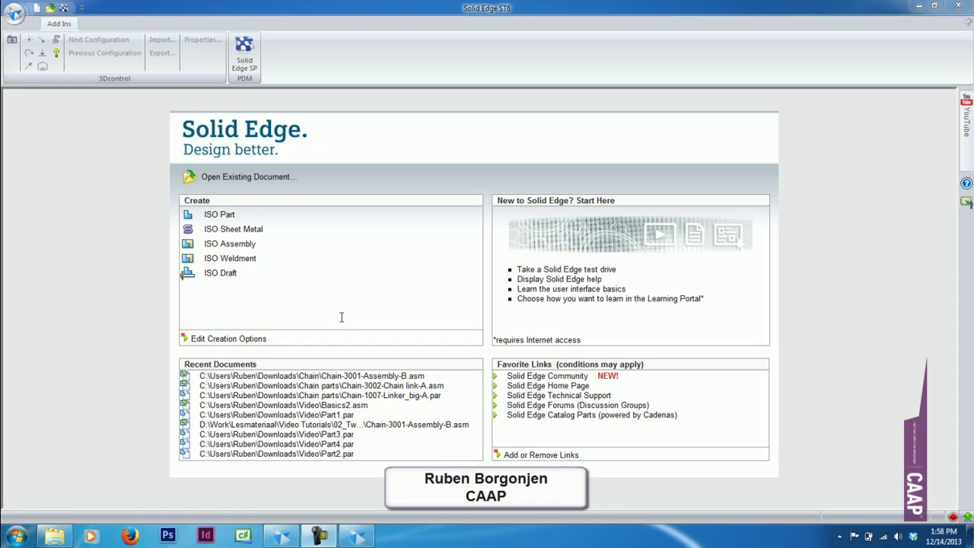
Step: Open Chain-3001-Assembly-B.asm from Recent Documents and view it from several isometric orientations
click(354, 377)
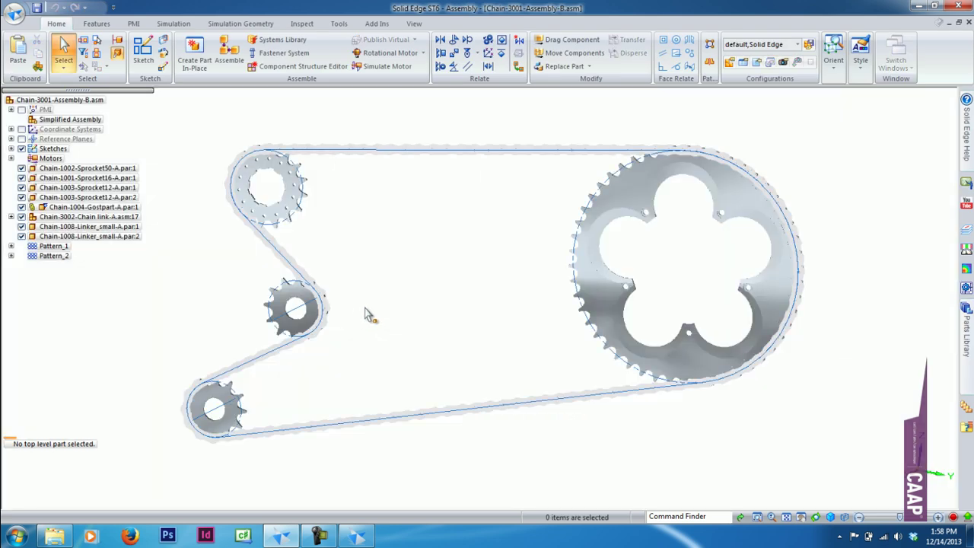
key(ctrl+i)
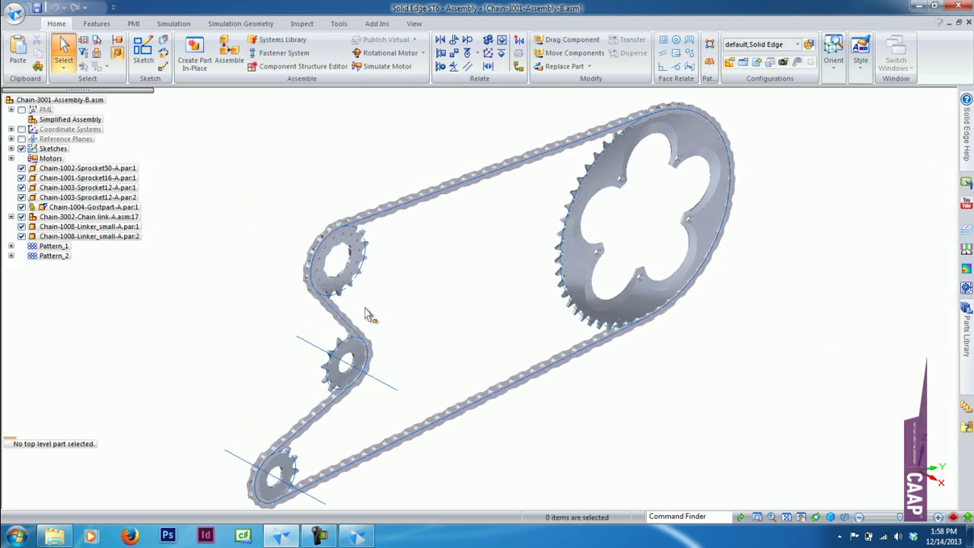
key(ctrl+j)
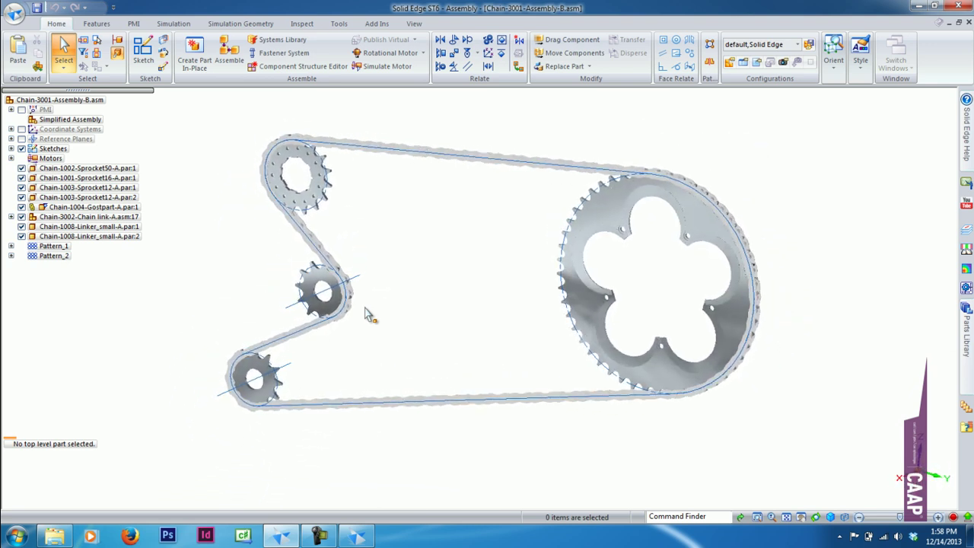
key(ctrl+m)
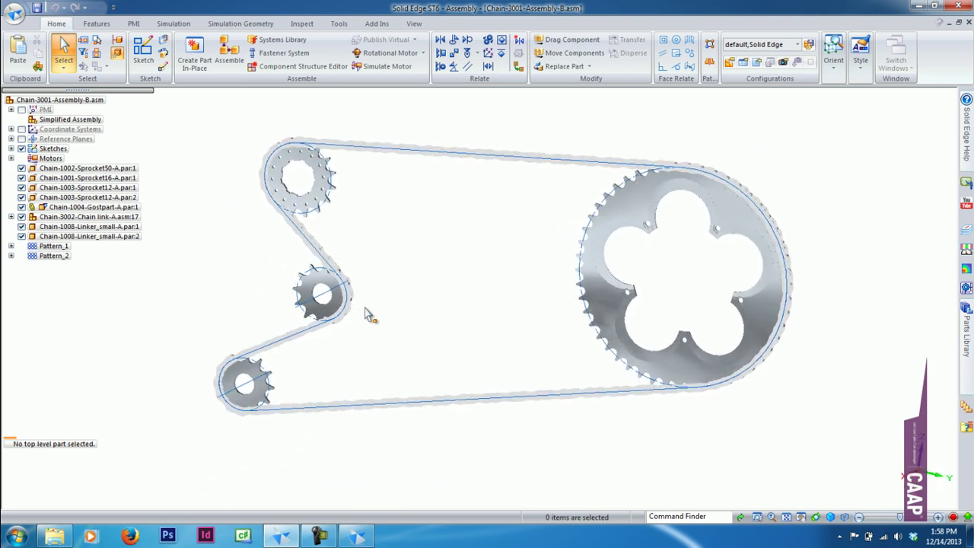
key(ctrl+i)
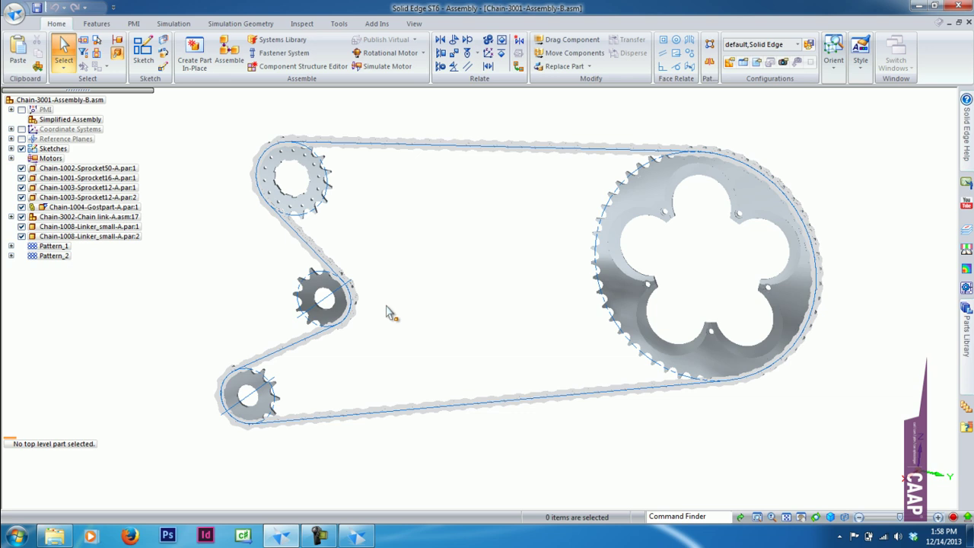
key(ctrl+f)
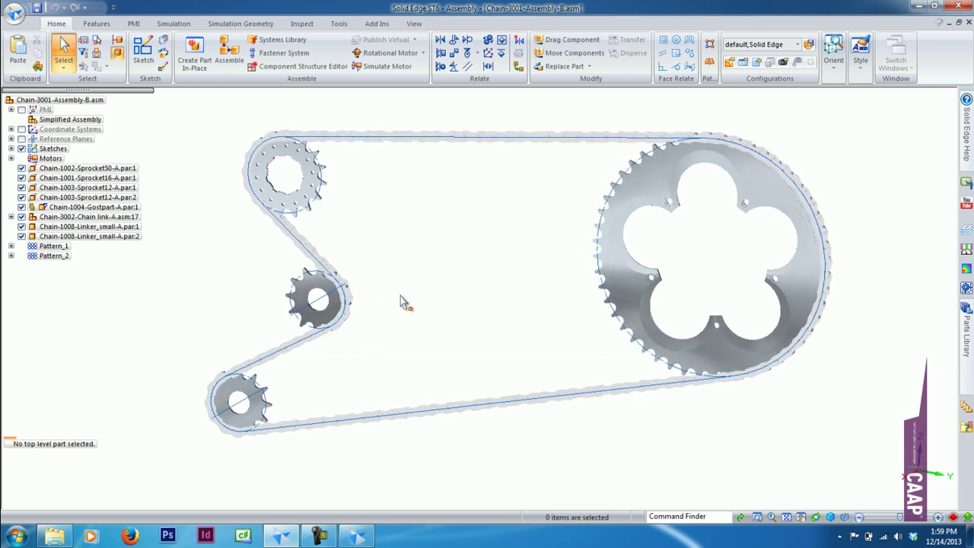
Step: Expand Reference Planes and offset Parallel 3 350 mm from Front, shifting the lower sprocket
click(12, 130)
click(11, 129)
click(11, 139)
click(64, 198)
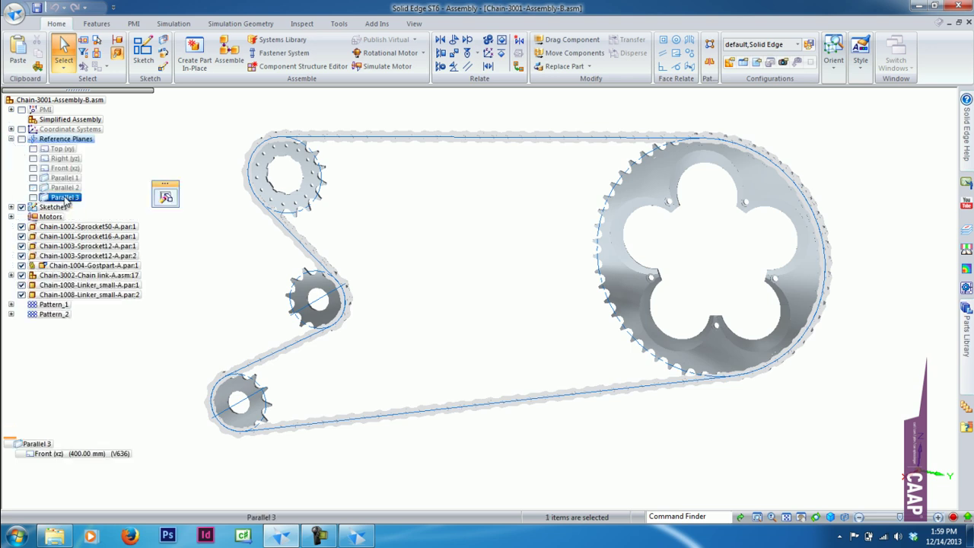
click(106, 455)
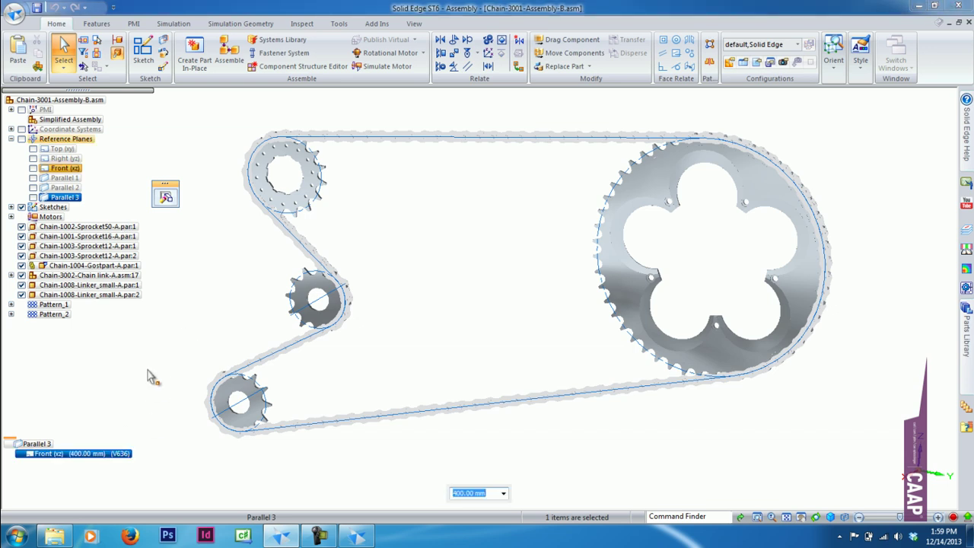
text(350)
key(Return)
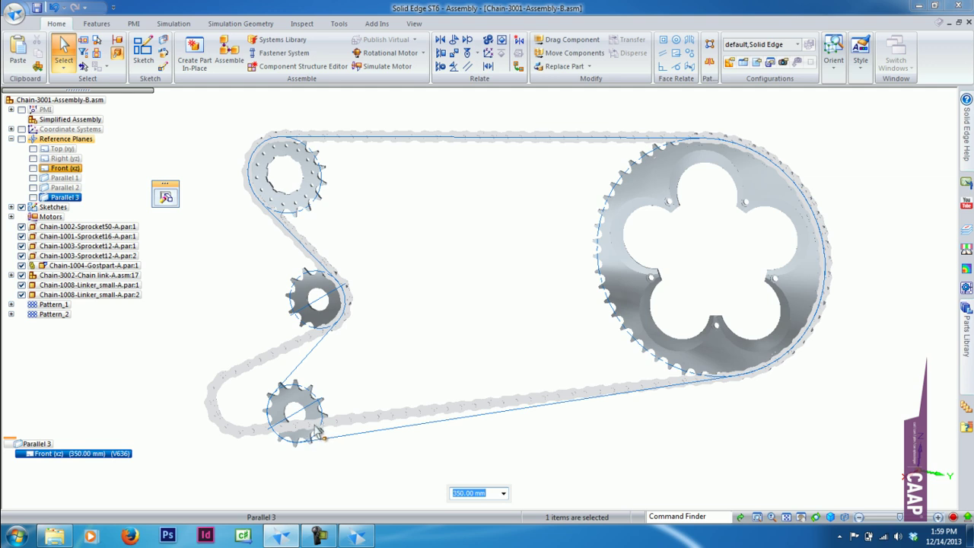
click(358, 471)
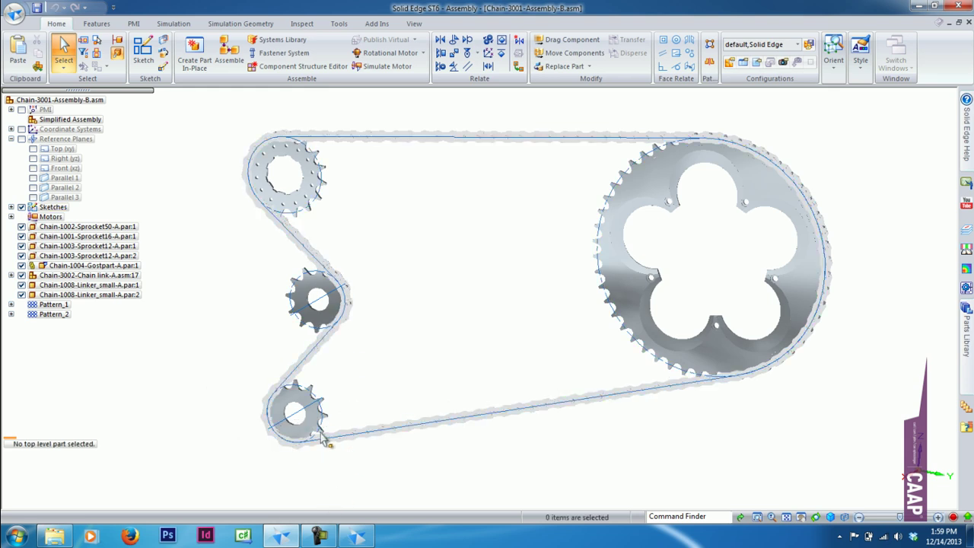
Step: Change Parallel 3's Front offset to 500 mm, then close the assembly without saving
click(67, 197)
click(86, 455)
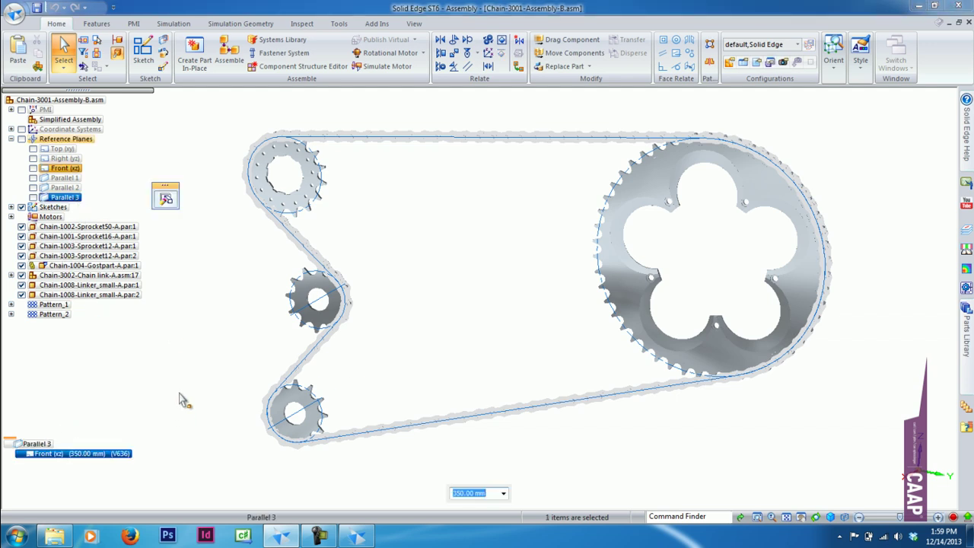
text(500)
key(Return)
click(445, 327)
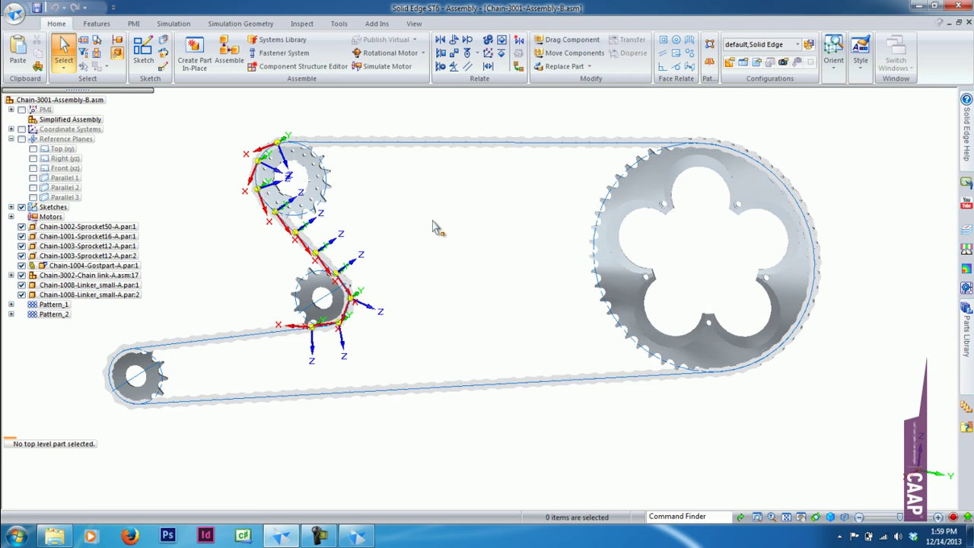
click(968, 22)
click(498, 320)
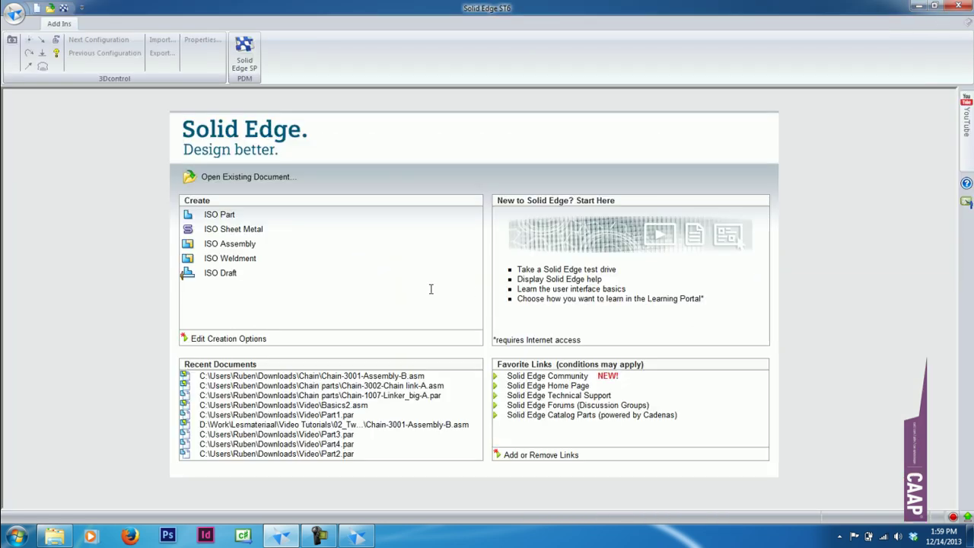
Step: Create a new ISO assembly and scroll through the Engineering Reference library list
click(245, 247)
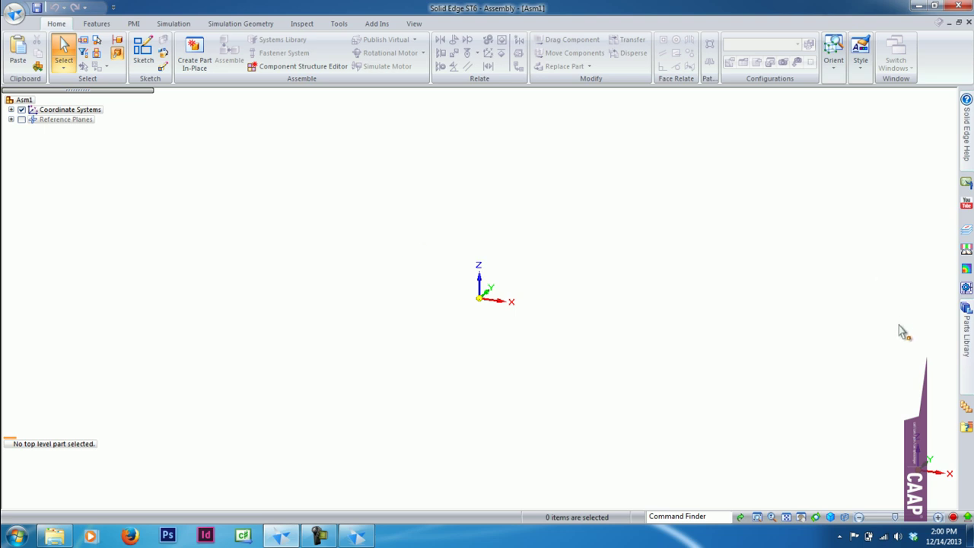
click(966, 288)
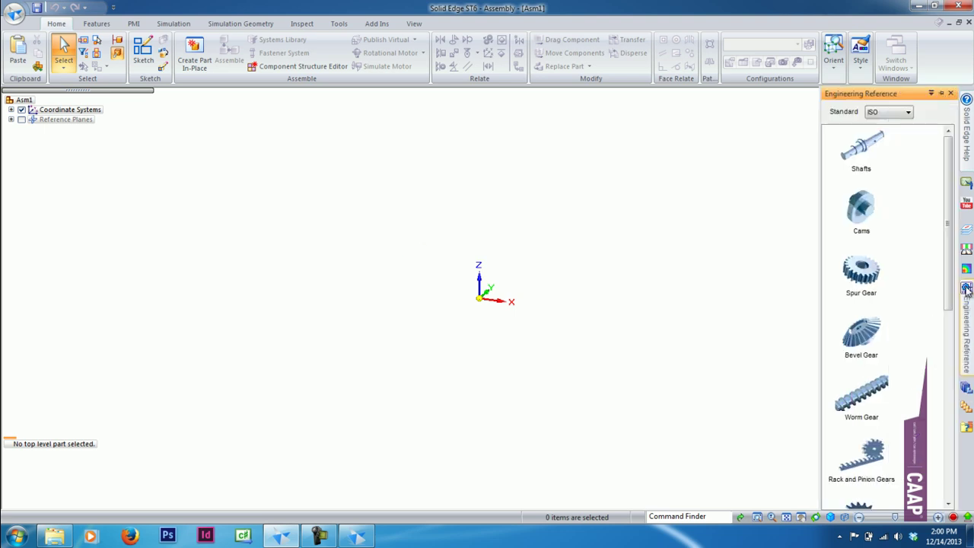
scroll(913, 244, down, 3)
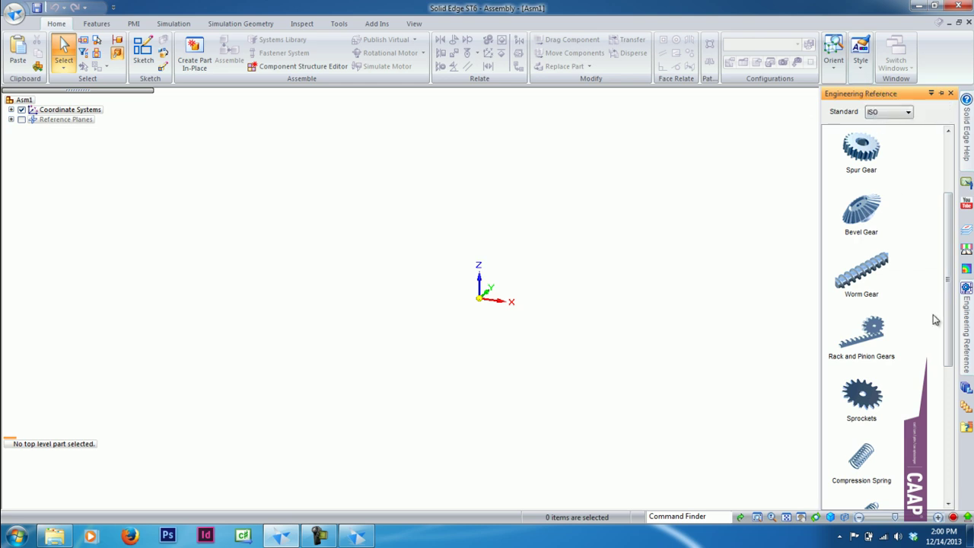
Step: Bring the installer forward, close it, and return to the blank Asm1 assembly
click(359, 540)
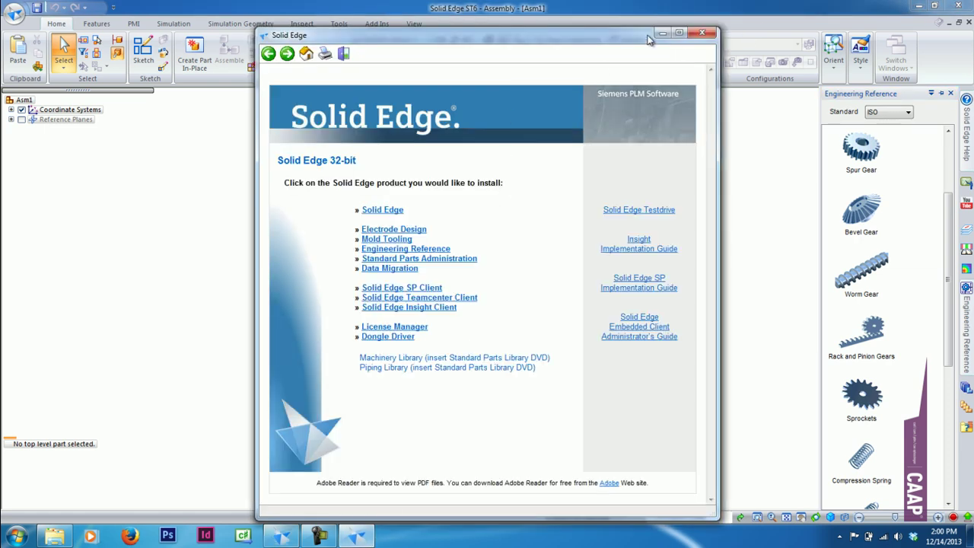
drag(624, 36, 621, 27)
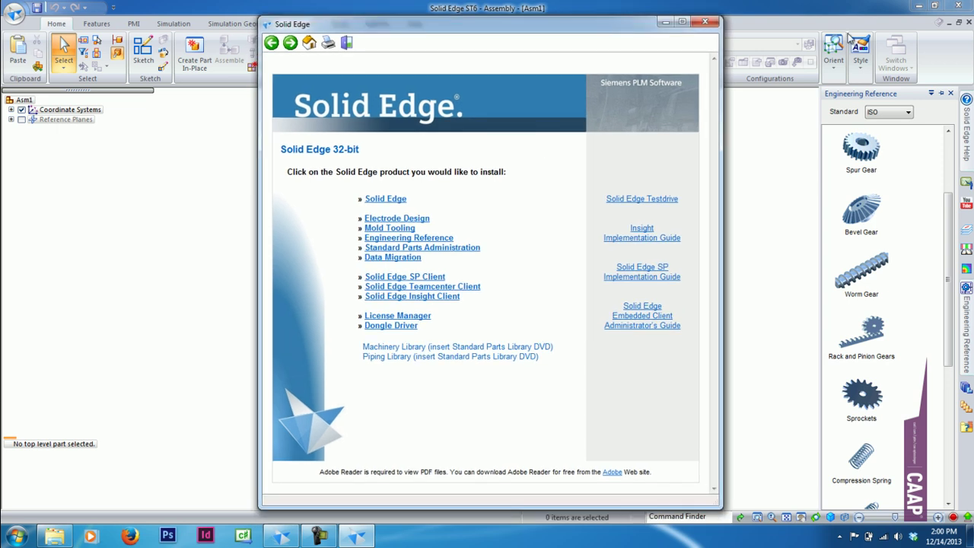
click(919, 5)
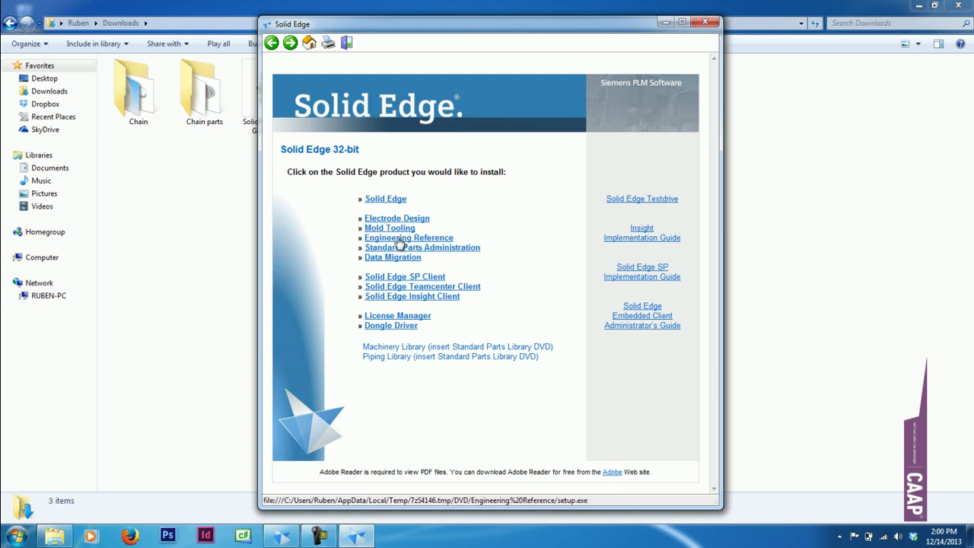
click(705, 22)
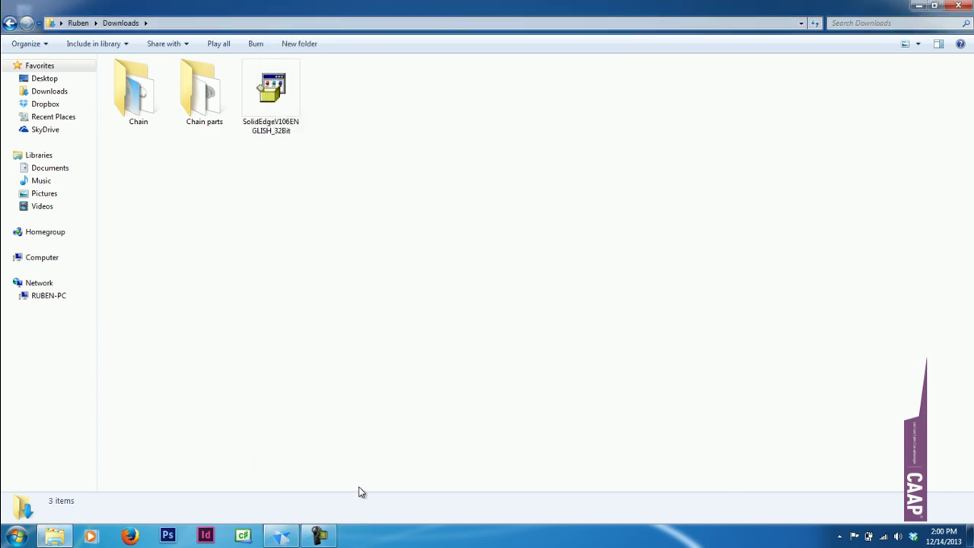
click(281, 536)
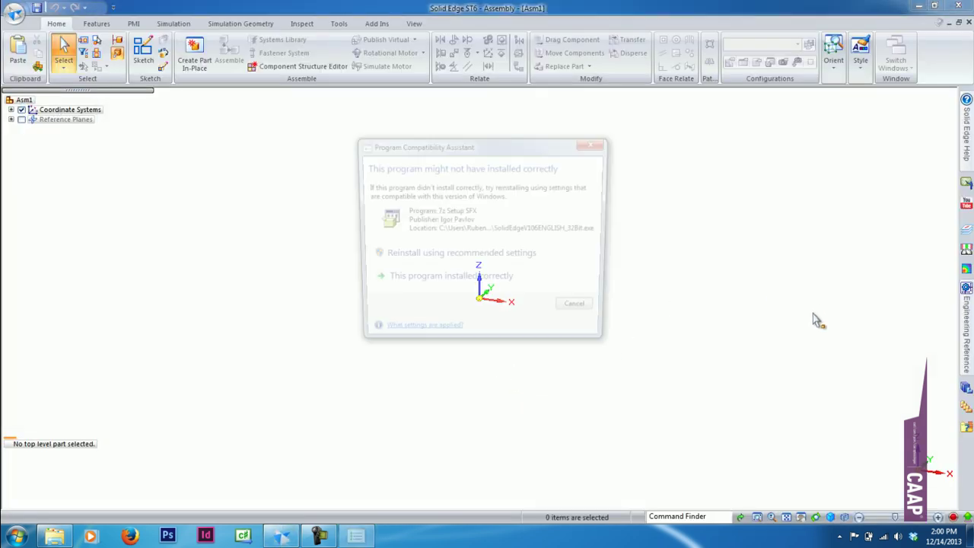
Step: Dismiss the compatibility prompt and pick Sprockets in the Engineering Reference library
click(497, 288)
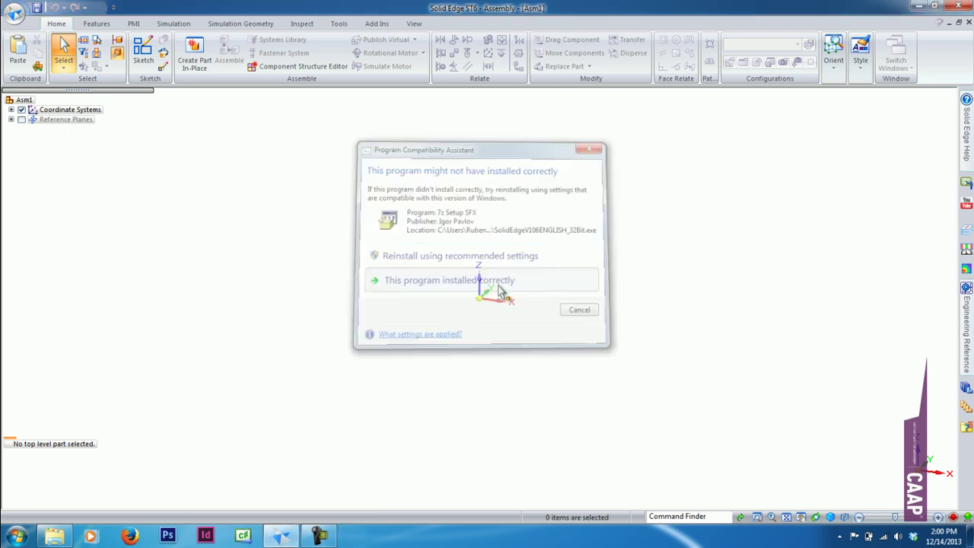
click(965, 312)
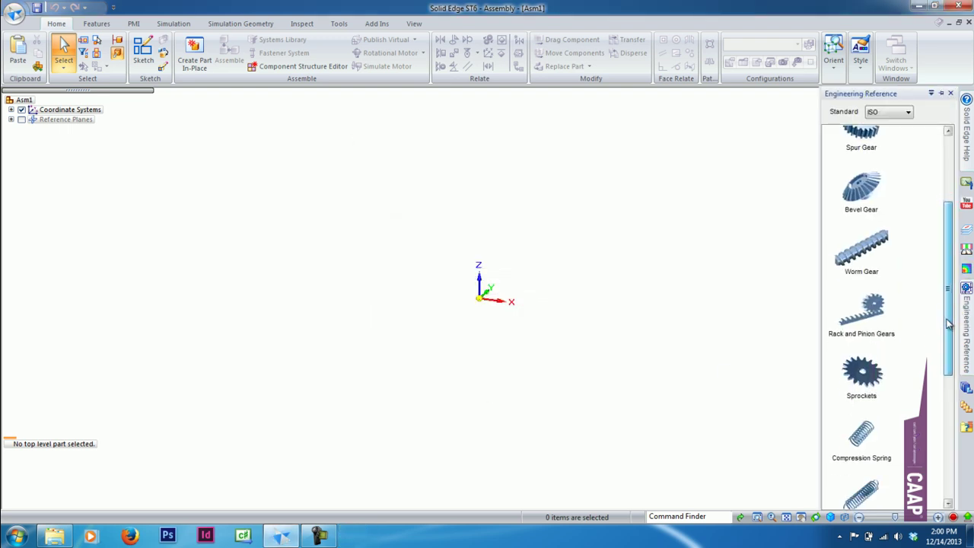
scroll(868, 312, down, 3)
click(875, 303)
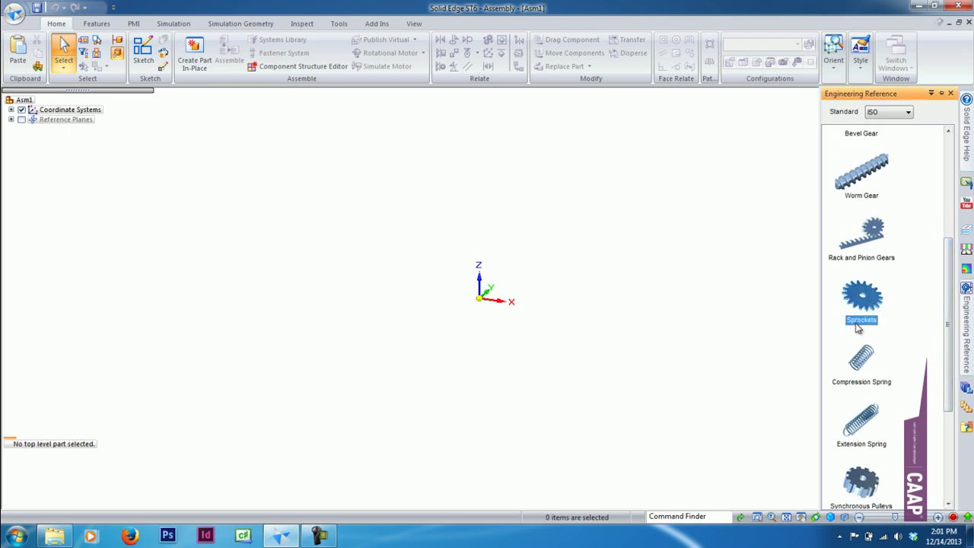
Step: Save the assembly as Basic.asm in a new Chain_new folder under Downloads
click(37, 9)
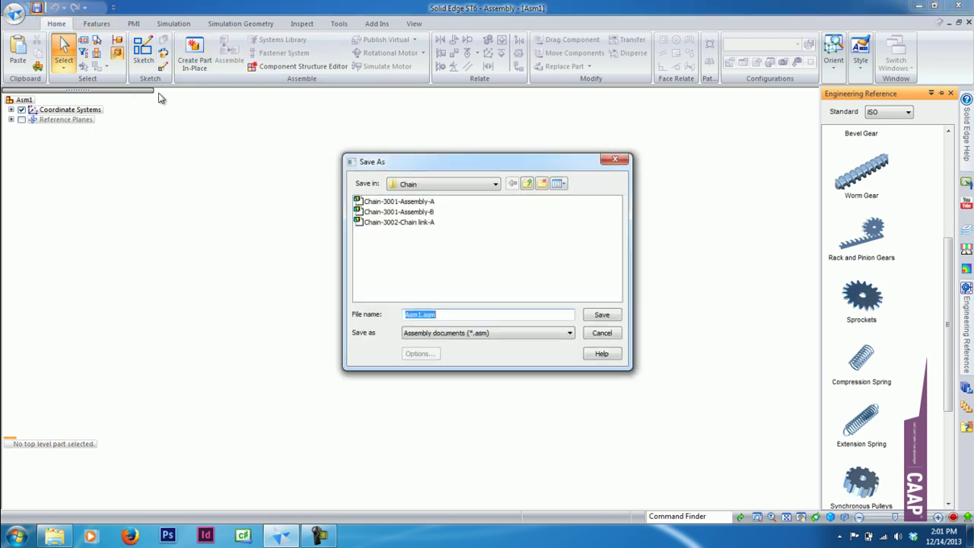
click(461, 189)
click(449, 253)
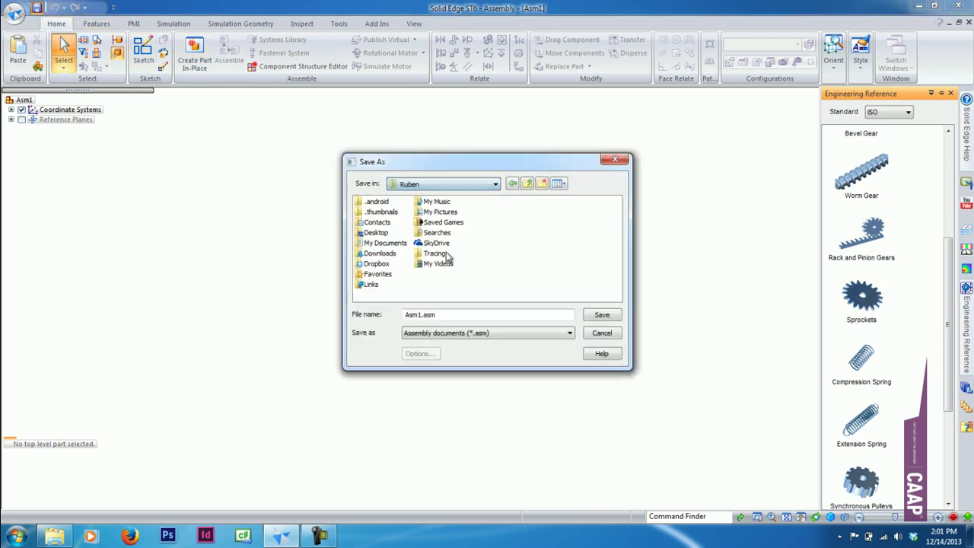
double_click(380, 254)
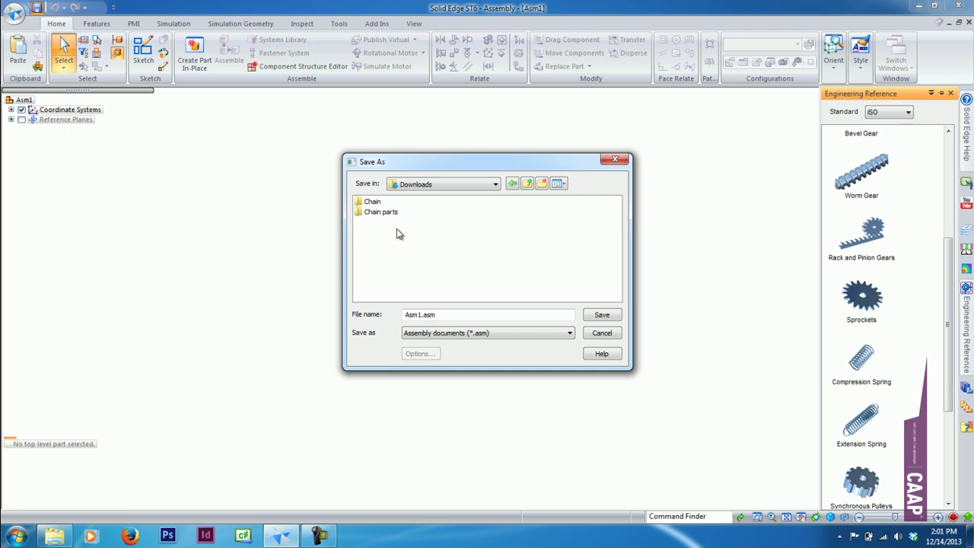
click(541, 185)
text(Chain_new)
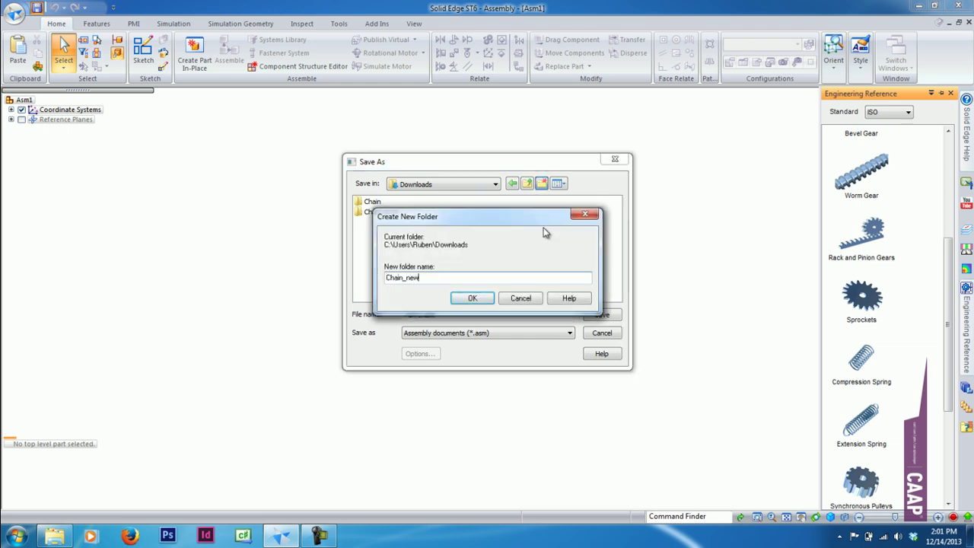
key(Return)
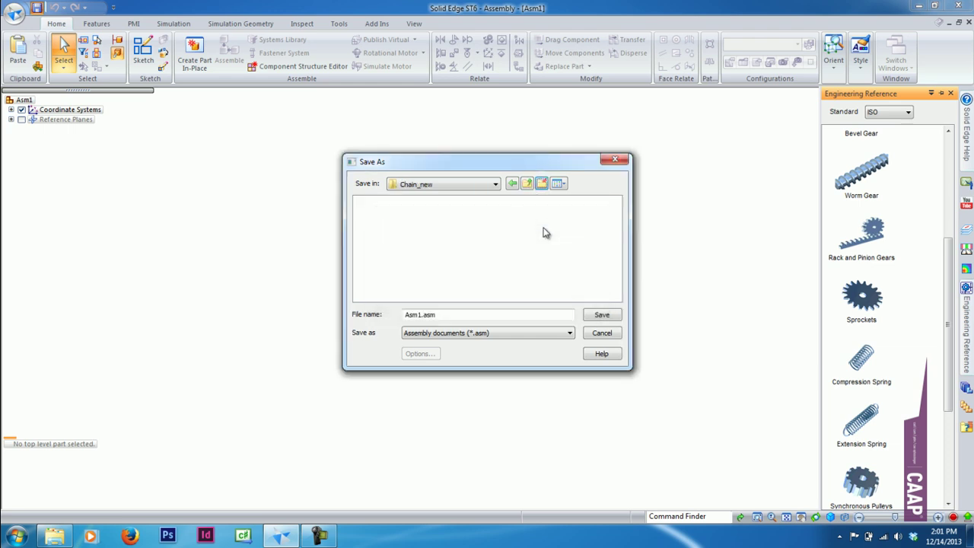
click(446, 315)
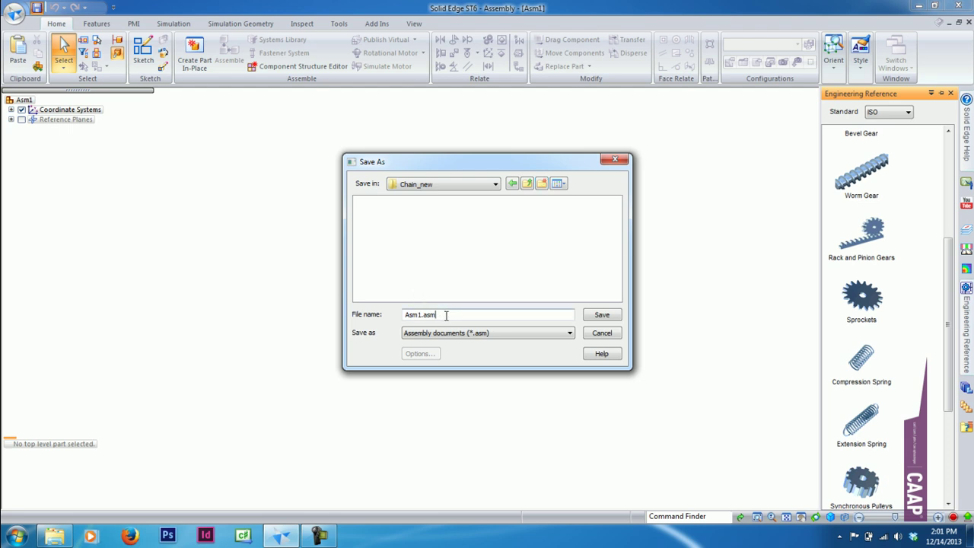
drag(446, 315, 389, 322)
text(Basic)
click(608, 316)
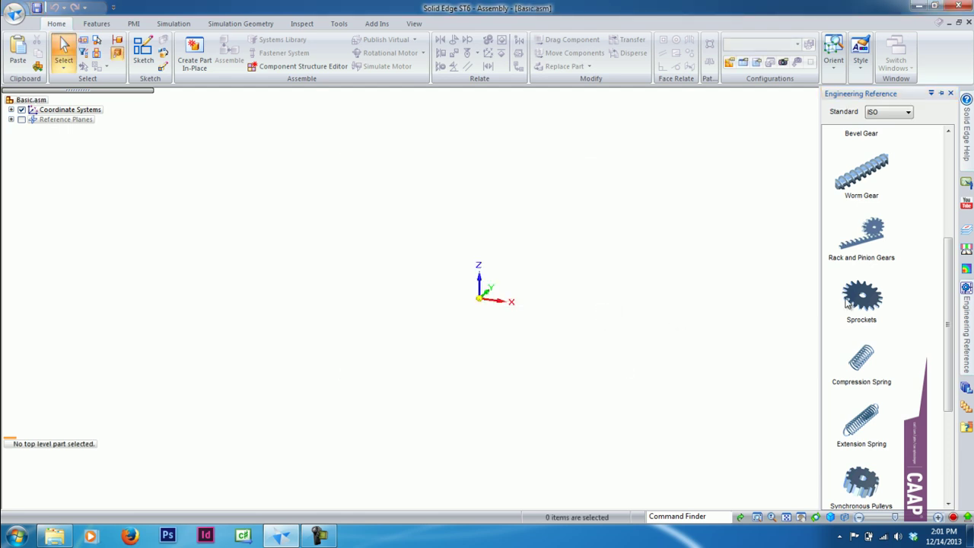
click(868, 301)
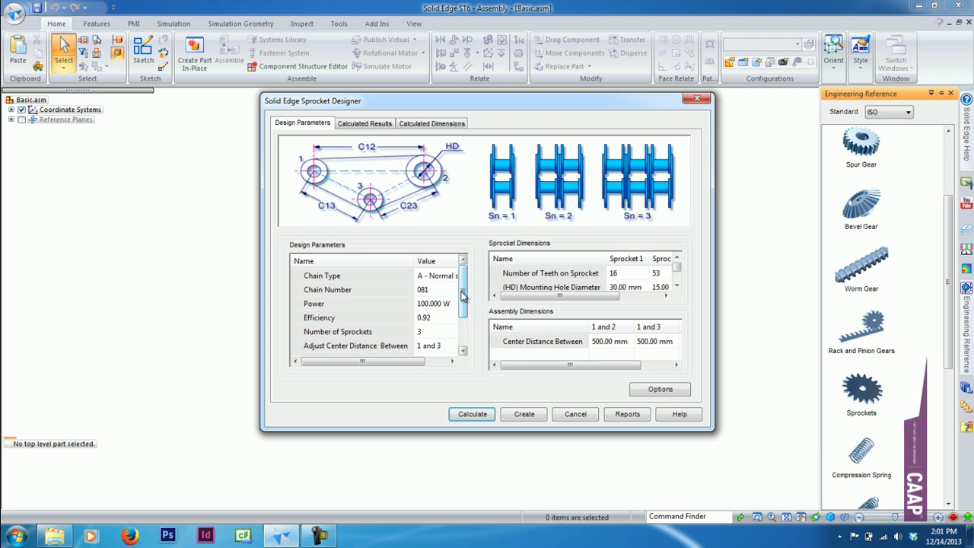
drag(413, 362, 435, 362)
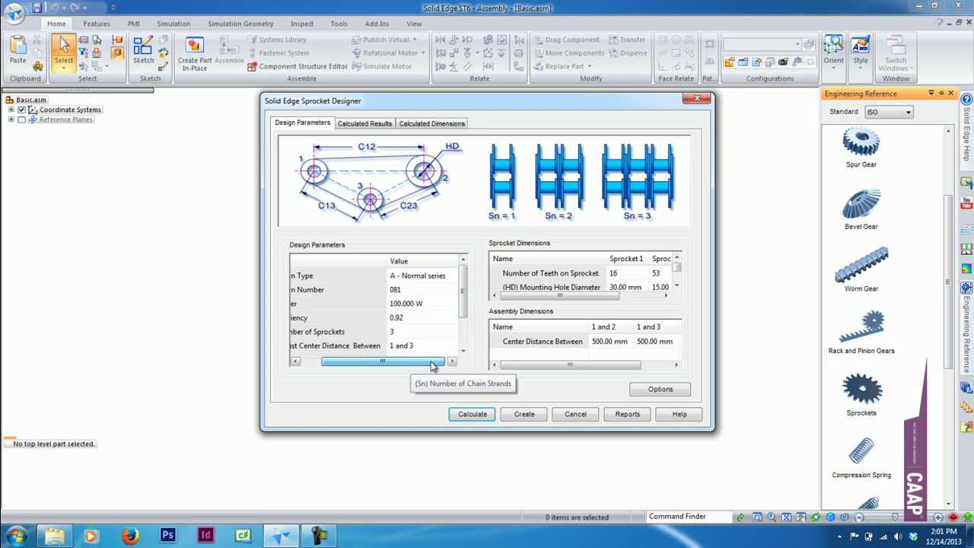
click(408, 280)
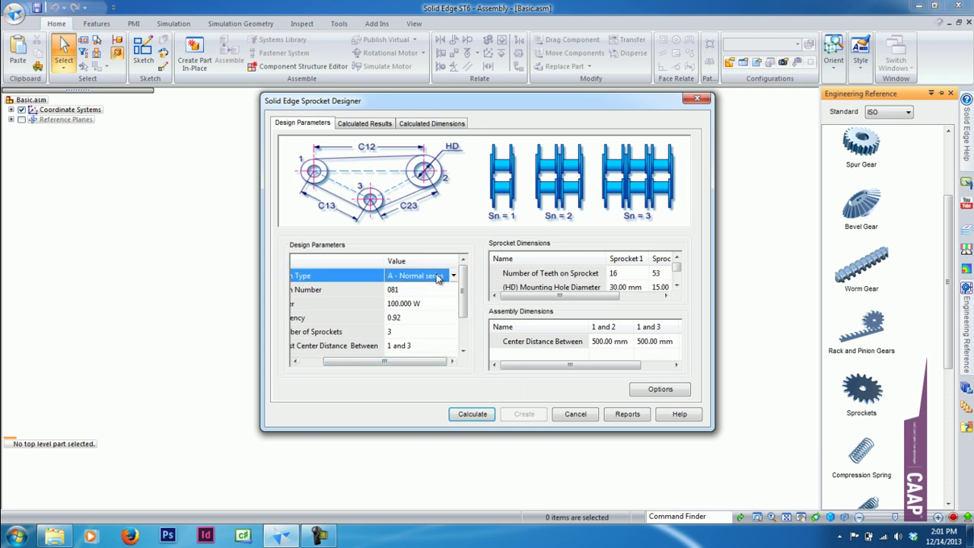
click(452, 279)
click(453, 279)
click(455, 291)
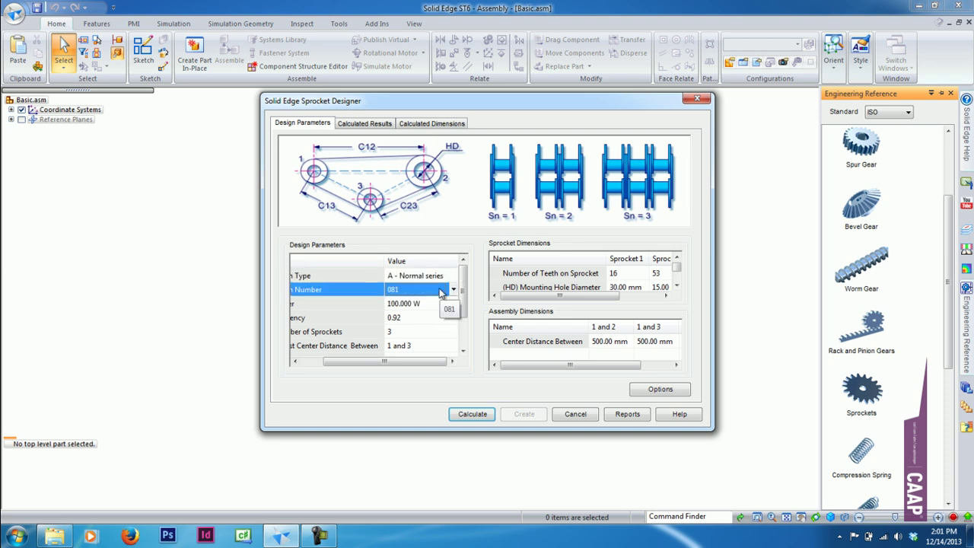
click(455, 291)
click(454, 291)
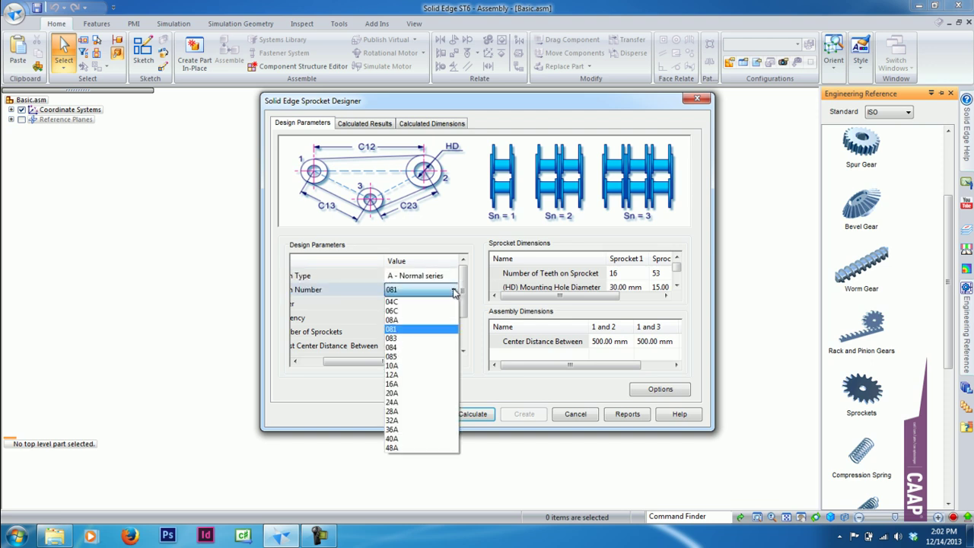
click(455, 292)
click(404, 304)
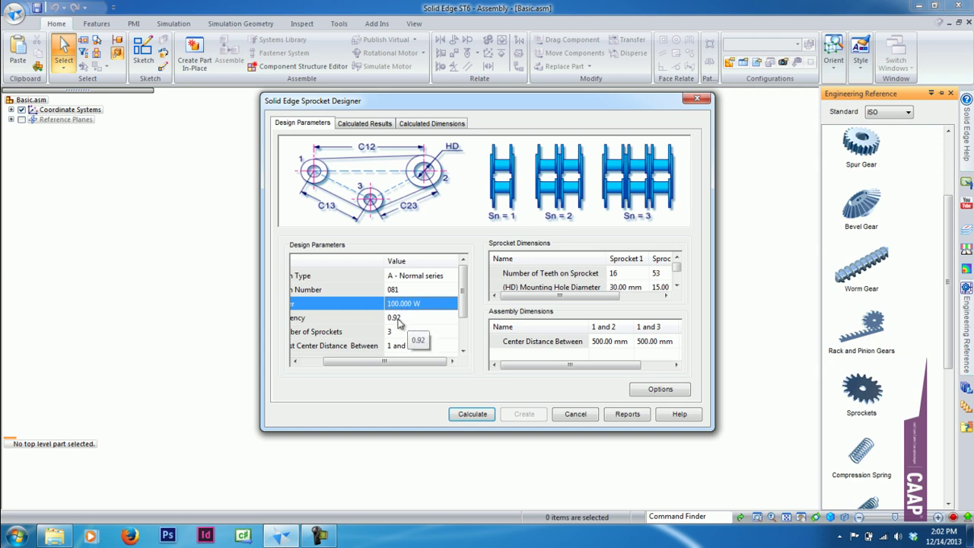
drag(411, 360, 390, 360)
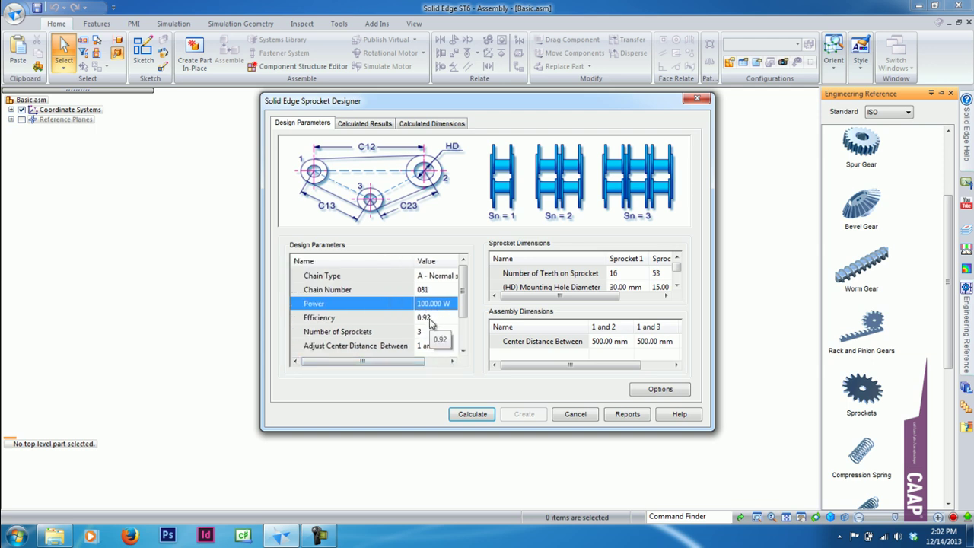
scroll(464, 304, down, 3)
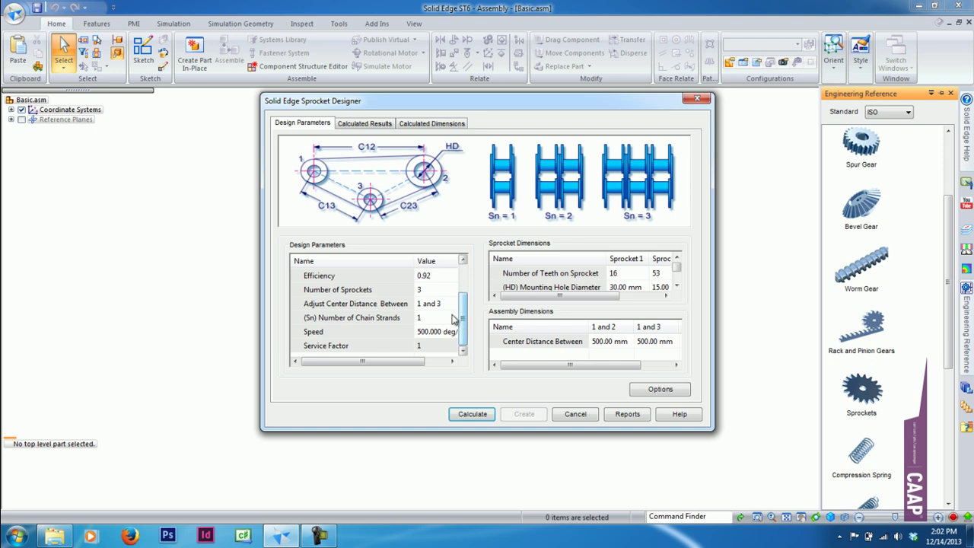
click(420, 290)
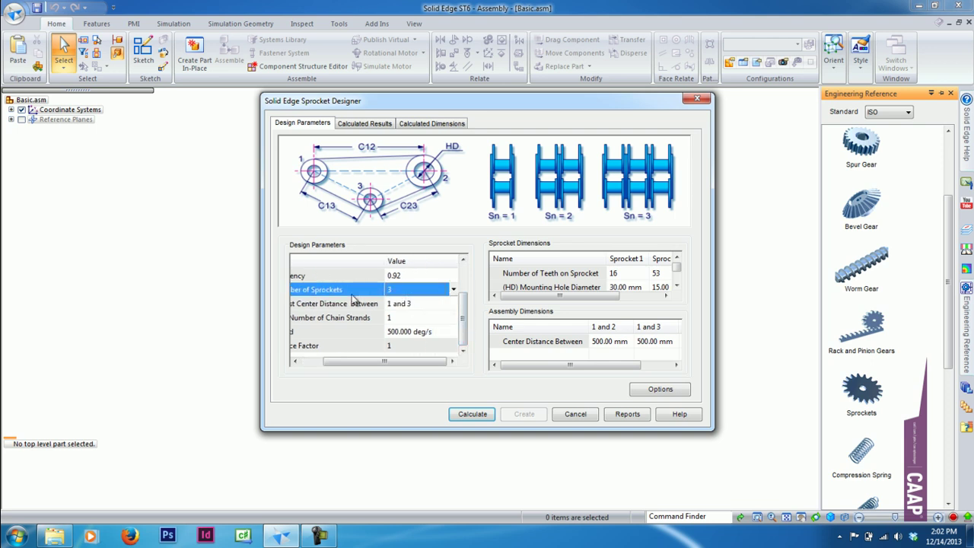
drag(391, 362, 365, 362)
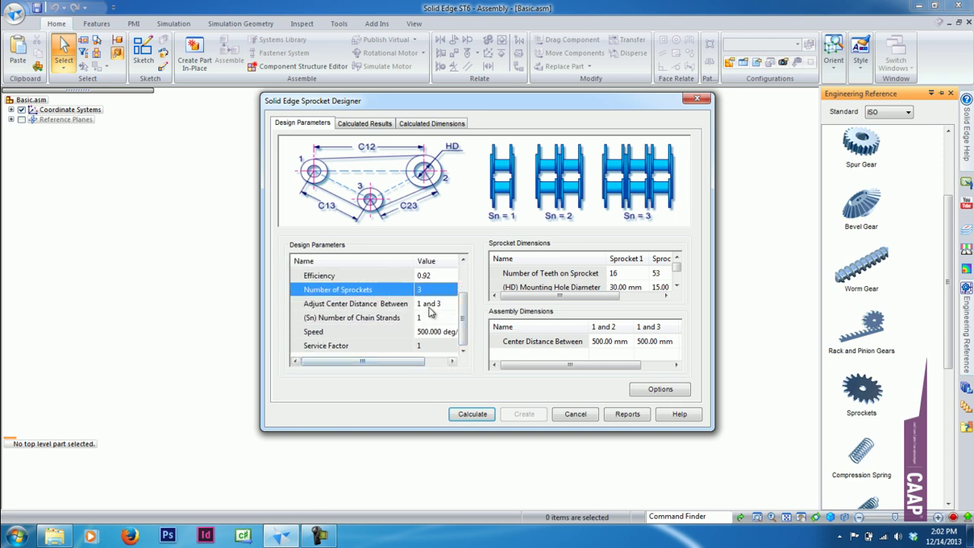
scroll(428, 306, up, 3)
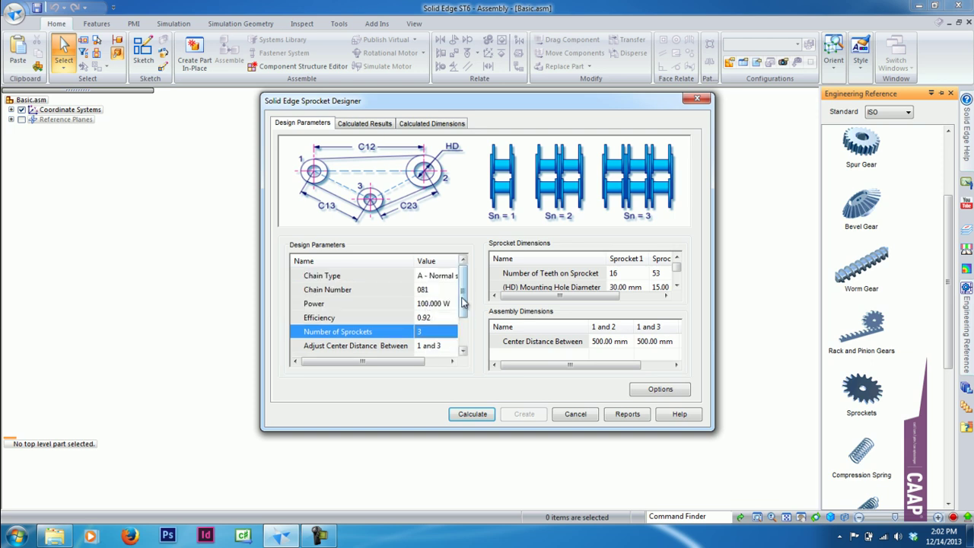
scroll(411, 306, down, 1)
scroll(396, 306, down, 2)
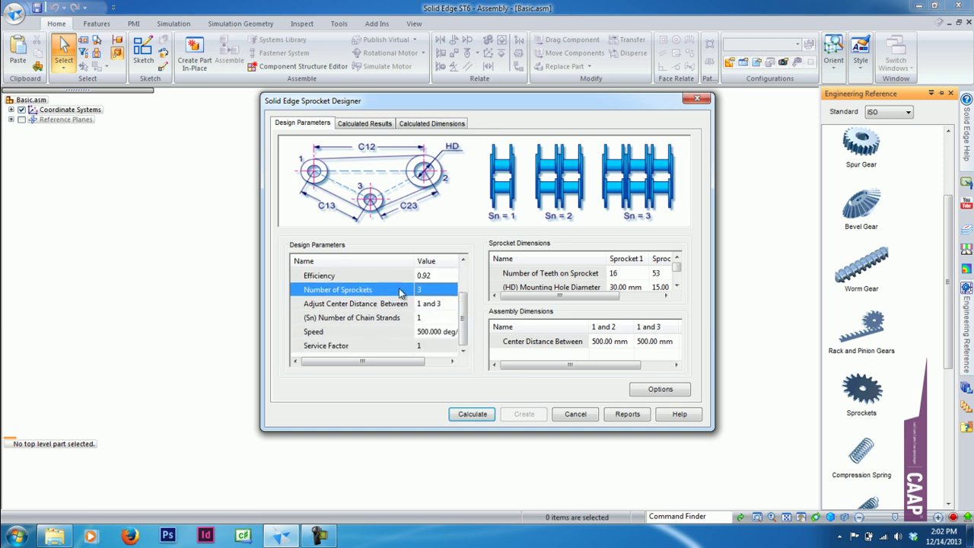
scroll(463, 309, up, 2)
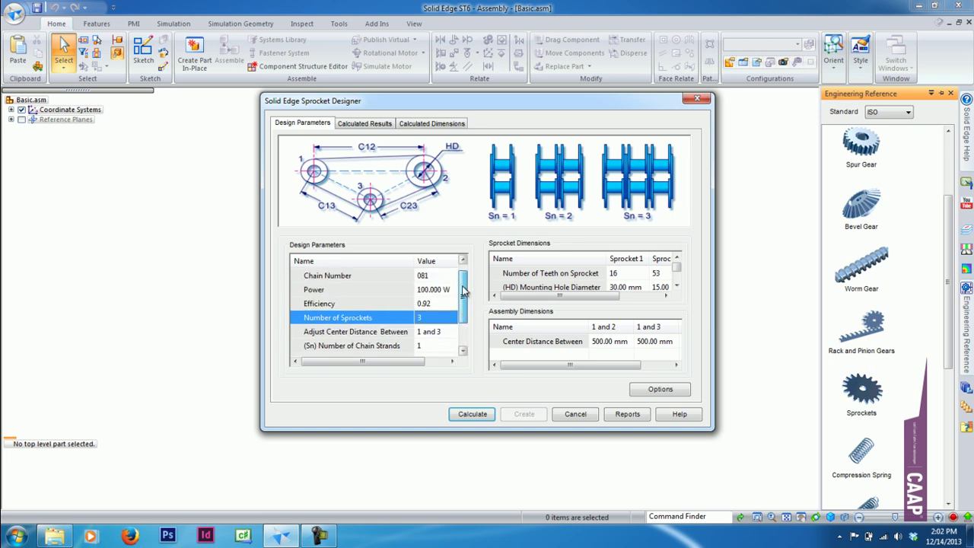
Step: Set the input conditions to Based On Center Distance and Based On Sprocket Teeth
click(659, 391)
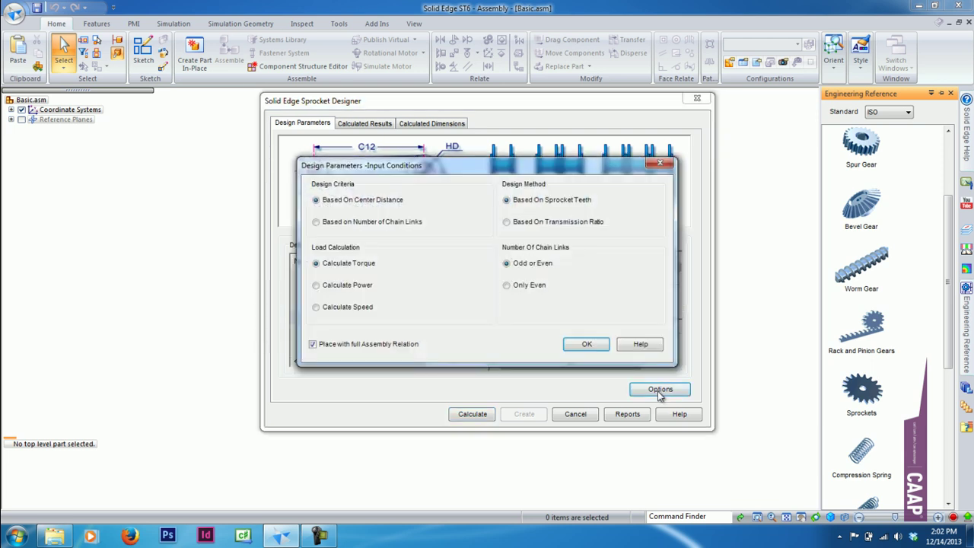
click(507, 200)
click(587, 346)
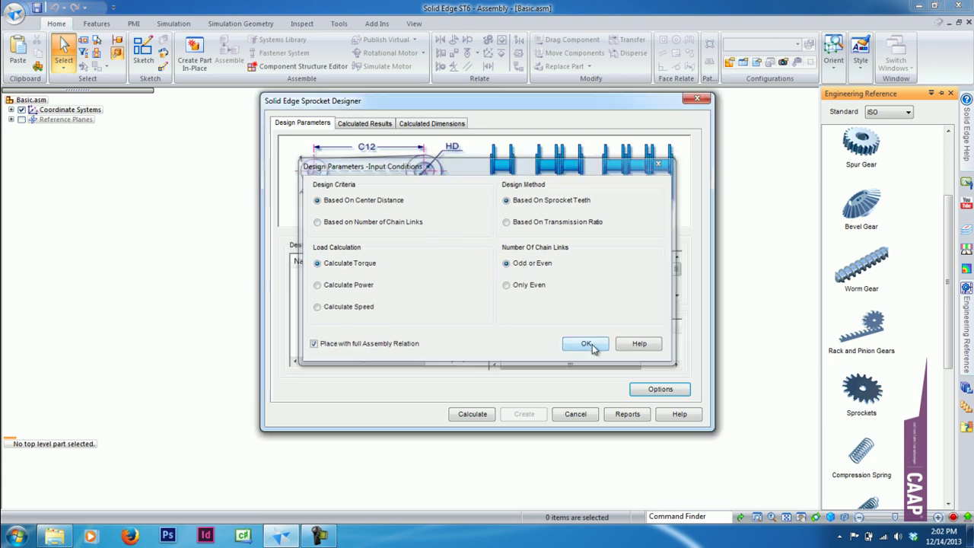
drag(464, 280, 466, 333)
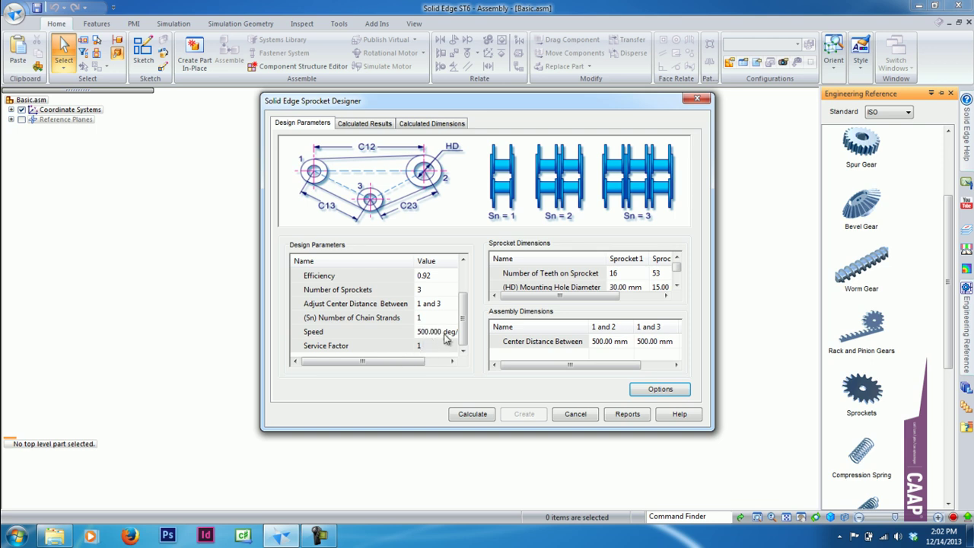
drag(413, 362, 432, 362)
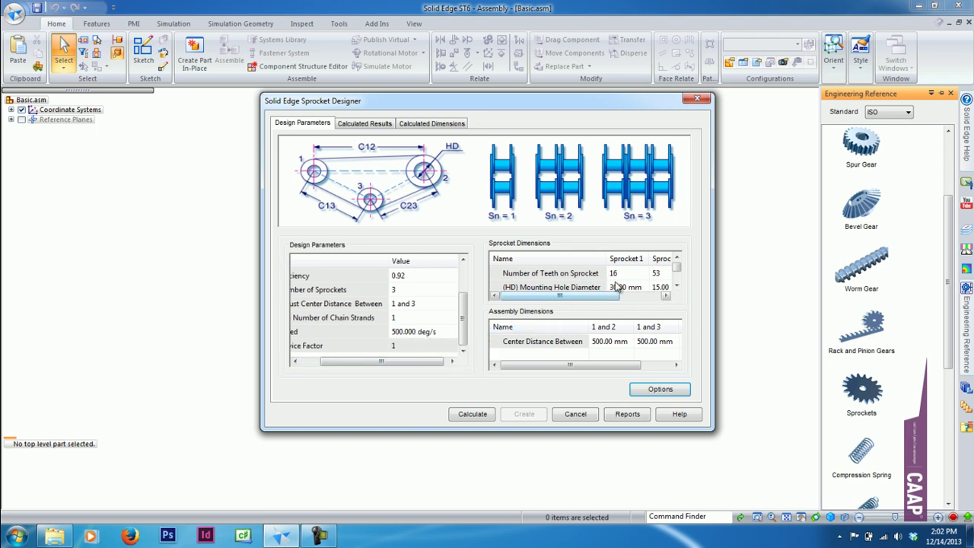
drag(598, 297, 645, 297)
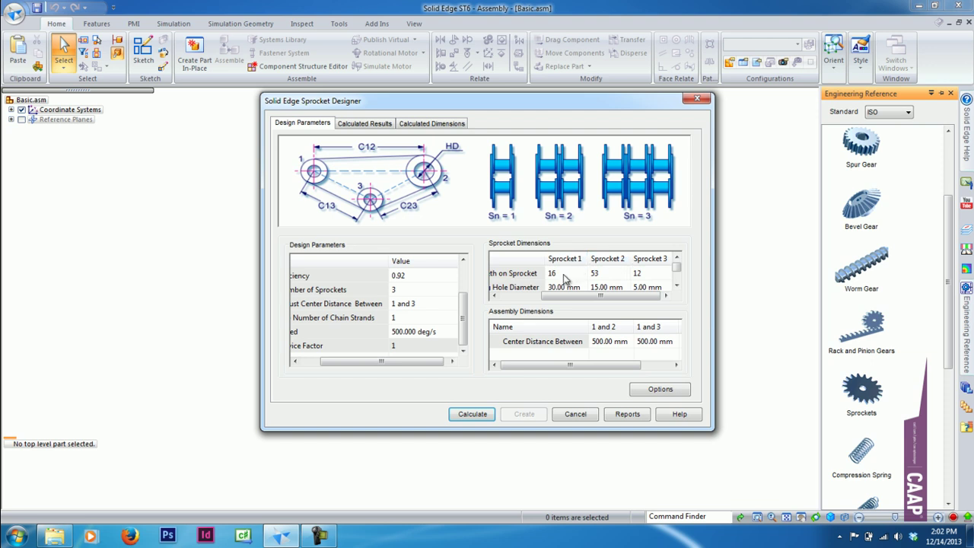
mouse_move(574, 297)
mouse_down()
mouse_move(558, 299)
mouse_move(586, 297)
mouse_up()
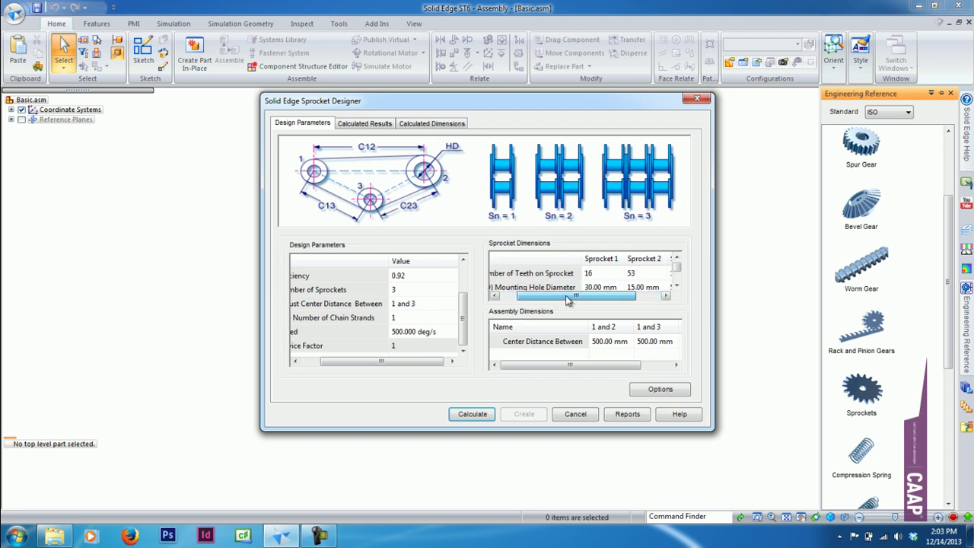
Step: Review the tables: 16, 53, 12 teeth, 30/15/5 mm bores, 500 mm center distances
click(659, 388)
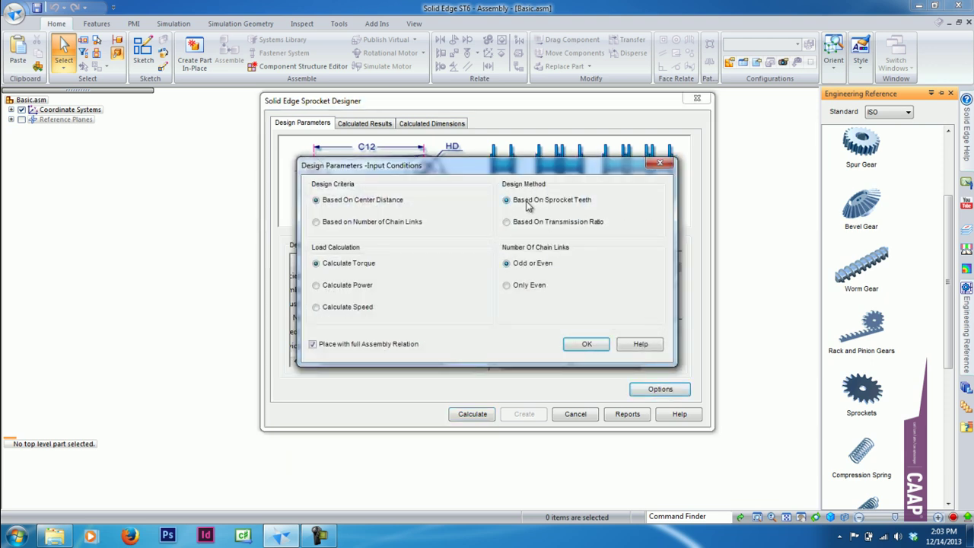
click(586, 344)
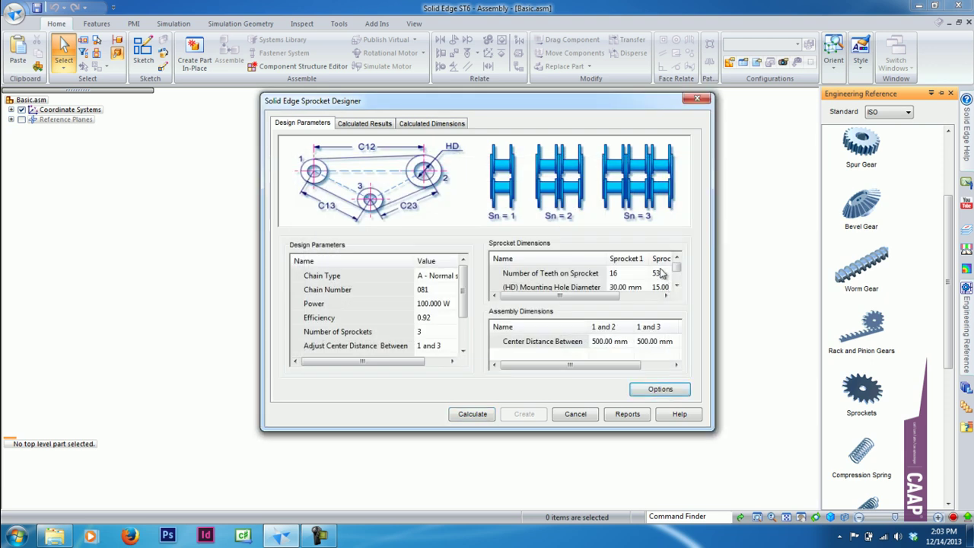
drag(605, 297, 628, 301)
click(677, 285)
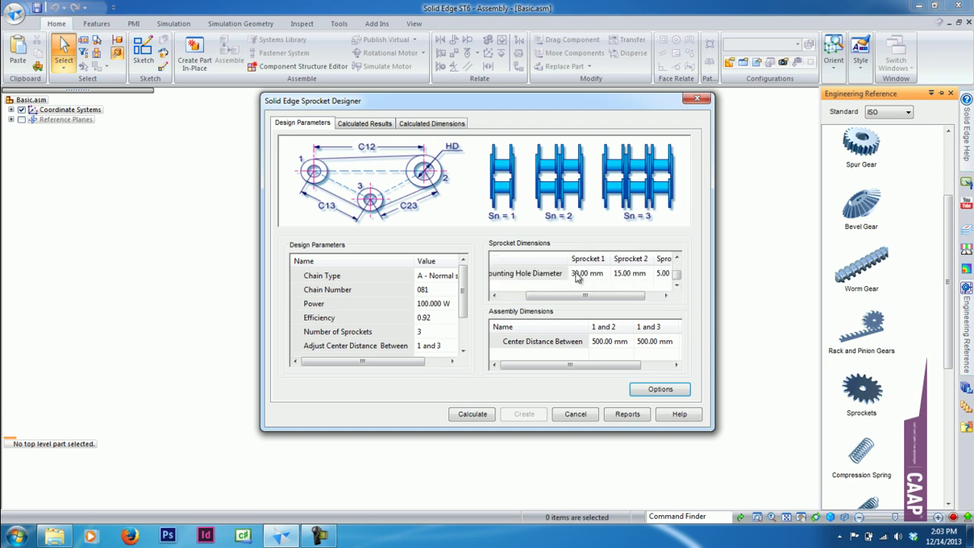
drag(586, 296, 602, 296)
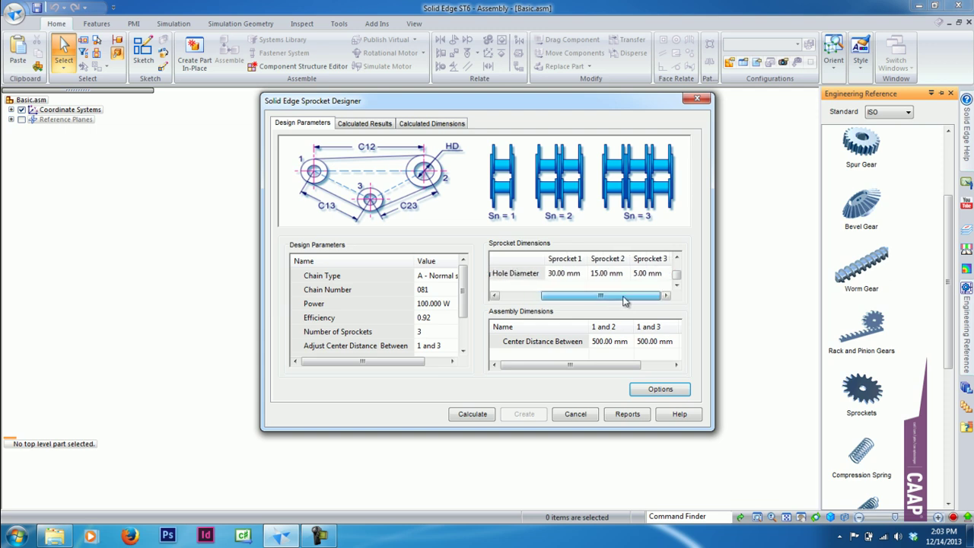
click(676, 258)
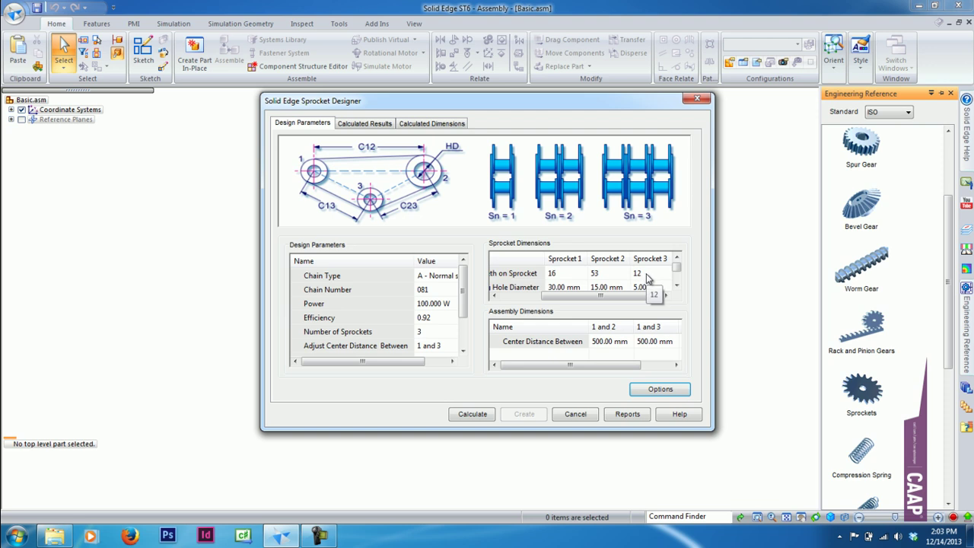
scroll(648, 278, down, 1)
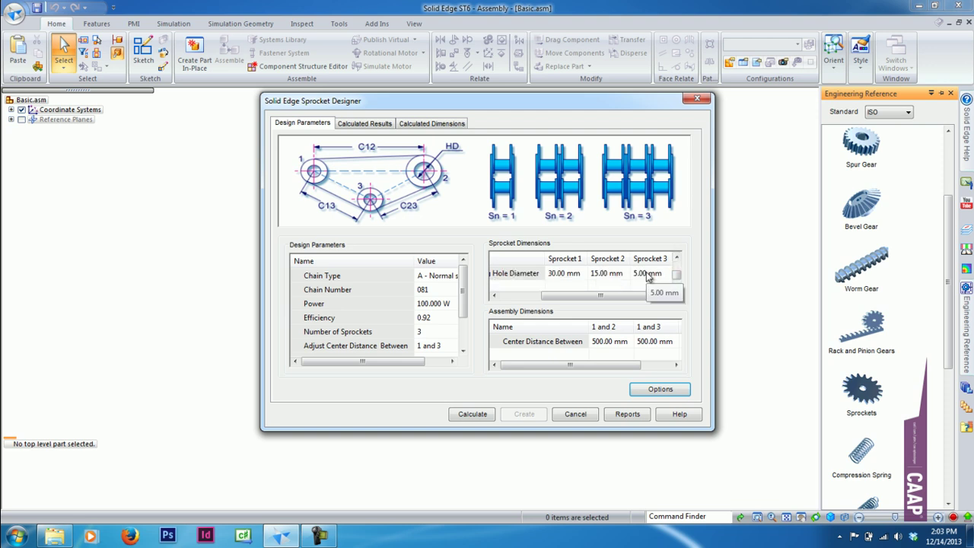
drag(578, 365, 608, 364)
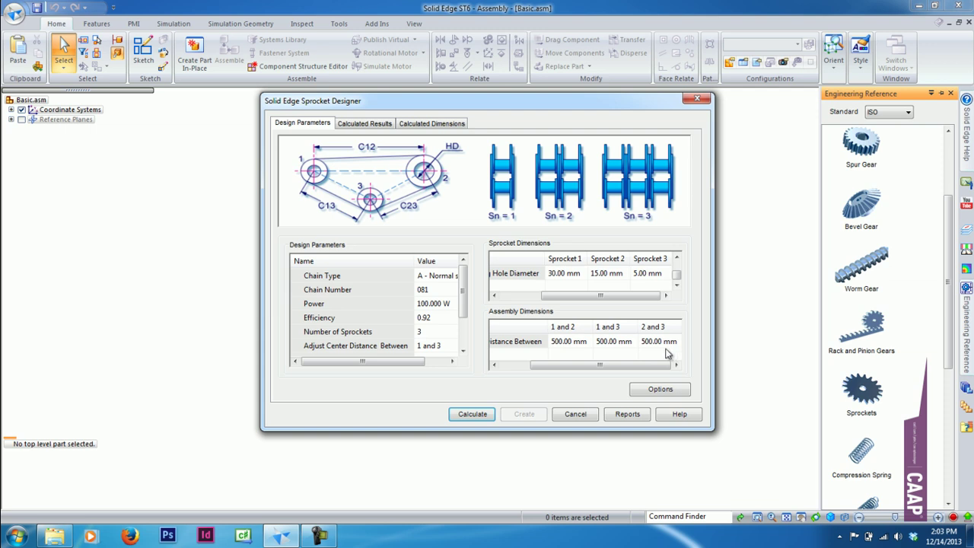
scroll(668, 352, left, 1)
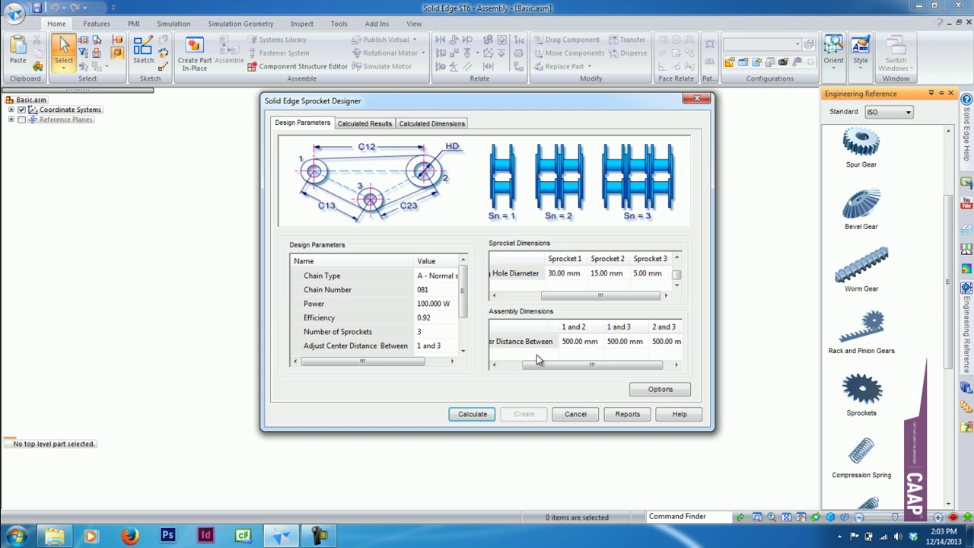
Step: Calculate the chain drive, read the Strength Validation Failure reasons, and close them
click(473, 417)
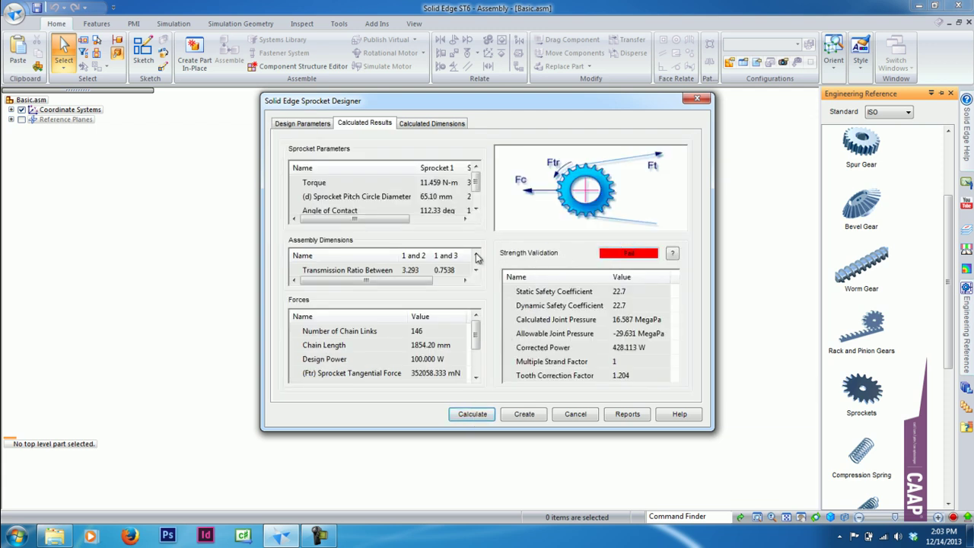
click(672, 254)
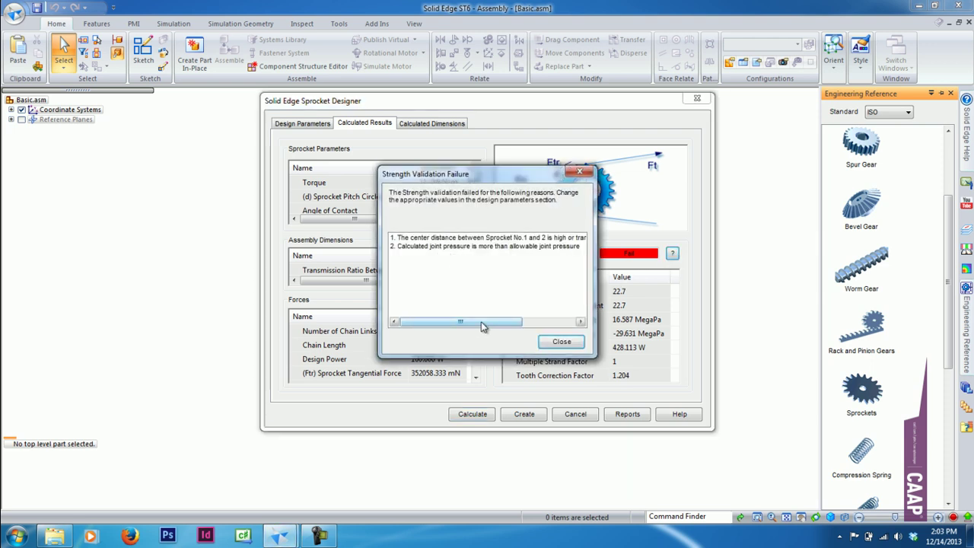
drag(480, 321, 488, 321)
click(566, 342)
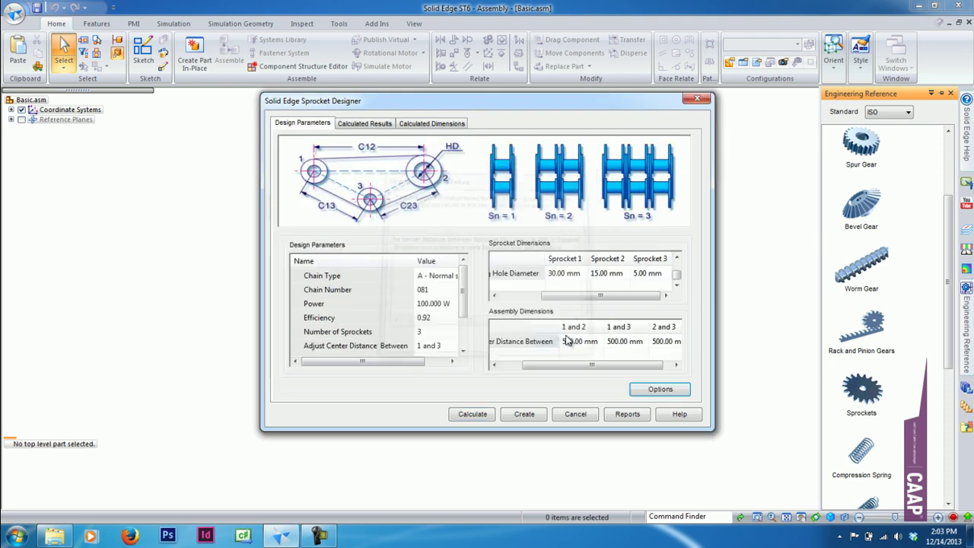
Step: Recalculate, save the sprockets as Part2.par, Part3.par, Part4.par in Chain_new, and close Basic.asm
click(480, 416)
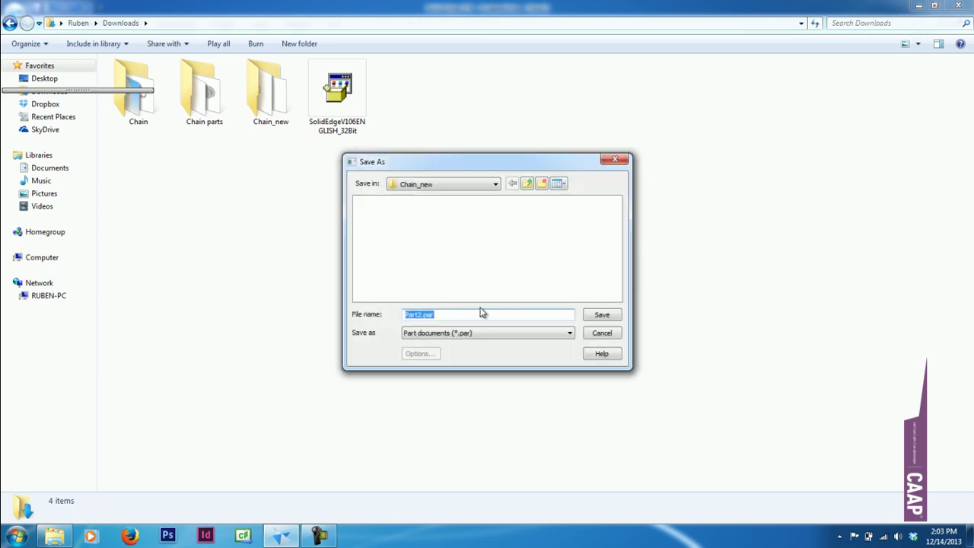
click(453, 183)
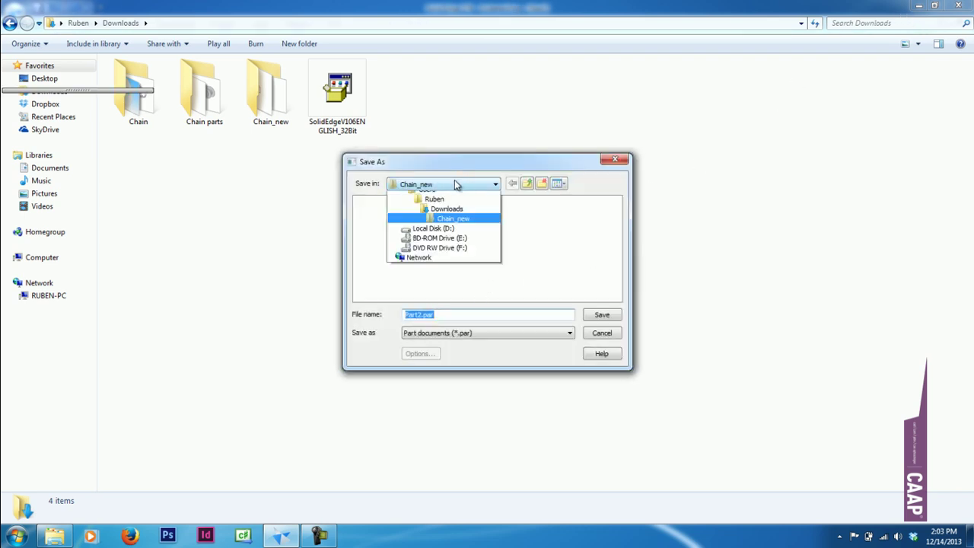
click(457, 187)
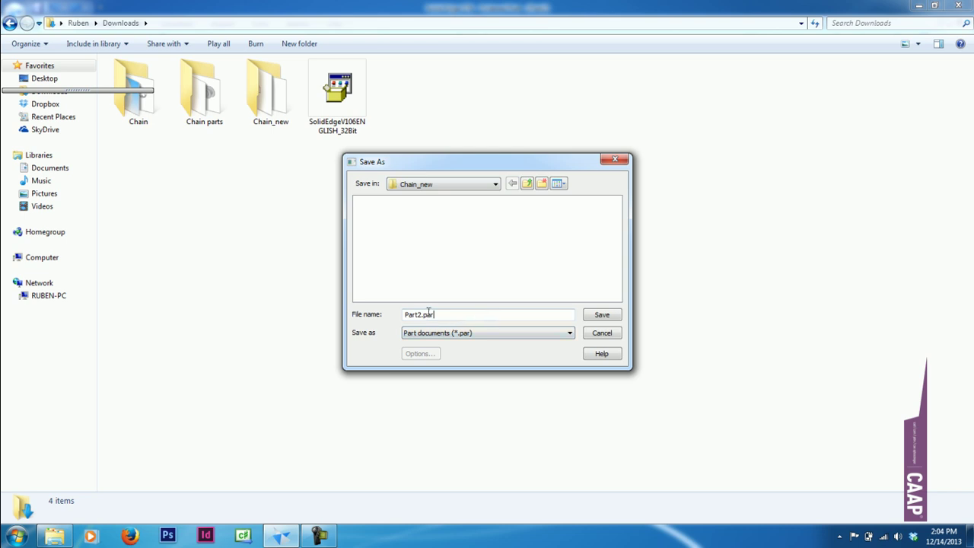
click(604, 314)
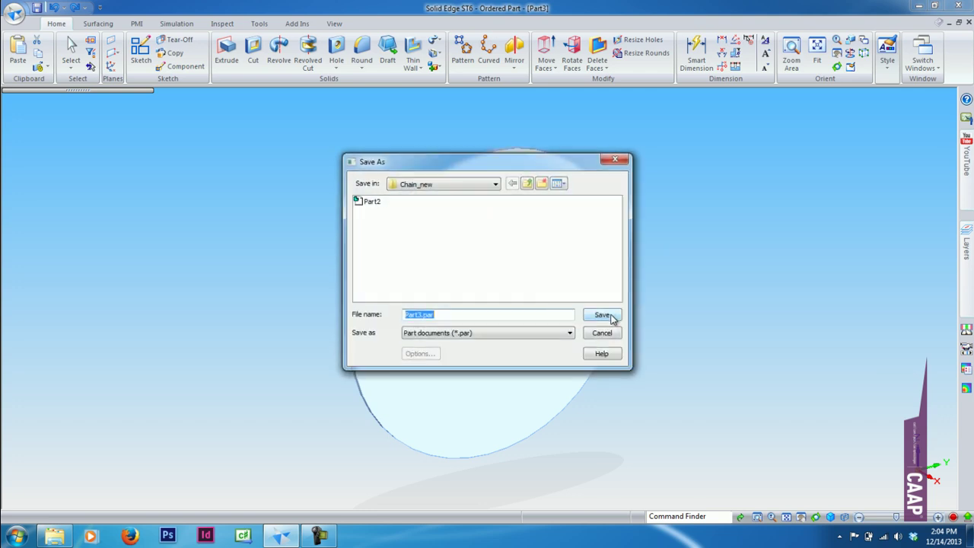
click(609, 315)
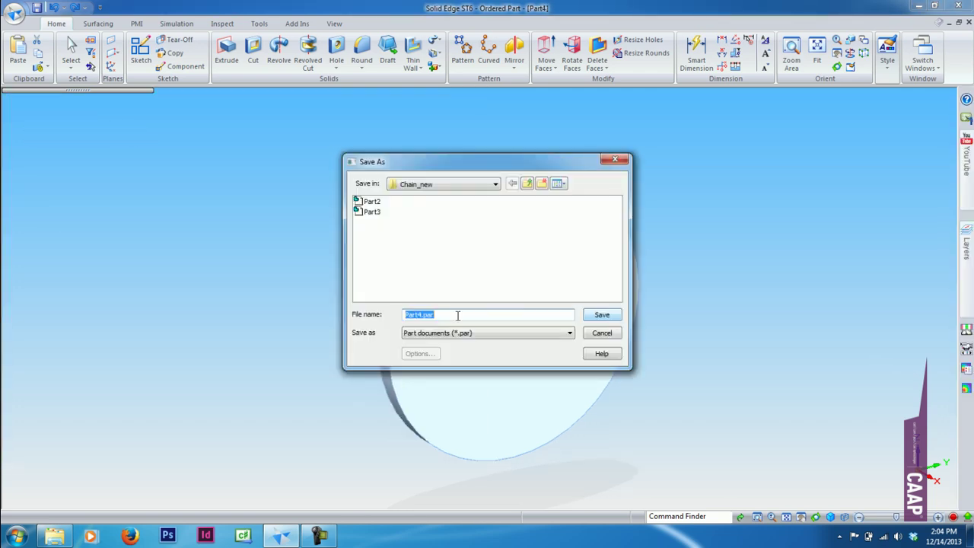
click(597, 316)
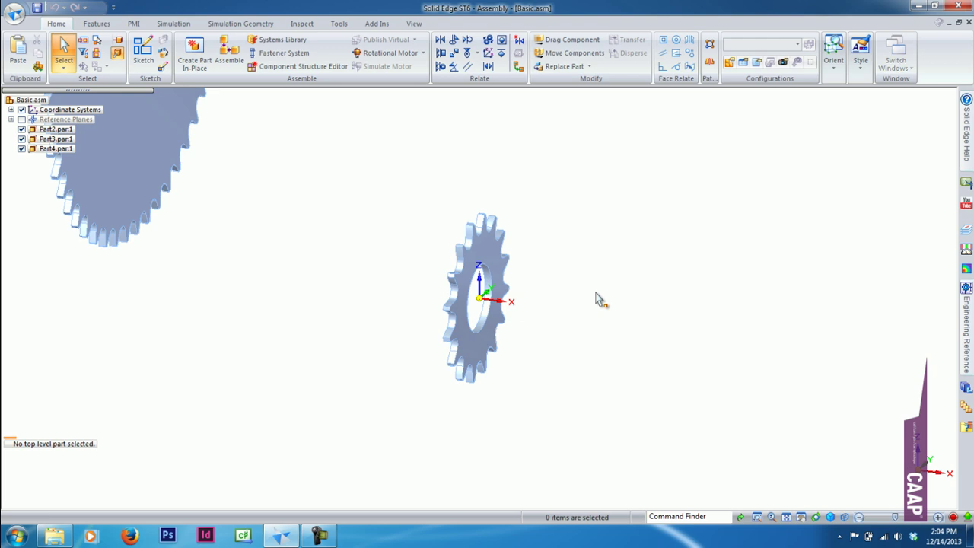
key(ctrl+r)
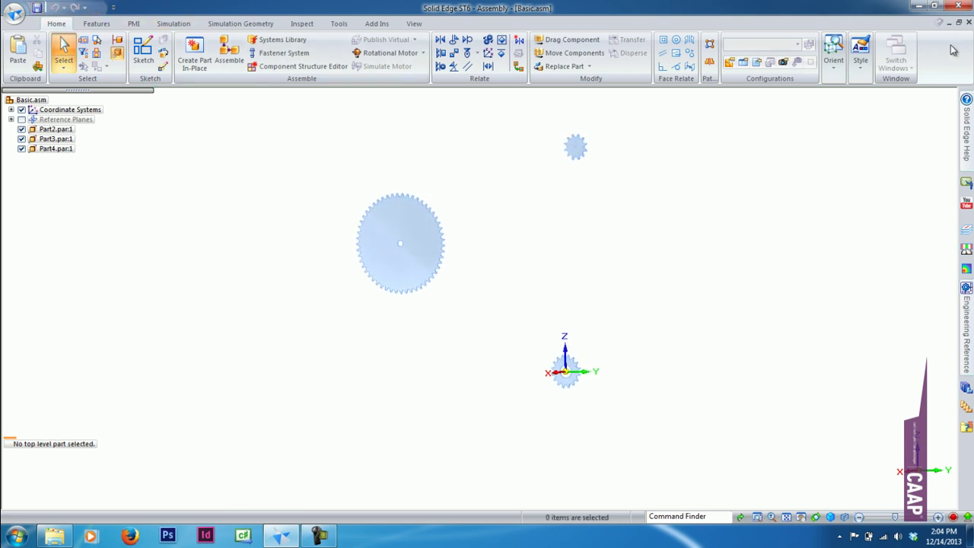
click(969, 23)
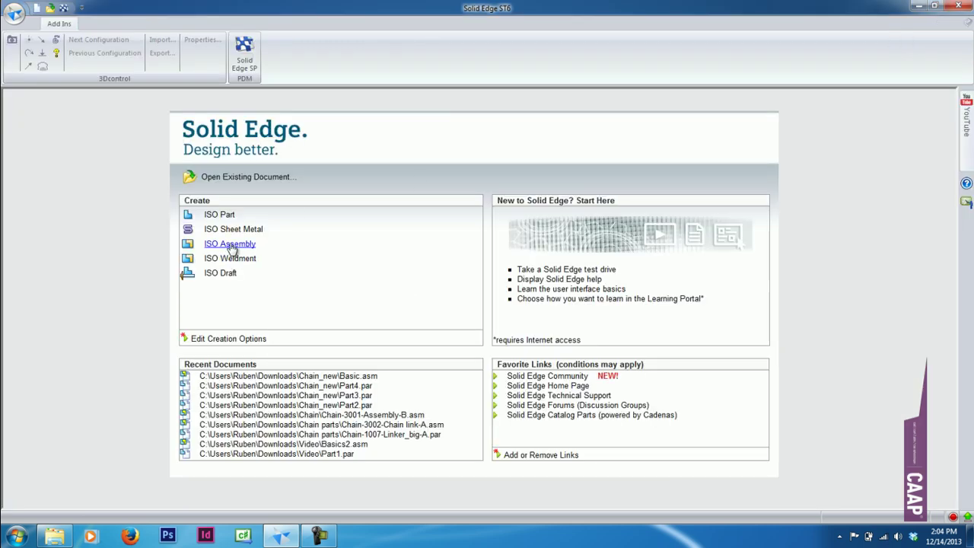
Step: Create a new ISO assembly and place Part3.par from Downloads > Chain_new via Parts Library
click(231, 246)
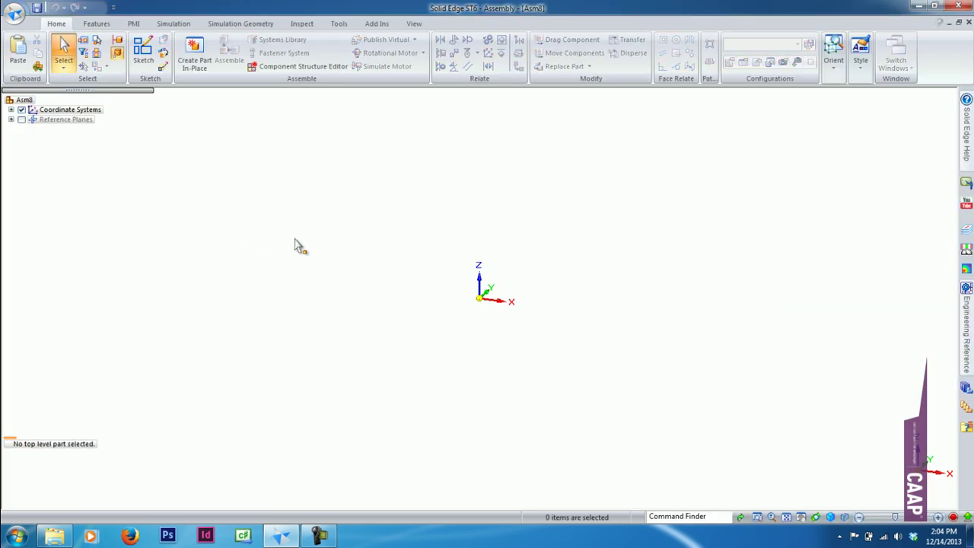
click(967, 389)
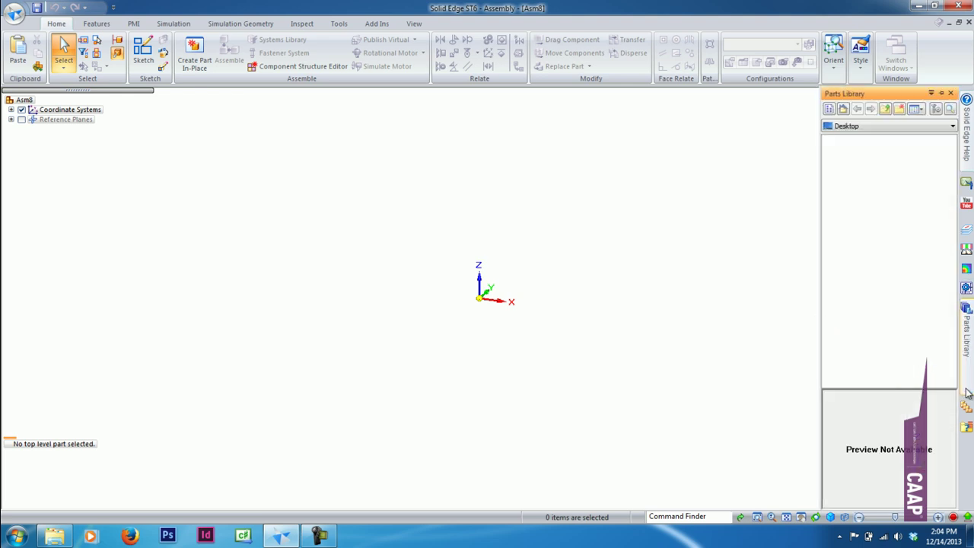
double_click(843, 162)
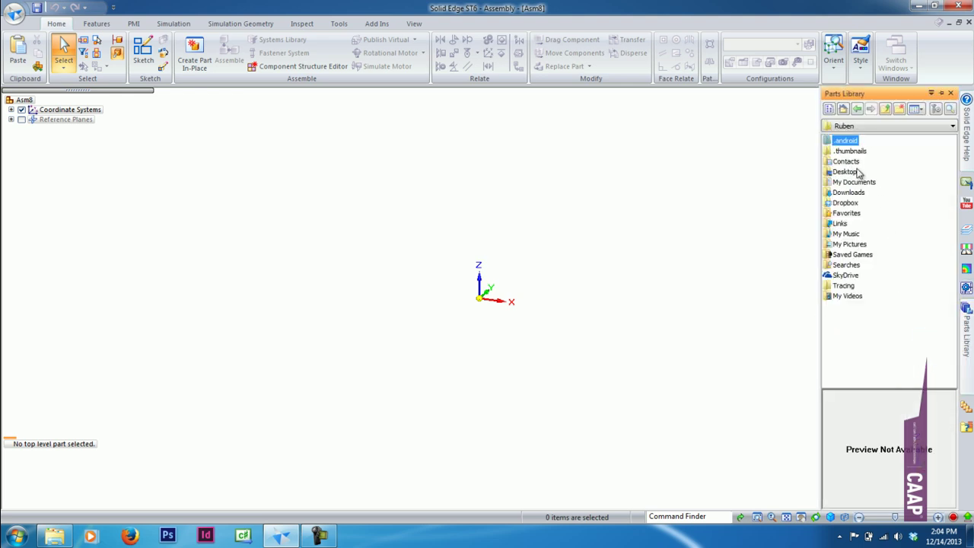
double_click(856, 193)
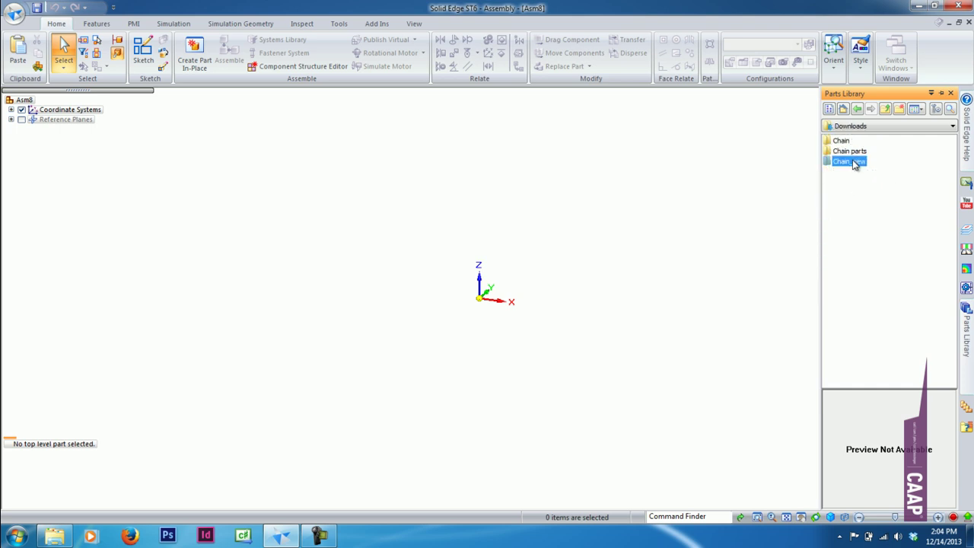
double_click(850, 161)
click(841, 151)
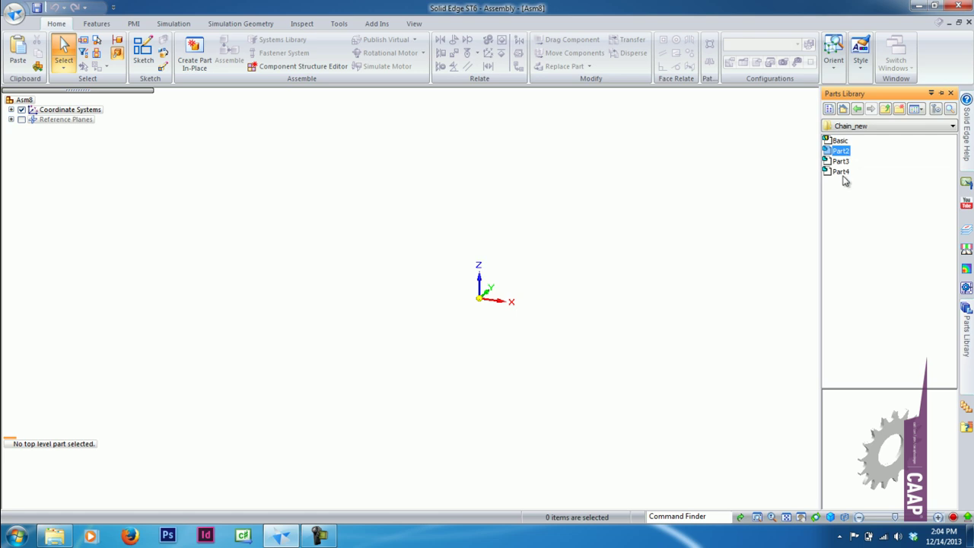
click(843, 172)
drag(846, 162, 414, 241)
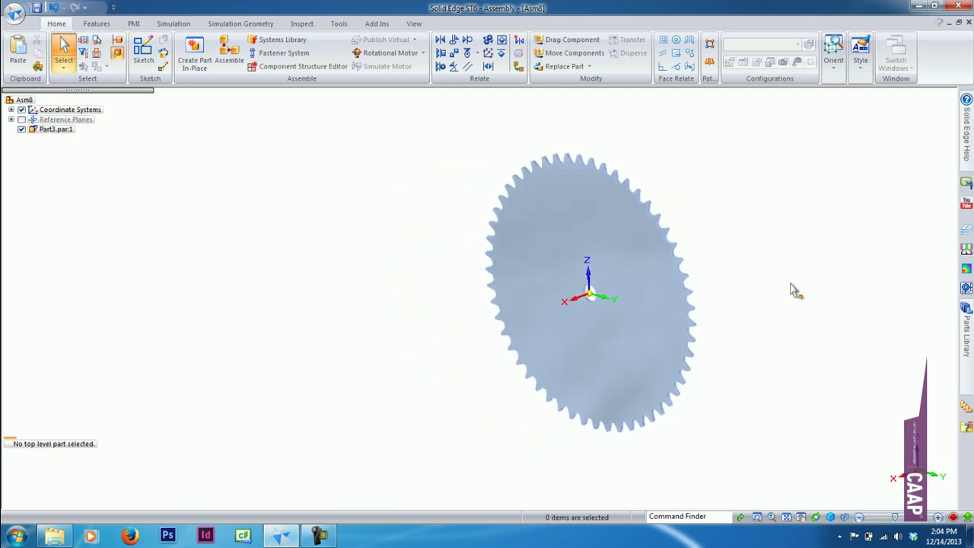
Step: Place Part2 and two copies of Part4 around the large sprocket from Parts Library
key(ctrl+k)
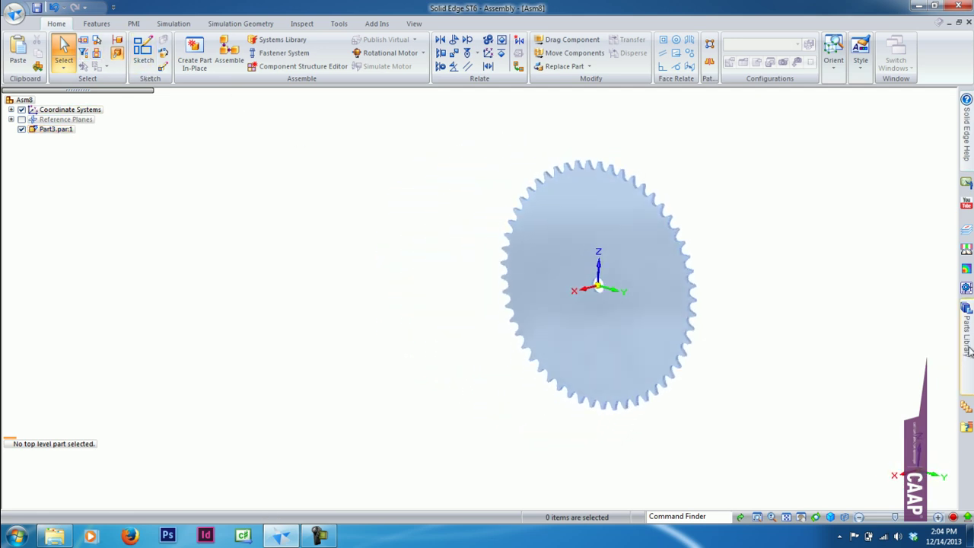
click(966, 327)
click(841, 152)
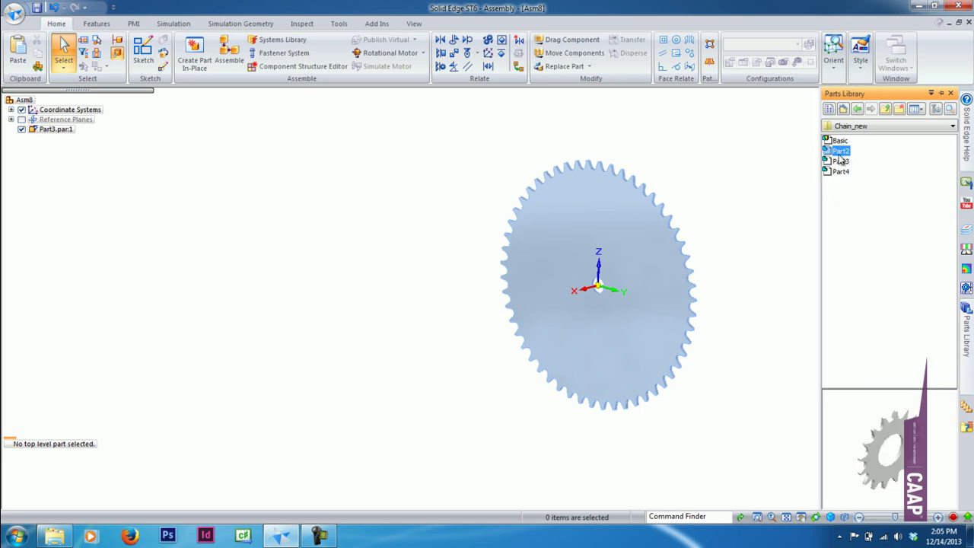
click(840, 172)
click(842, 151)
drag(418, 195, 312, 183)
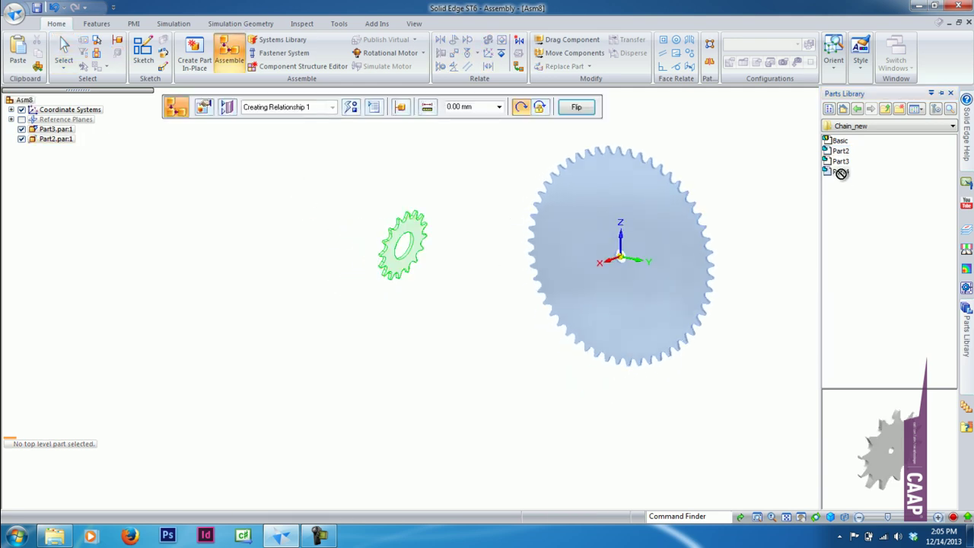
drag(519, 270, 515, 280)
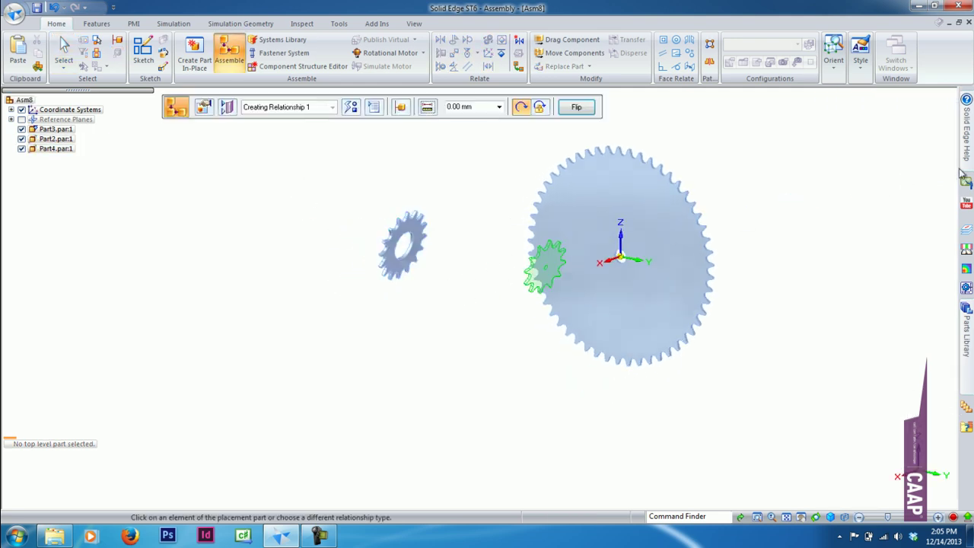
click(966, 312)
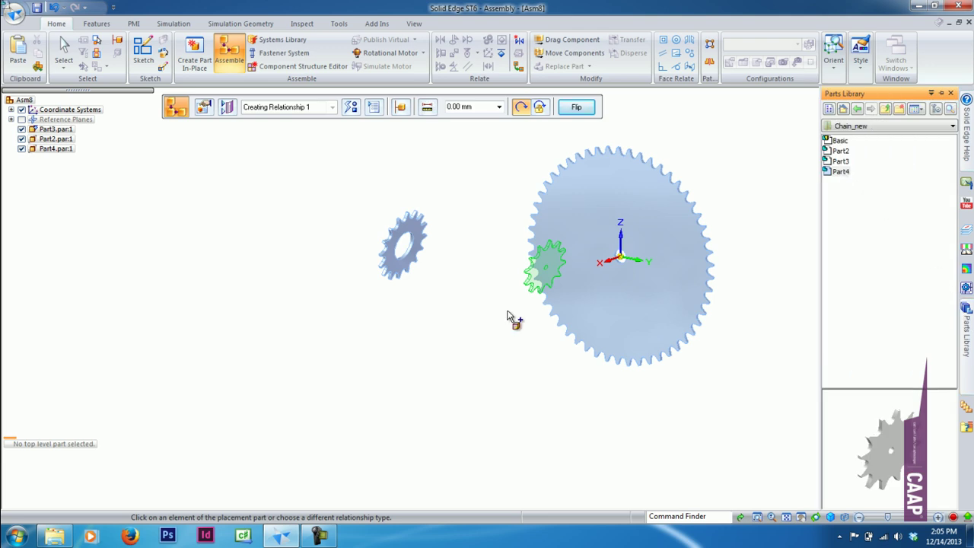
drag(511, 318, 462, 340)
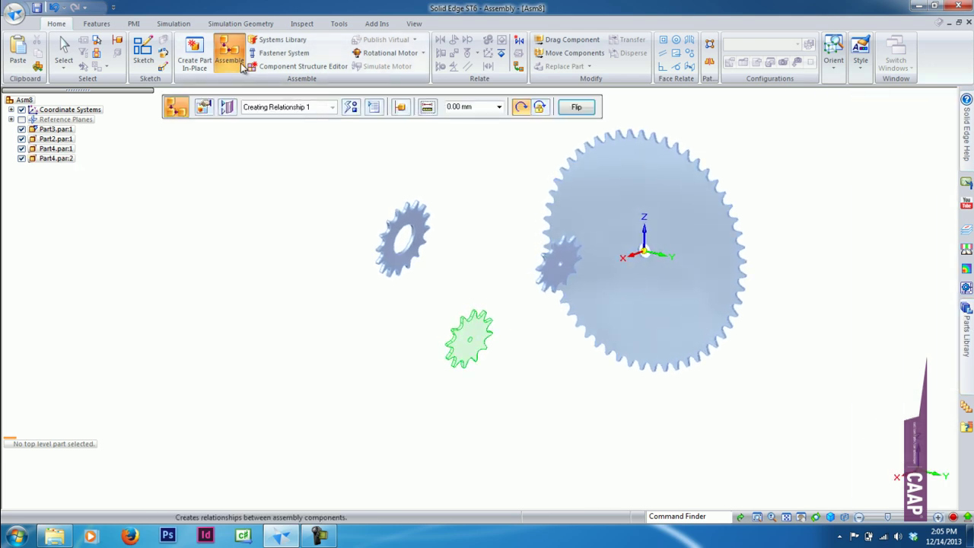
click(63, 47)
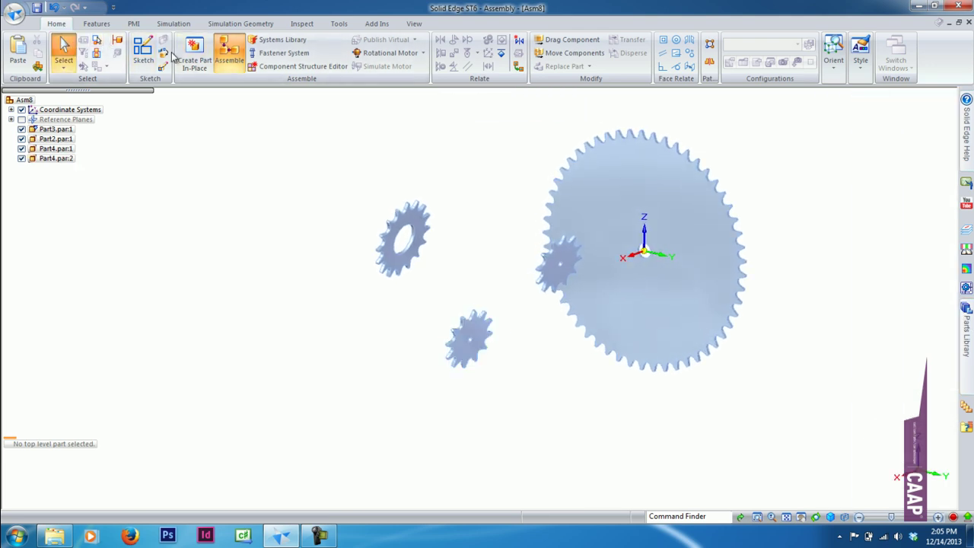
Step: Mate each of the three small sprocket faces against the large sprocket's face
click(229, 52)
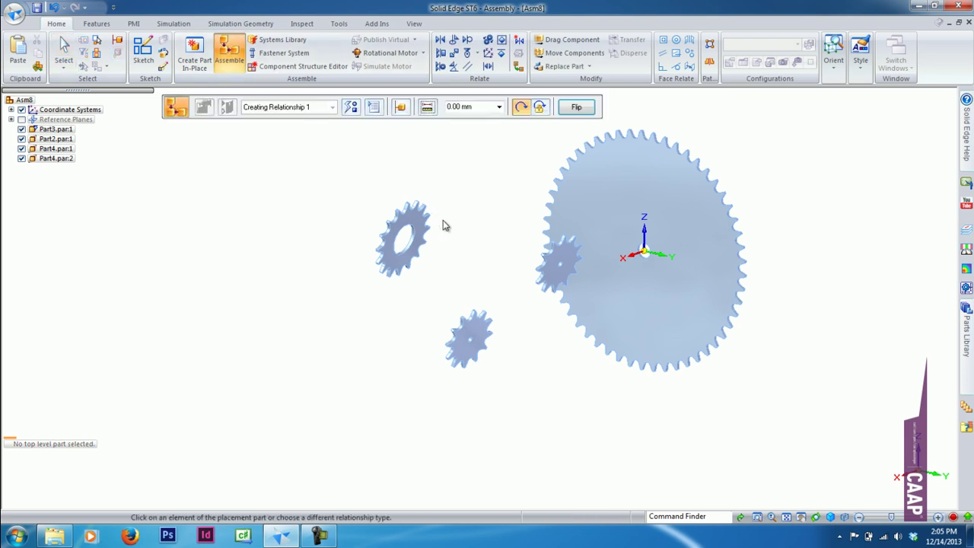
click(425, 227)
click(601, 171)
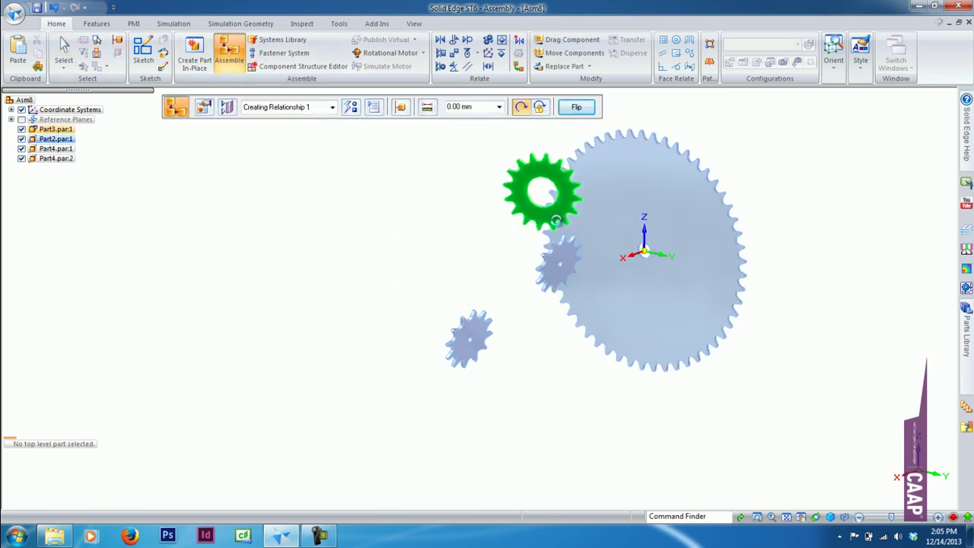
click(556, 221)
right_click(464, 166)
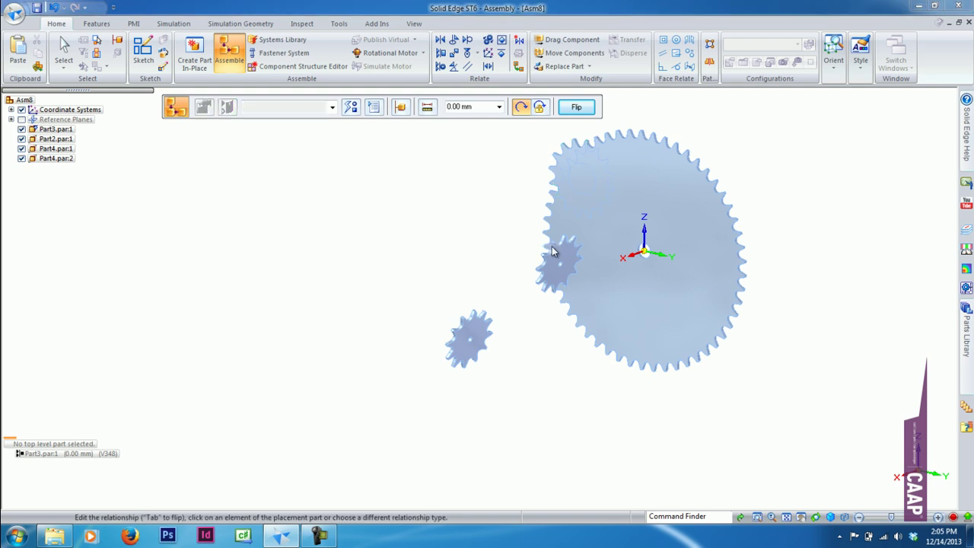
click(559, 262)
click(612, 216)
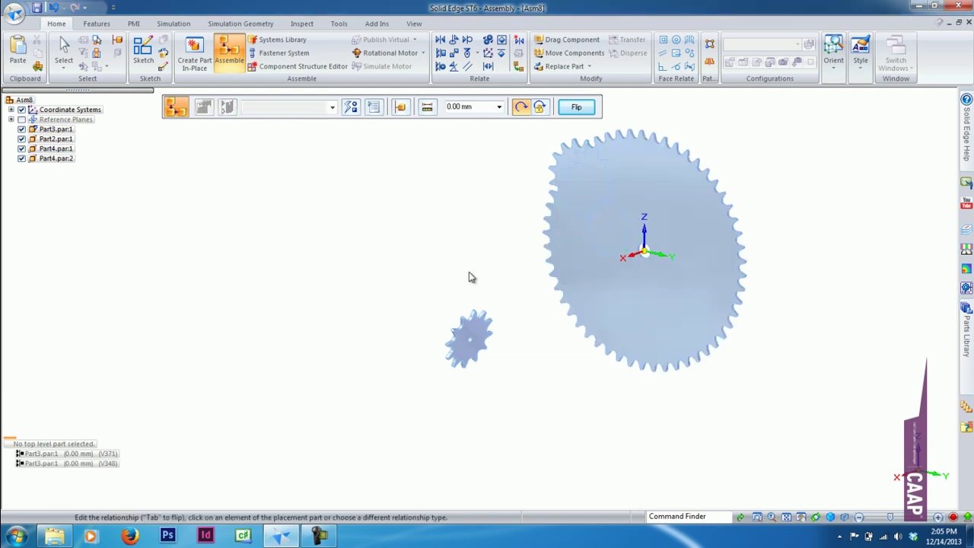
click(469, 337)
click(578, 283)
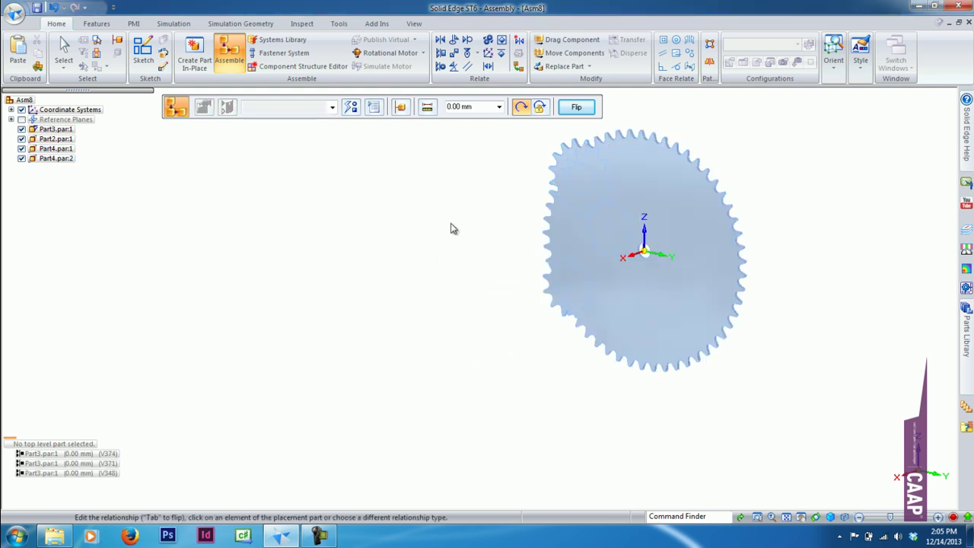
Step: Drag two small sprockets out of the large gear, to the upper left and left
click(573, 39)
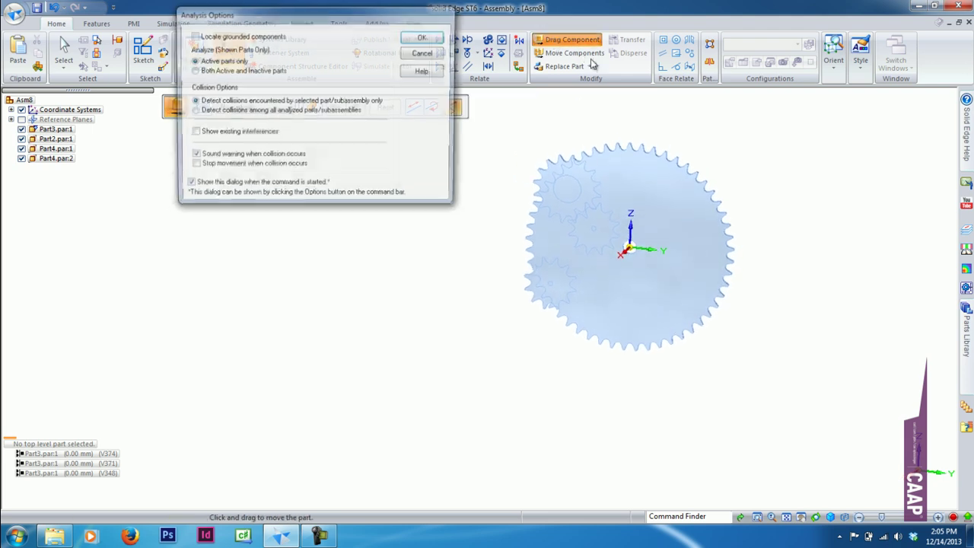
click(422, 38)
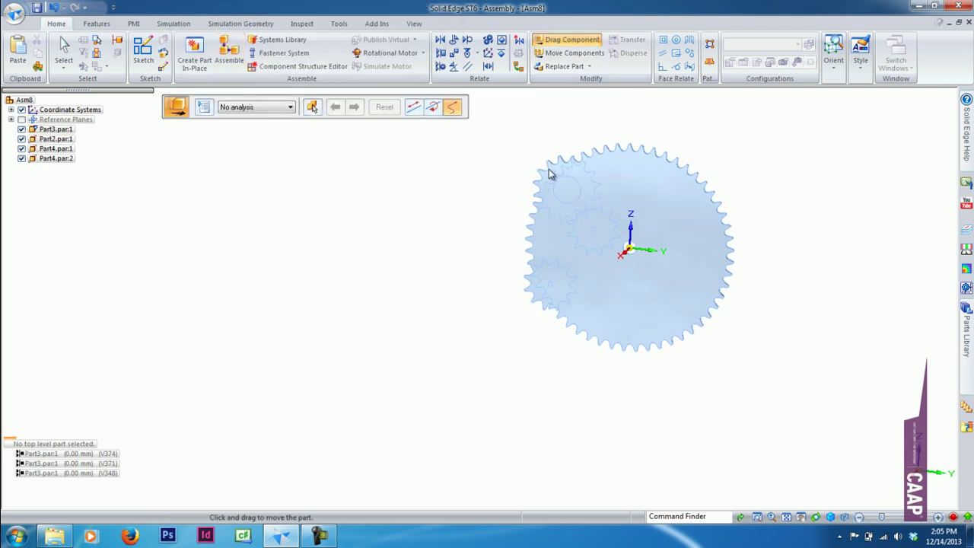
drag(541, 174, 333, 157)
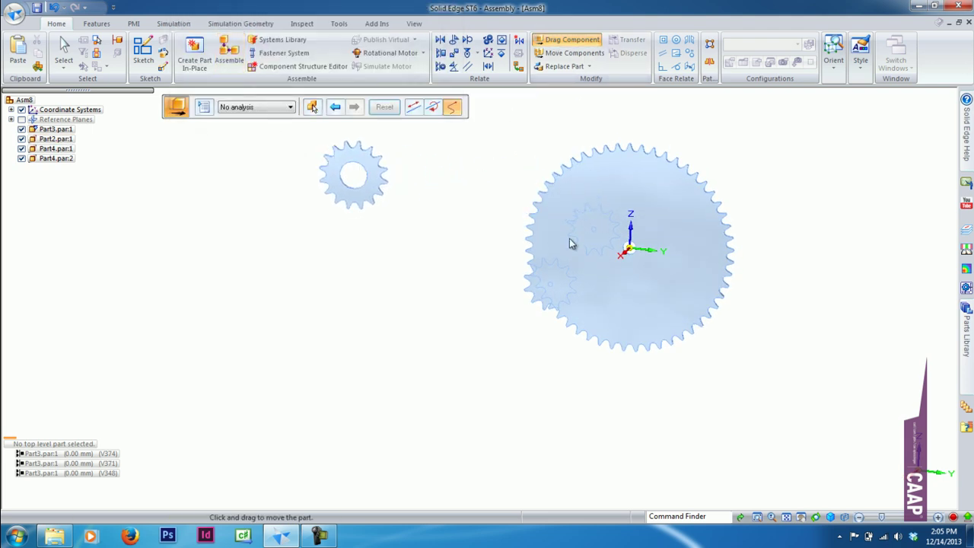
click(551, 39)
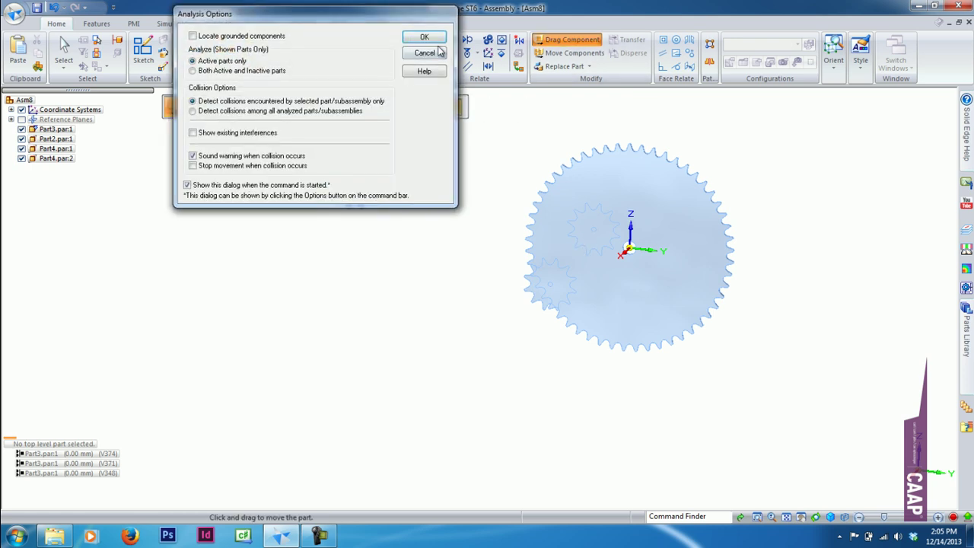
click(430, 38)
click(573, 243)
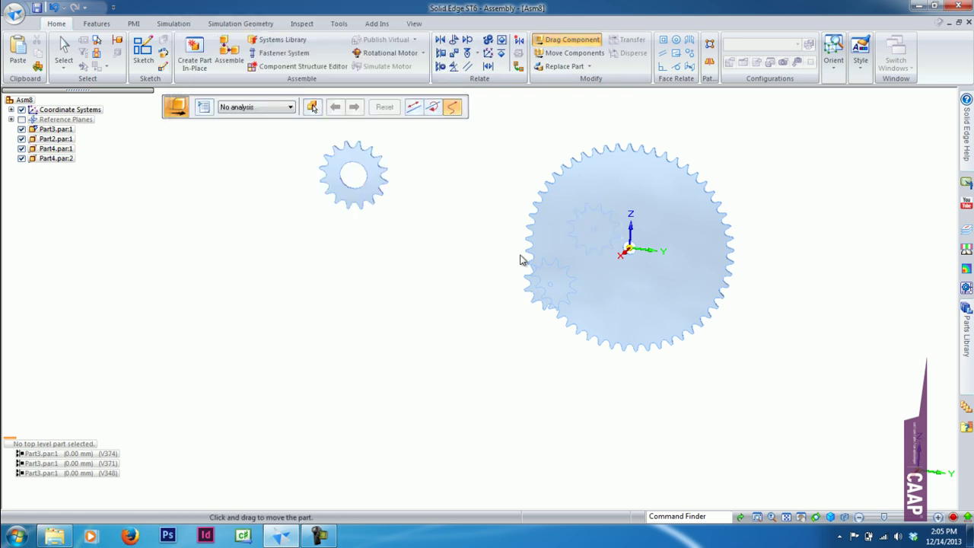
drag(597, 246, 364, 276)
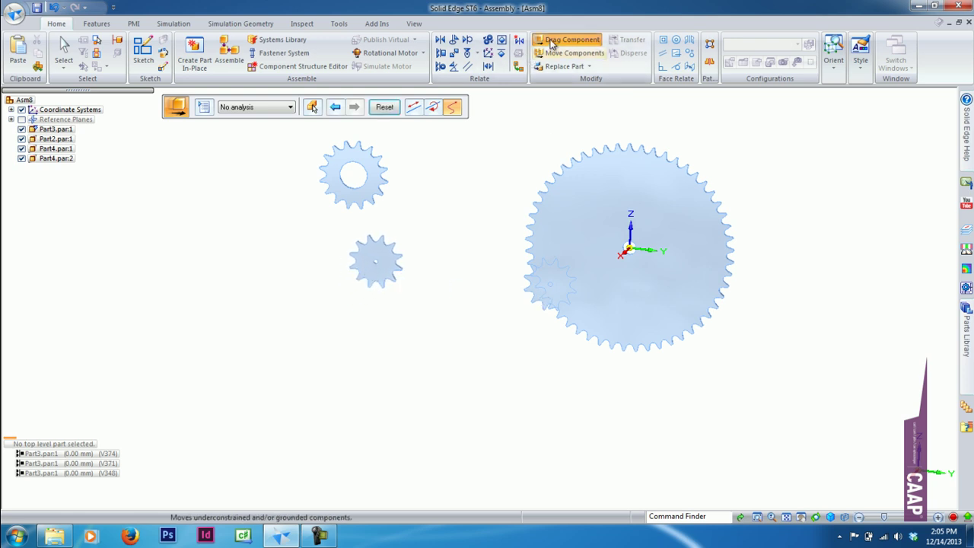
Step: Move the last small sprocket to the lower left, end Drag Component, and zoom in
click(551, 39)
click(437, 42)
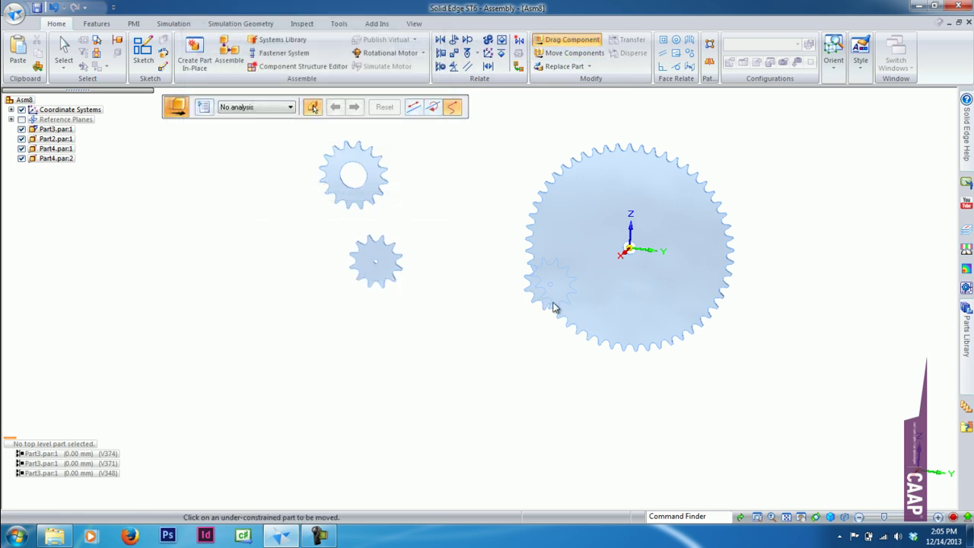
drag(532, 304, 310, 340)
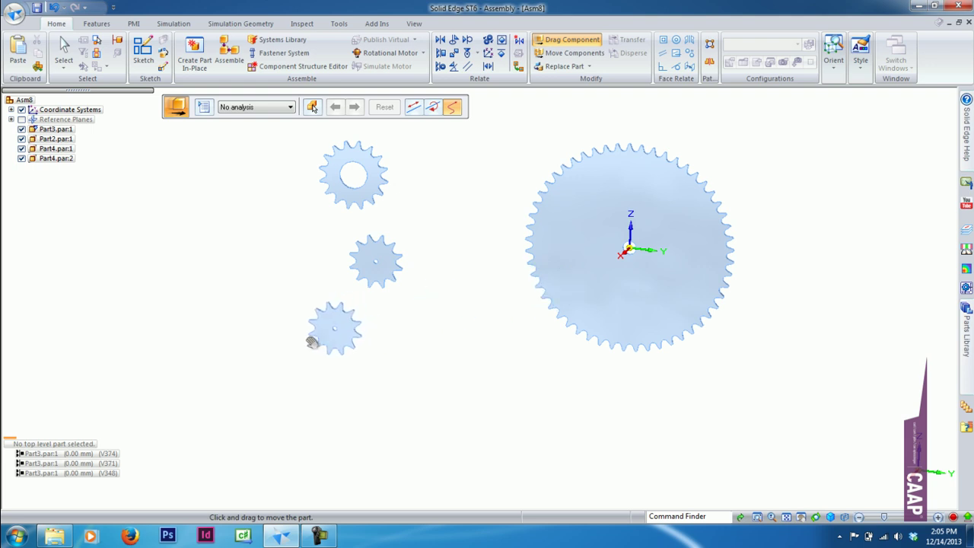
key(Escape)
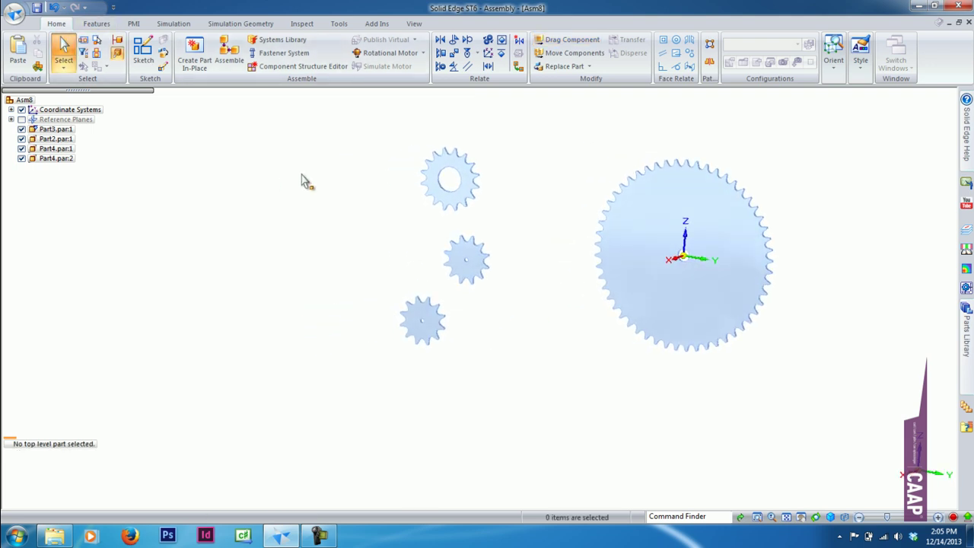
scroll(306, 180, up, 2)
scroll(308, 179, up, 1)
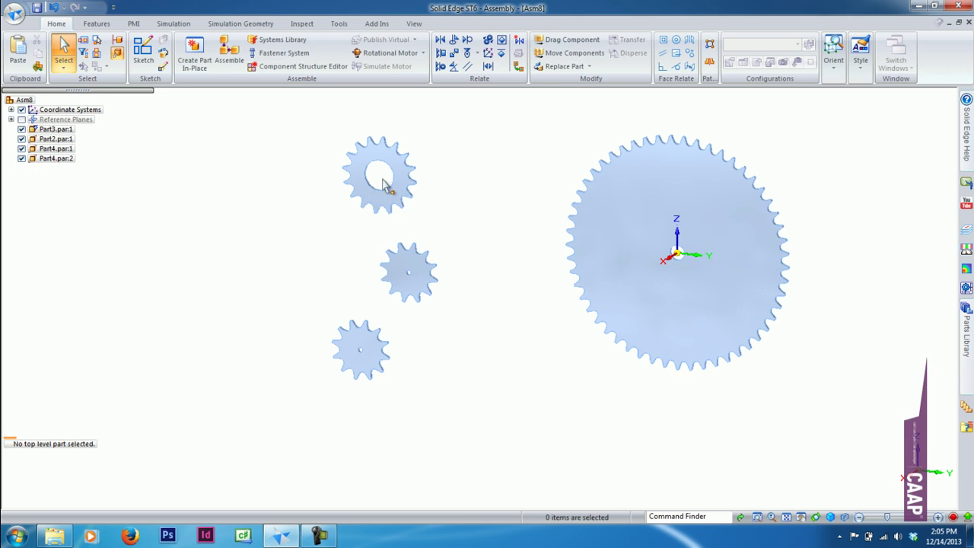
Step: Create a parallel reference plane from the gear's reference plane
click(103, 27)
click(96, 55)
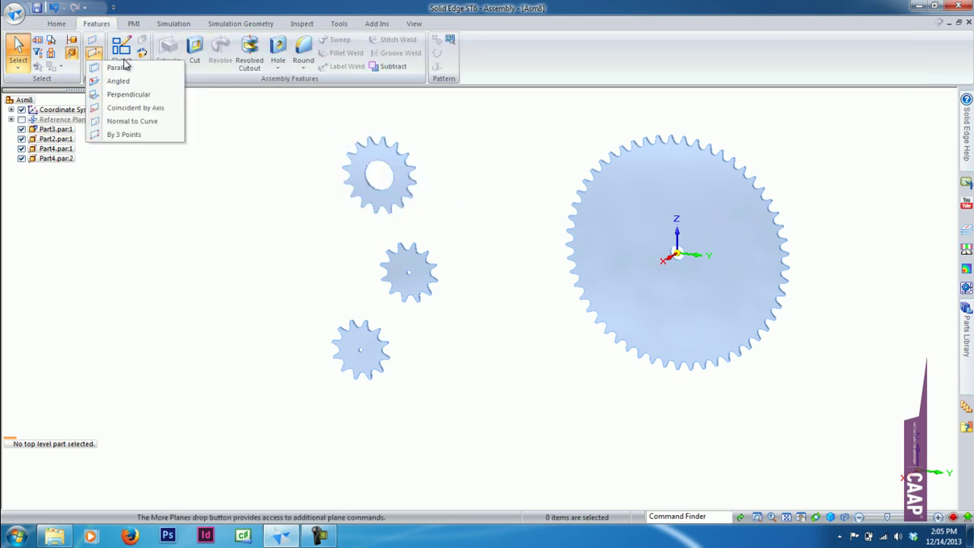
click(118, 67)
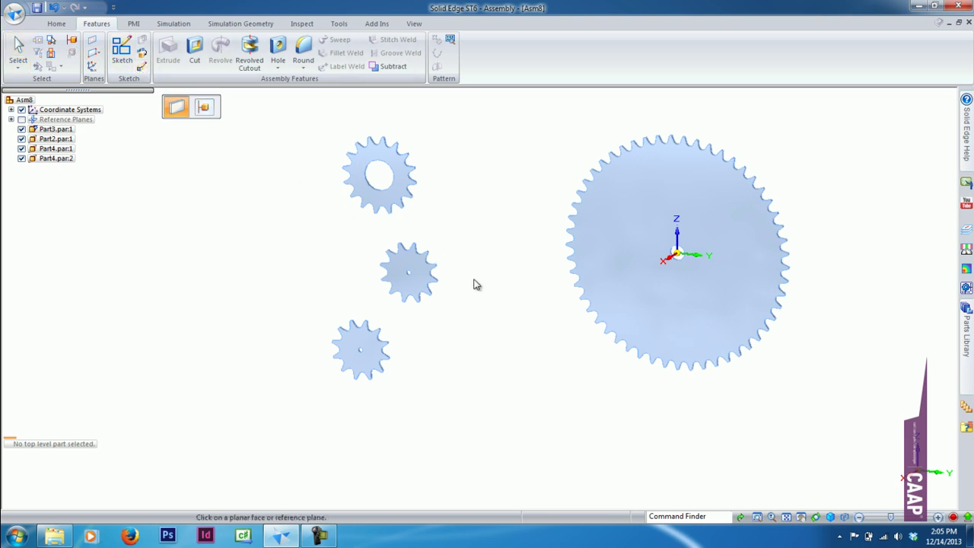
click(662, 250)
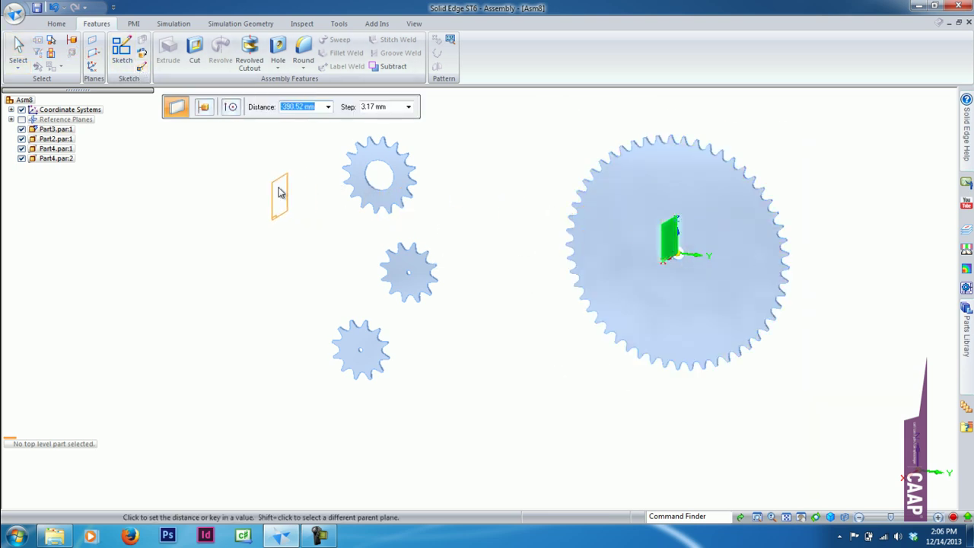
key(Return)
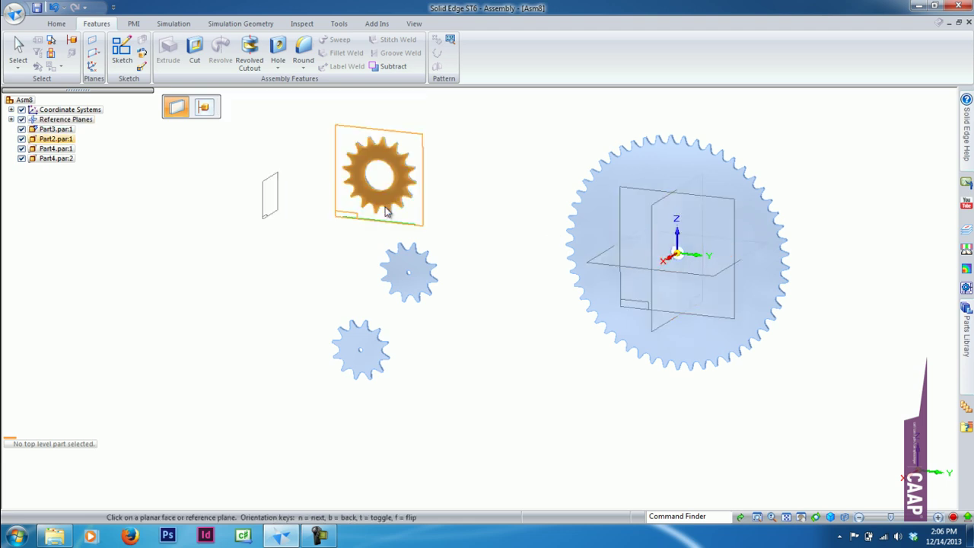
click(18, 52)
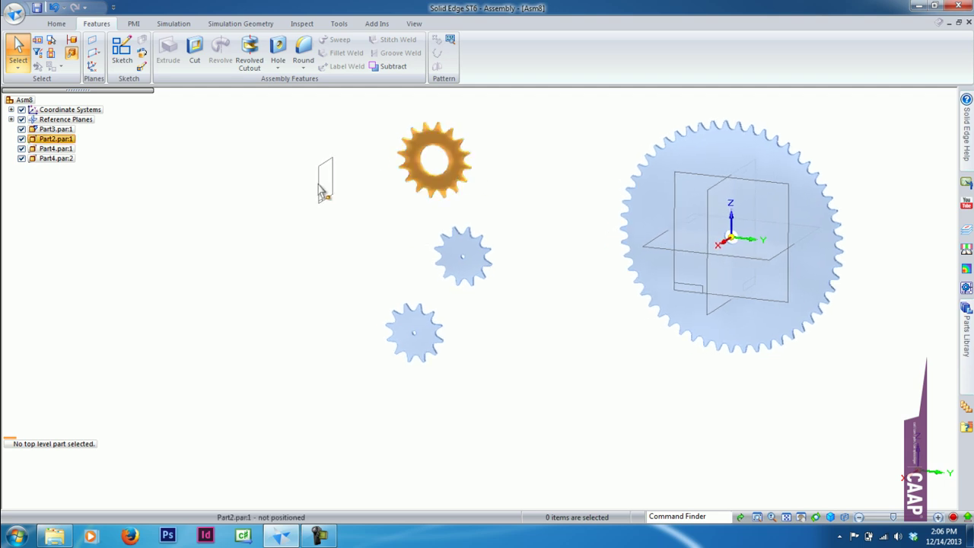
Step: Open the Chain-3001-Assembly-A reference assembly from Downloads > Chain
click(55, 536)
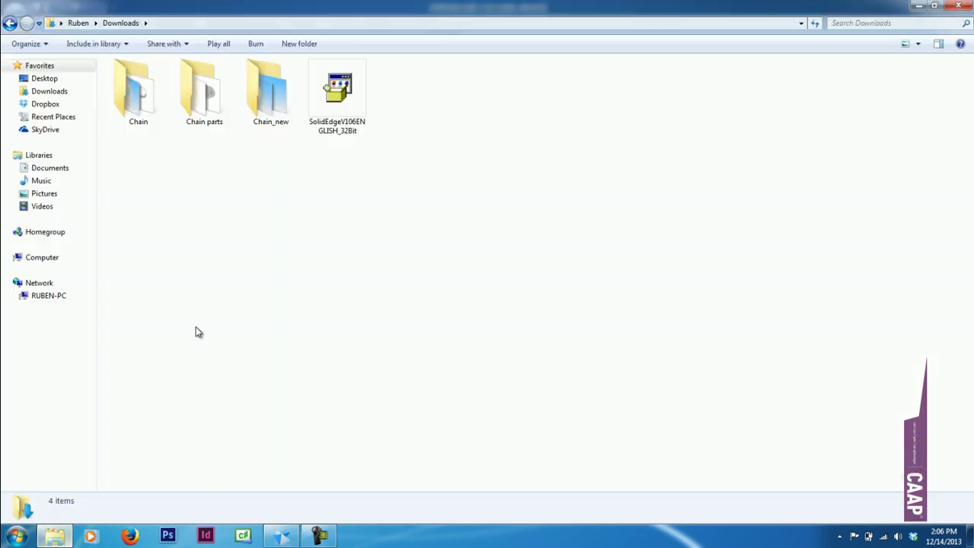
double_click(140, 97)
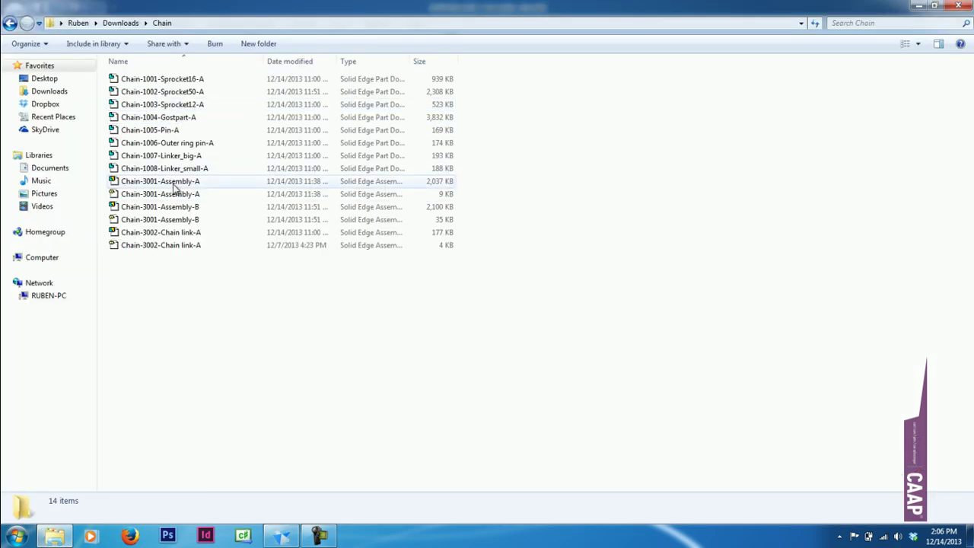
key(alt+Tab)
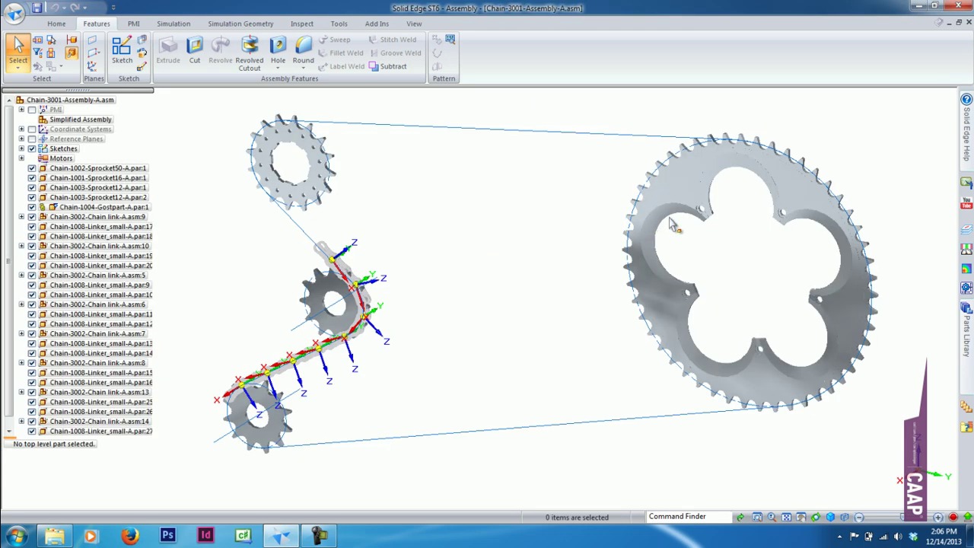
Step: Inspect a sprocket part, then close Chain-3001-Assembly-A without saving changes or configuration
click(706, 217)
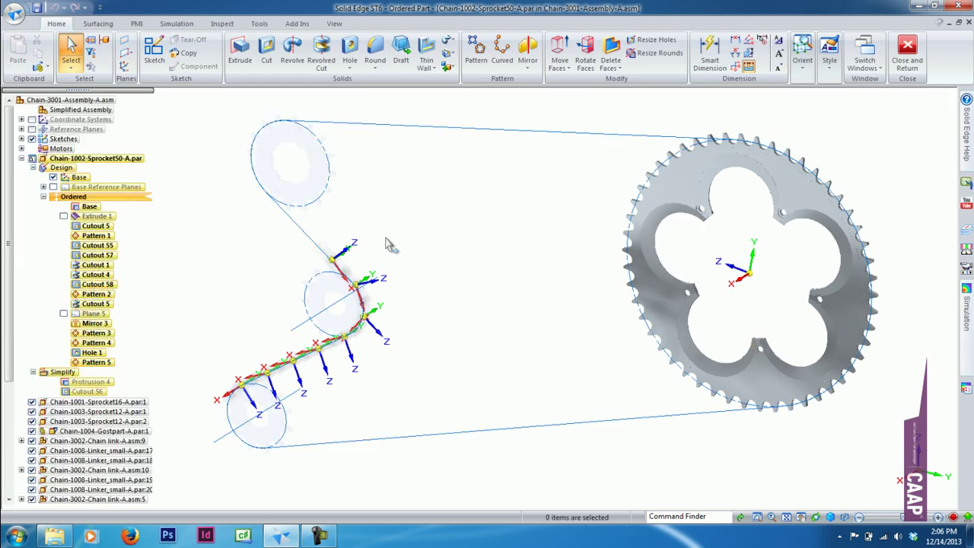
click(908, 55)
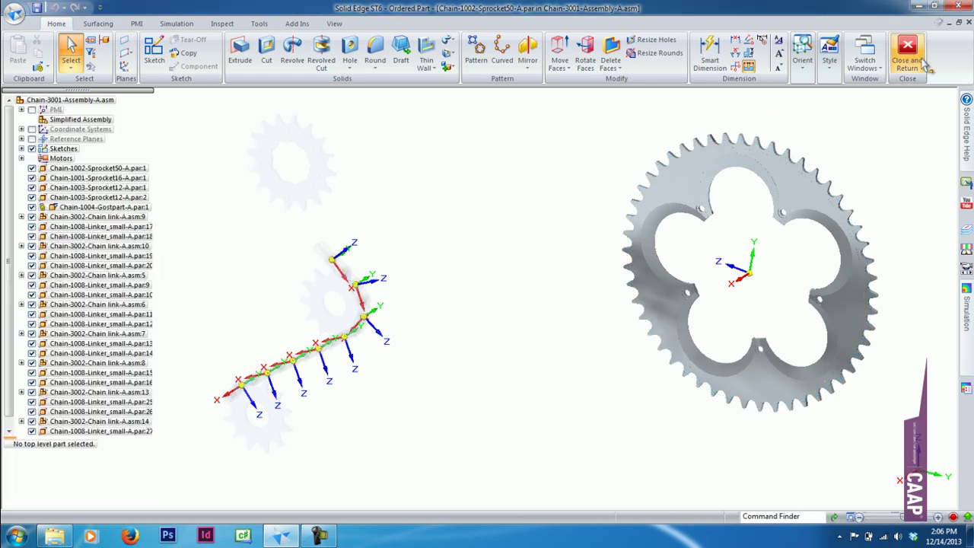
click(968, 24)
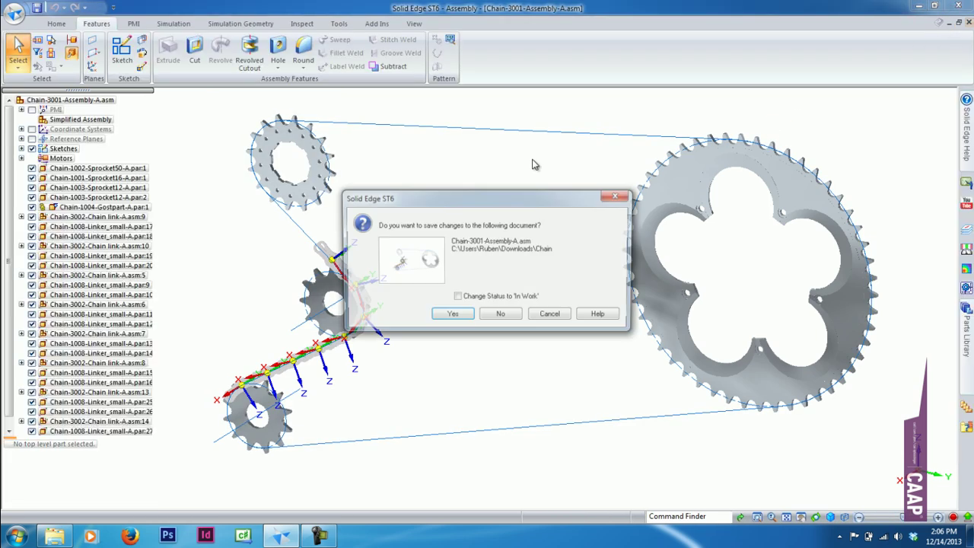
click(501, 316)
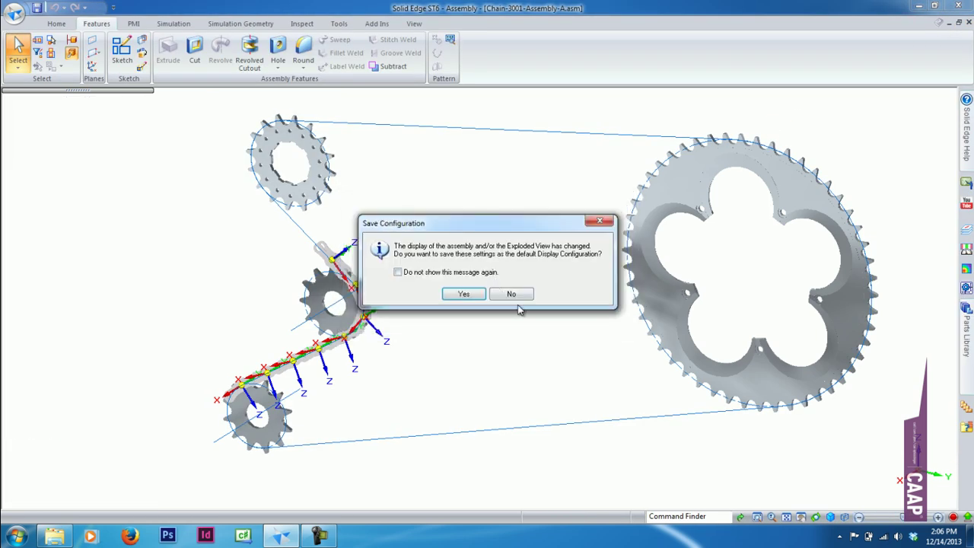
click(519, 296)
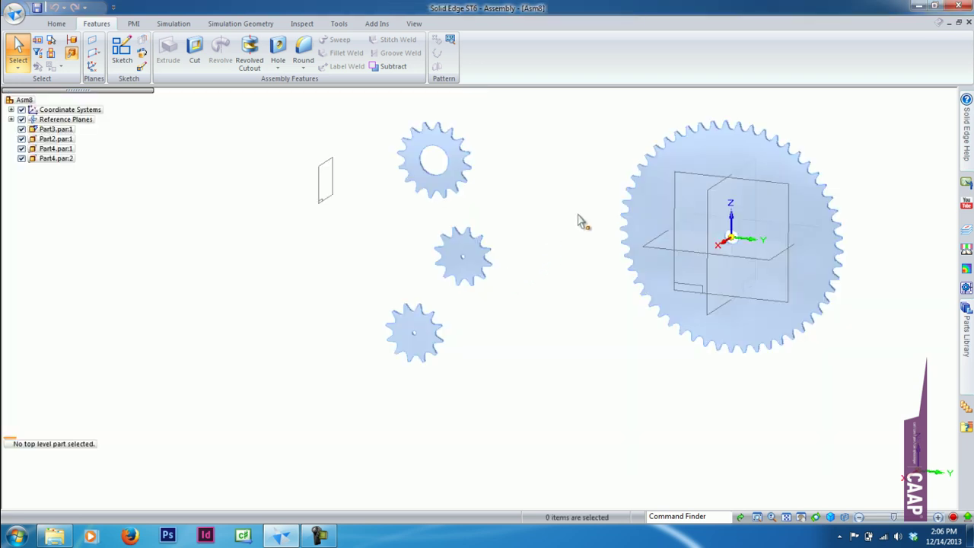
Step: After the large gear's Edit In Place prompt, save the assembly as 'Chain-3001-Assembly-A' in Chain_new
click(644, 192)
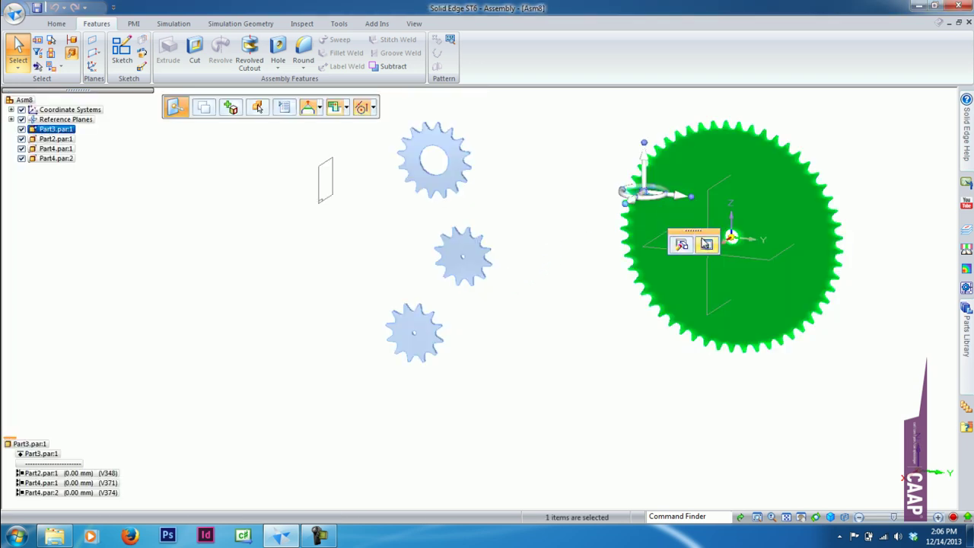
click(707, 245)
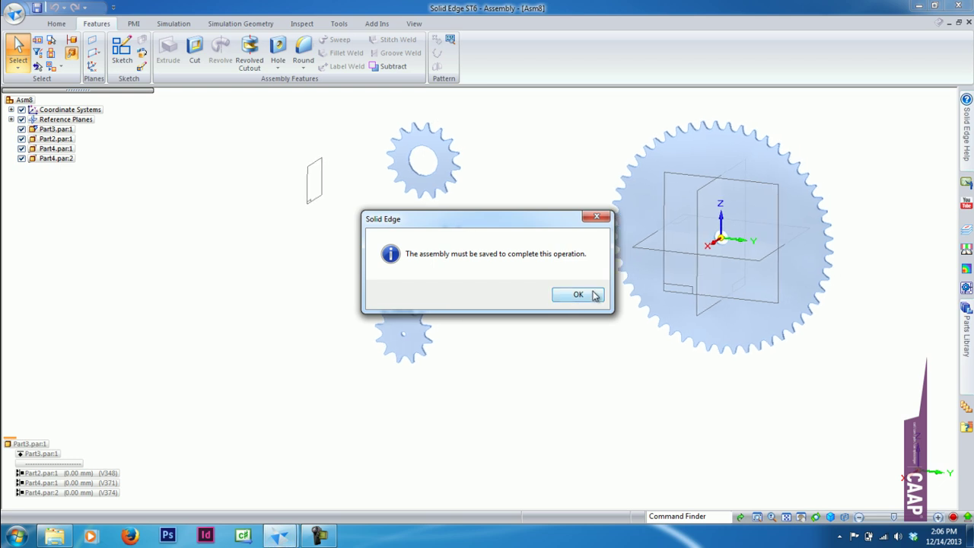
click(585, 296)
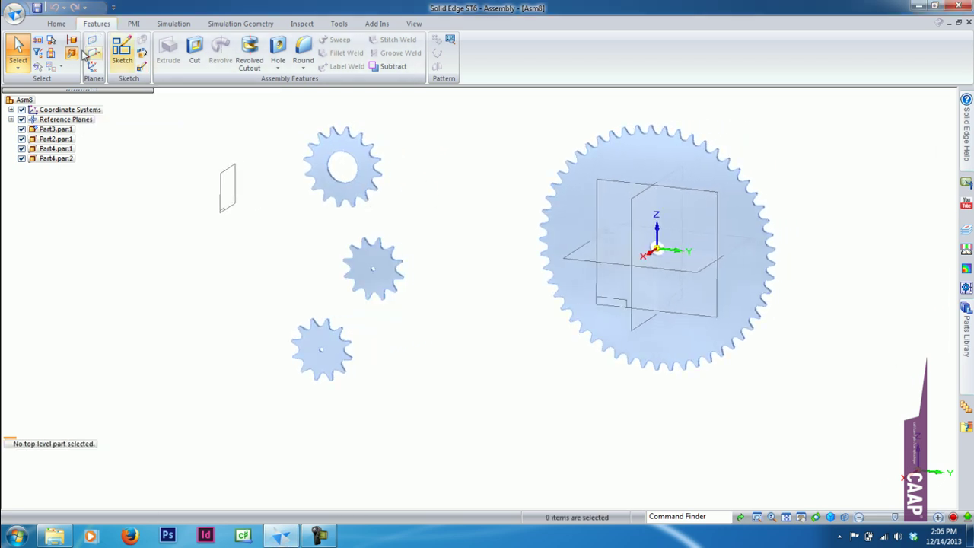
click(61, 28)
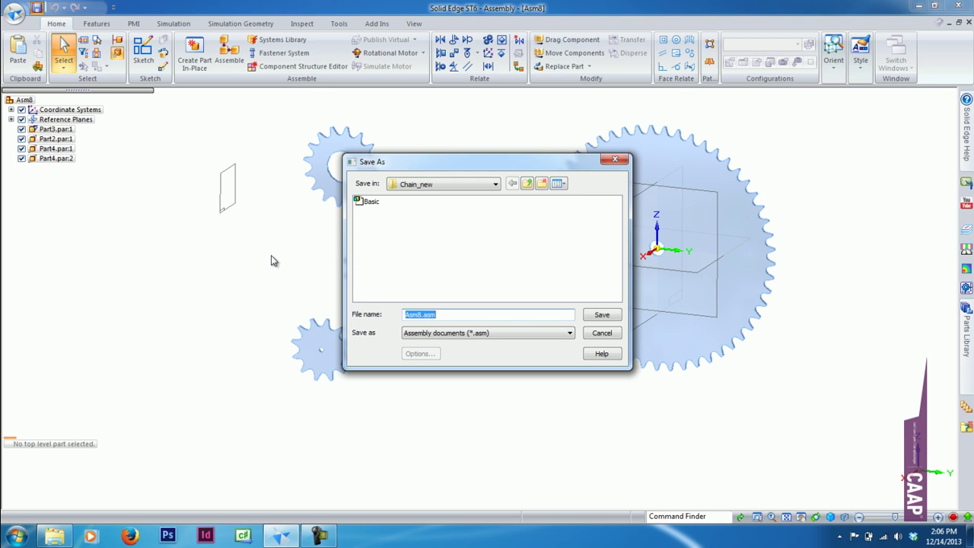
text(Chain-3001-Assembly-A)
key(Return)
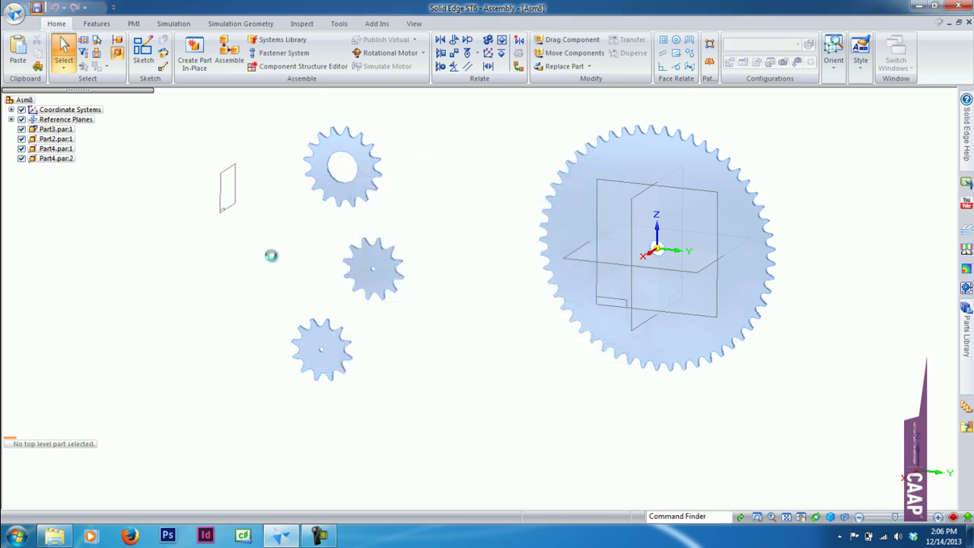
click(566, 207)
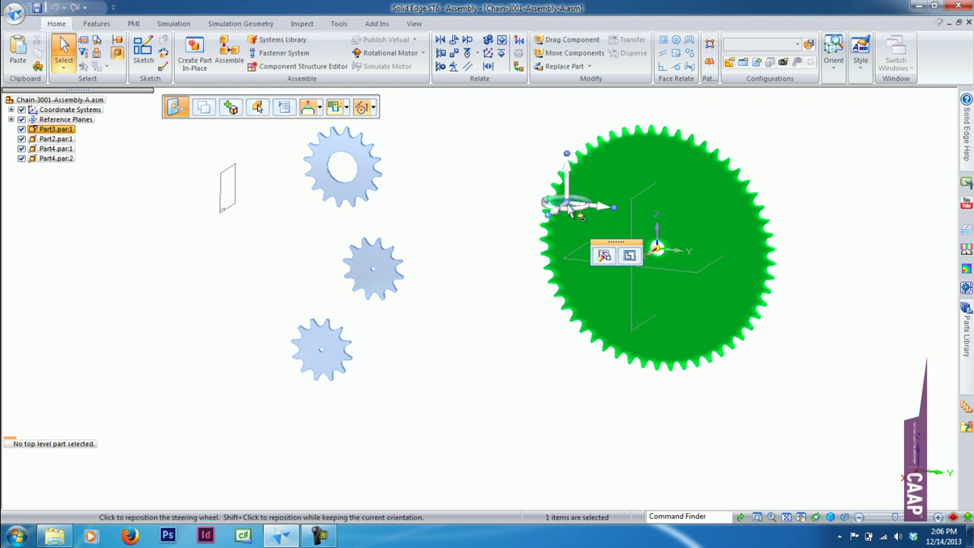
click(629, 255)
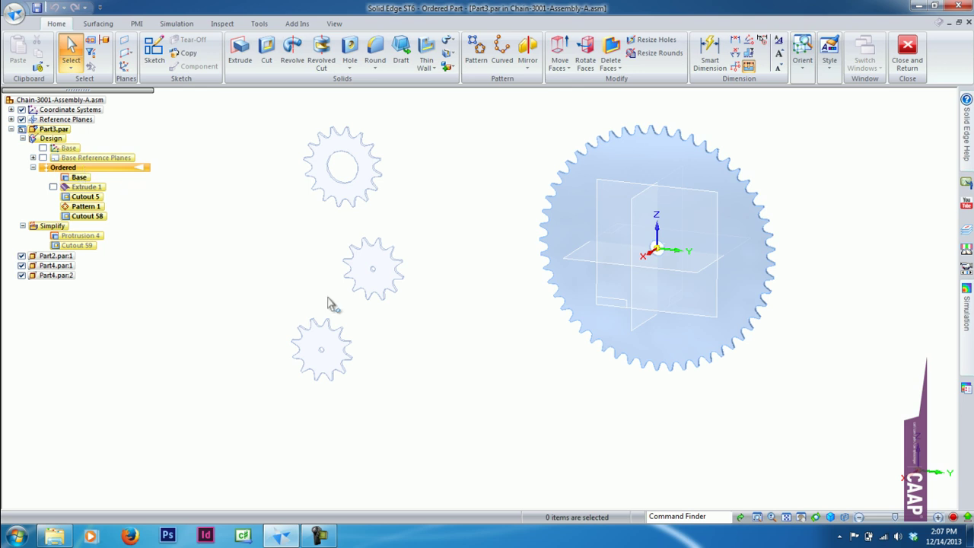
click(88, 208)
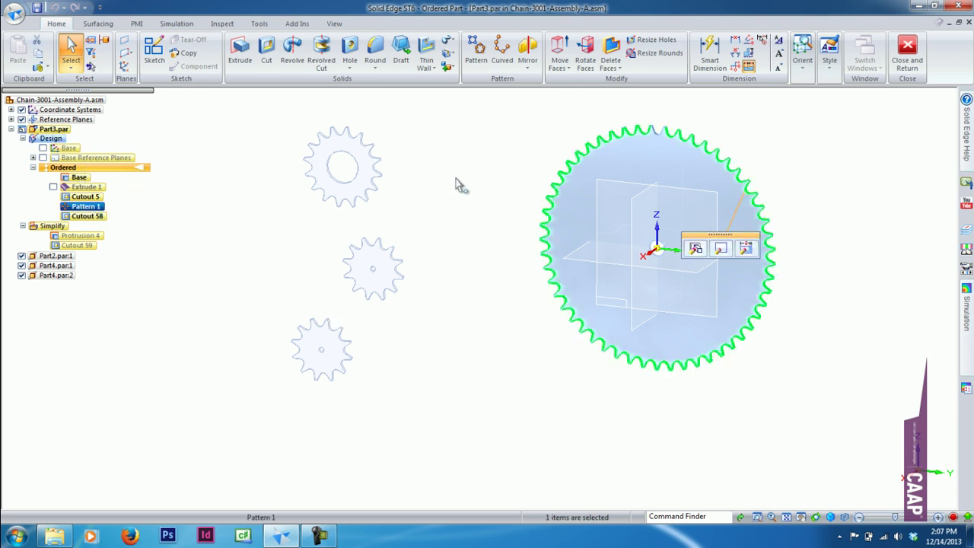
click(907, 53)
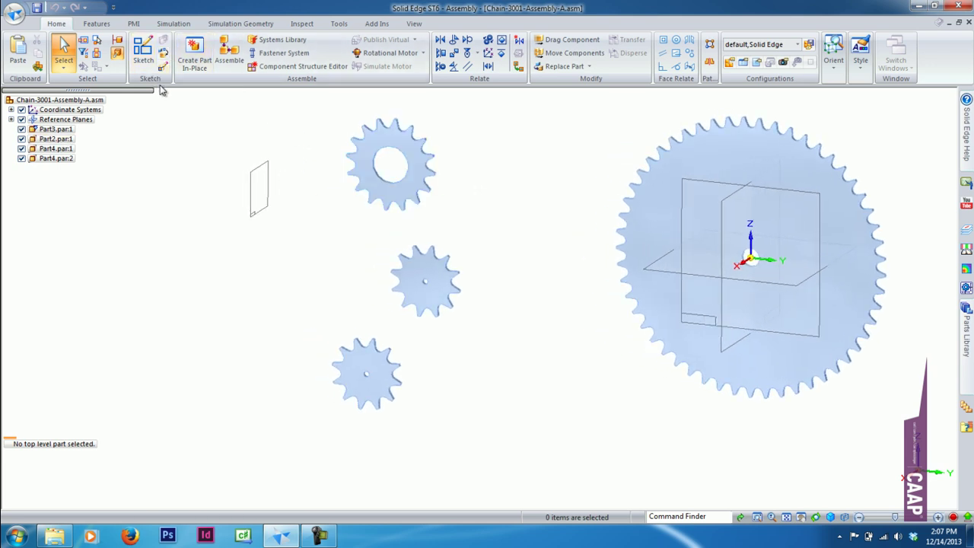
Step: Start a sketch on the Parallel 1 plane and draw a horizontal line
click(143, 50)
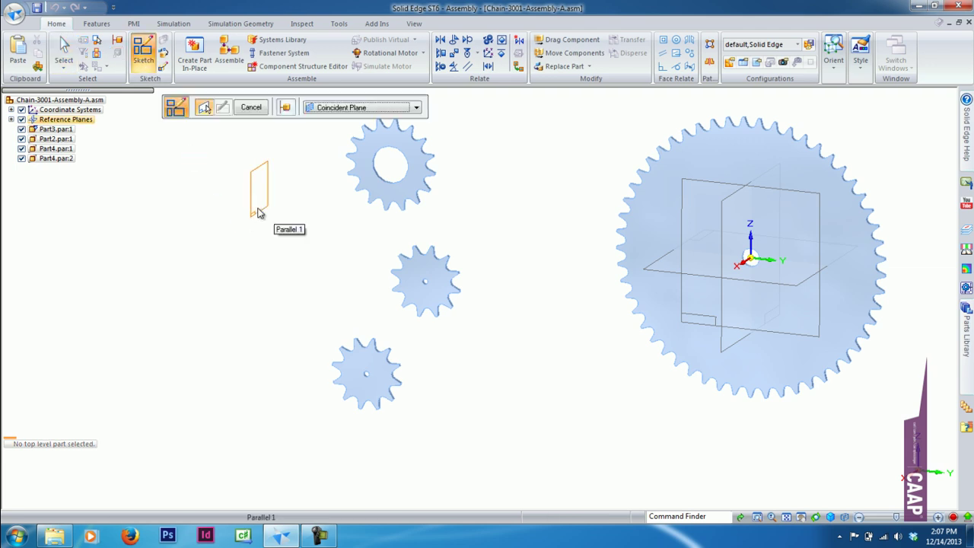
click(259, 213)
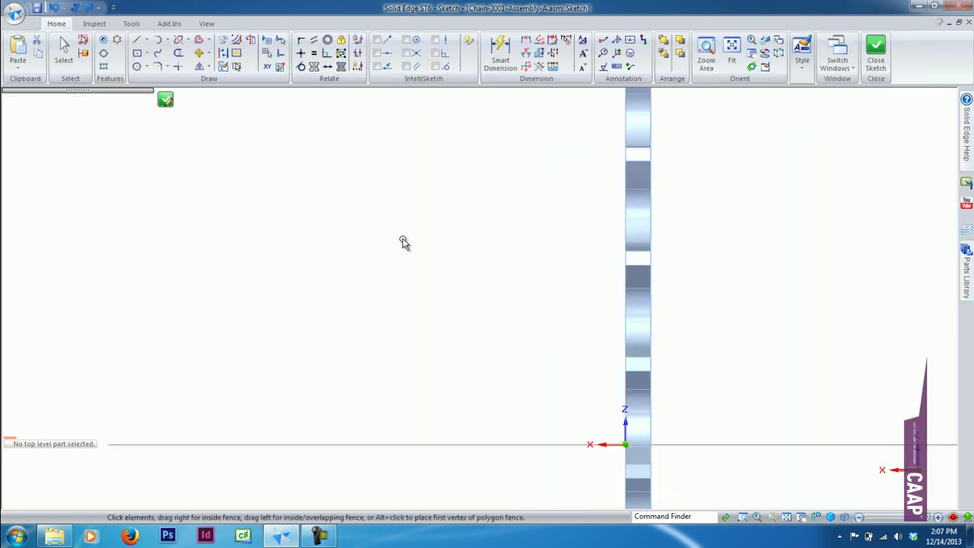
click(138, 46)
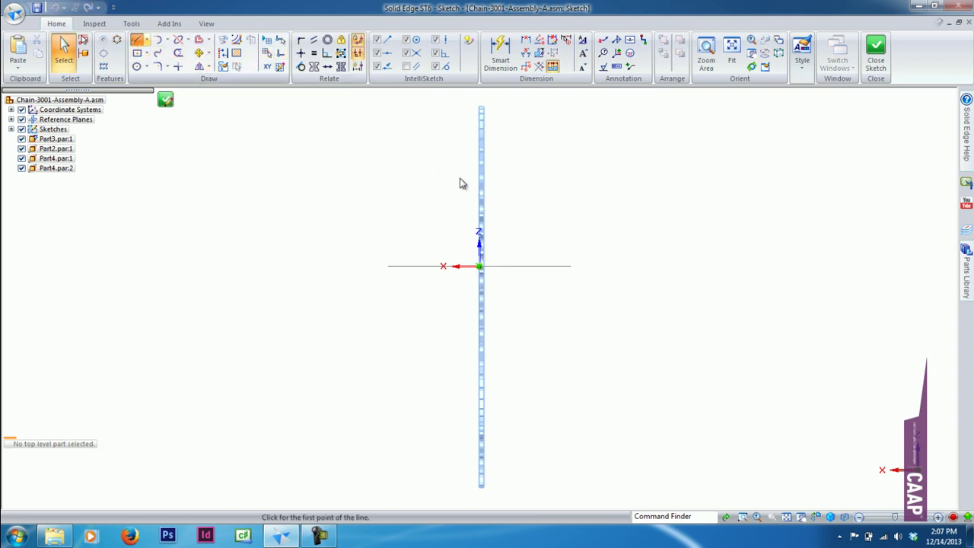
click(529, 180)
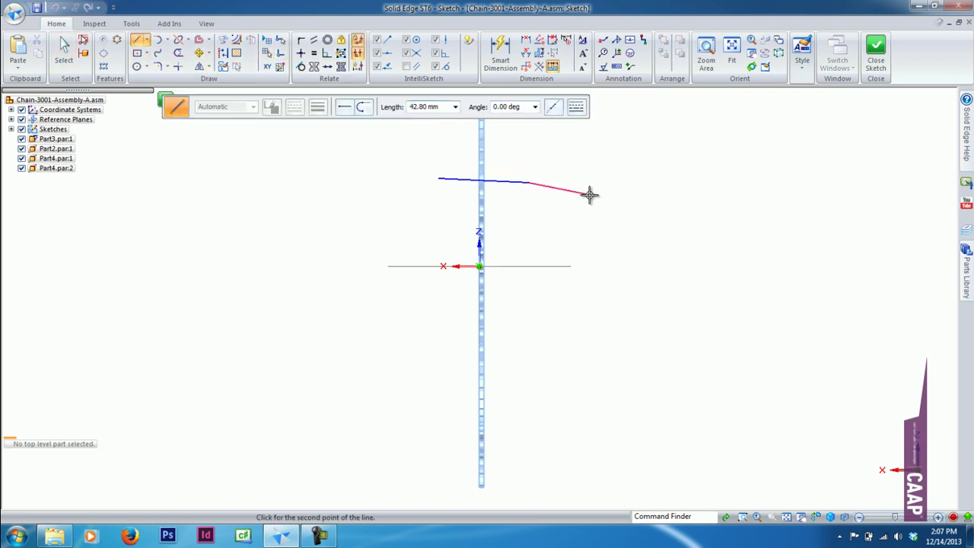
click(301, 55)
click(453, 186)
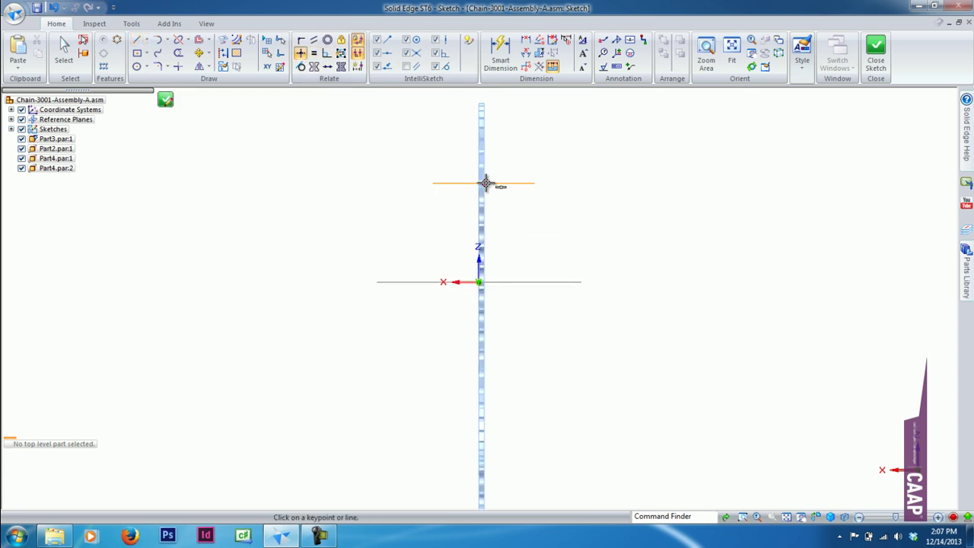
click(479, 282)
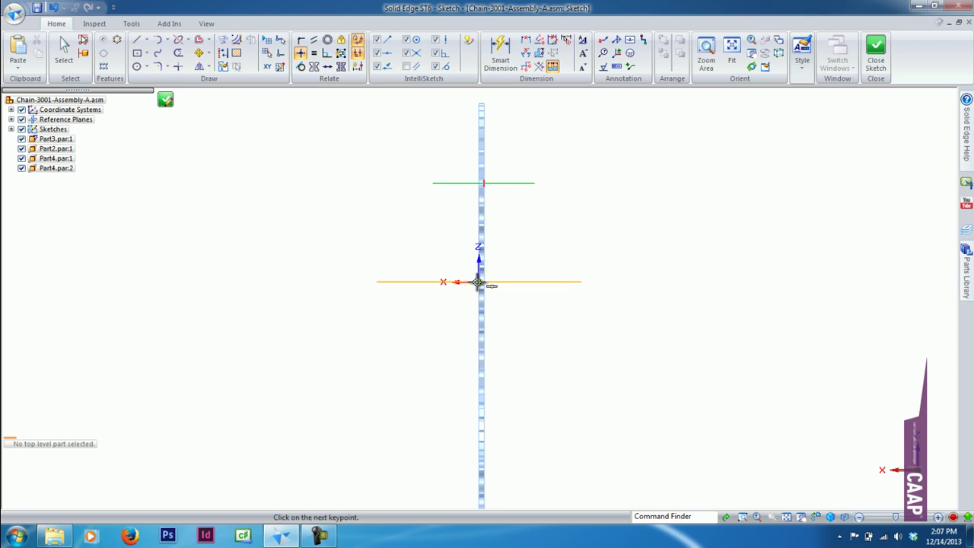
key(Escape)
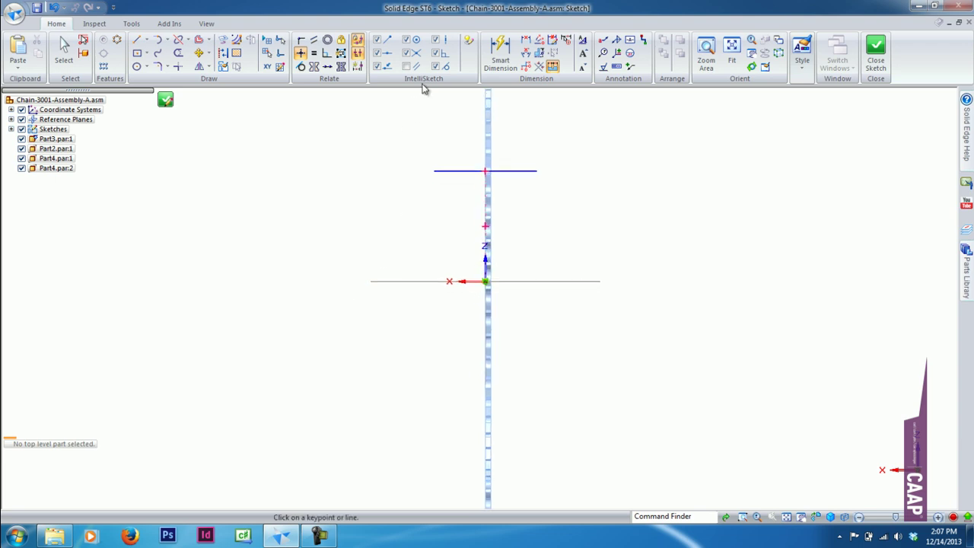
Step: Dimension the line to 40 long and 65 above the horizontal axis, then close the sketch
click(500, 51)
click(522, 189)
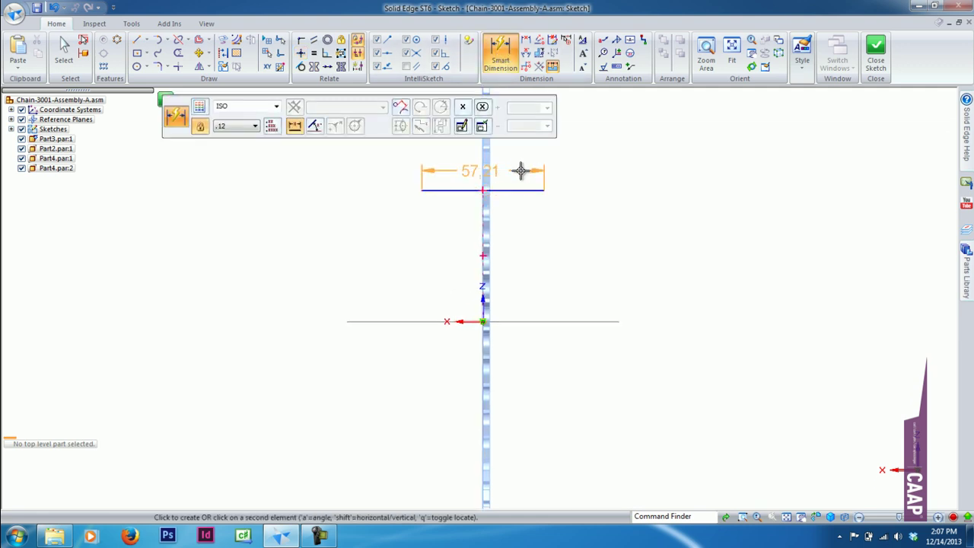
click(576, 191)
text(40)
key(Return)
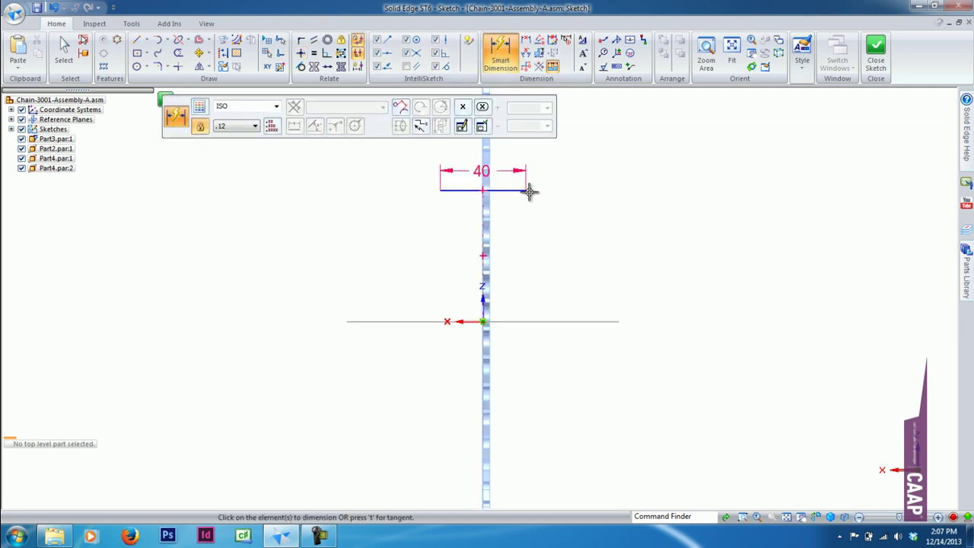
click(518, 190)
click(513, 321)
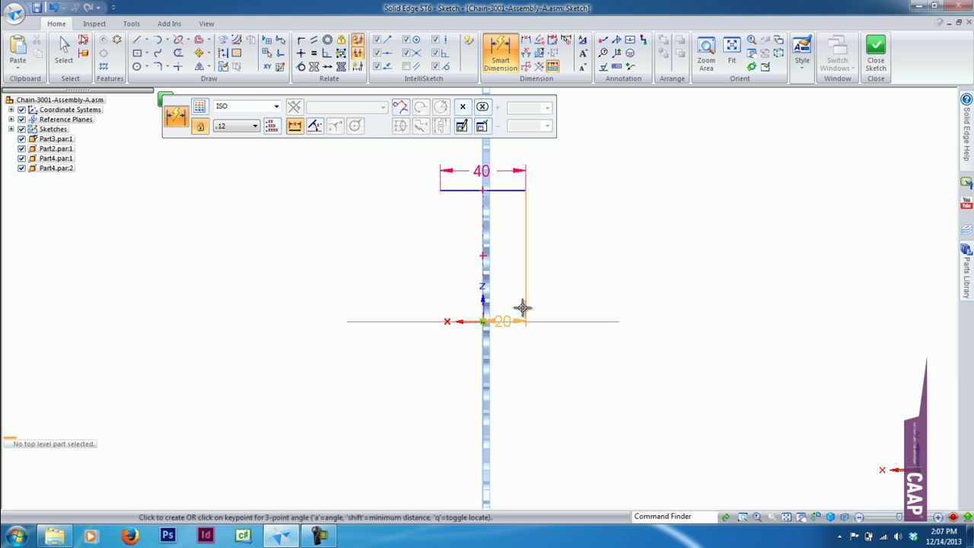
click(567, 245)
text(6)
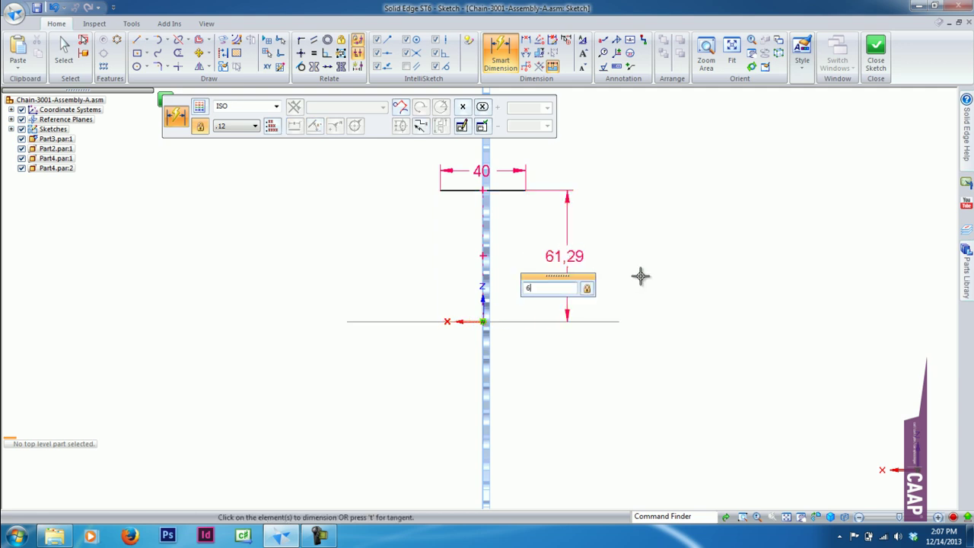
text(5)
key(Return)
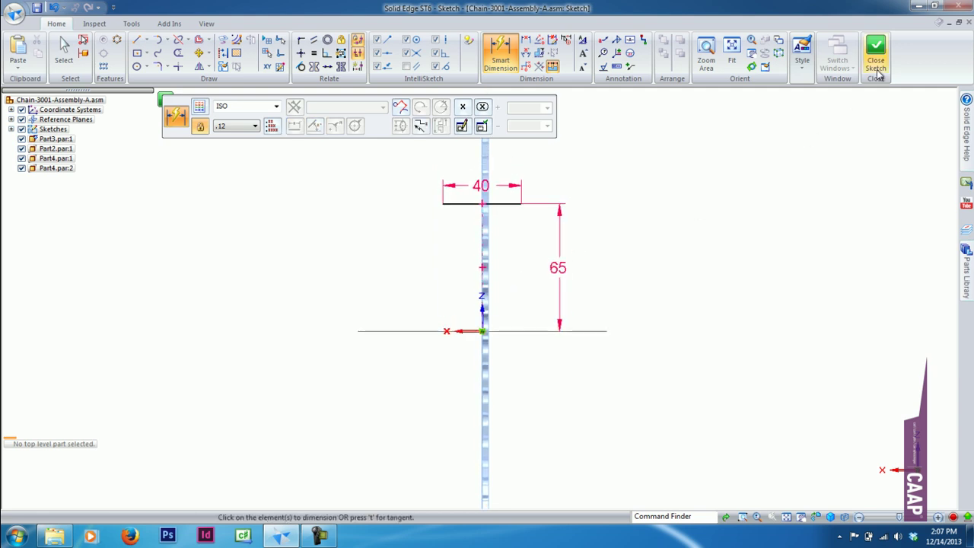
click(876, 50)
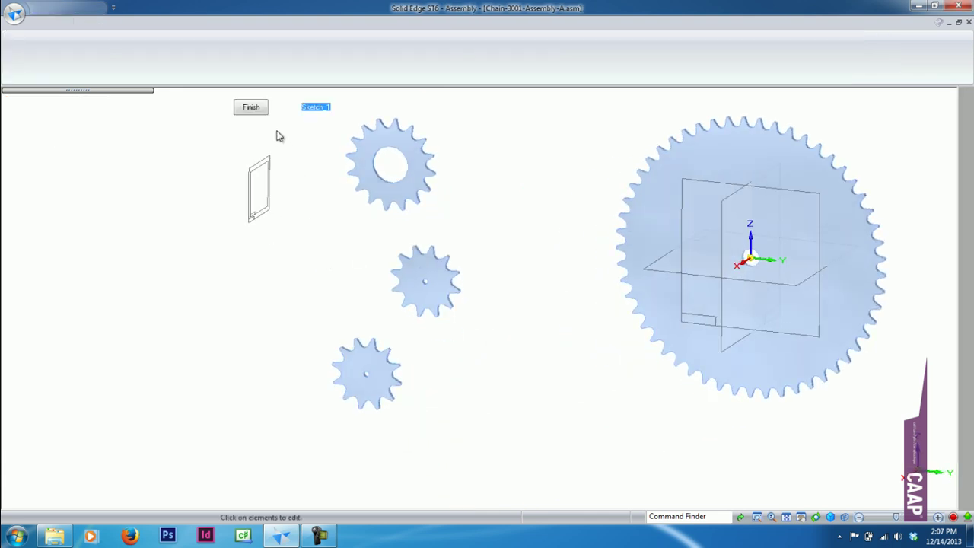
Step: Axially align Part2's sprocket bore with the Sketch_1 line, leaving rotation unlocked
click(251, 106)
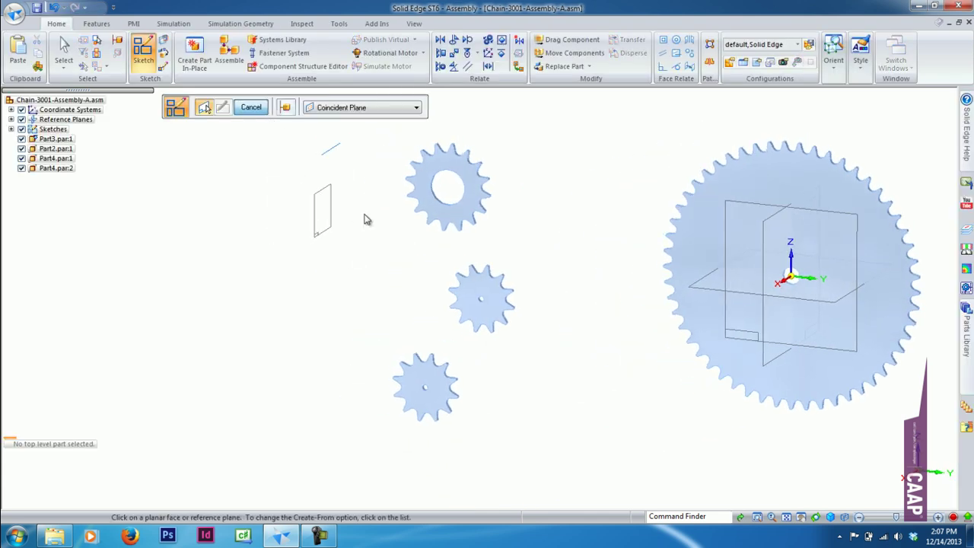
click(229, 55)
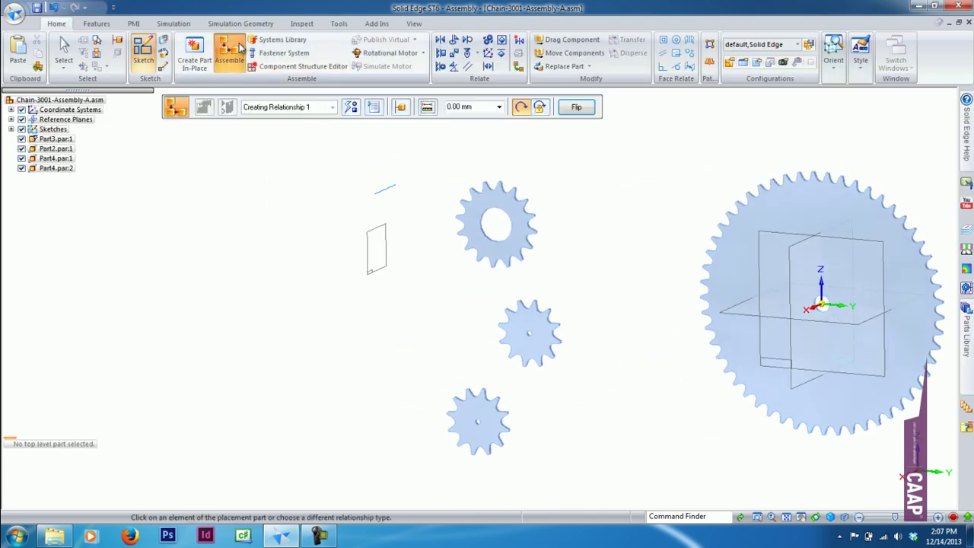
click(350, 107)
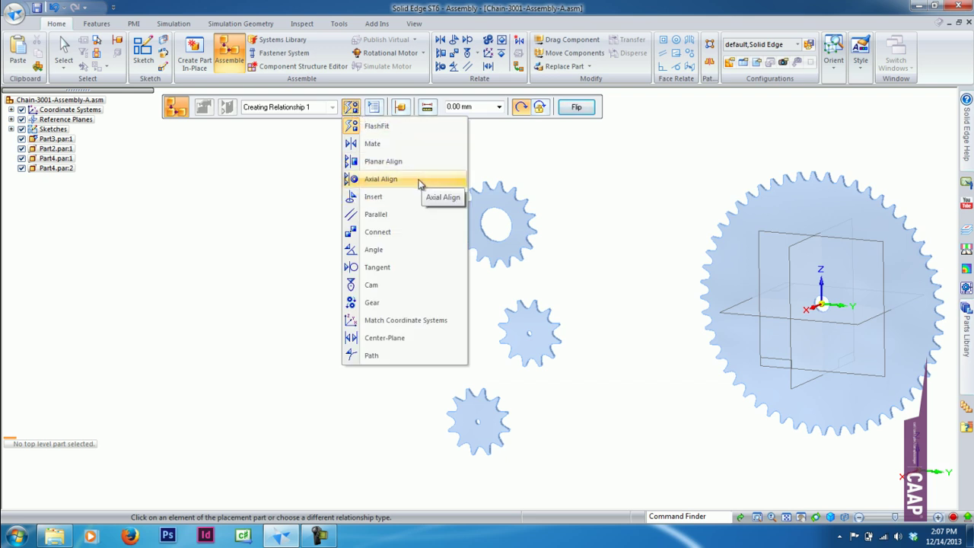
click(418, 181)
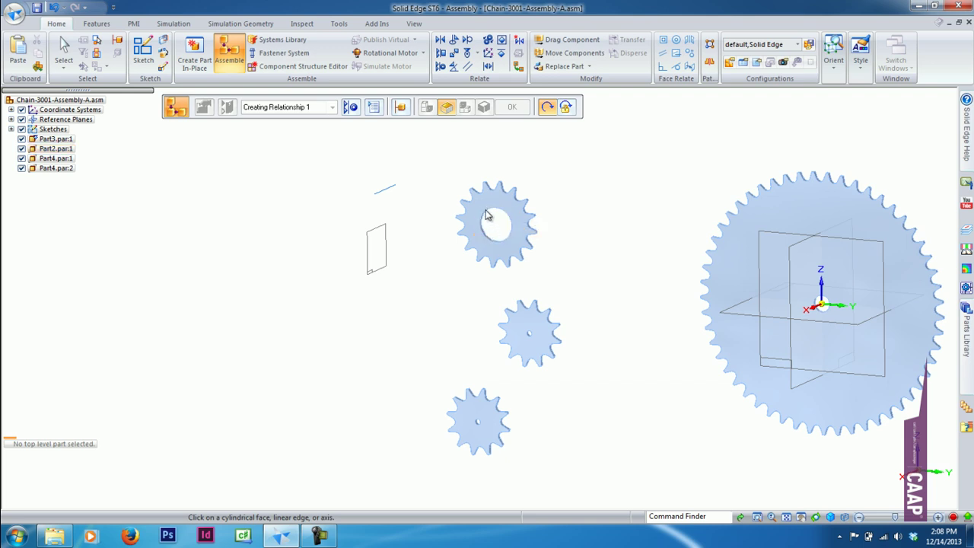
click(488, 216)
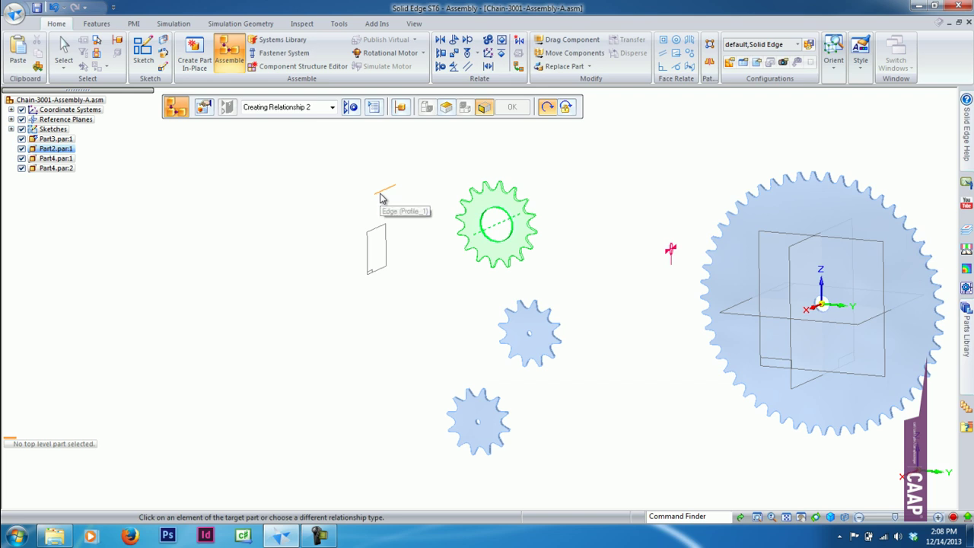
click(382, 199)
click(64, 54)
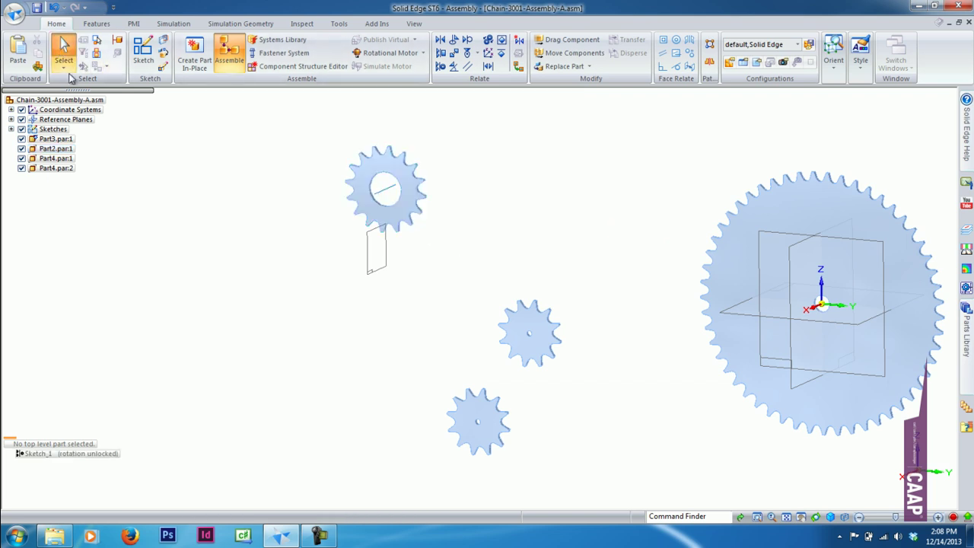
Step: Spin the top sprocket to check it rotates, then open the large gear's relationship menu
click(569, 44)
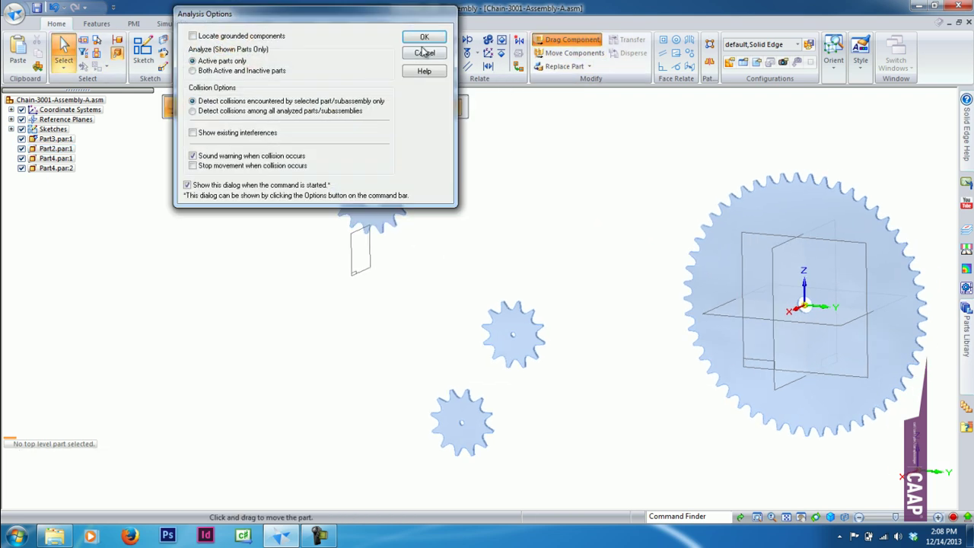
click(428, 29)
mouse_move(384, 171)
mouse_down()
mouse_move(359, 223)
mouse_move(418, 187)
mouse_move(327, 167)
mouse_move(318, 211)
mouse_move(370, 185)
mouse_up()
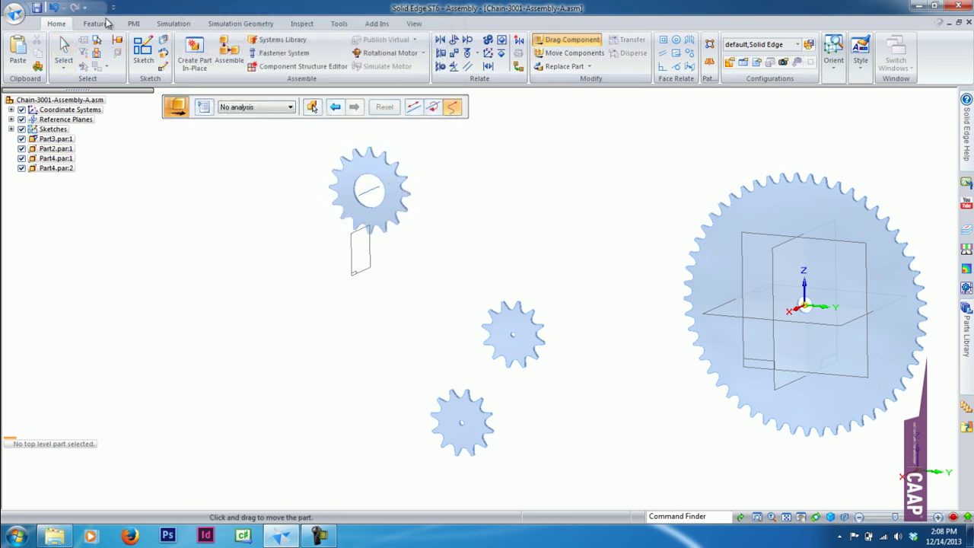
click(64, 54)
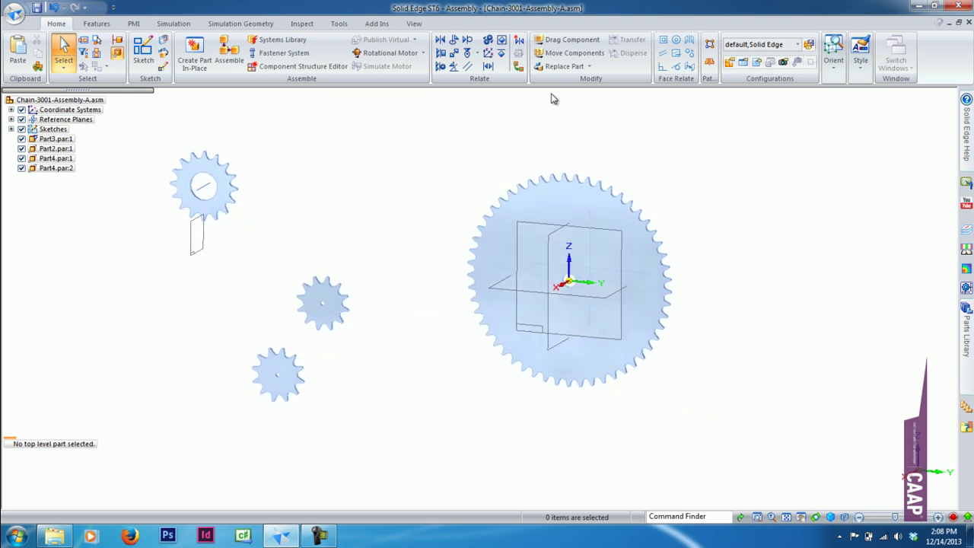
click(572, 39)
click(426, 37)
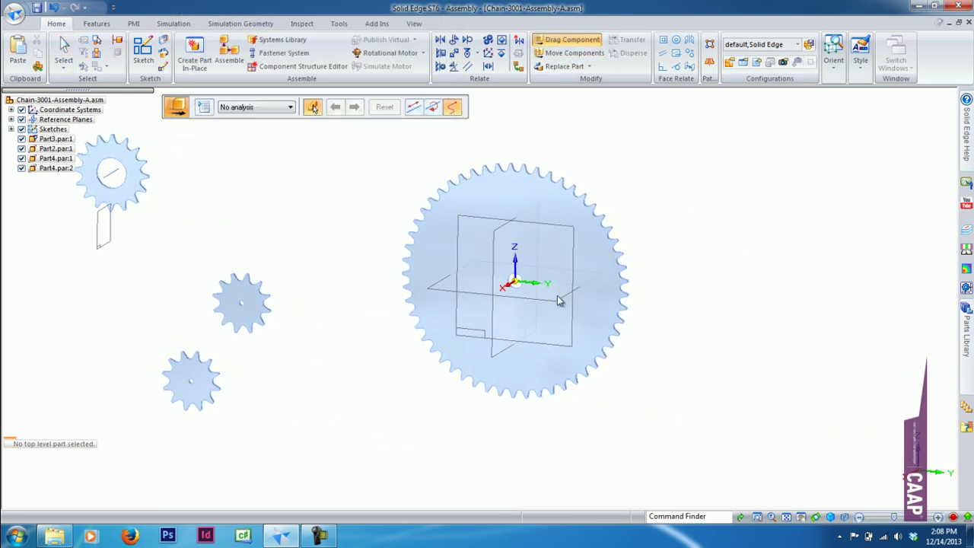
click(64, 53)
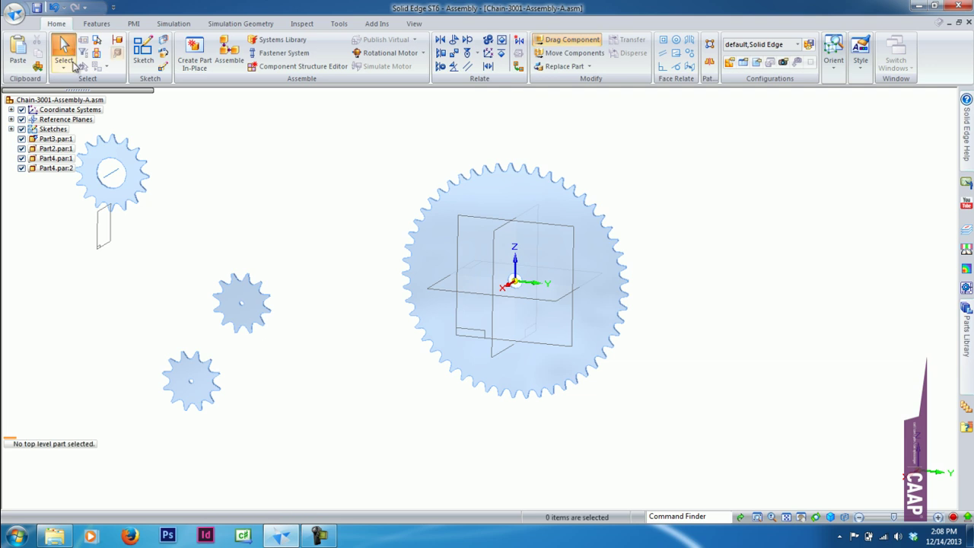
click(428, 238)
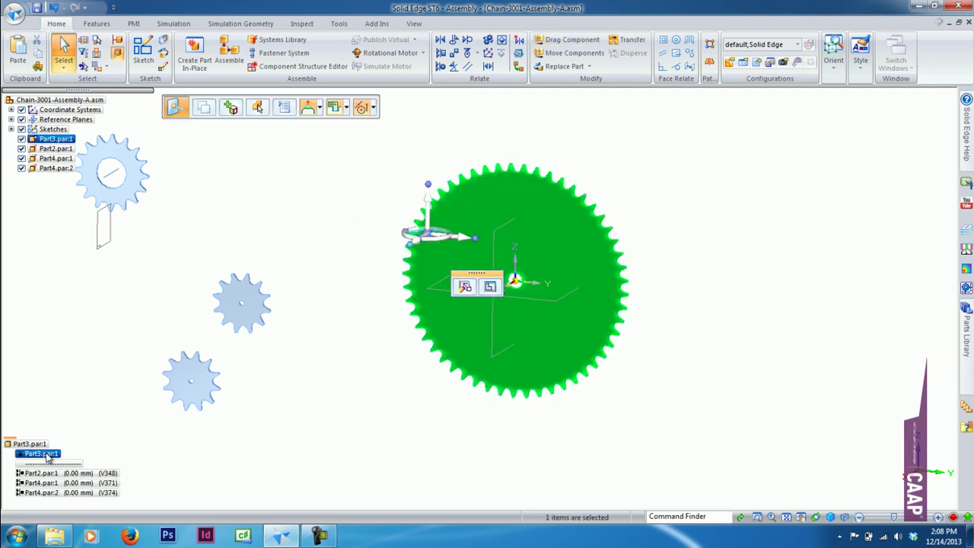
right_click(47, 457)
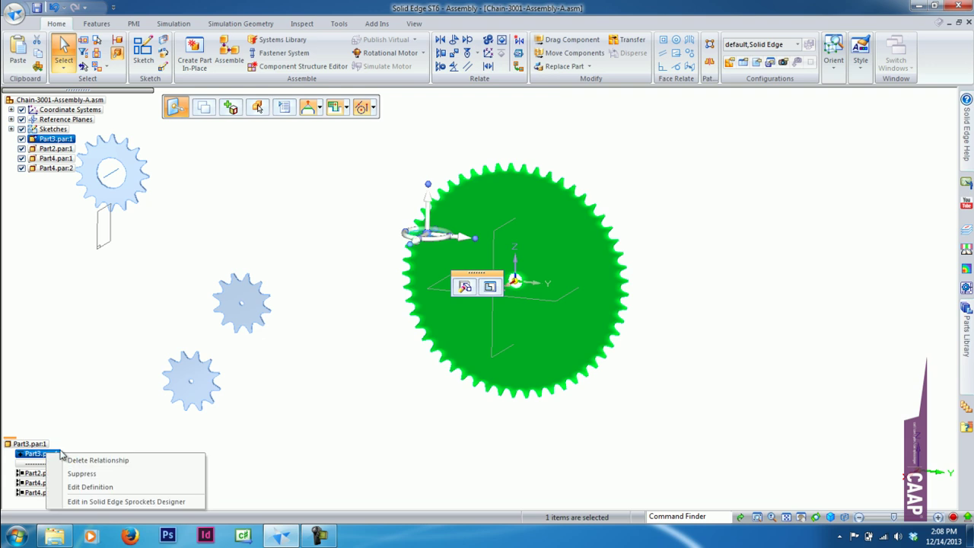
Step: Delete the large gear's relationship and orbit to an angled view of the gears
click(116, 461)
click(329, 372)
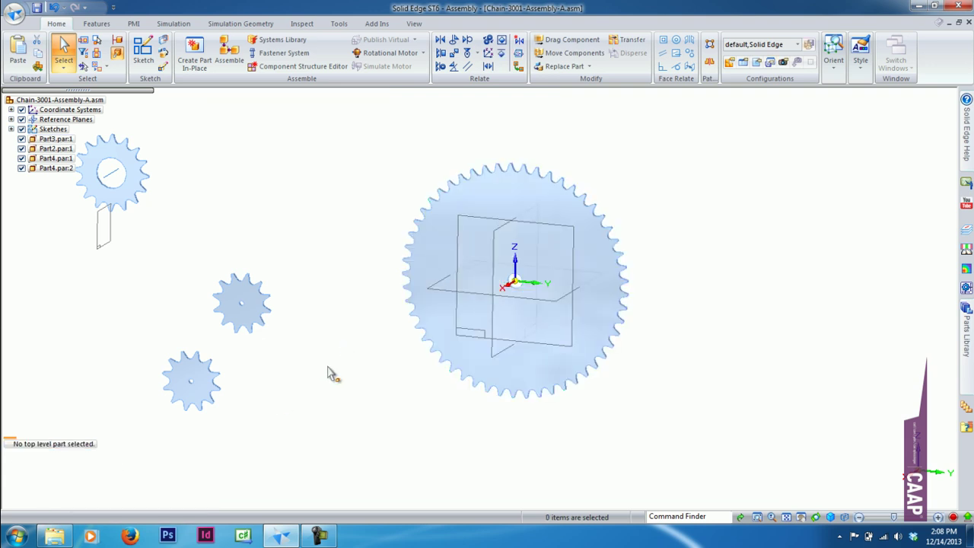
key(ctrl+k)
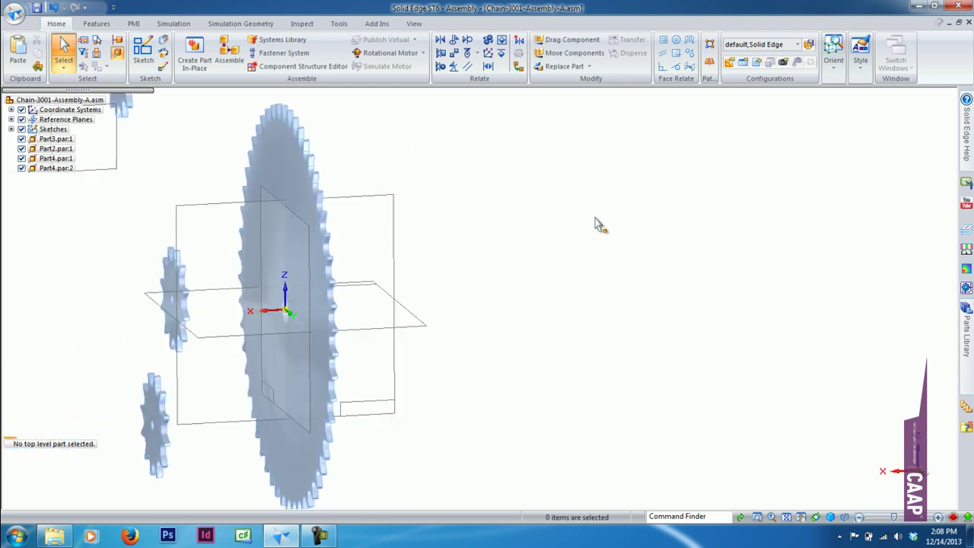
middle_drag(589, 221, 472, 153)
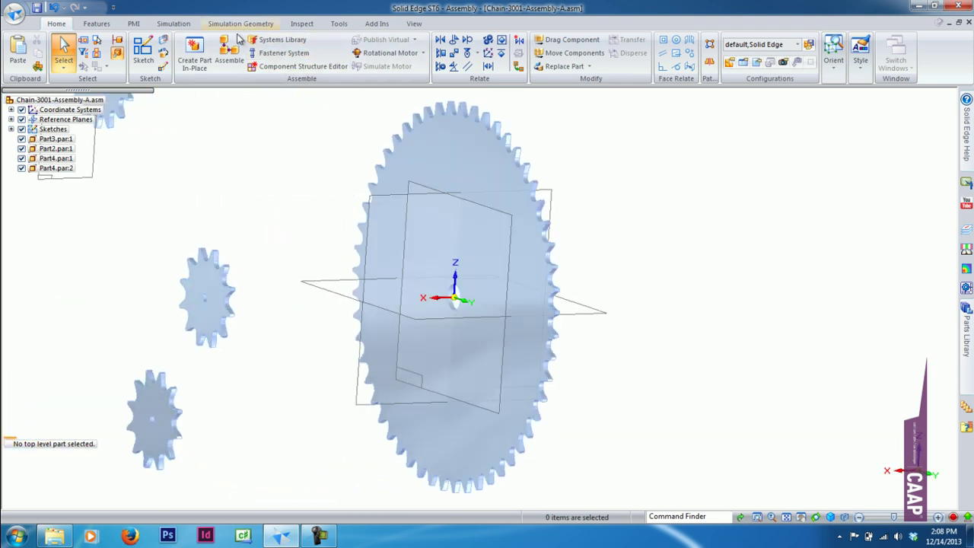
Step: Axially align the large gear's axis to the base axis with rotation unlocked
click(232, 50)
click(499, 280)
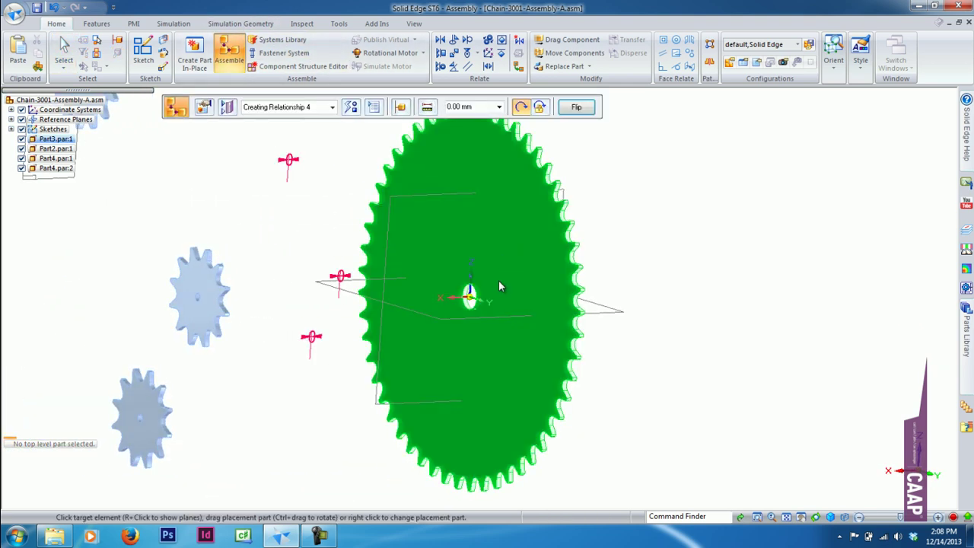
click(493, 289)
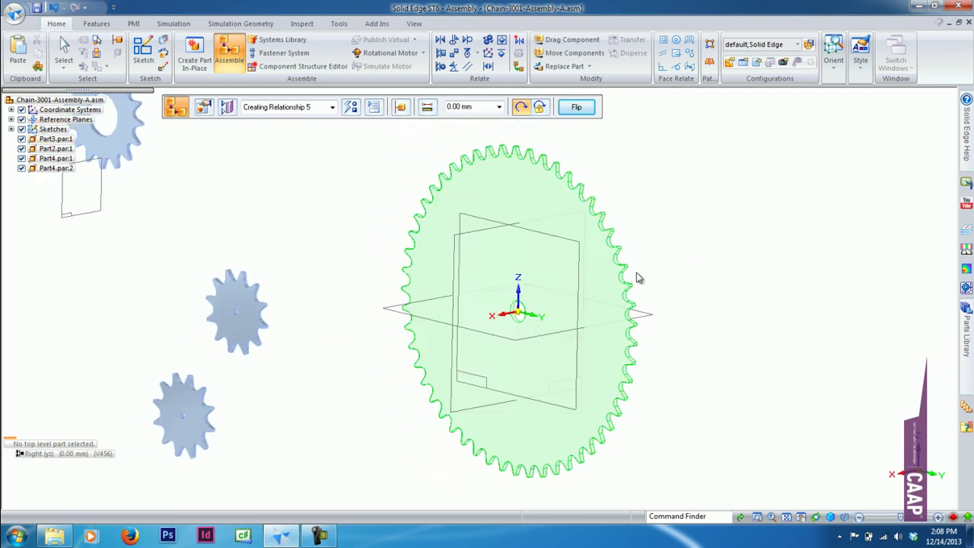
click(230, 51)
click(351, 106)
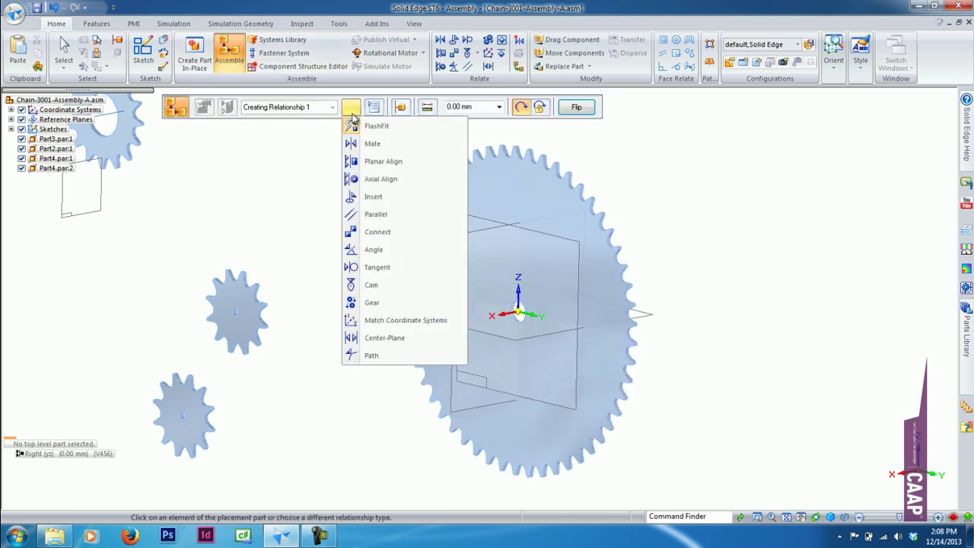
click(399, 186)
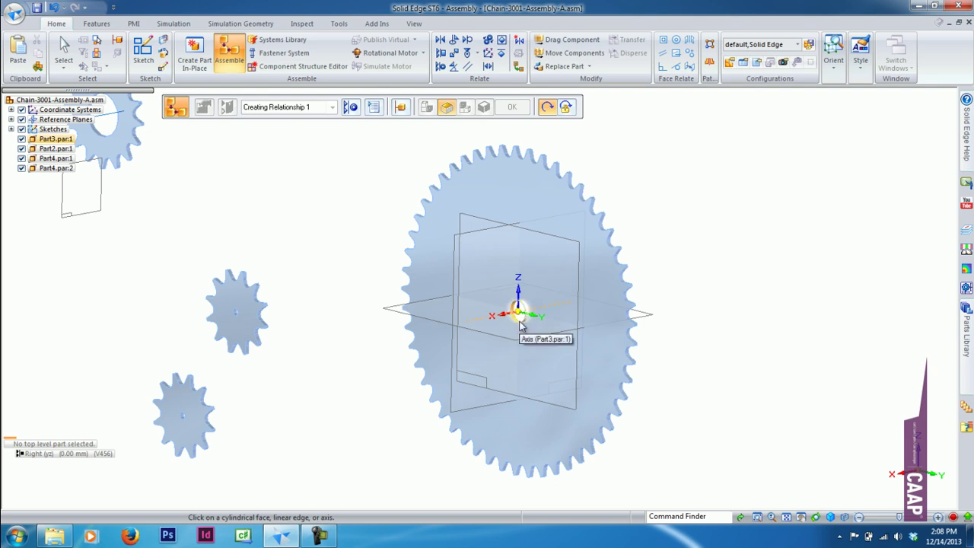
click(521, 326)
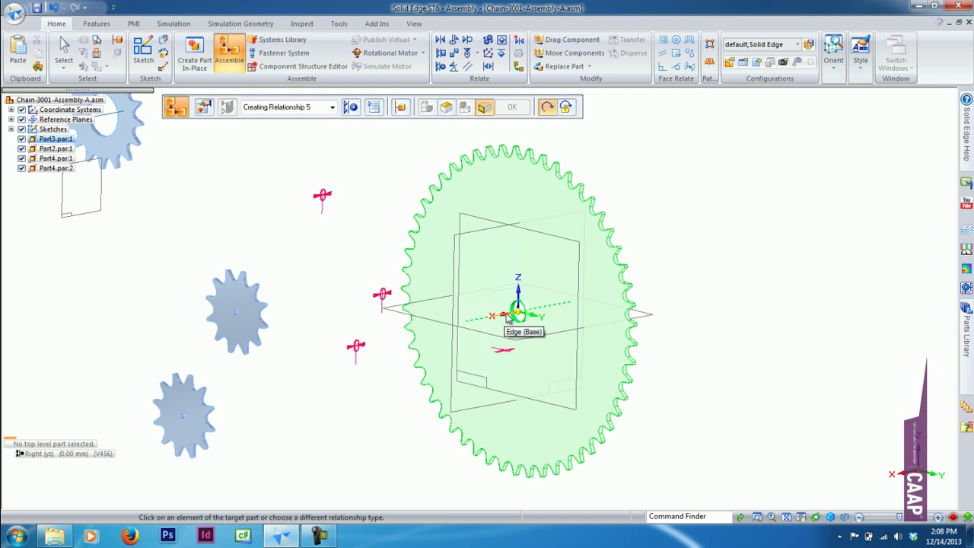
click(505, 319)
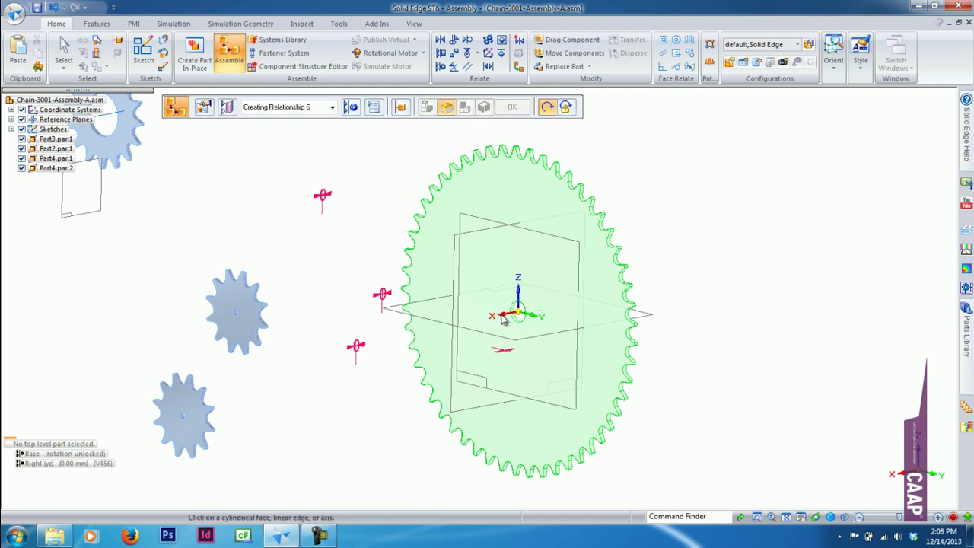
click(65, 47)
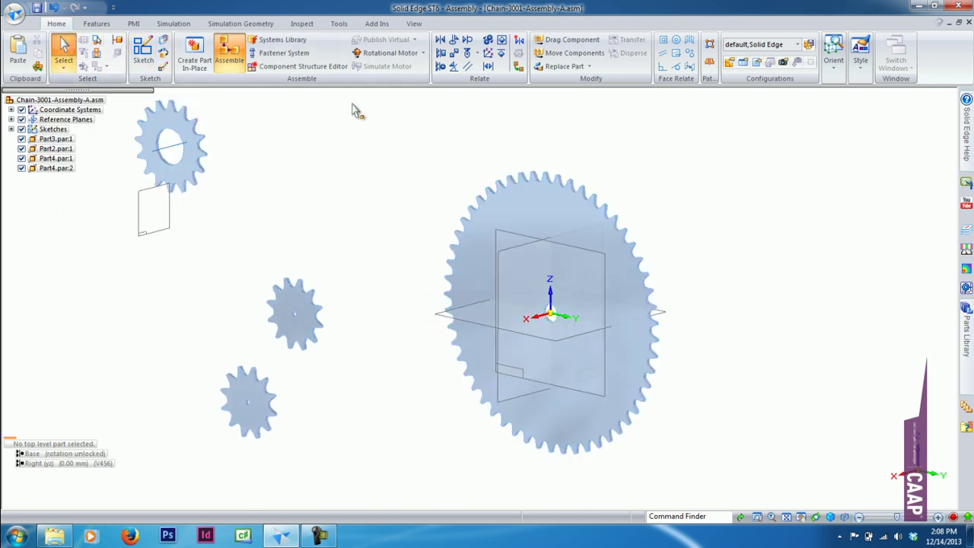
Step: Turn the large gear to confirm it rotates, then fit all gears in view
click(571, 39)
click(424, 41)
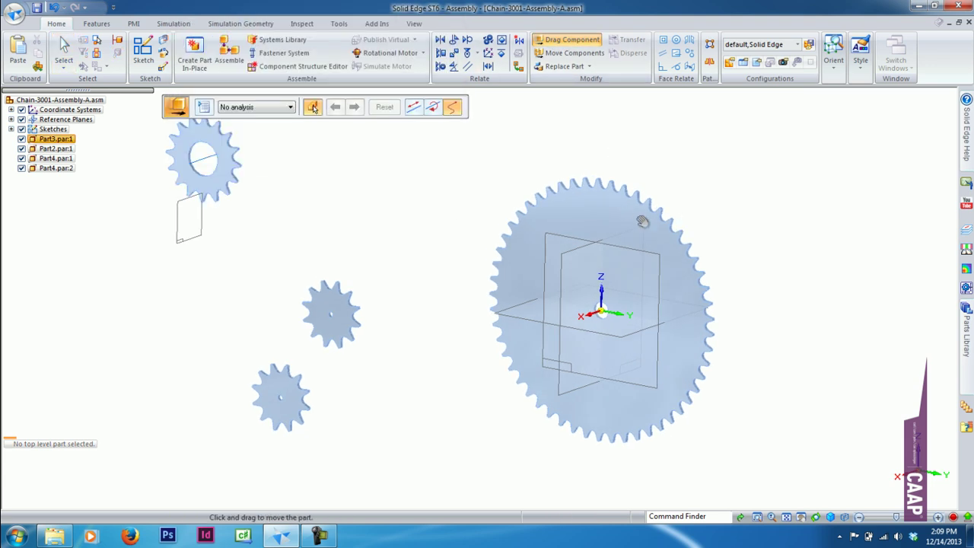
mouse_move(643, 221)
mouse_down()
mouse_move(652, 261)
mouse_move(640, 217)
mouse_up()
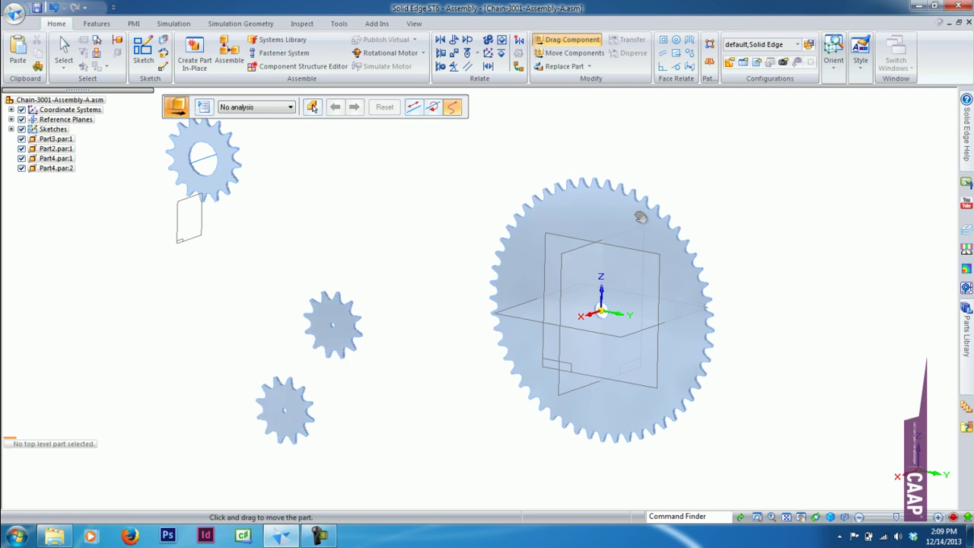
key(Escape)
key(ctrl+f)
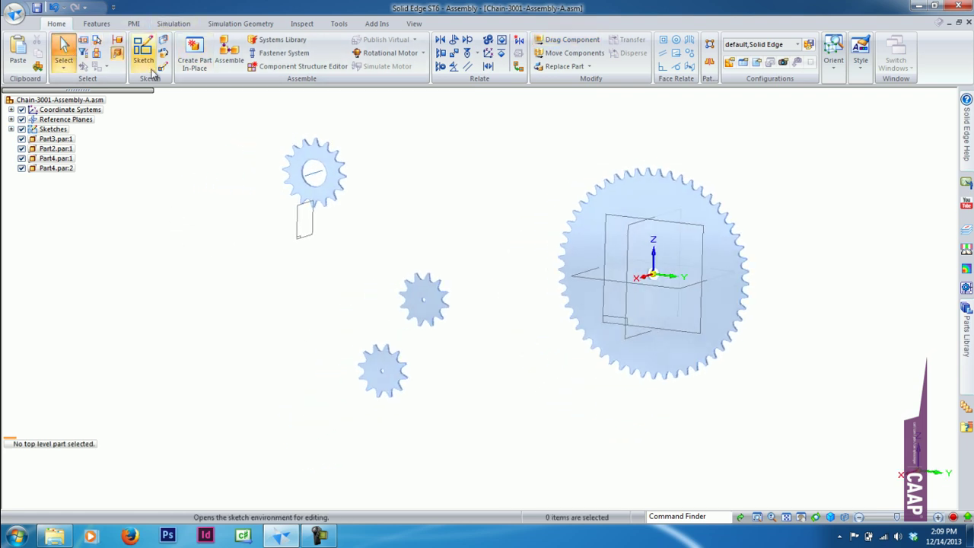
Step: Create a plane parallel to the large sprocket's plane
click(104, 27)
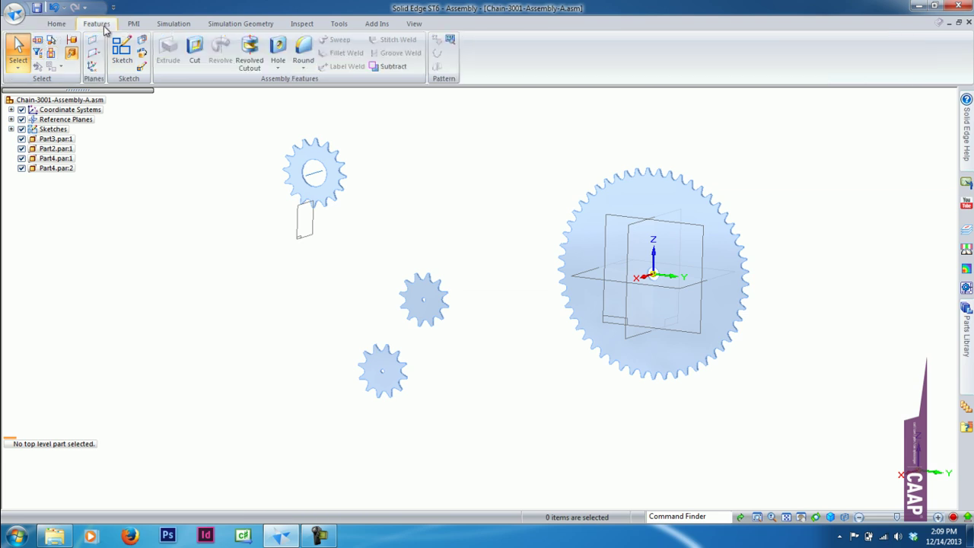
click(101, 57)
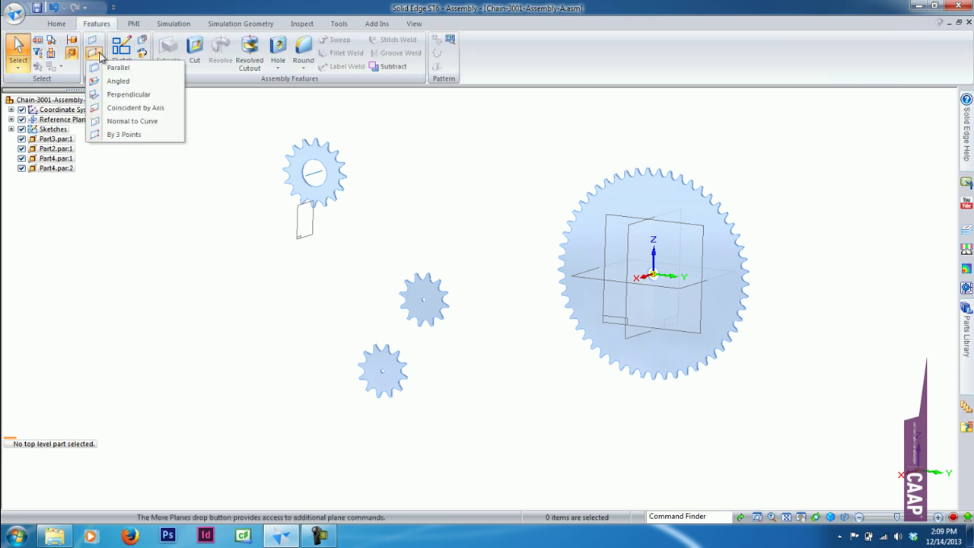
click(133, 71)
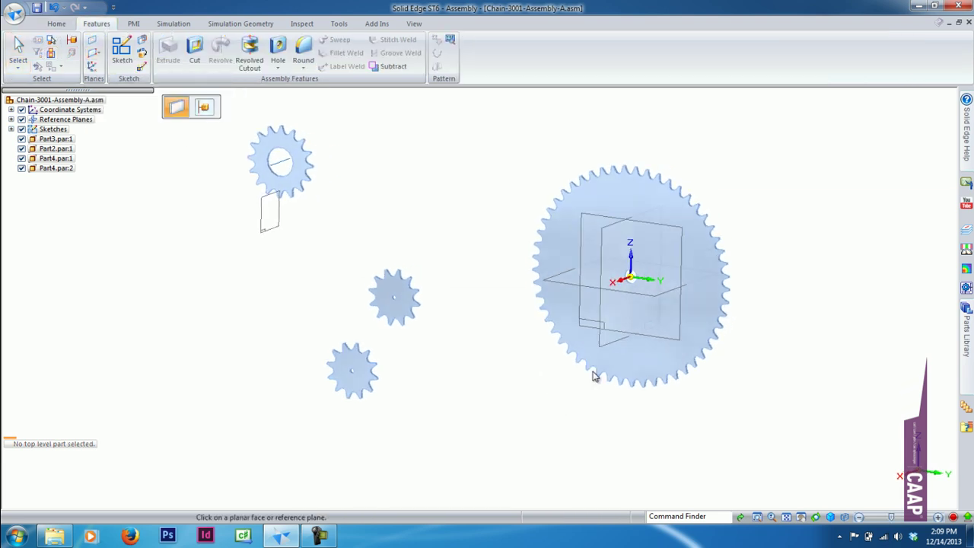
click(605, 344)
text(350)
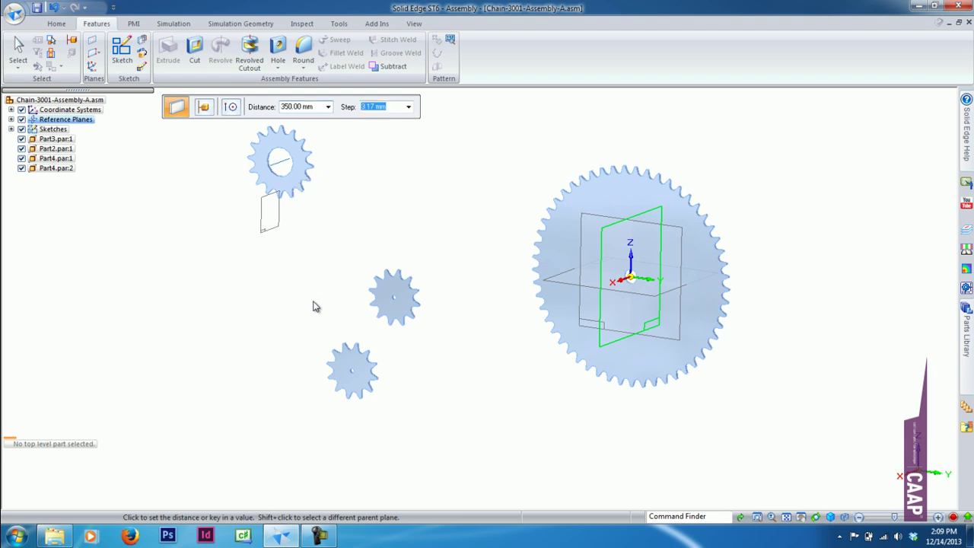
click(316, 305)
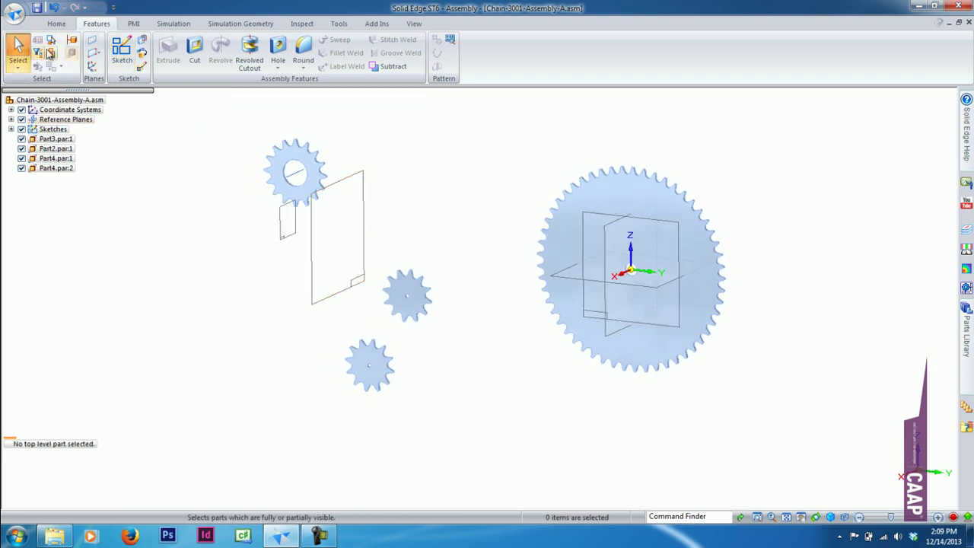
Step: Start a sketch on the new plane and draw a horizontal line below the origin
click(121, 49)
click(351, 289)
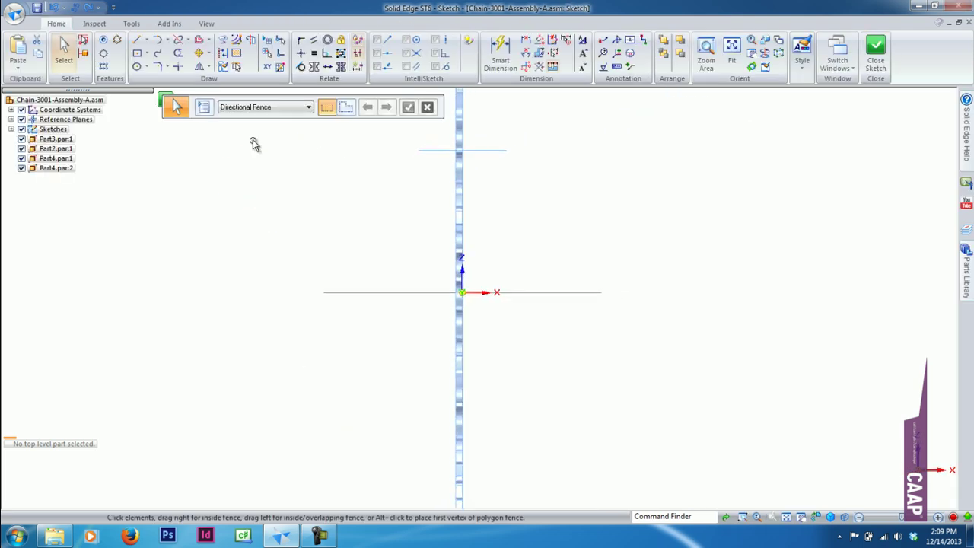
key(l)
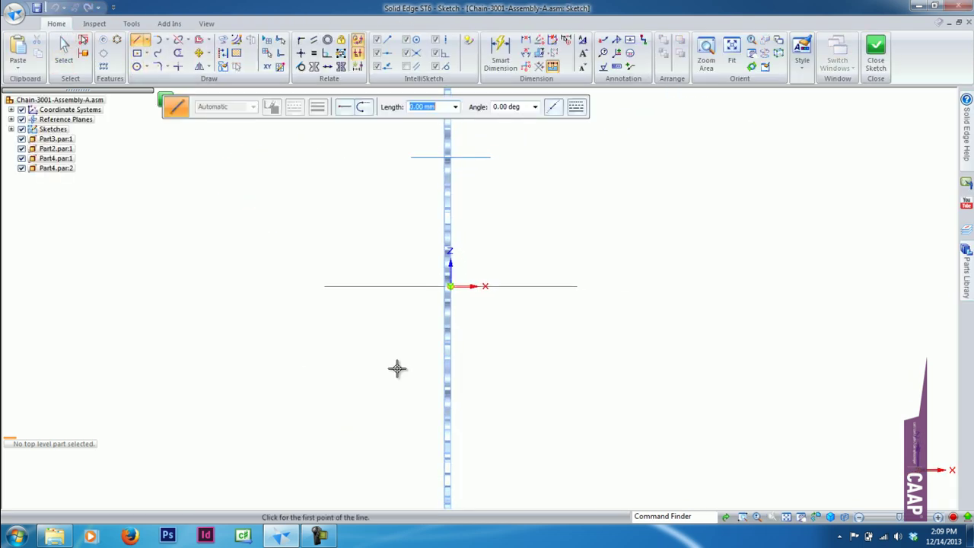
click(300, 52)
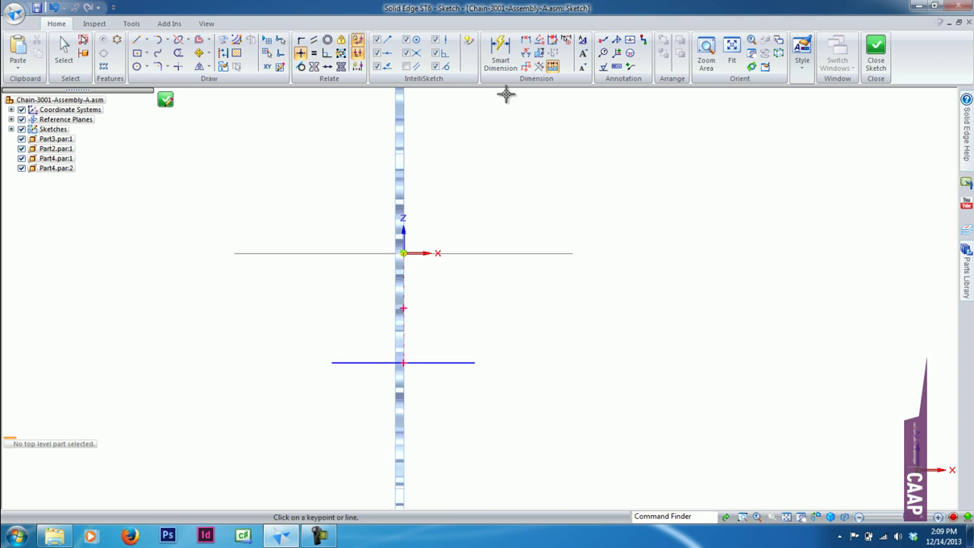
Step: Dimension the line to 40 mm long and 40 mm below the X axis, then finish the sketch
click(500, 52)
click(448, 352)
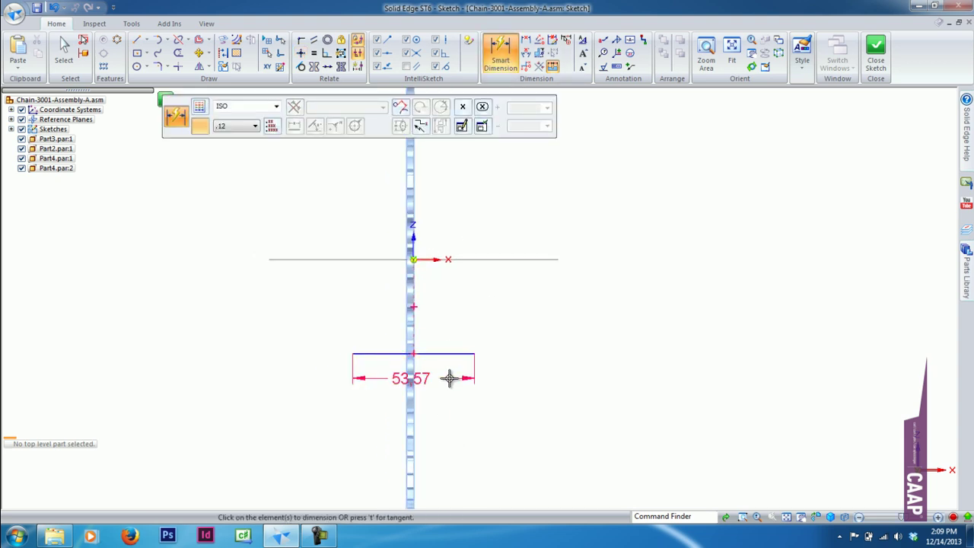
click(450, 379)
text(40)
key(Return)
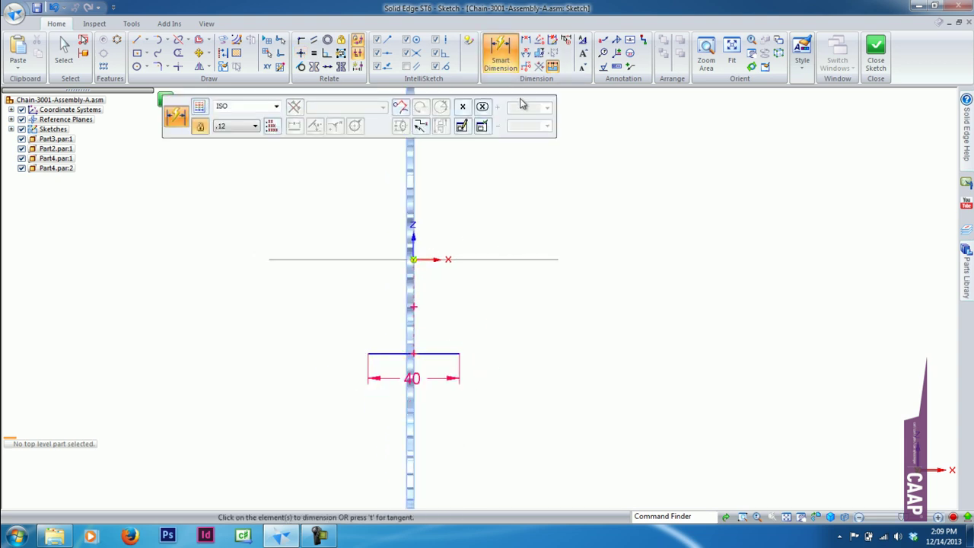
click(440, 353)
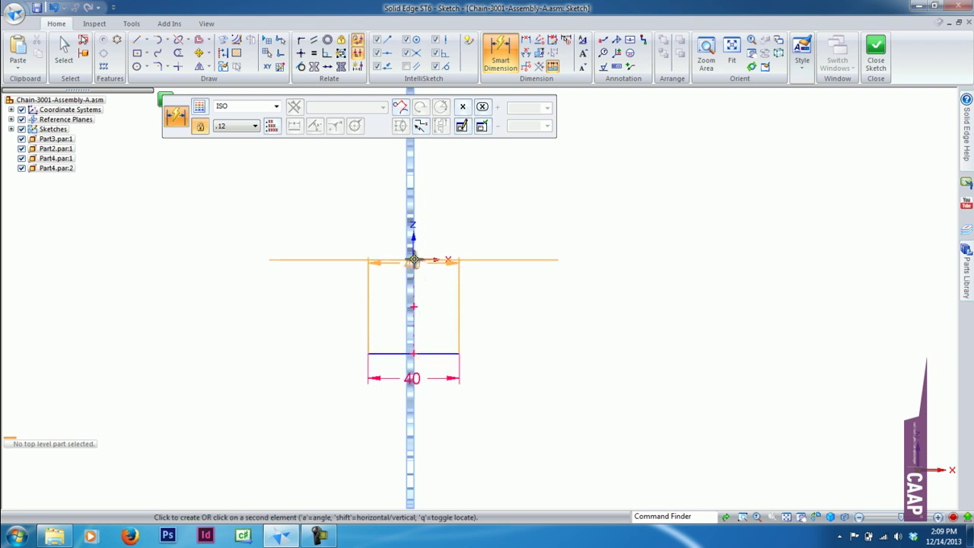
click(413, 259)
click(473, 303)
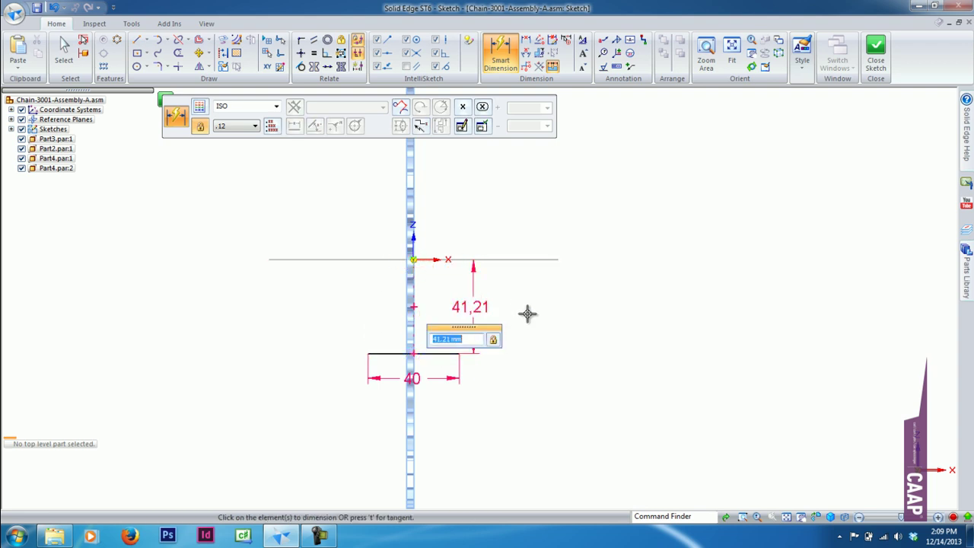
text(40)
key(Return)
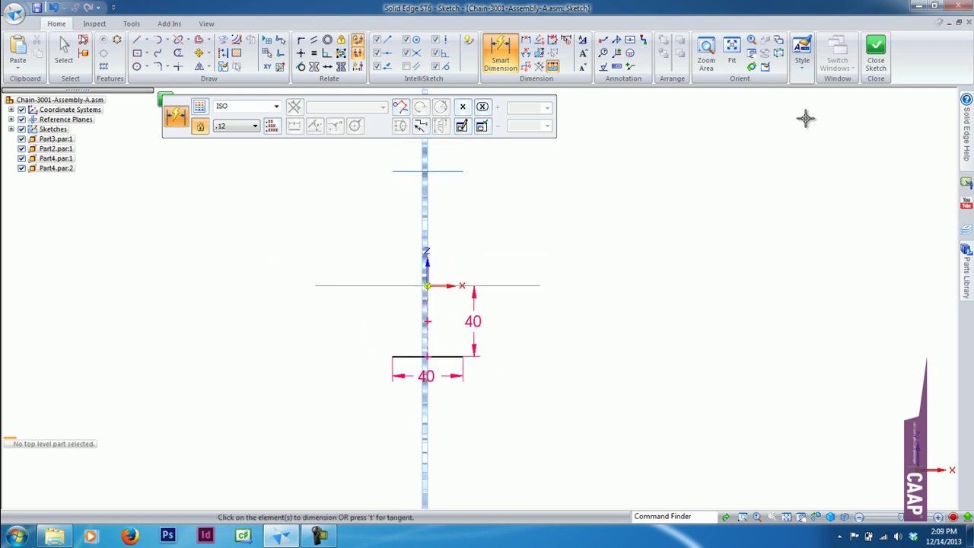
click(876, 58)
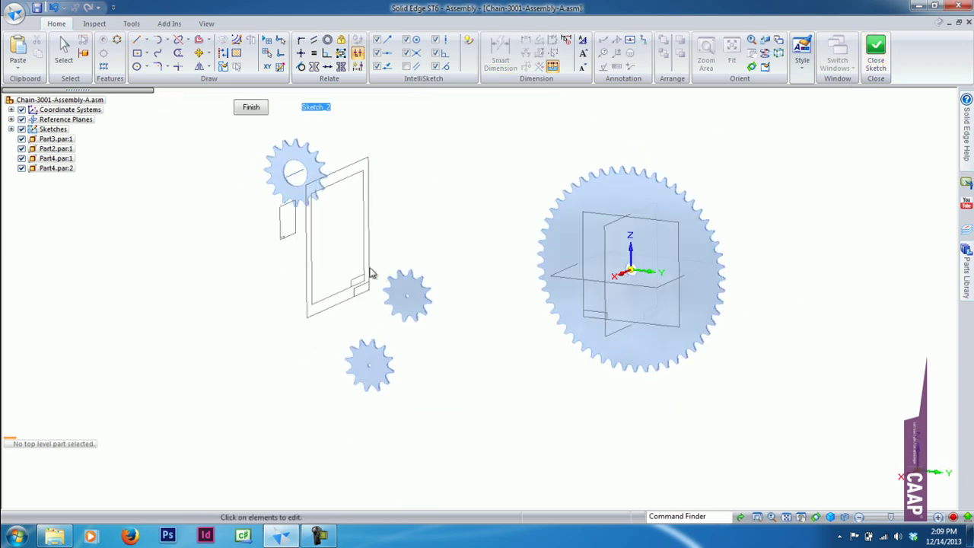
click(259, 108)
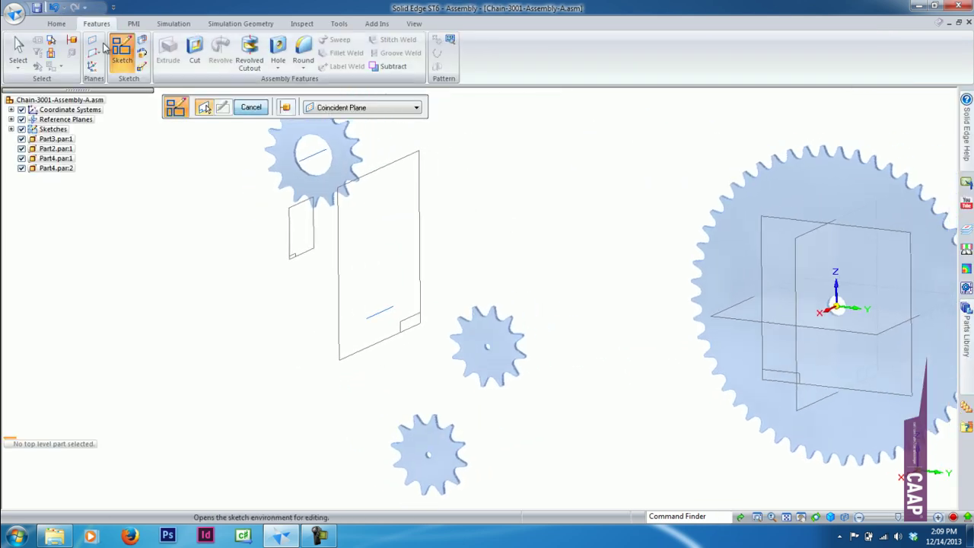
Step: Axially align Part4.par:1's sprocket axis with the Sketch_2 line, rotation left unlocked
key(Escape)
click(57, 23)
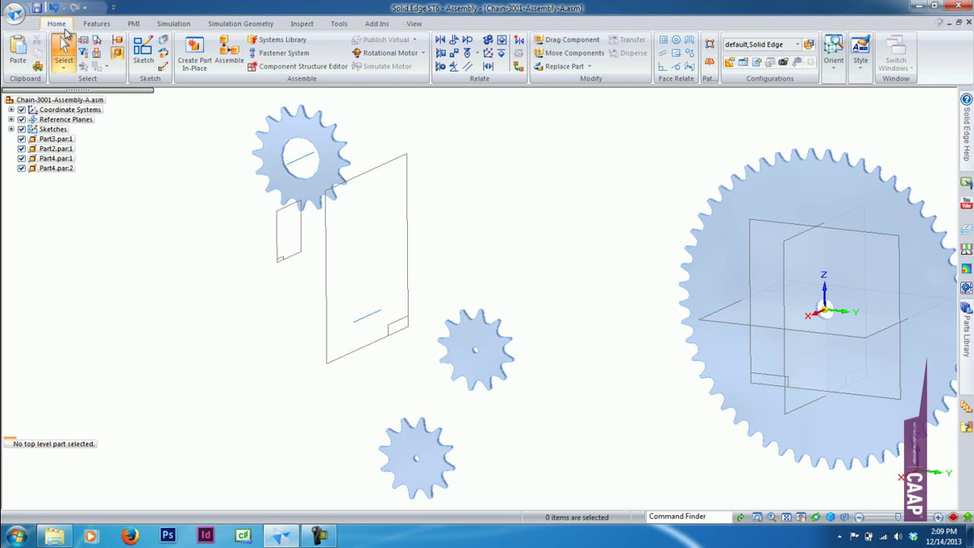
click(228, 54)
click(355, 107)
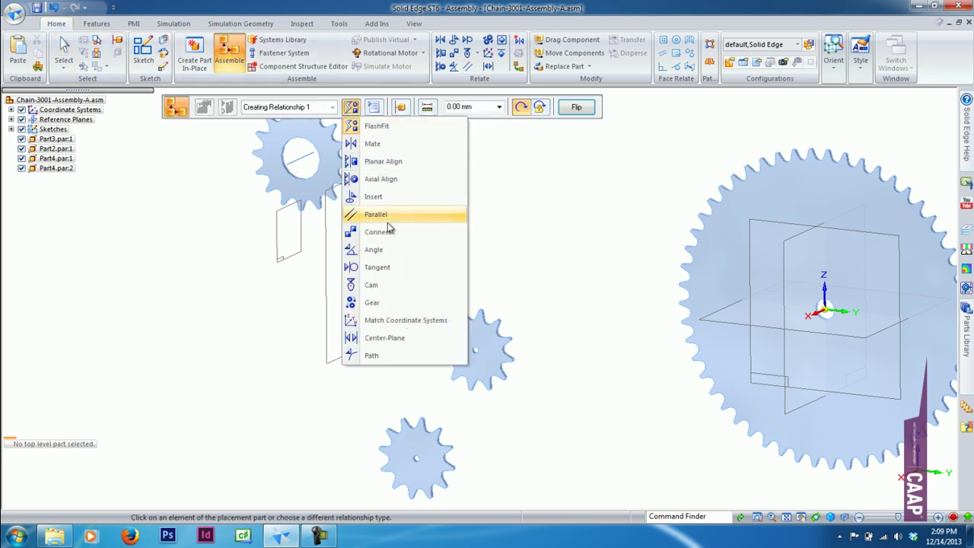
click(402, 177)
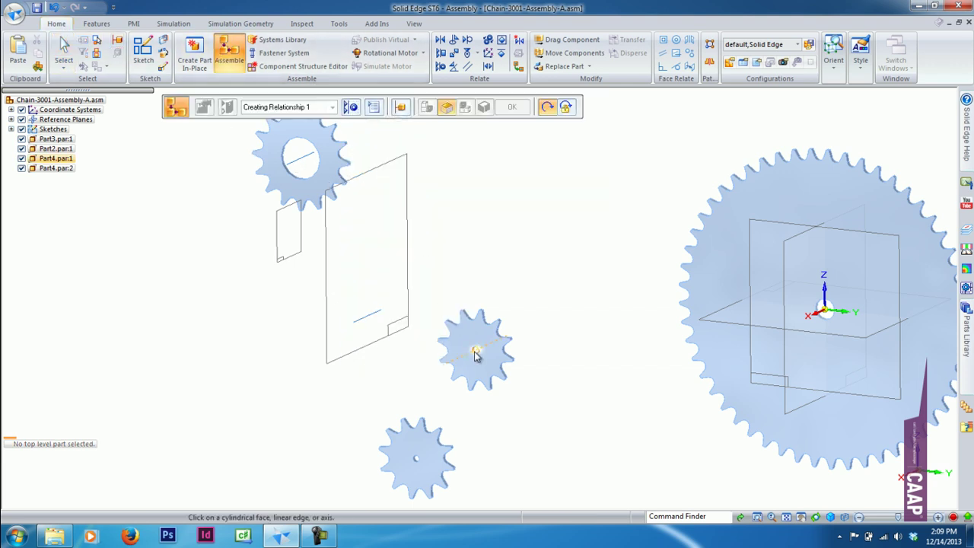
click(475, 354)
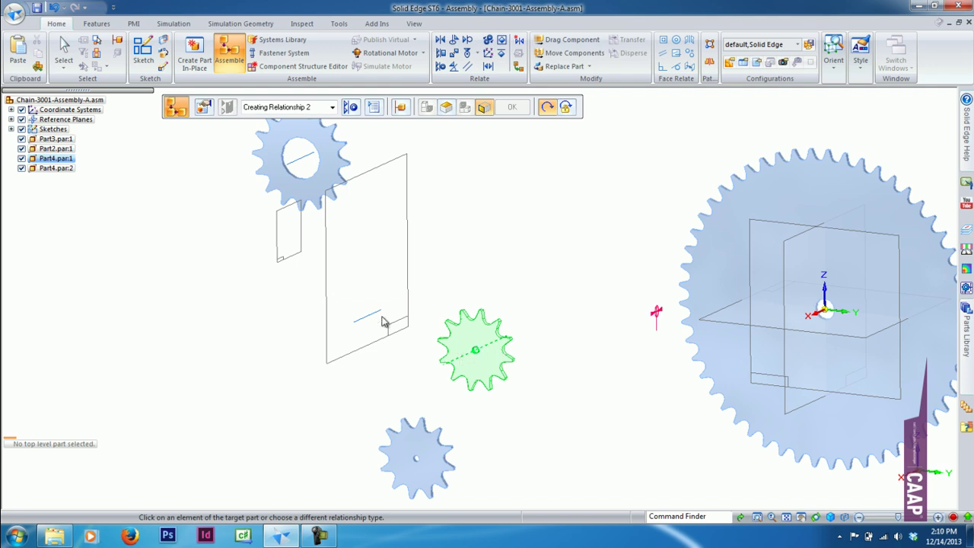
click(360, 322)
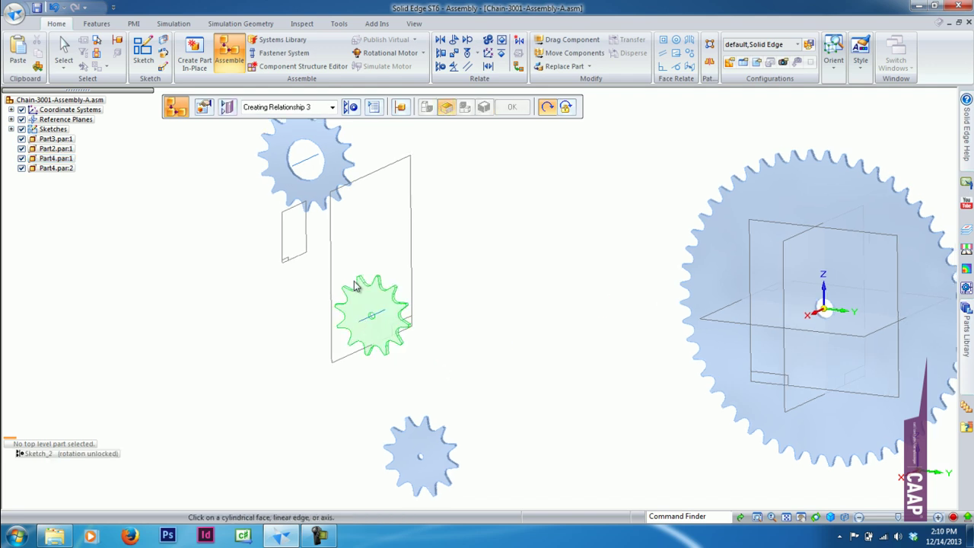
click(64, 50)
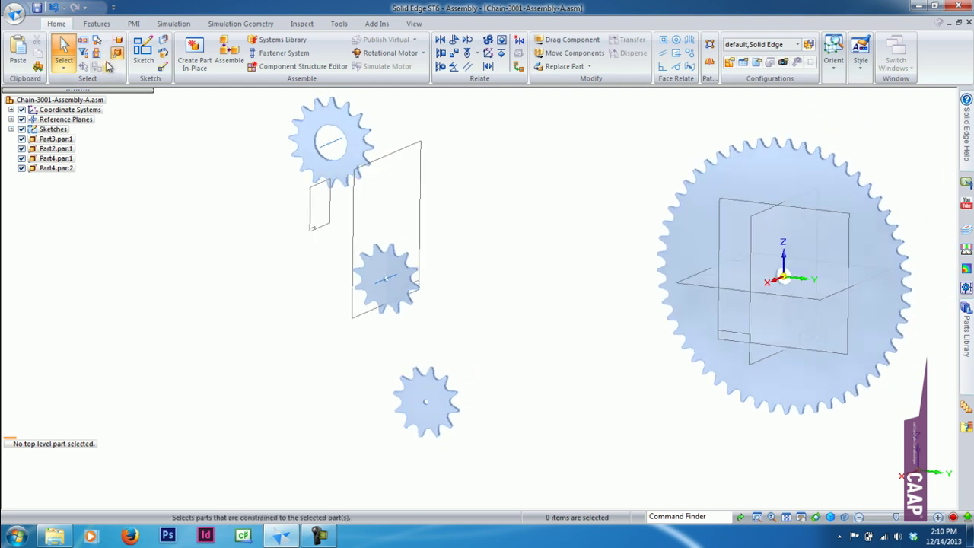
Step: Create a plane parallel to the large sprocket's plane, offset 390 mm
click(97, 24)
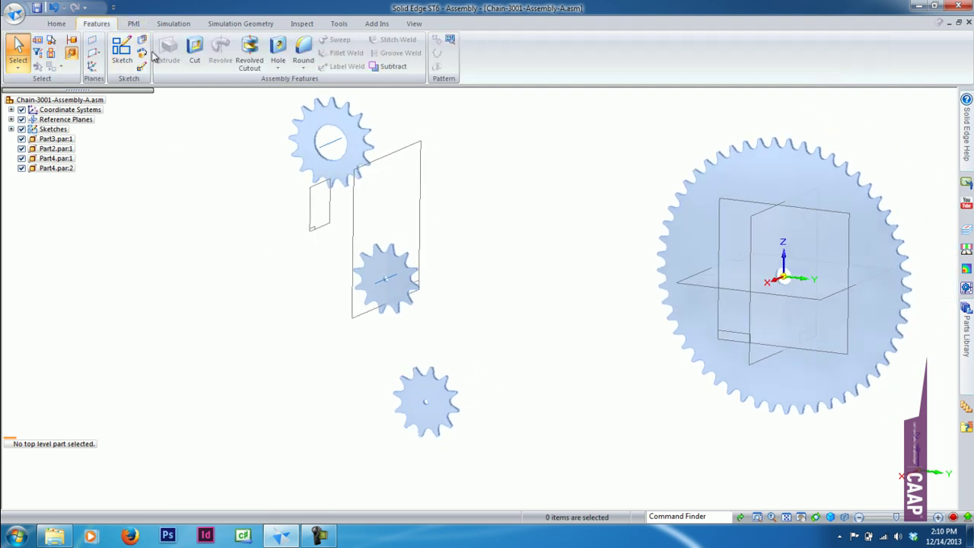
click(93, 47)
click(174, 82)
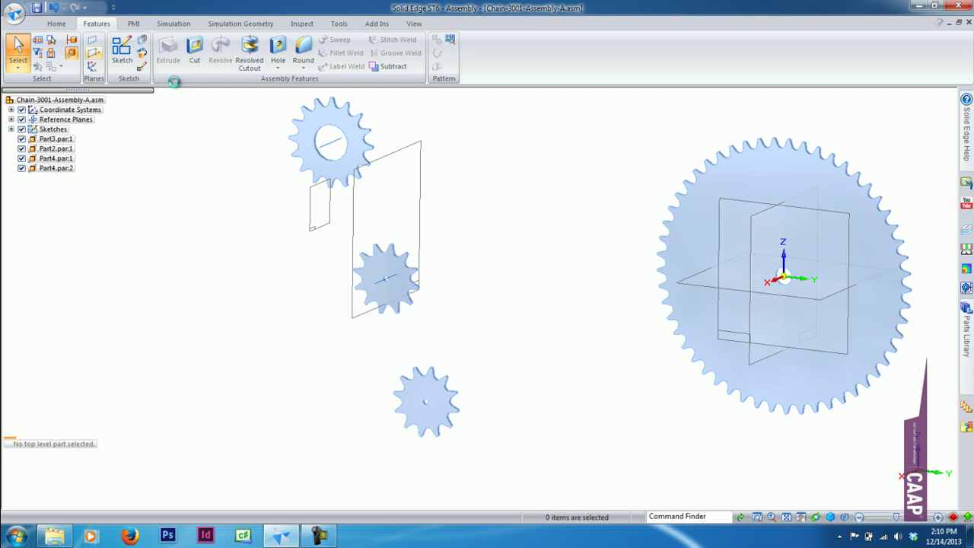
click(753, 361)
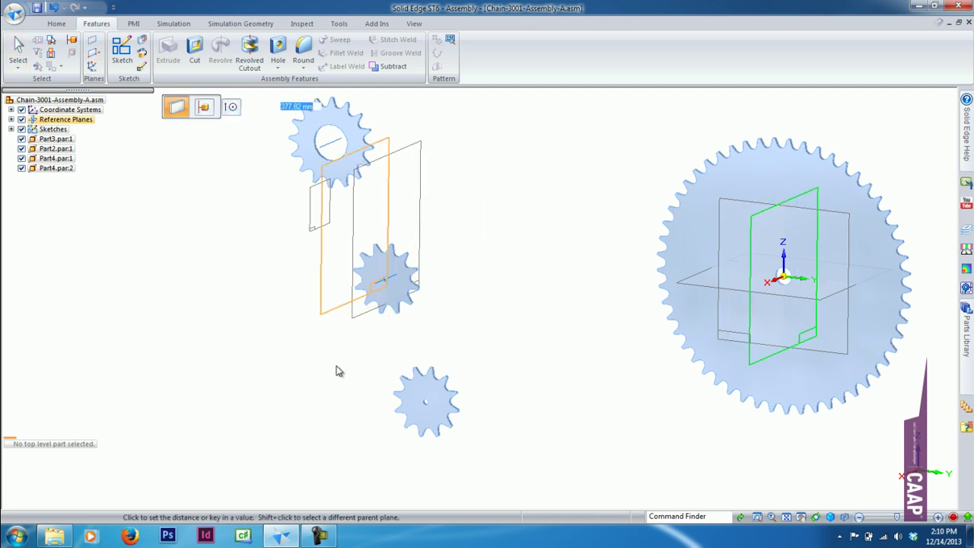
middle_drag(323, 365, 355, 354)
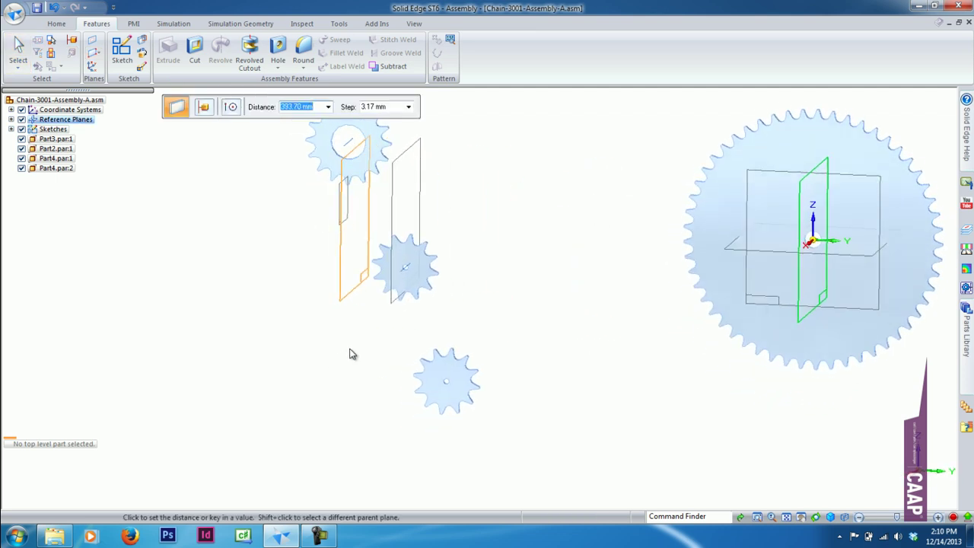
text(390)
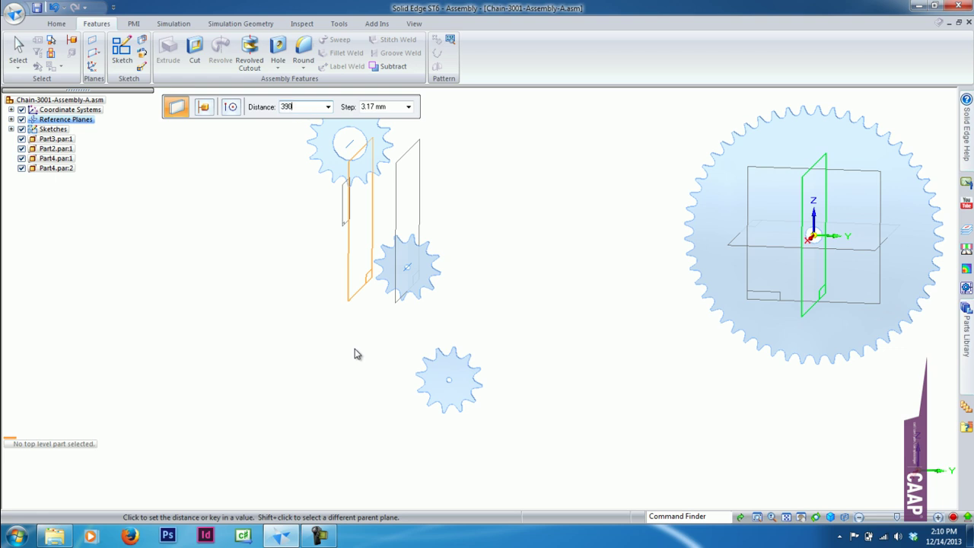
key(Return)
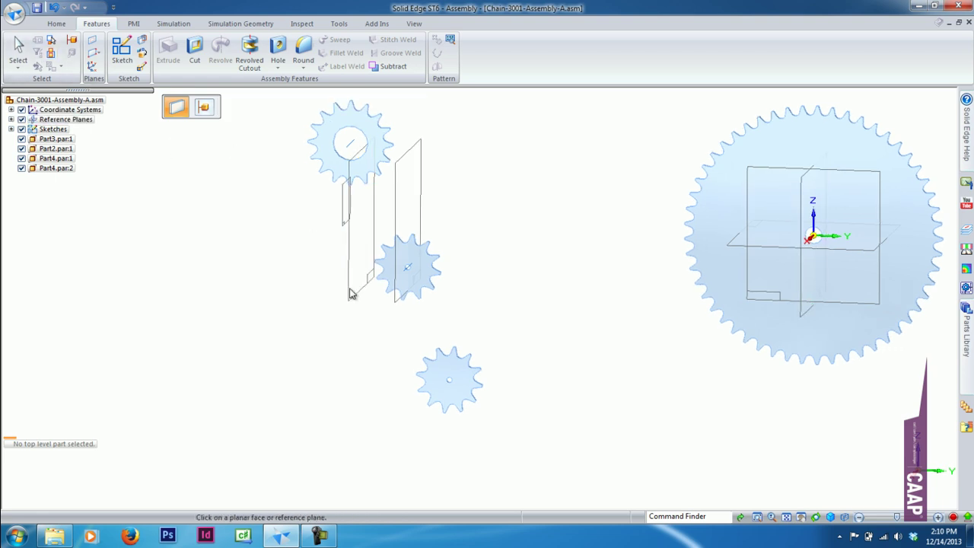
middle_drag(350, 291, 309, 252)
Step: Sketch a horizontal line on the new plane, dimensioned 40 mm long and 80 mm from the origin
click(122, 47)
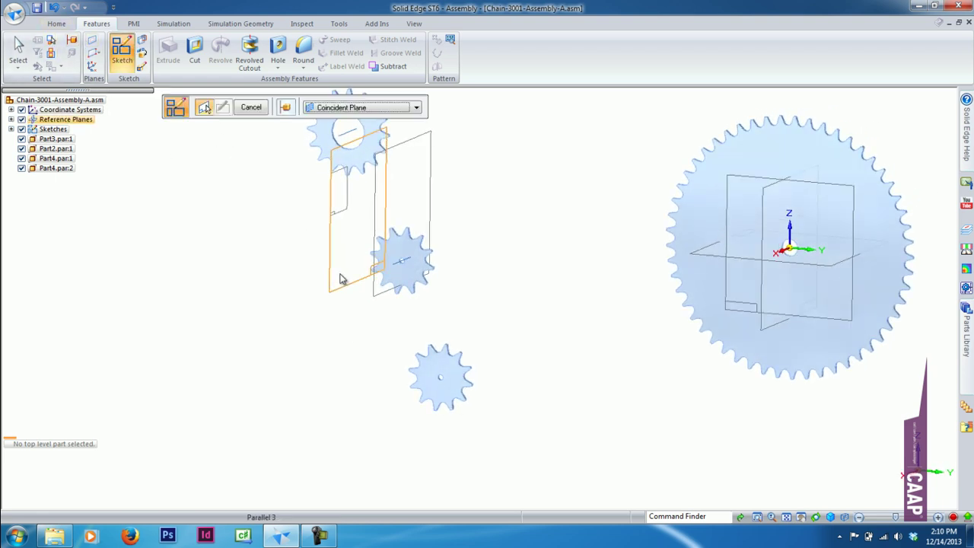
click(342, 276)
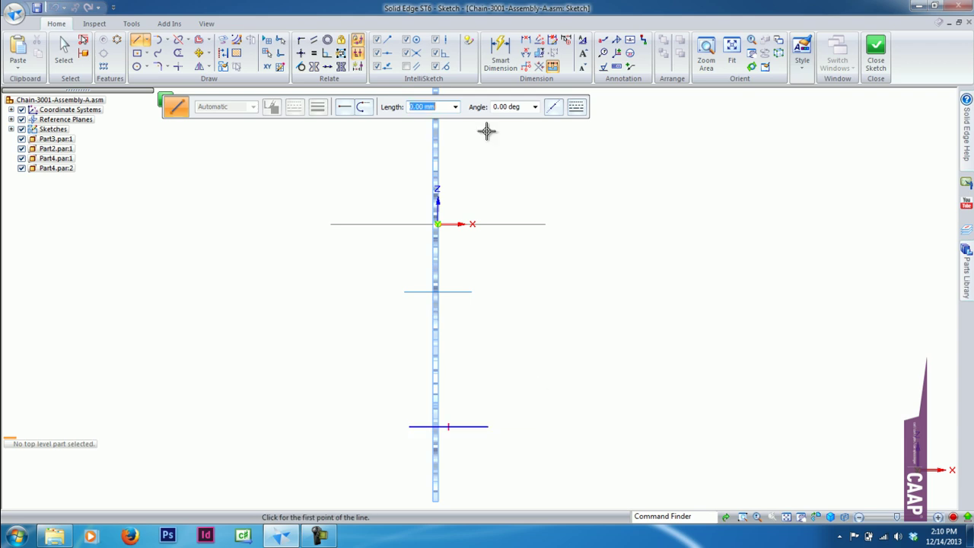
click(300, 53)
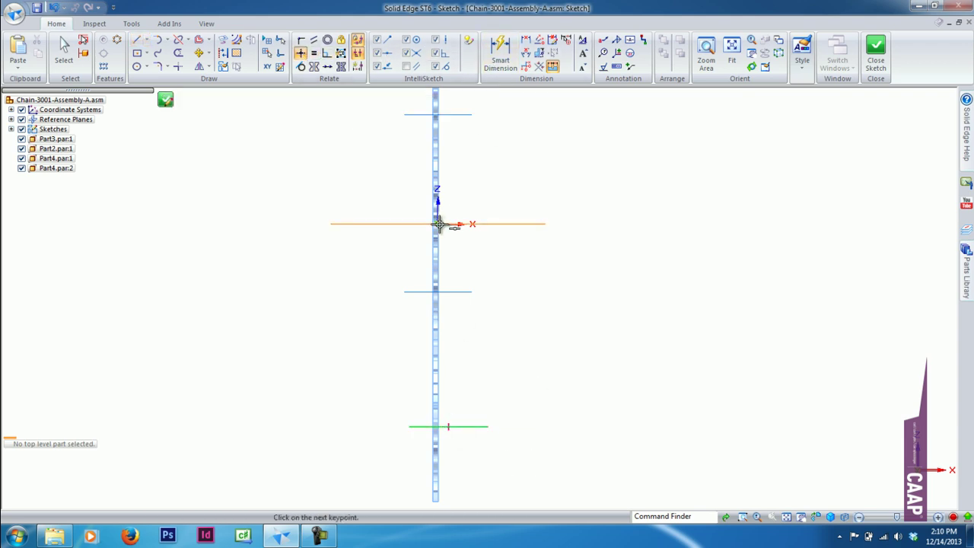
click(500, 51)
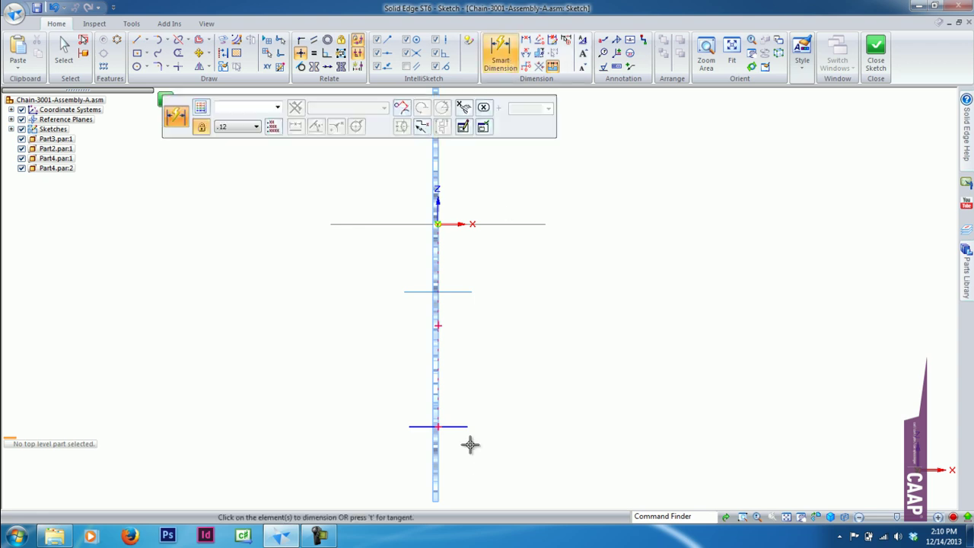
click(453, 427)
text(40)
key(Return)
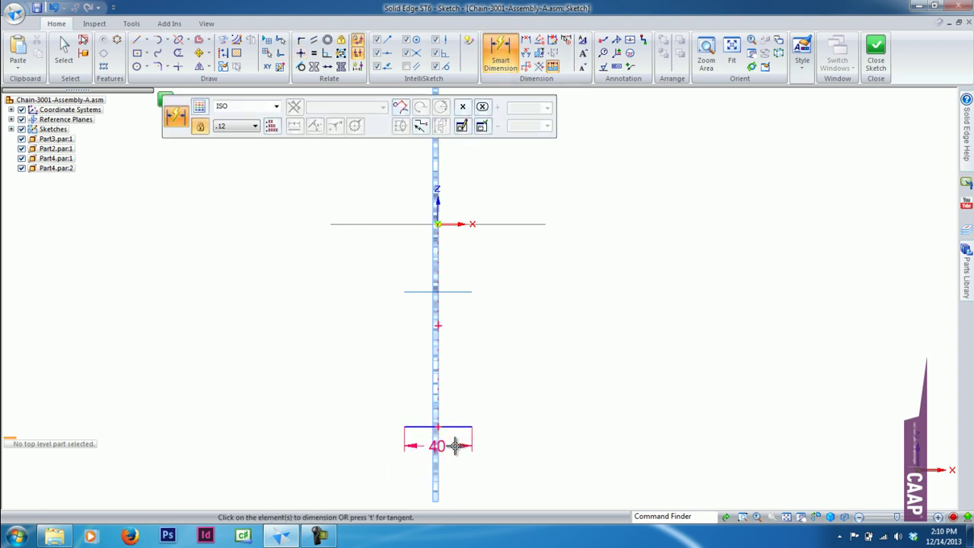
click(450, 427)
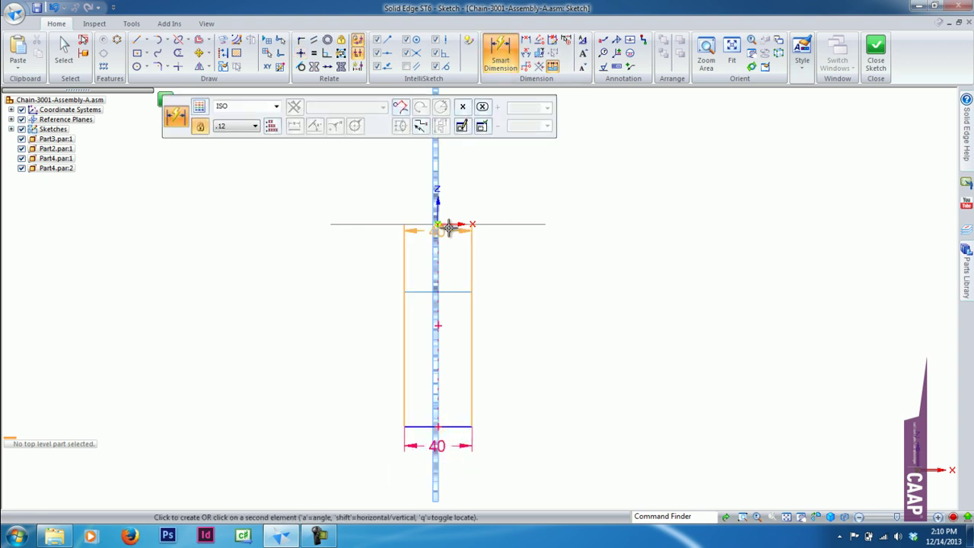
click(438, 223)
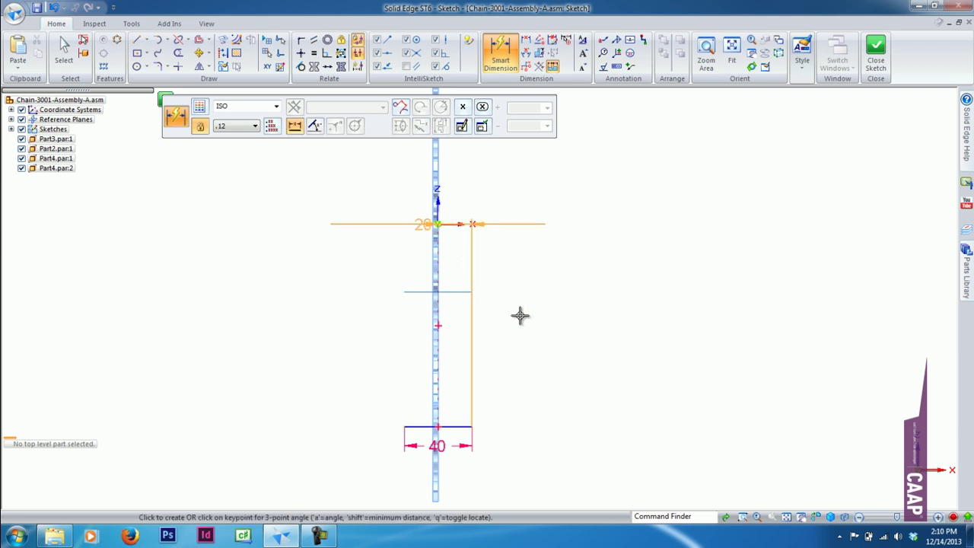
click(513, 321)
text(80)
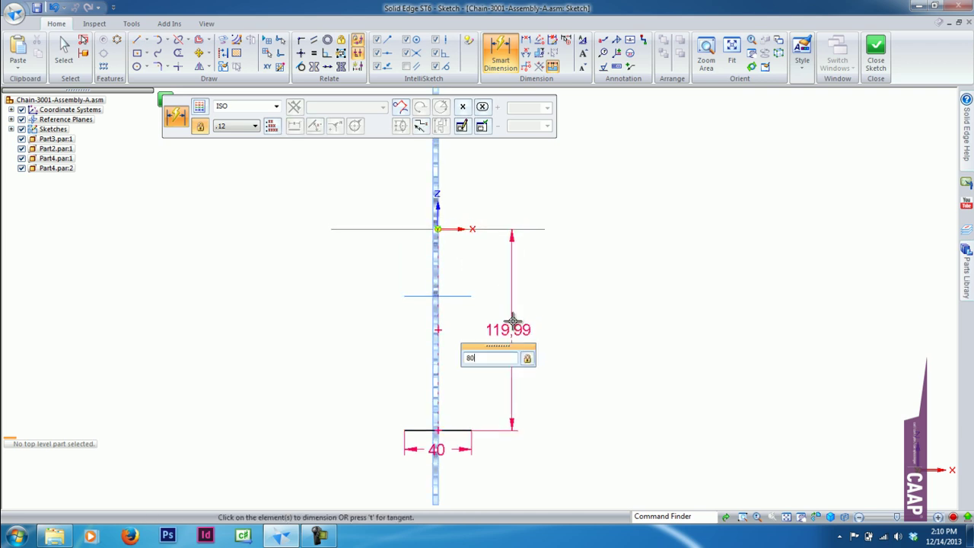
key(Return)
Step: Change the 80 mm vertical dimension to 100 and close the sketch
middle_drag(517, 332, 419, 345)
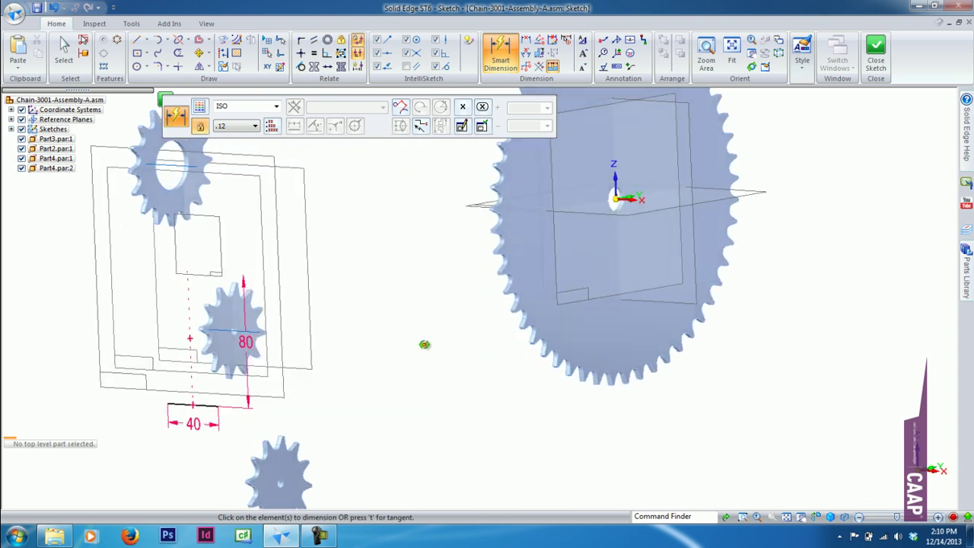
click(64, 48)
middle_drag(244, 320, 291, 290)
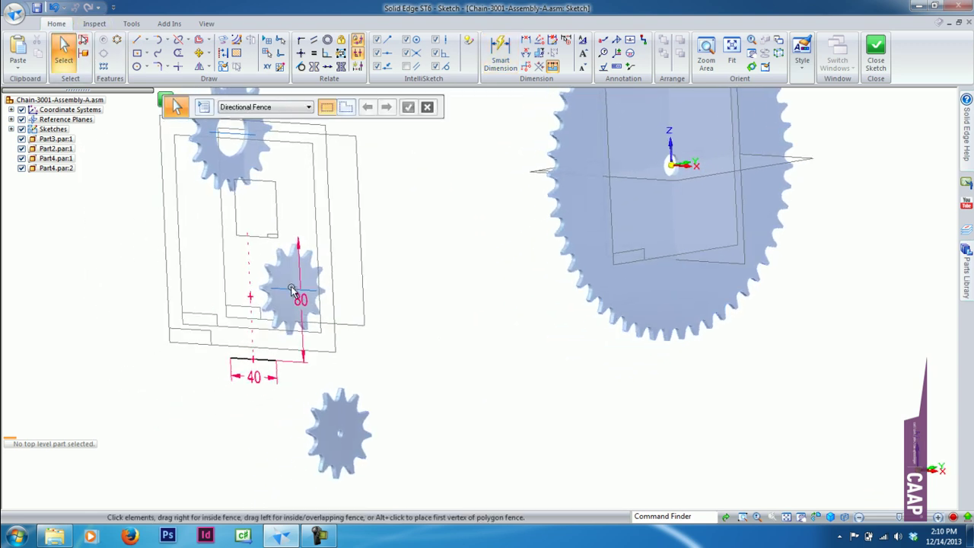
click(299, 303)
click(298, 303)
text(100)
key(Return)
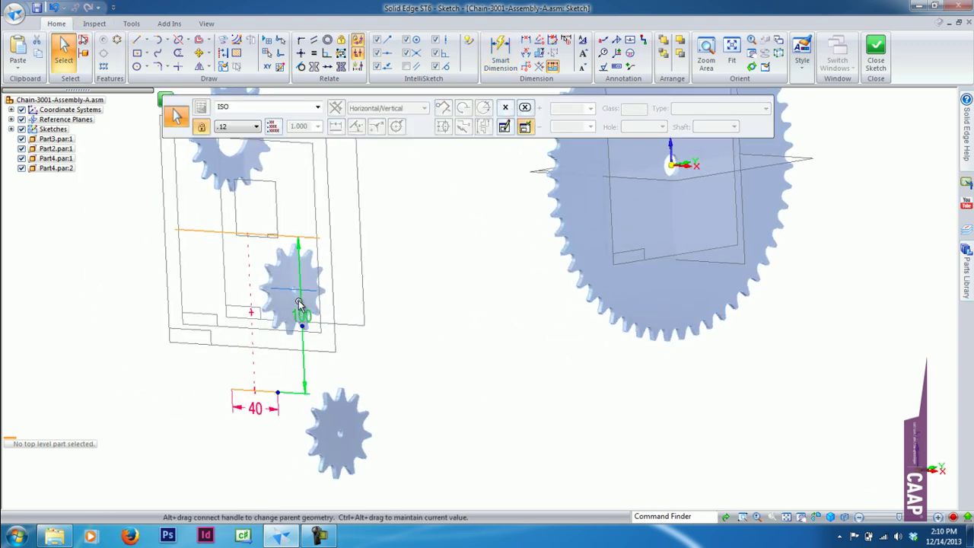
click(875, 81)
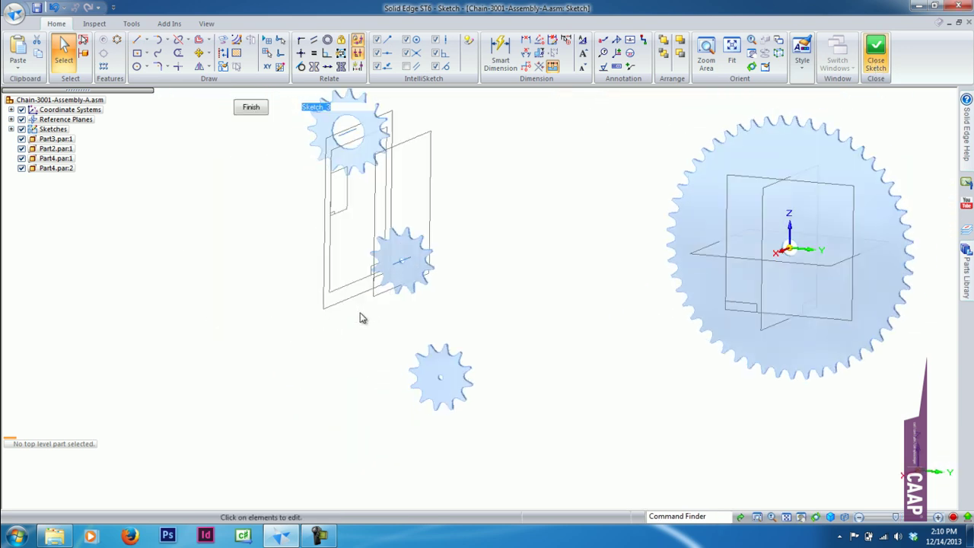
Step: Axially align the lower sprocket's axis to the Sketch_3 line, then hide the reference planes
click(251, 106)
click(228, 59)
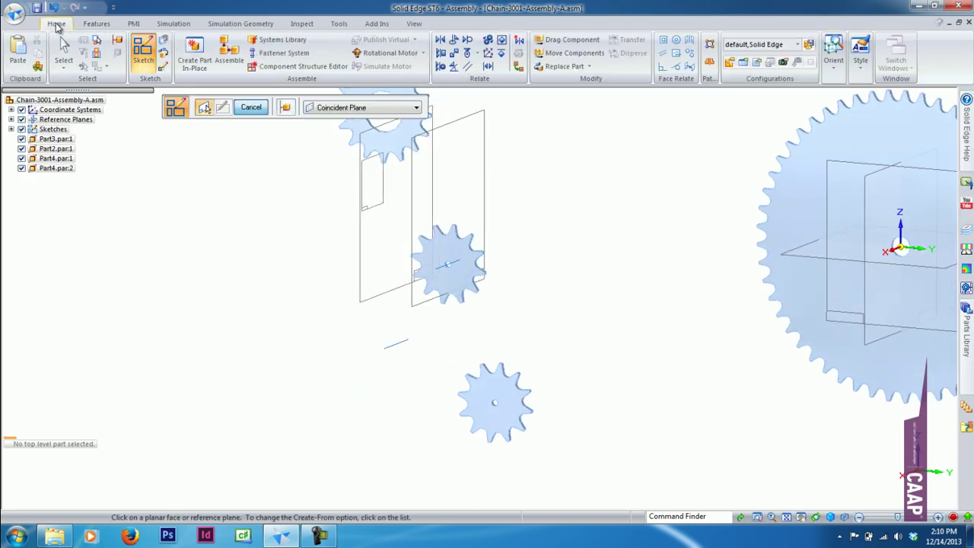
click(228, 65)
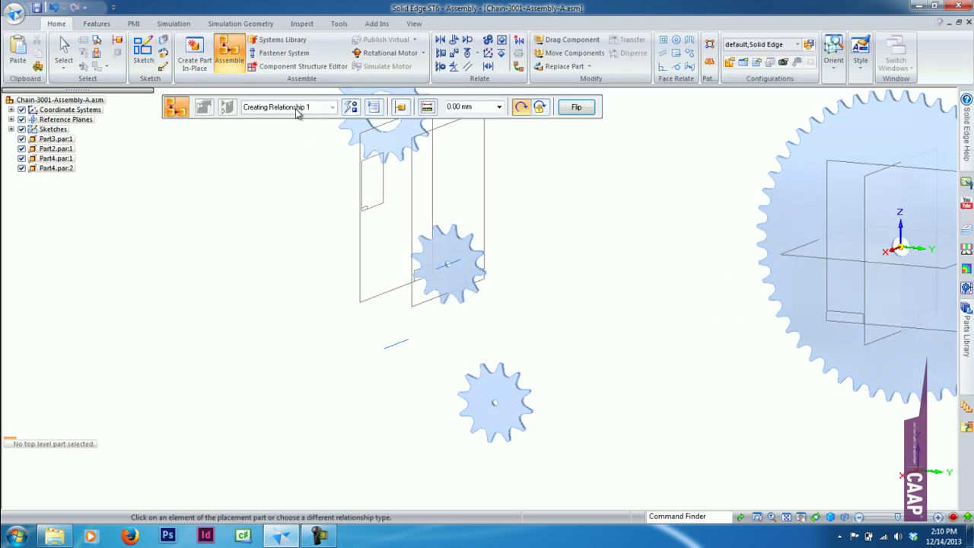
click(350, 107)
click(393, 199)
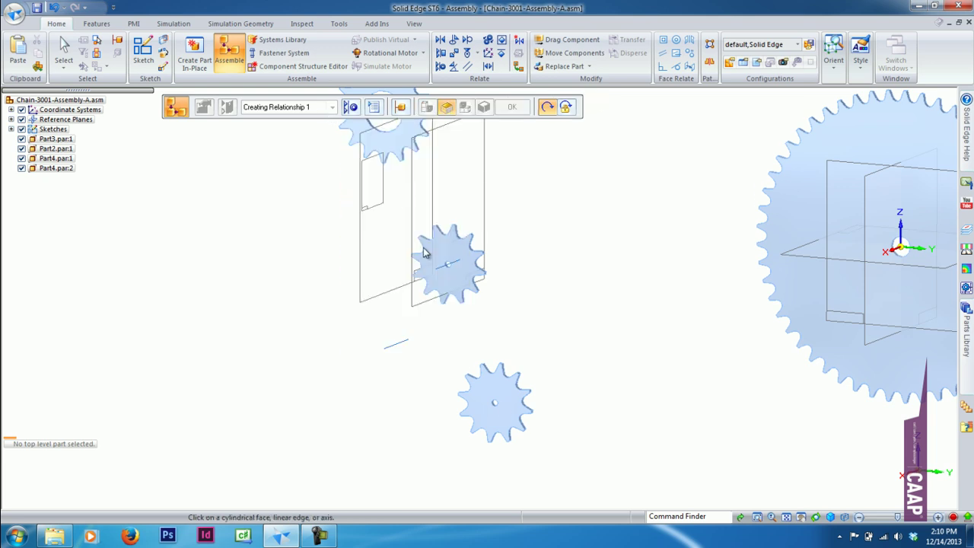
click(495, 408)
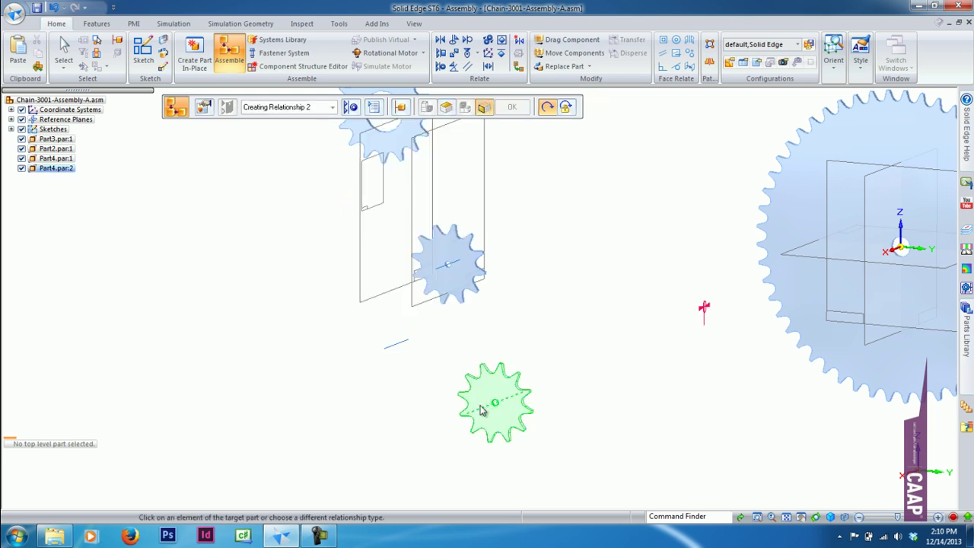
click(390, 350)
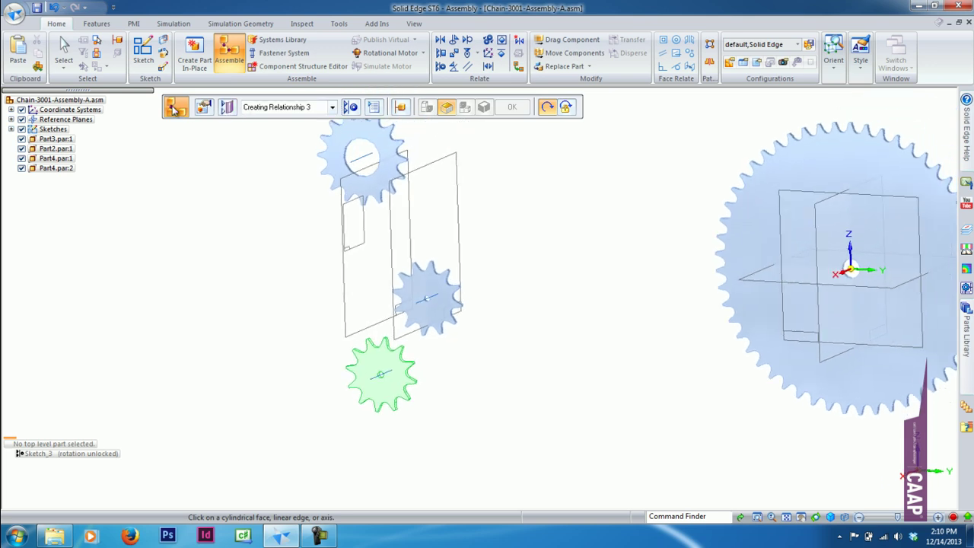
key(Escape)
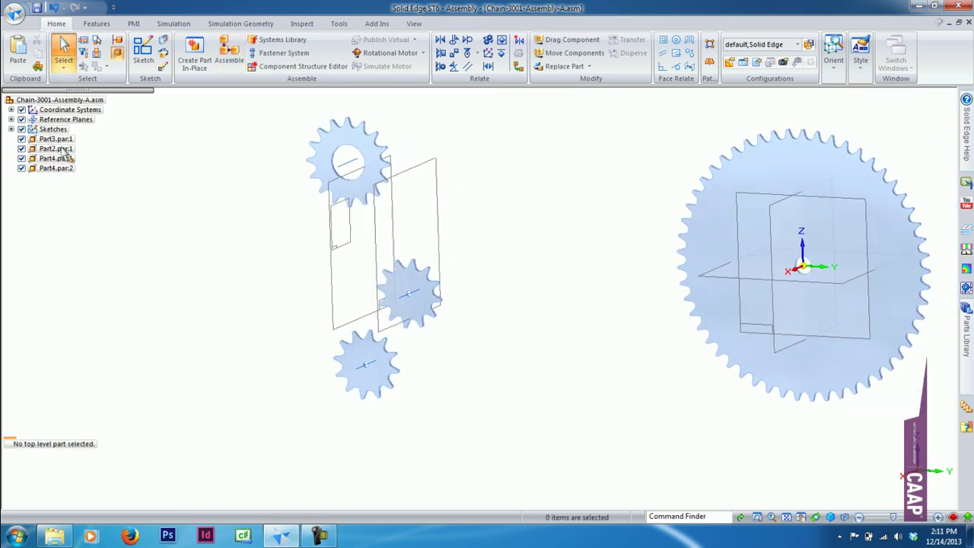
click(21, 120)
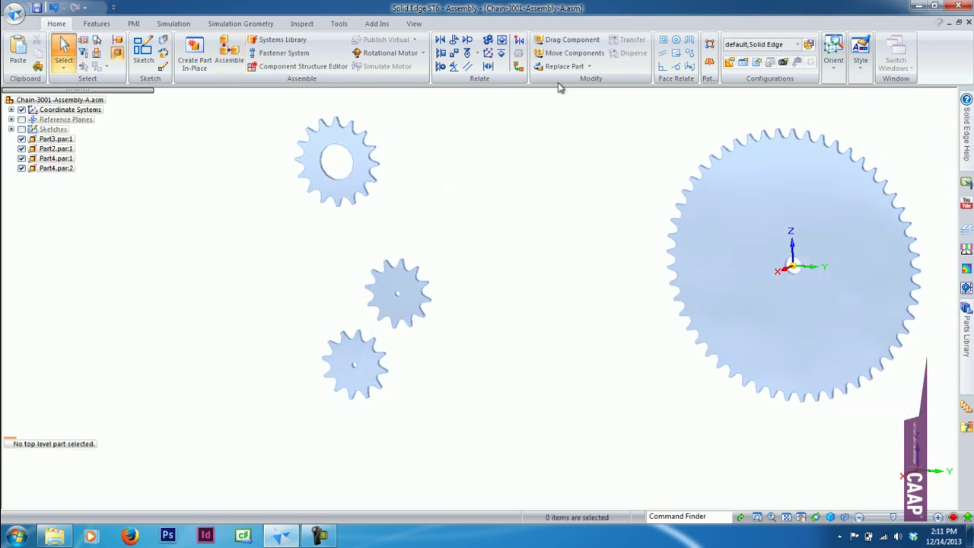
click(569, 39)
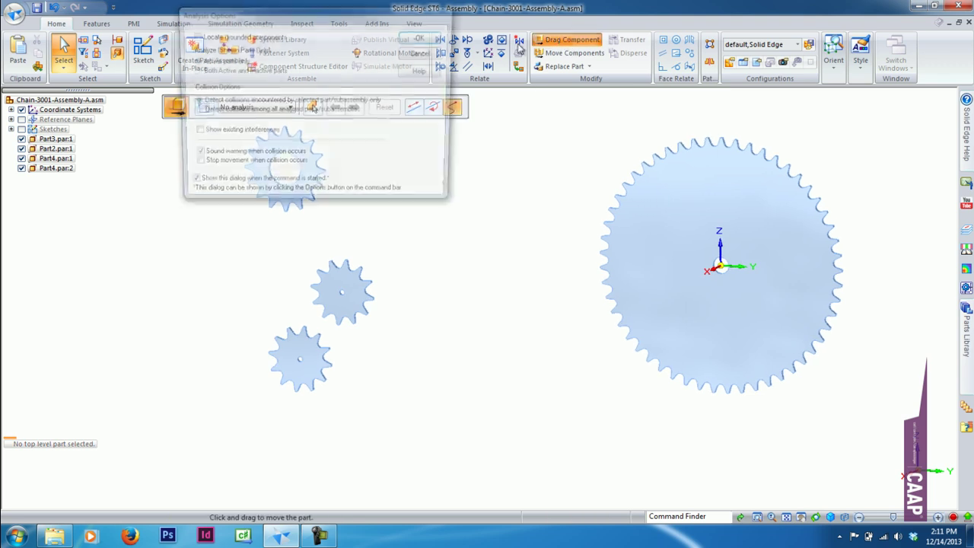
click(420, 38)
click(300, 199)
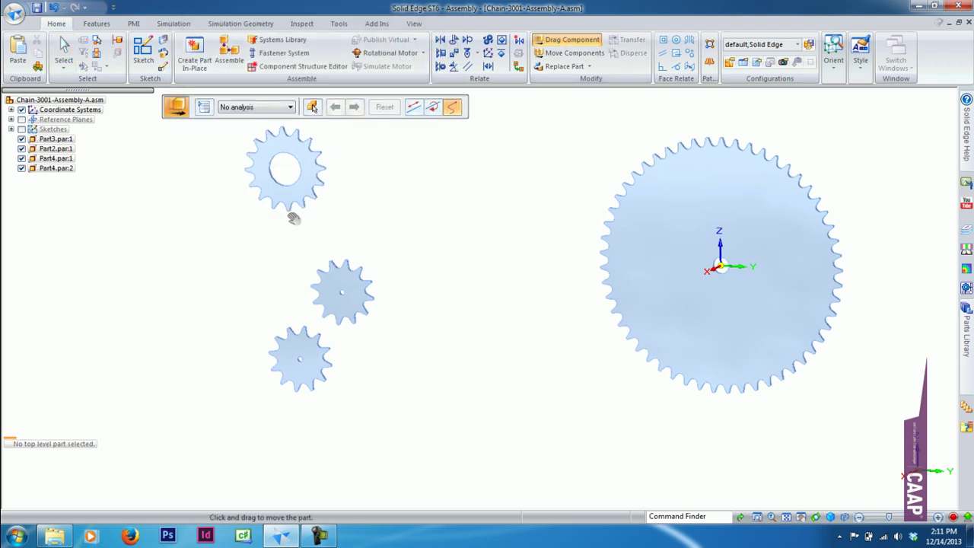
click(571, 40)
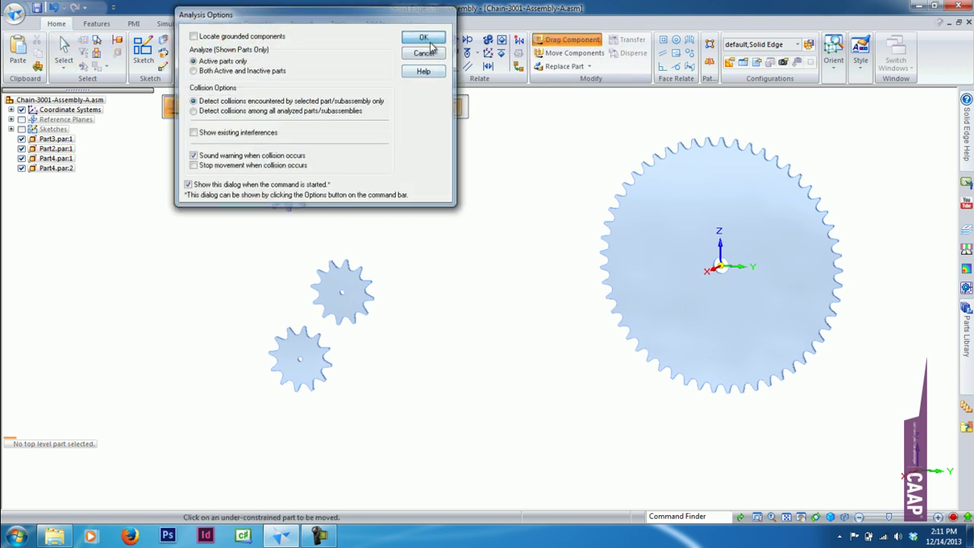
click(423, 37)
click(344, 297)
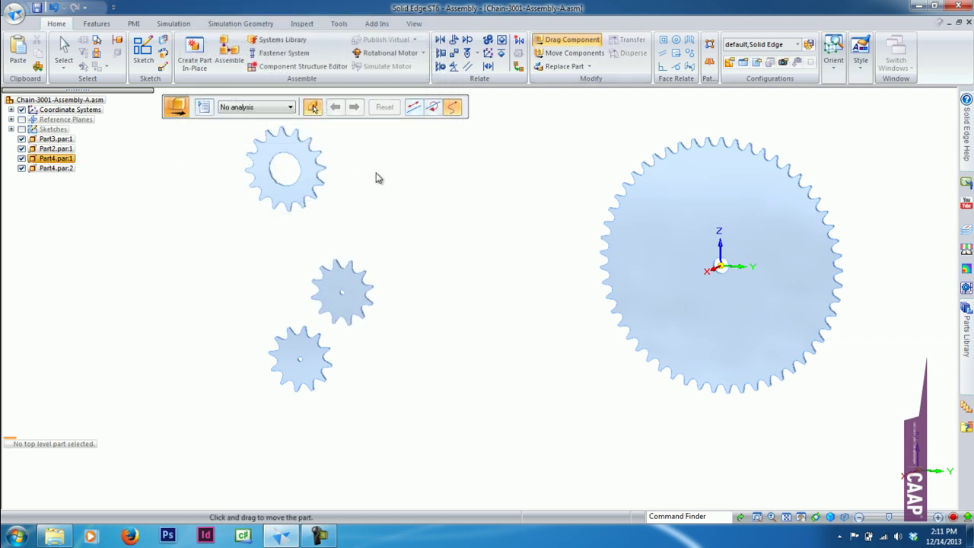
click(567, 39)
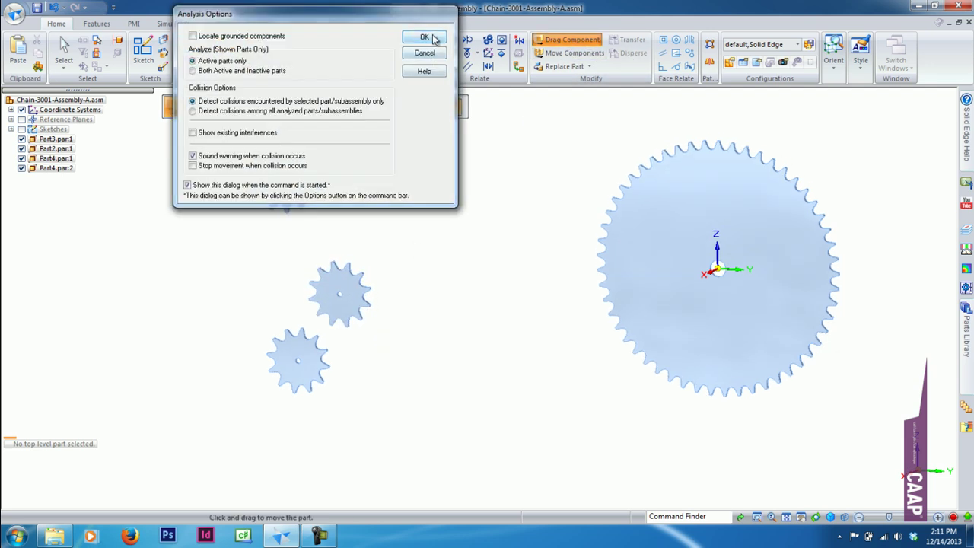
click(424, 37)
click(298, 331)
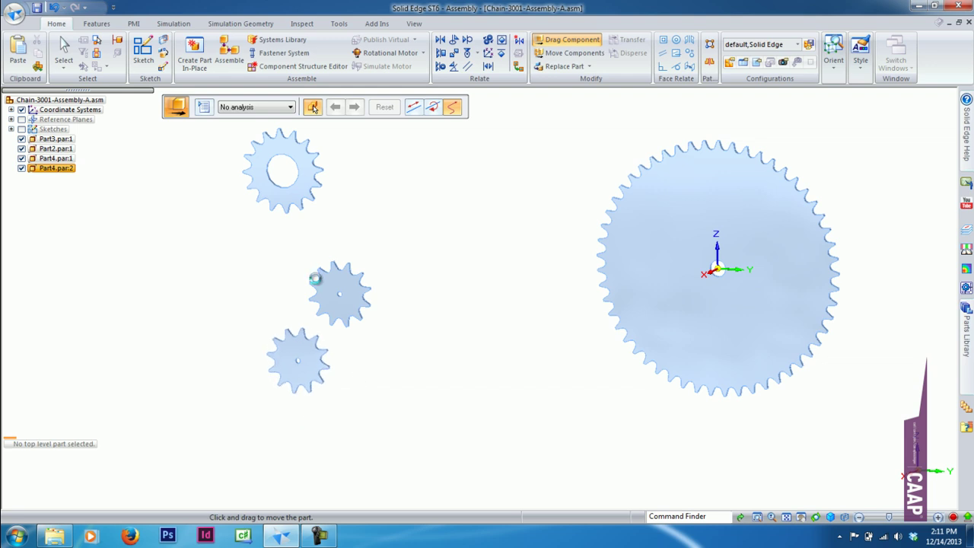
key(Escape)
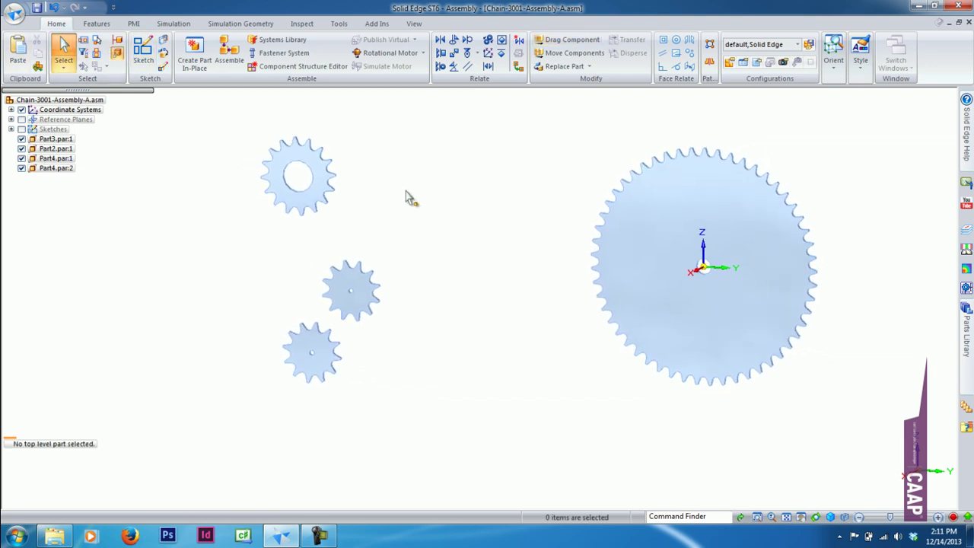
Step: Open a sketch on the sprockets' reference plane and draw a 246.39 mm circle around the large sprocket
click(142, 51)
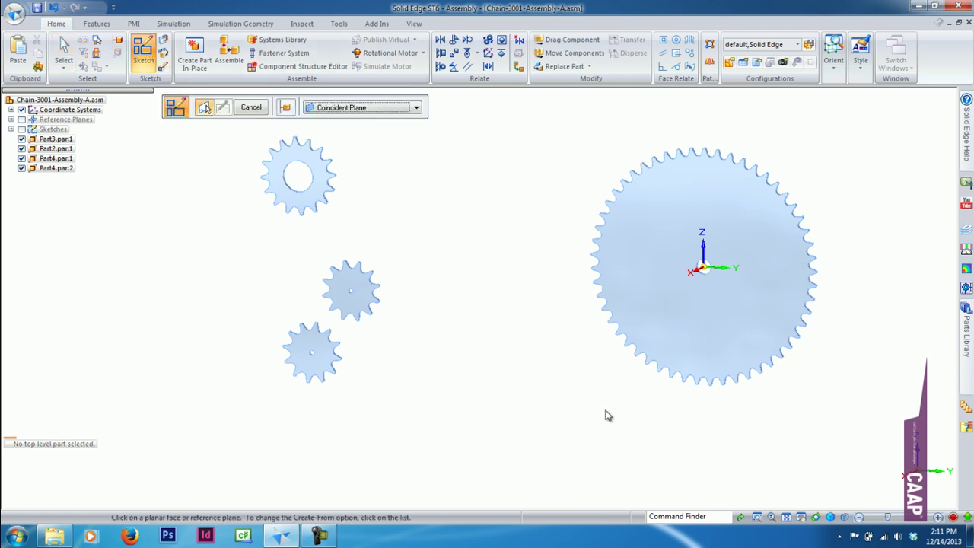
click(727, 251)
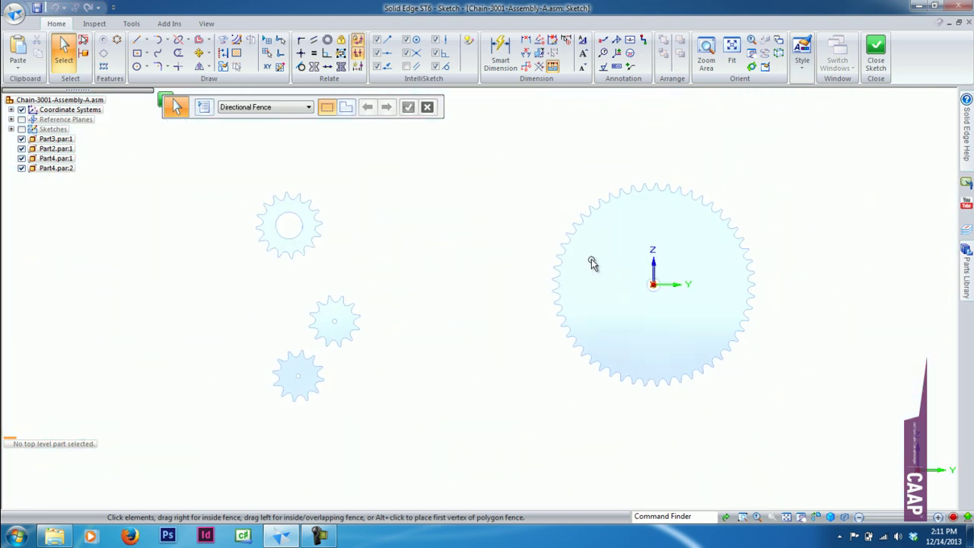
click(138, 67)
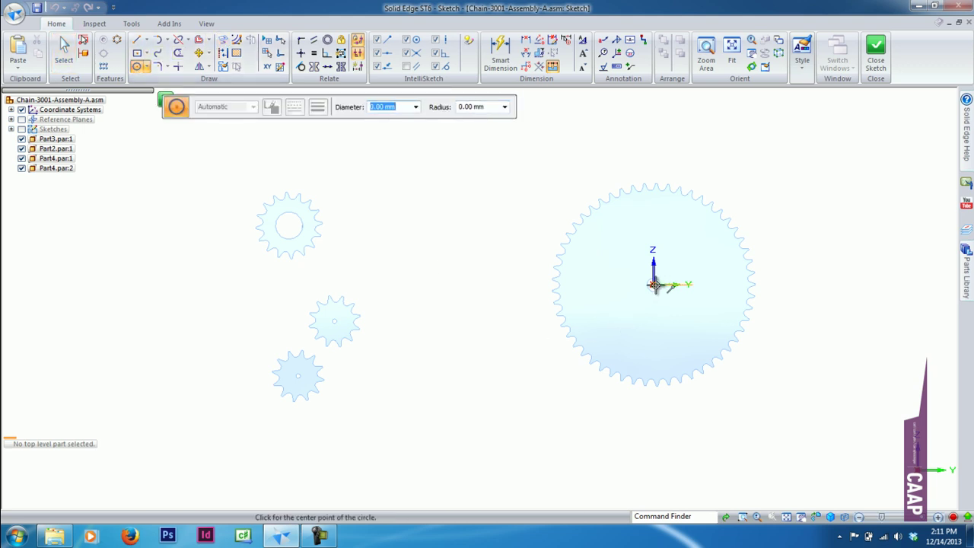
drag(648, 240, 624, 176)
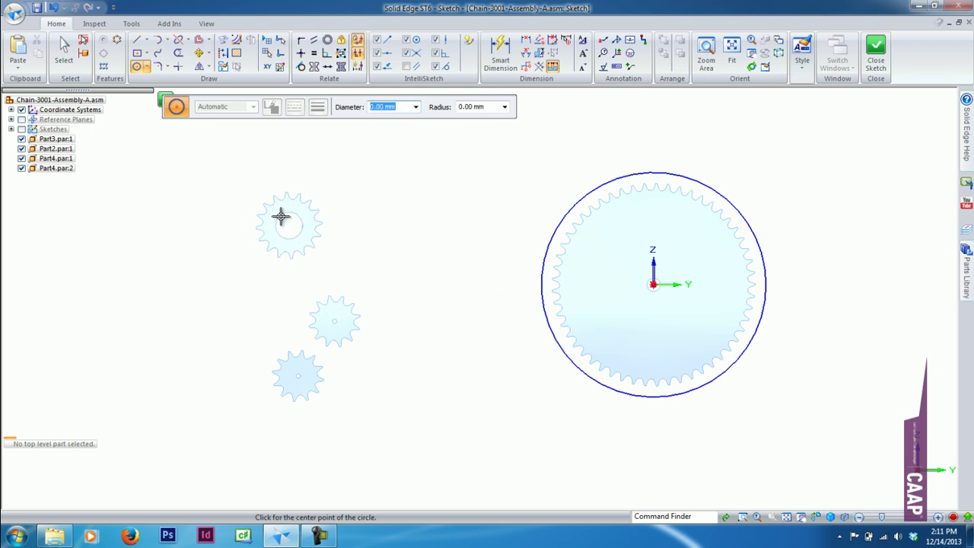
middle_drag(242, 181, 314, 235)
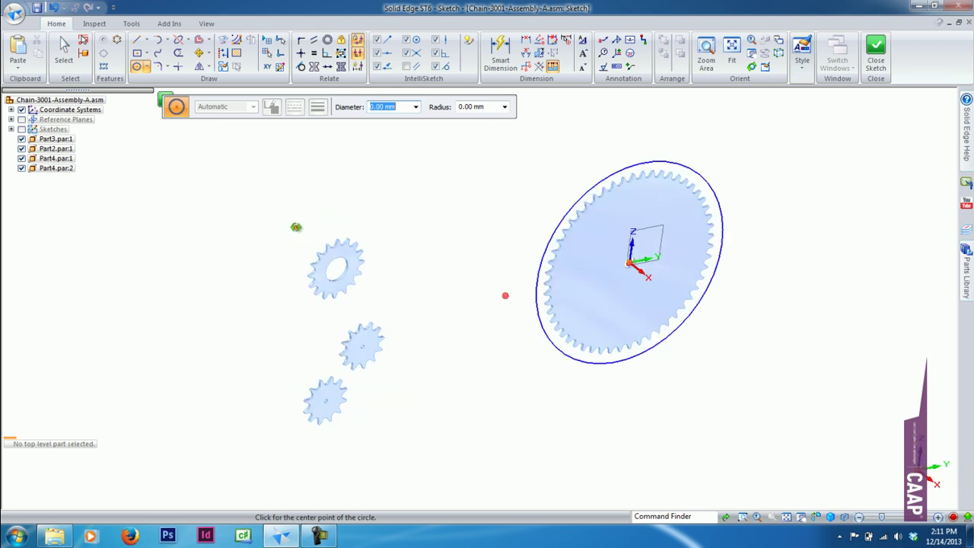
key(ctrl+h)
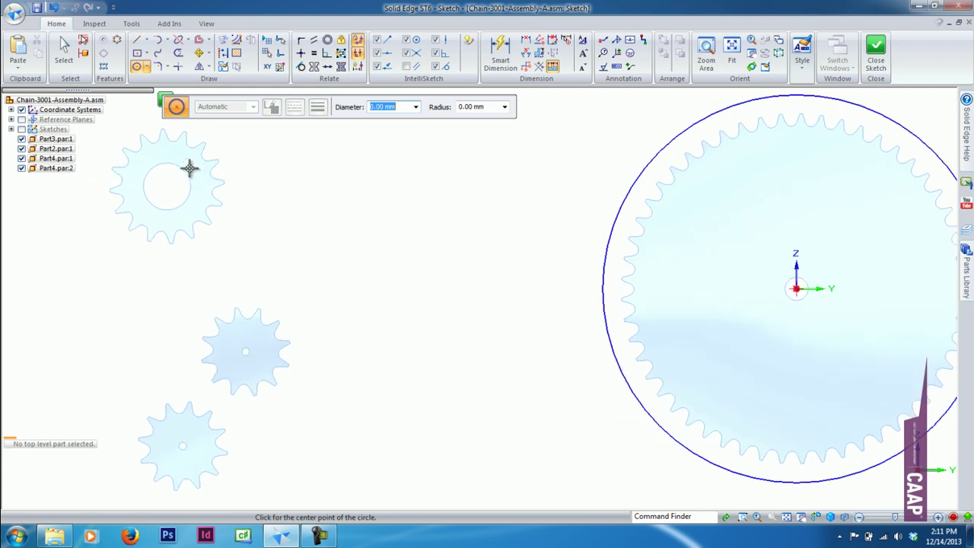
scroll(206, 164, up, 3)
key(Escape)
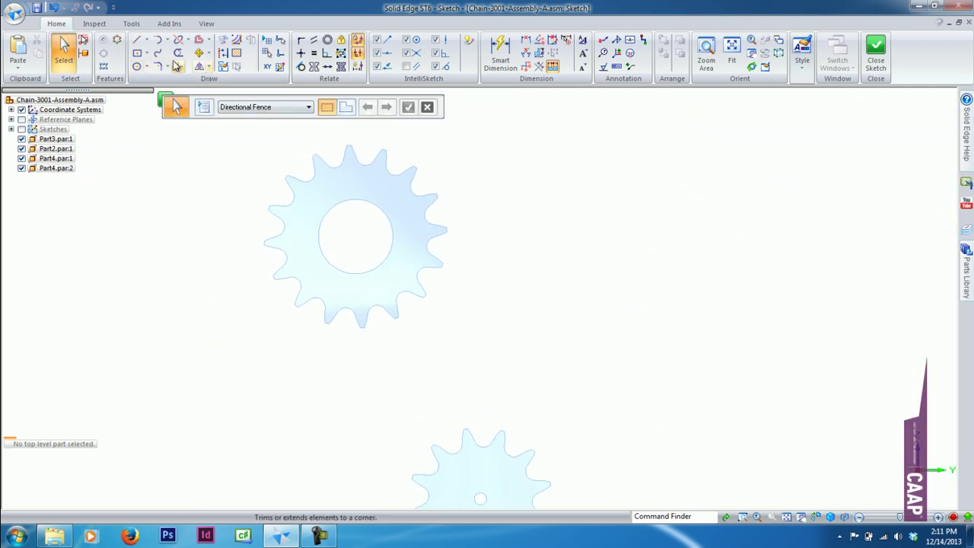
Step: Enable locating edges of peer parts for the circle tool
click(137, 66)
click(130, 24)
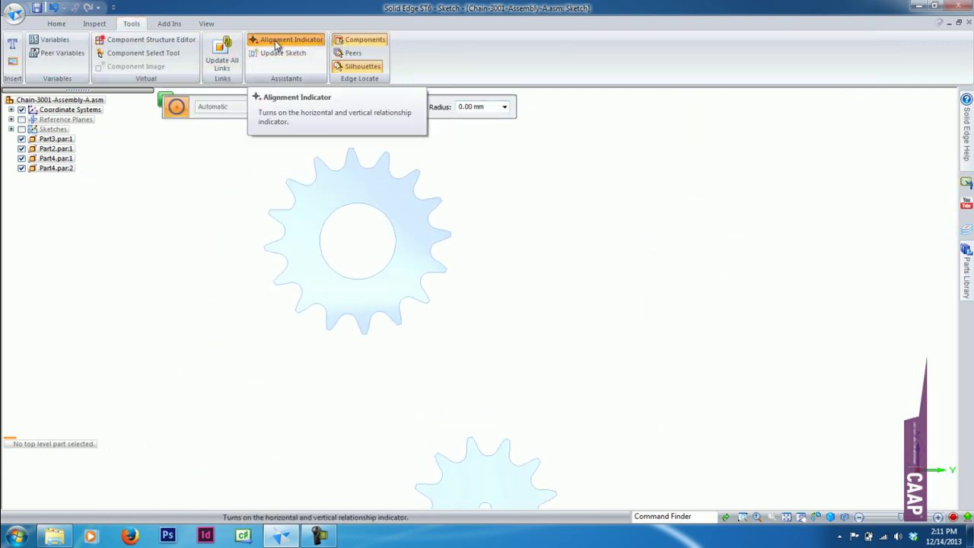
click(346, 55)
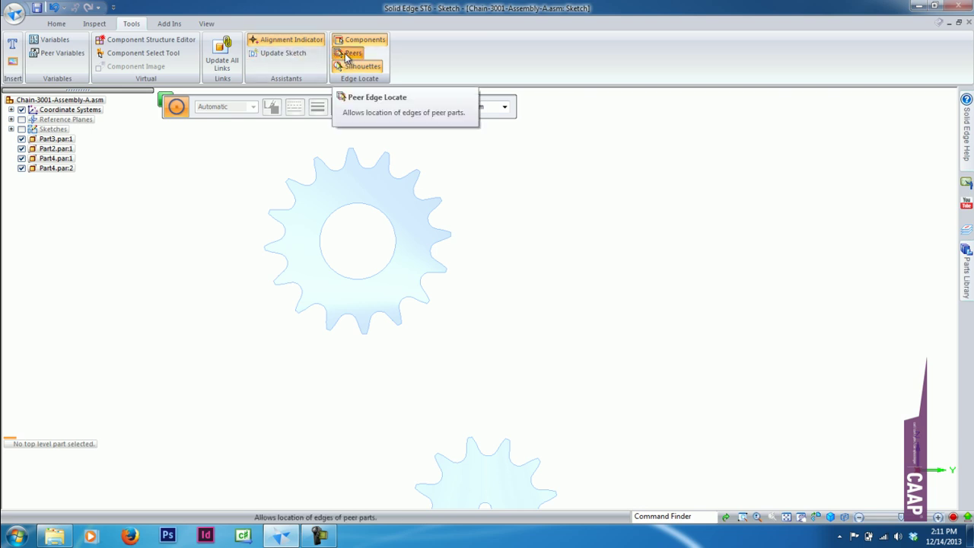
click(56, 23)
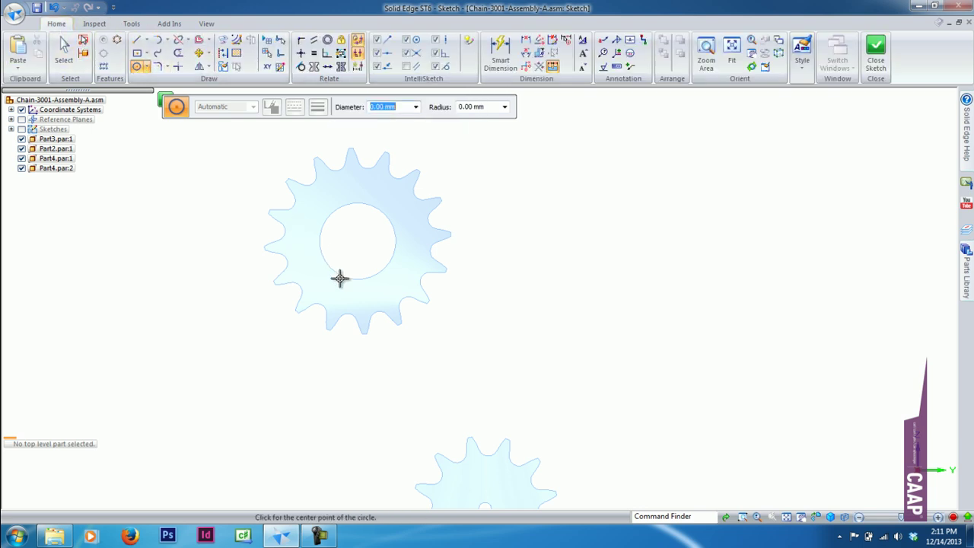
Step: Draw a circle from the first small sprocket's centre enclosing its teeth
click(357, 242)
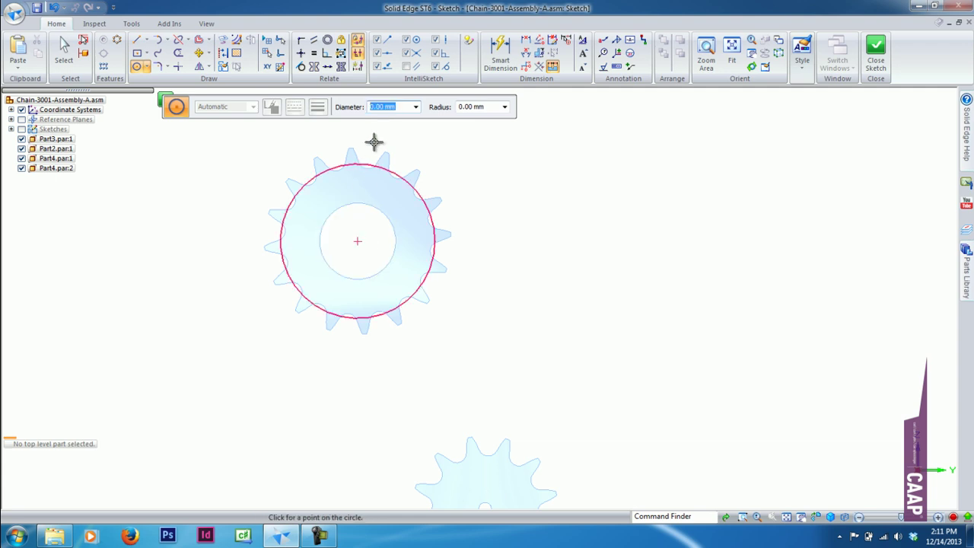
click(373, 138)
scroll(365, 293, down, 1)
scroll(406, 305, down, 2)
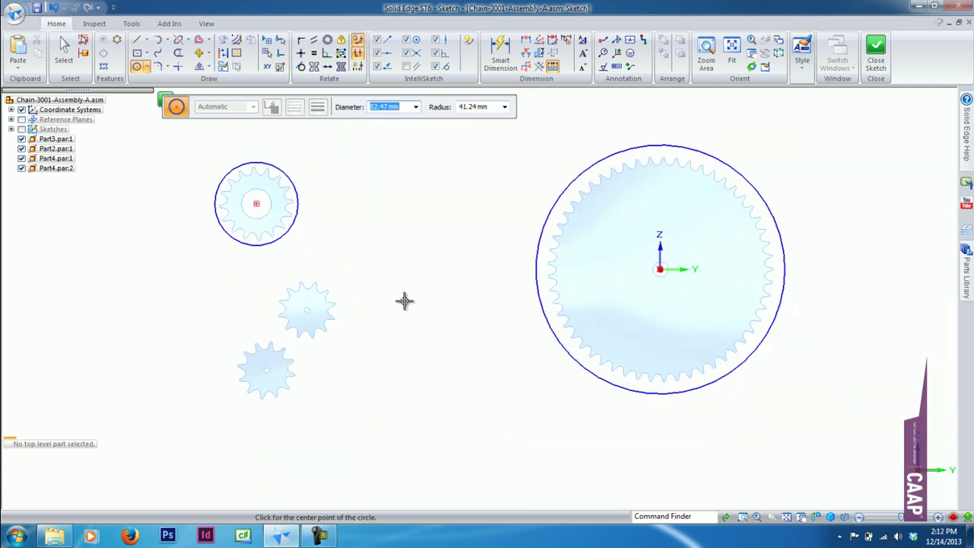
scroll(290, 333, down, 1)
scroll(404, 330, up, 2)
scroll(500, 339, up, 3)
scroll(500, 339, up, 2)
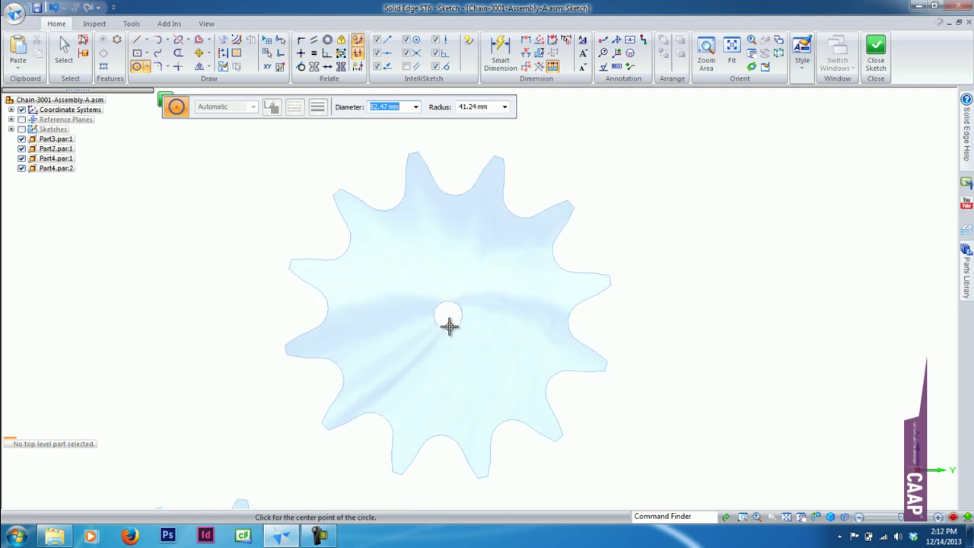
Step: Draw enclosing circles around the next gear and the lower gear, one about 82.47 mm
click(447, 315)
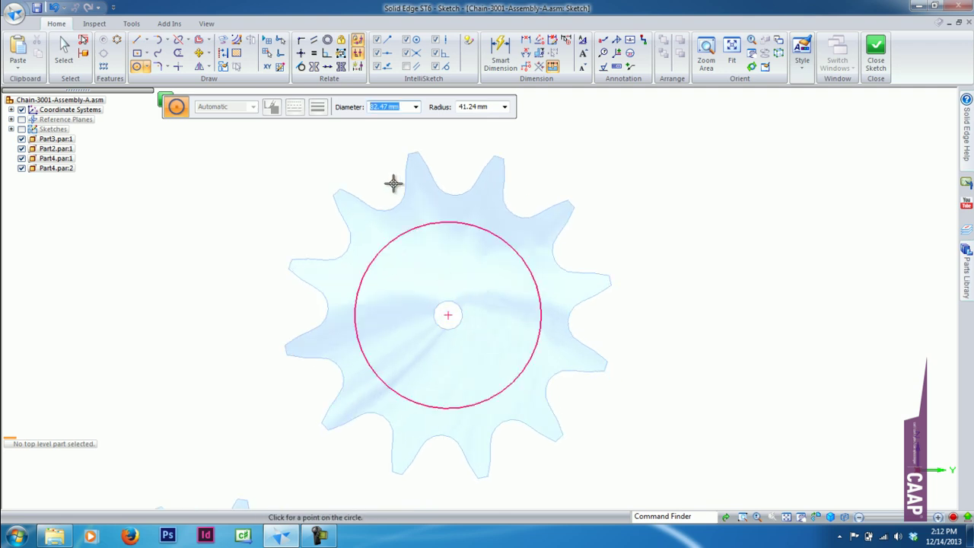
click(365, 152)
scroll(424, 319, down, 2)
scroll(439, 303, up, 1)
scroll(465, 306, up, 1)
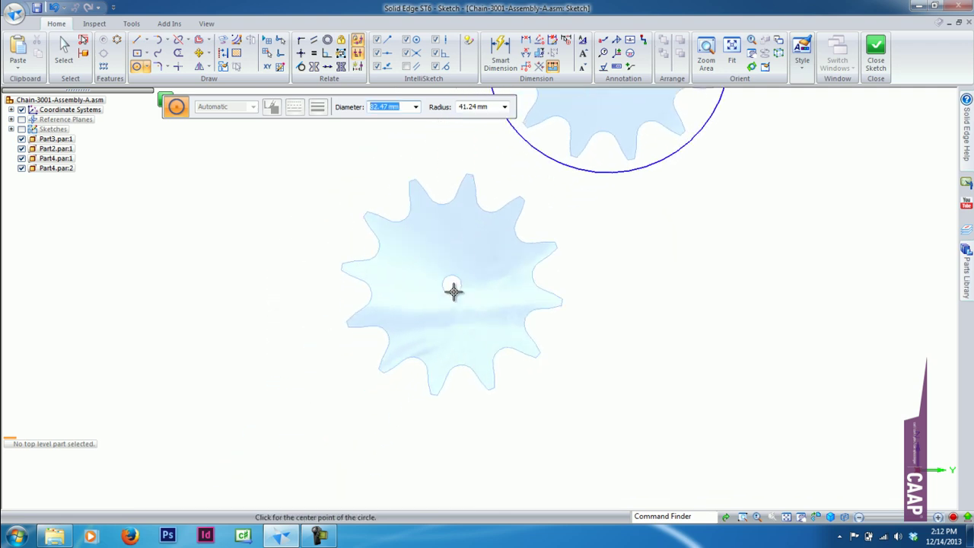
drag(427, 245, 370, 187)
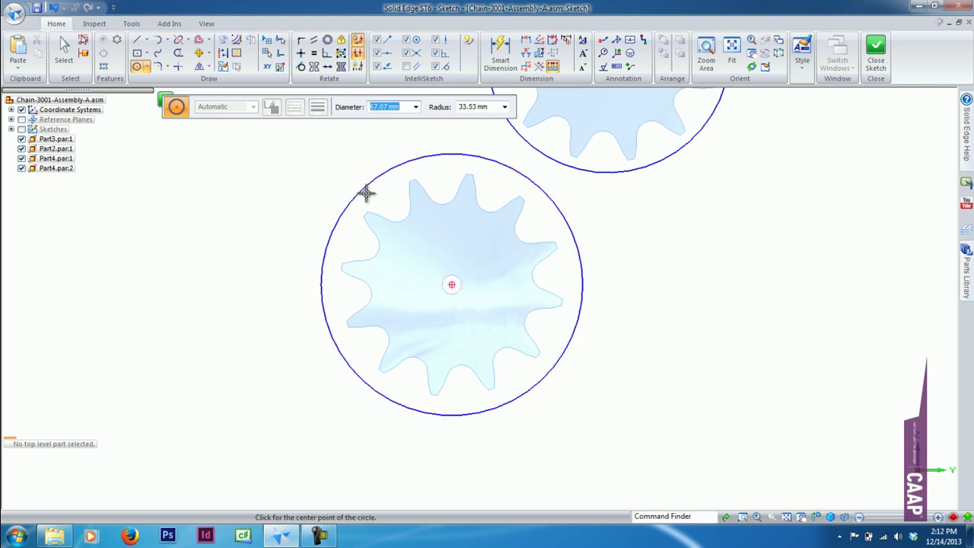
scroll(402, 130, down, 2)
click(301, 42)
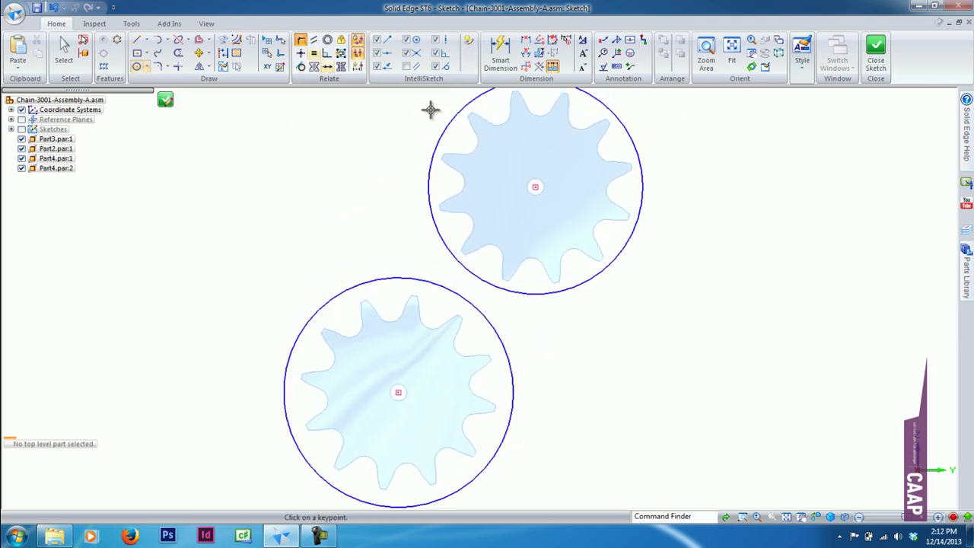
Step: Connect each small sprocket's circle to a tooth-root arc keypoint, shrinking it onto the root
scroll(431, 109, up, 2)
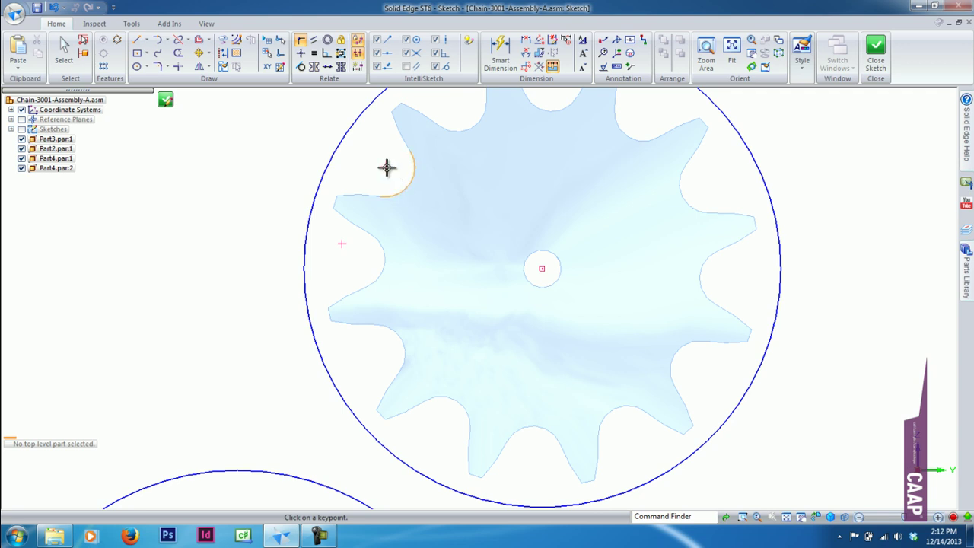
click(386, 167)
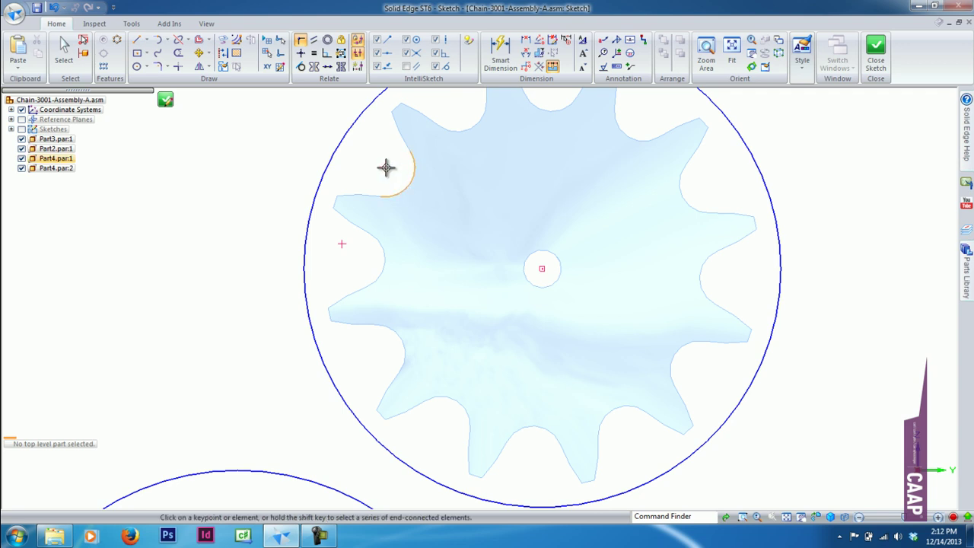
click(330, 159)
scroll(419, 251, down, 1)
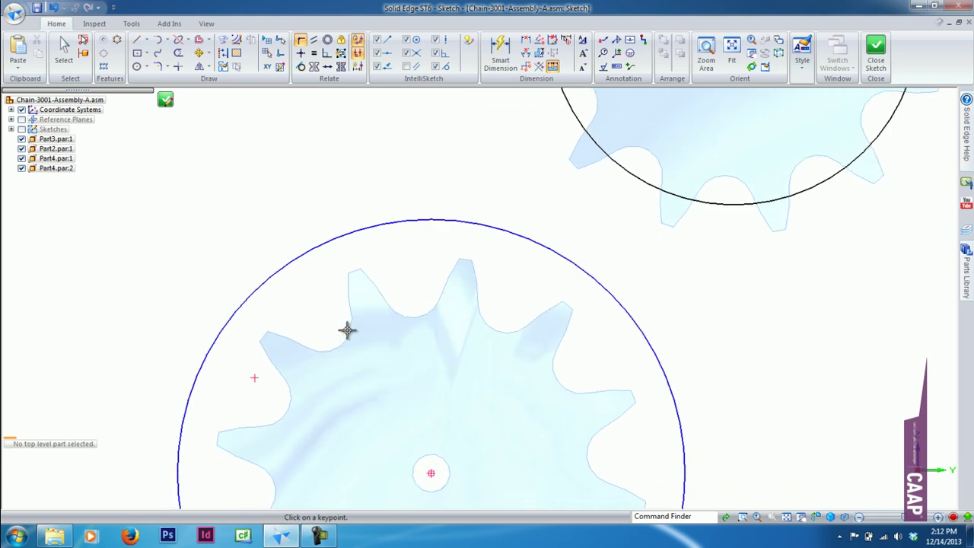
click(323, 324)
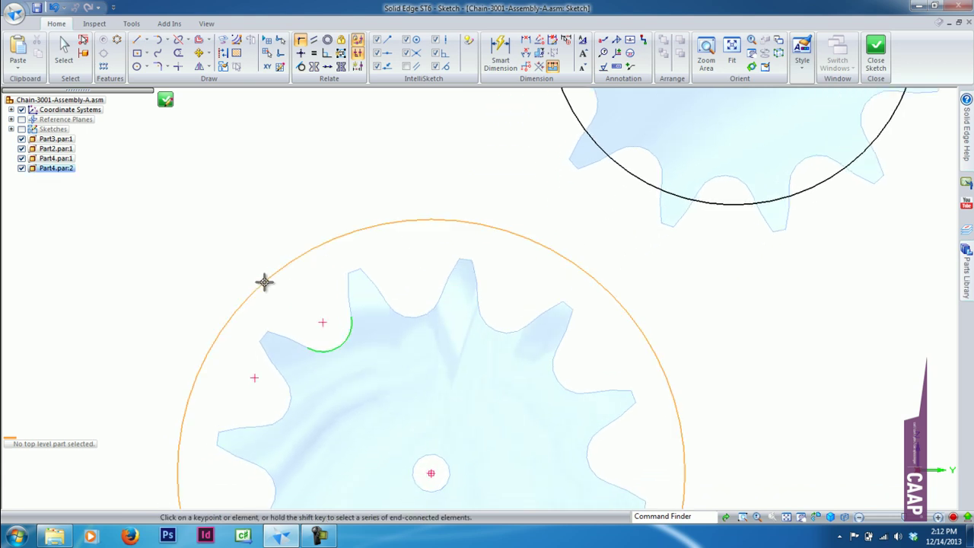
click(266, 283)
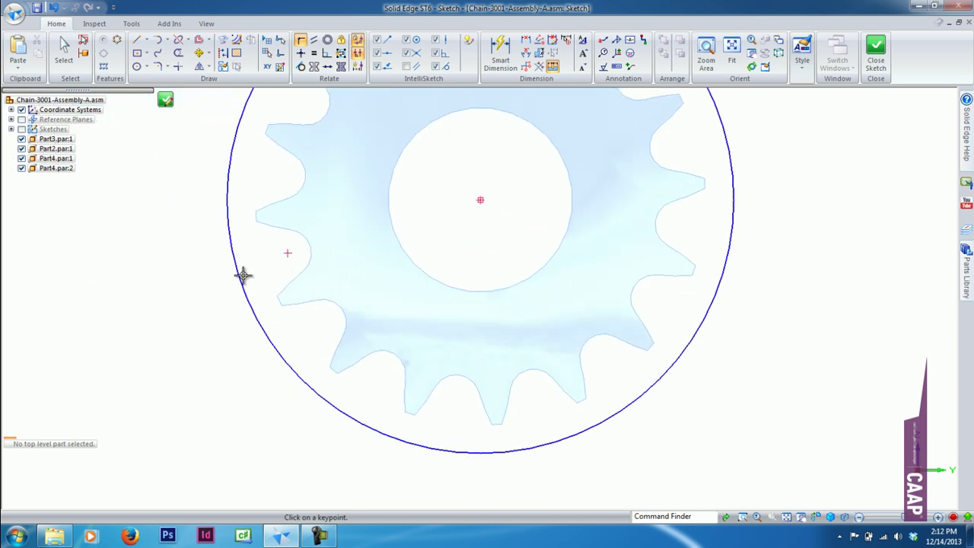
click(288, 256)
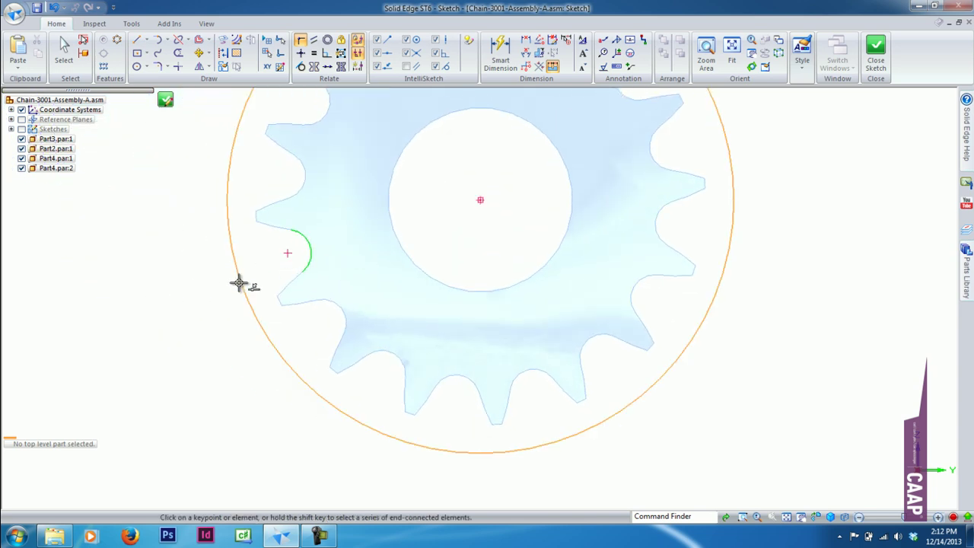
click(247, 286)
Step: Start a line at a tangent point on top of the large sprocket's root circle
scroll(285, 279, down, 2)
scroll(257, 276, down, 1)
scroll(243, 226, down, 1)
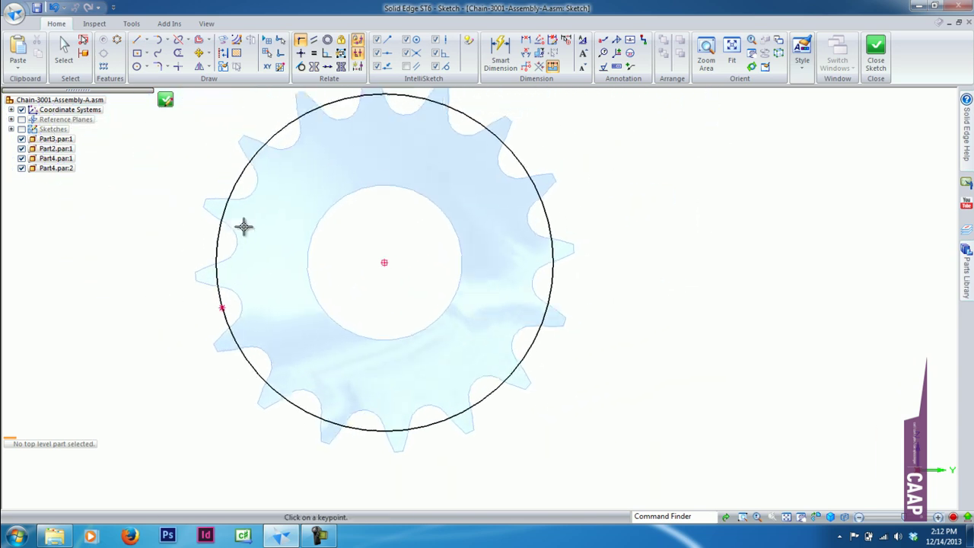
scroll(268, 265, down, 3)
scroll(268, 264, down, 3)
scroll(402, 339, up, 2)
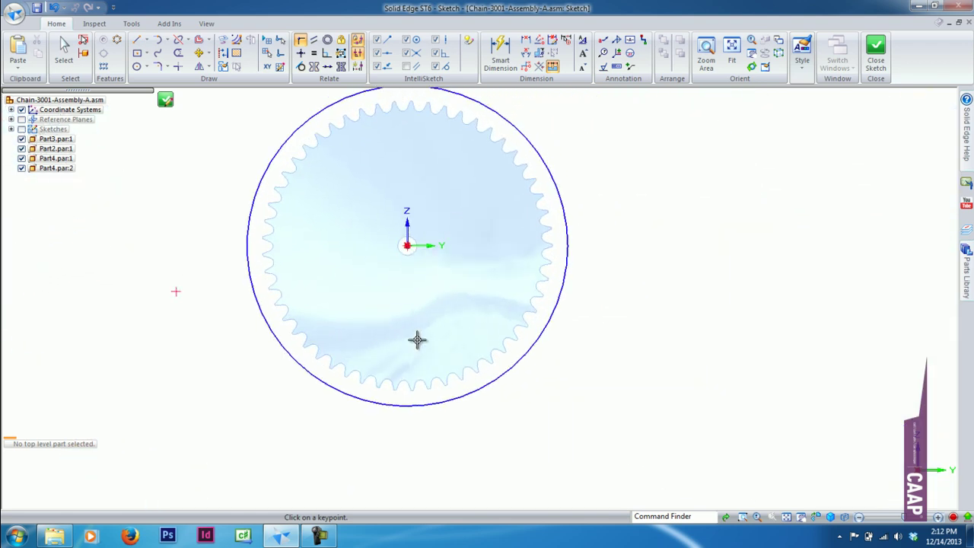
scroll(418, 337, up, 2)
scroll(510, 312, up, 3)
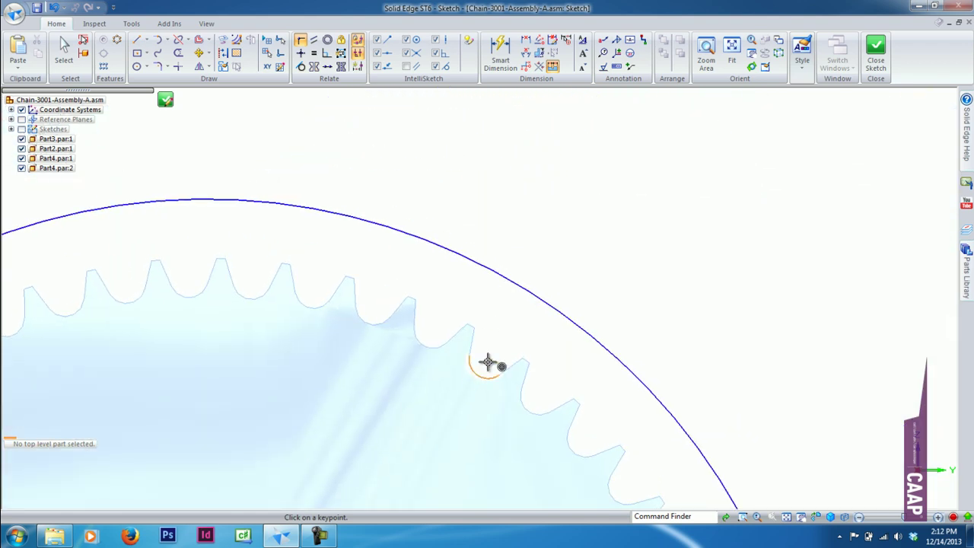
scroll(479, 342, down, 3)
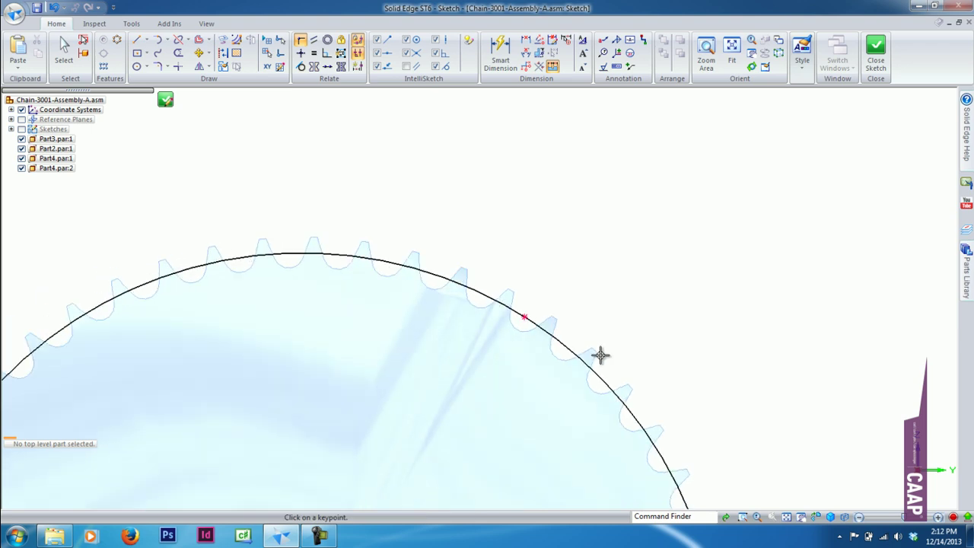
scroll(601, 355, down, 2)
scroll(558, 251, down, 3)
scroll(540, 213, down, 1)
scroll(563, 205, up, 2)
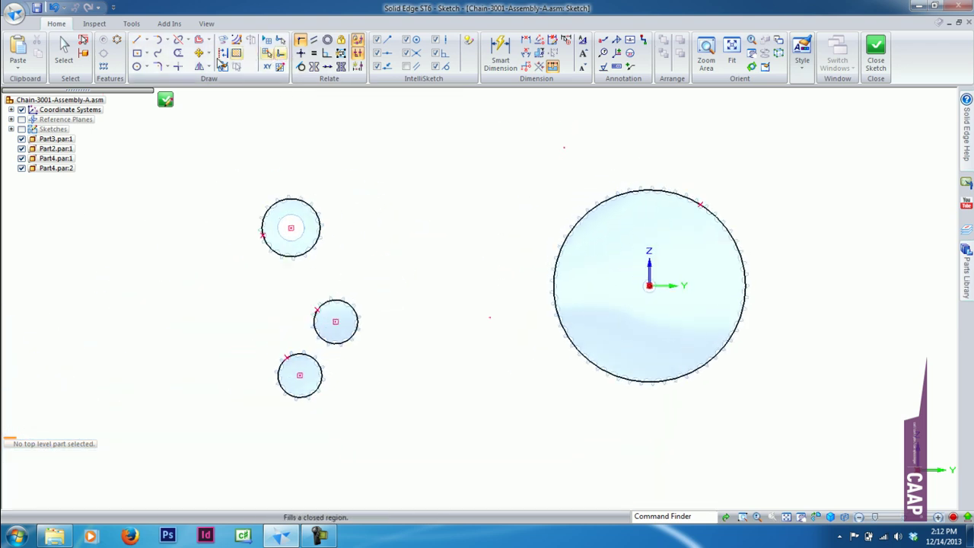
scroll(563, 221, up, 1)
click(138, 43)
scroll(449, 261, up, 1)
scroll(487, 236, up, 2)
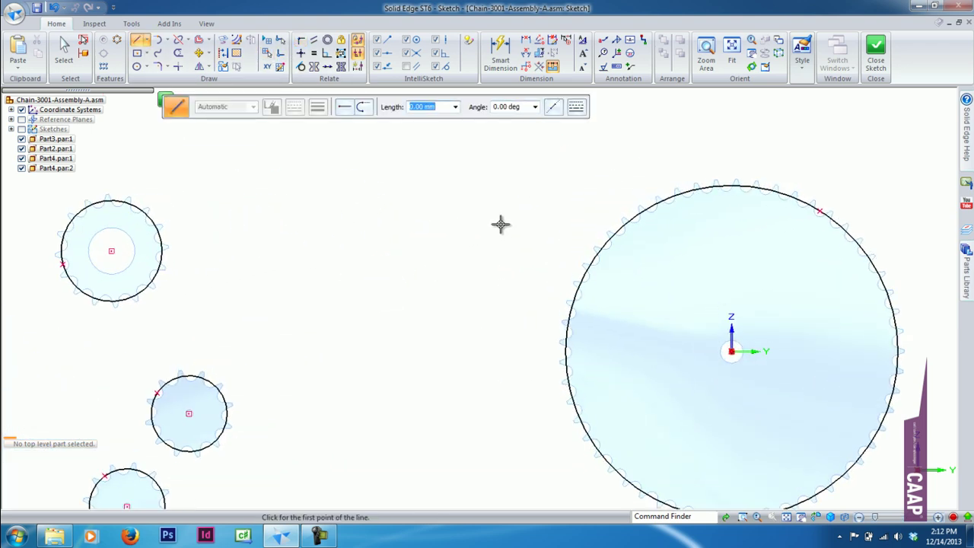
click(640, 206)
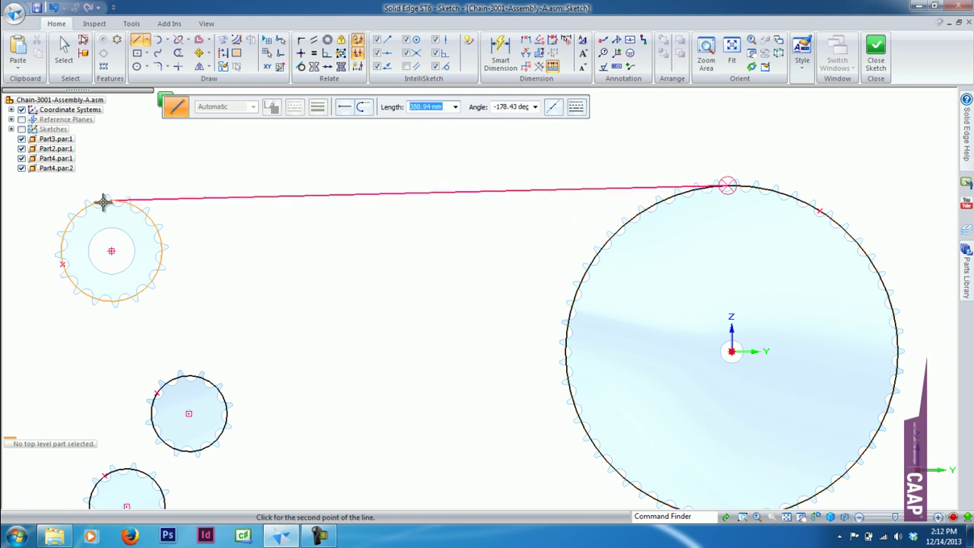
Step: End the top chain line on the small upper circle and make it tangent to that circle
click(143, 212)
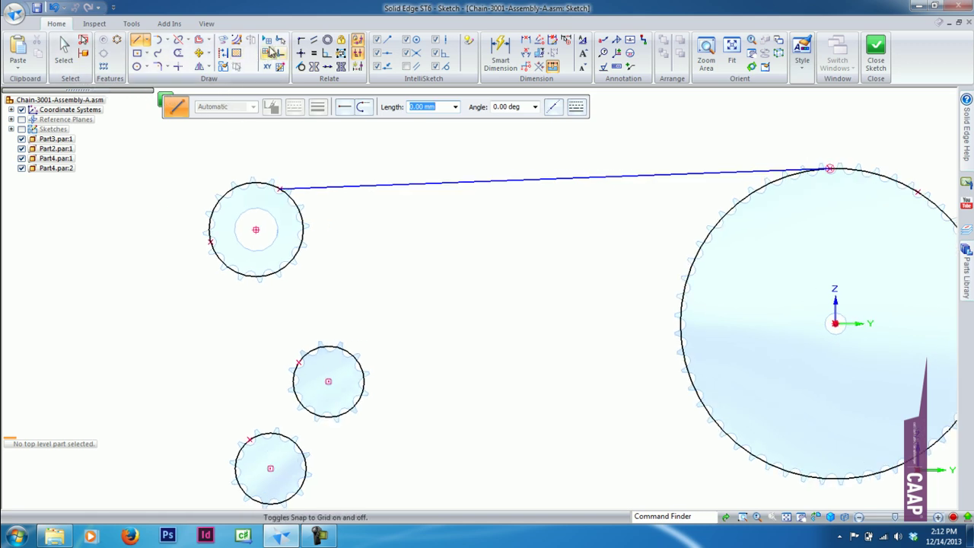
click(302, 67)
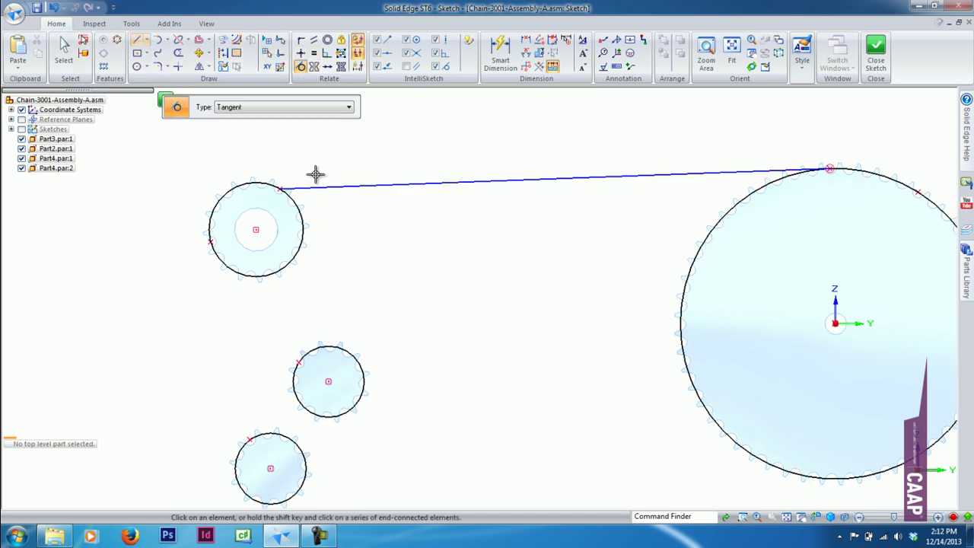
click(242, 185)
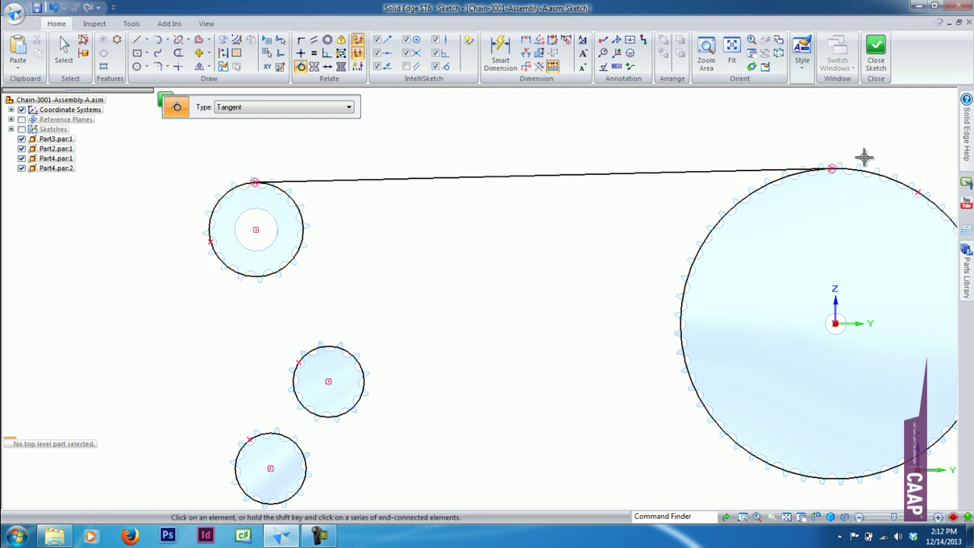
scroll(250, 178, down, 1)
click(64, 47)
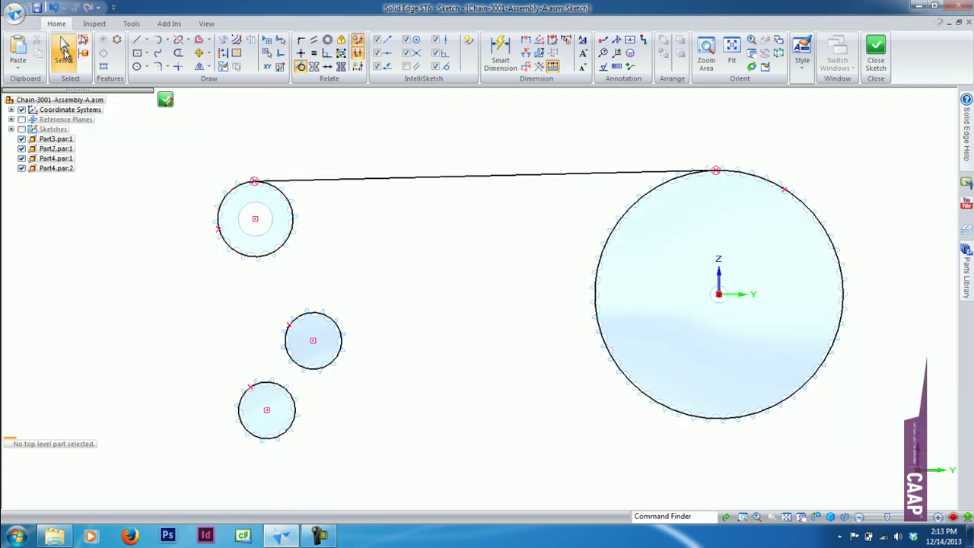
Step: Select the middle and bottom sprocket circles
scroll(311, 272, up, 1)
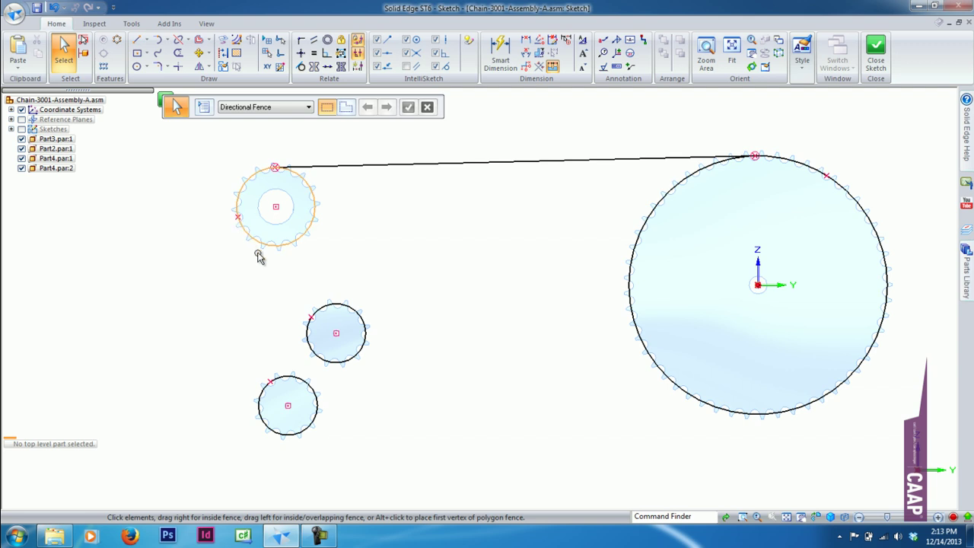
click(308, 329)
click(306, 378)
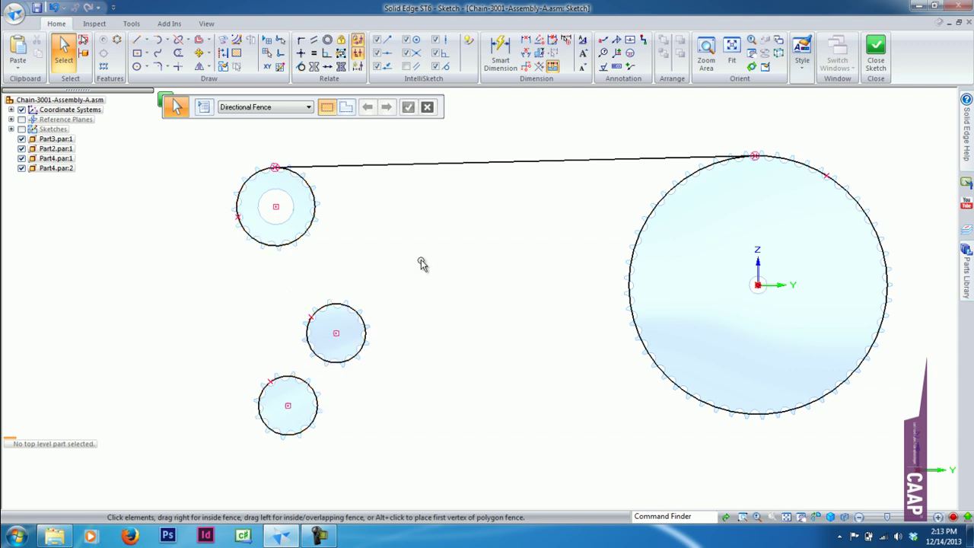
scroll(420, 264, down, 1)
scroll(418, 253, up, 2)
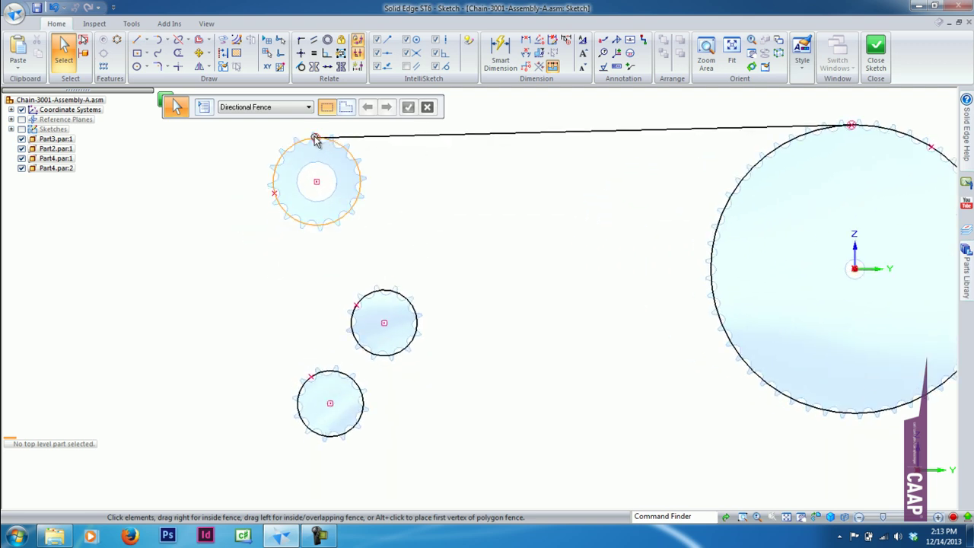
scroll(314, 183, up, 1)
Step: Draw tangent chain lines from top-left to middle, middle to bottom, and bottom to large circle
key(l)
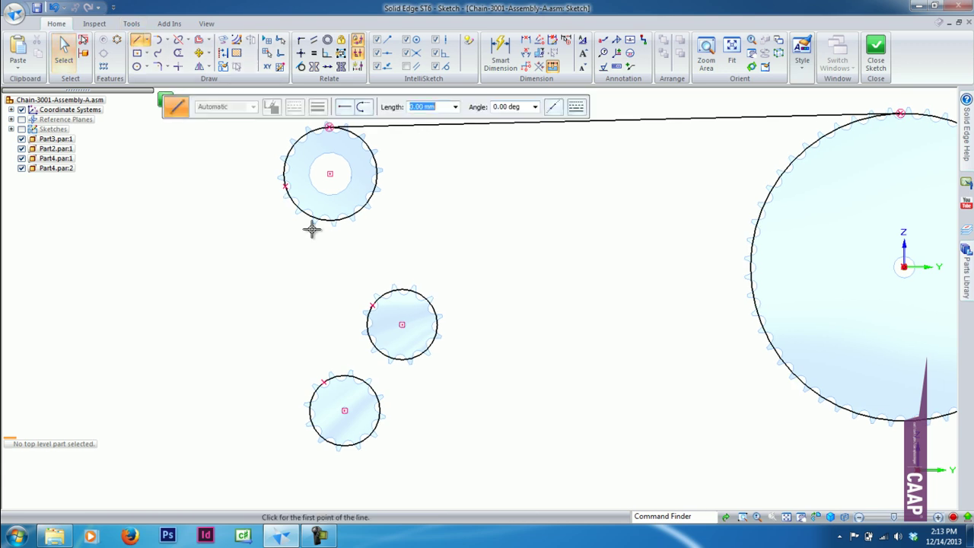
click(304, 214)
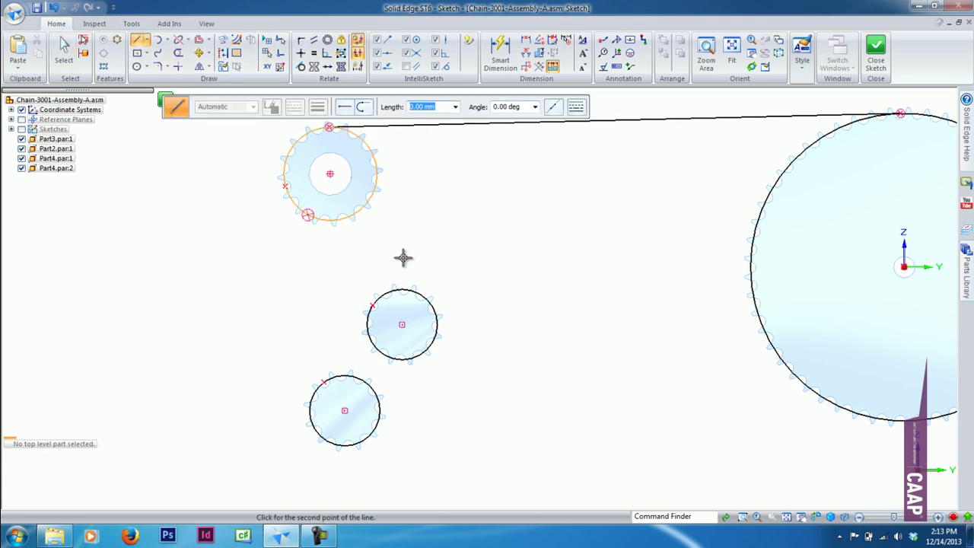
click(422, 296)
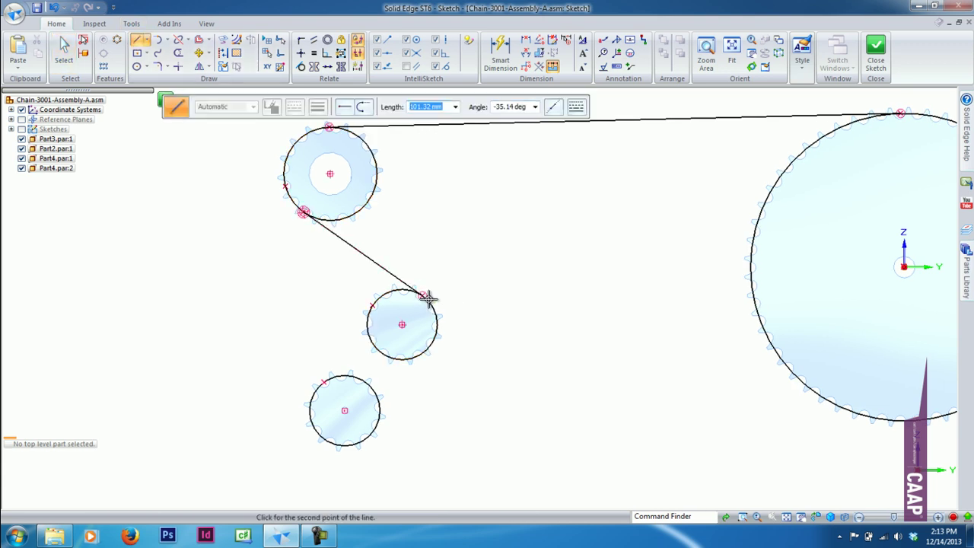
right_click(515, 335)
scroll(437, 358, up, 1)
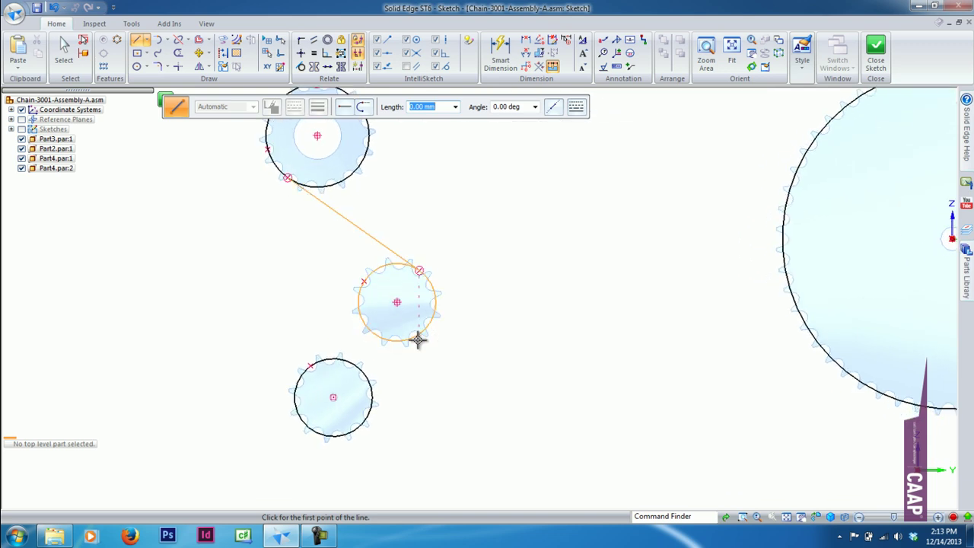
click(324, 359)
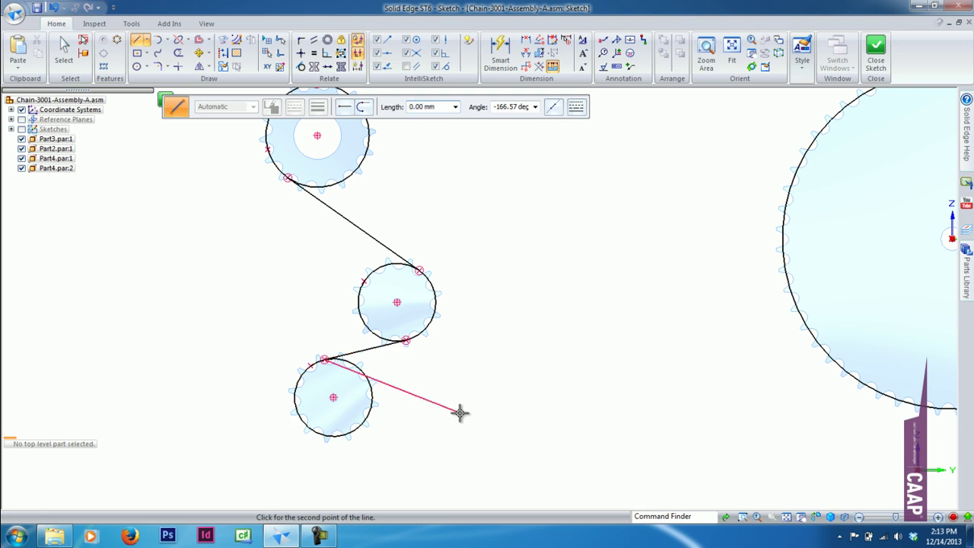
right_click(459, 411)
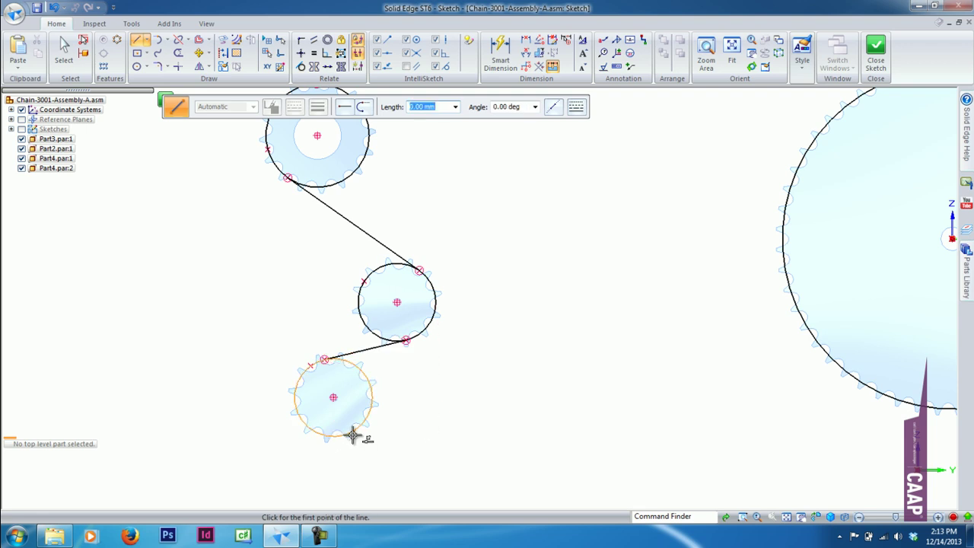
click(356, 433)
scroll(526, 428, down, 2)
scroll(694, 402, down, 2)
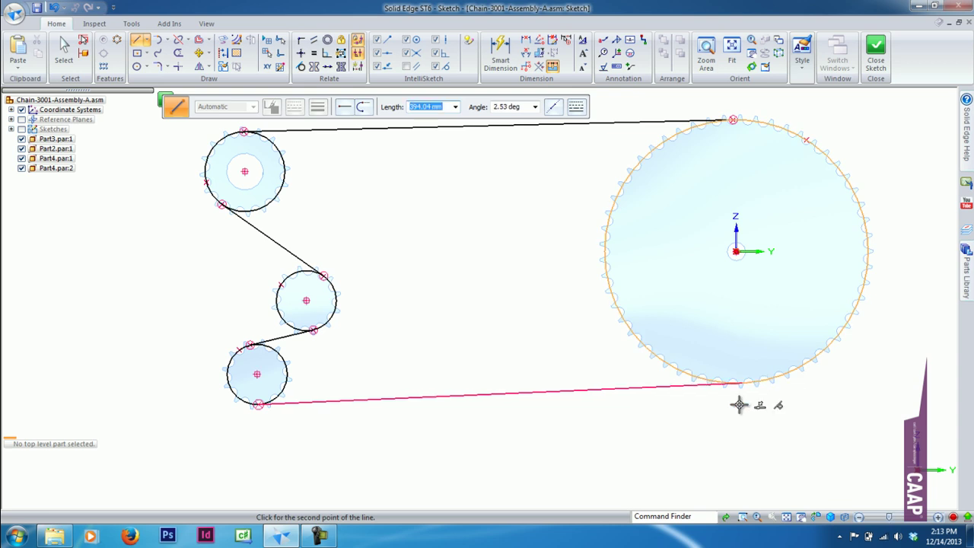
click(739, 404)
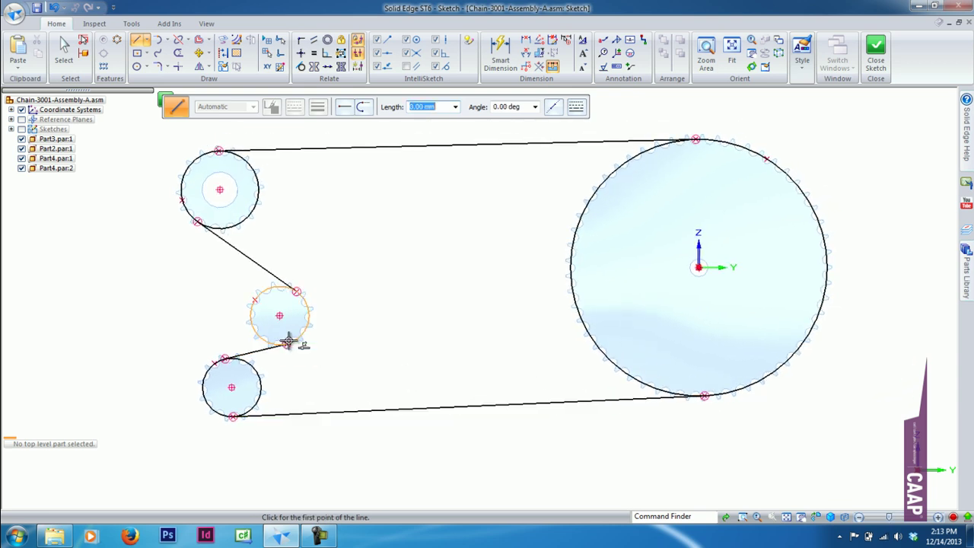
scroll(289, 338, up, 1)
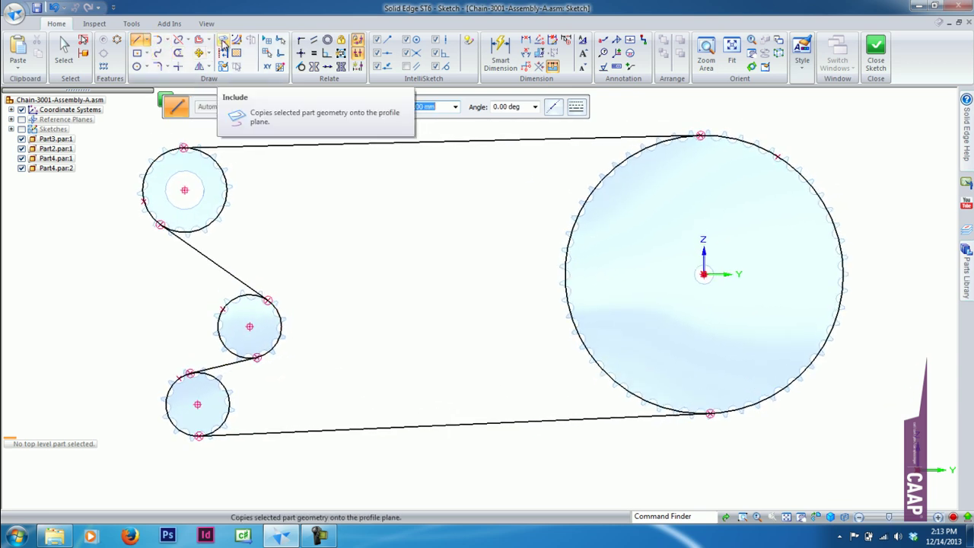
Step: Turn the large sprocket's root circle into construction geometry
click(223, 52)
scroll(236, 167, down, 1)
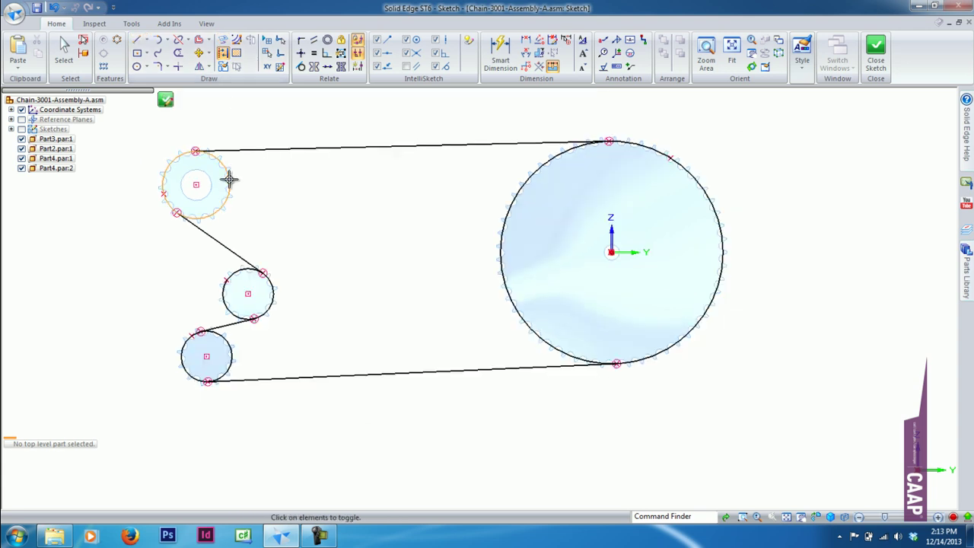
click(504, 283)
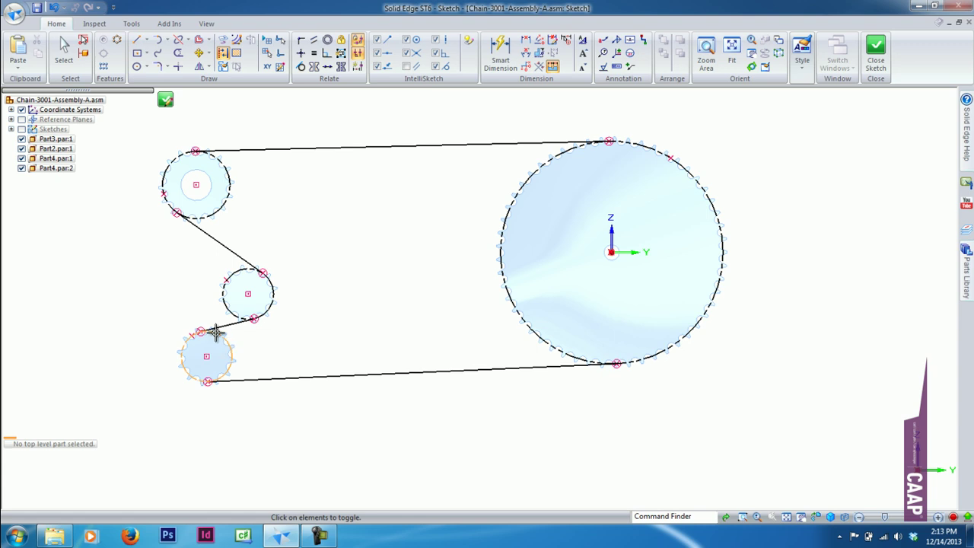
click(64, 50)
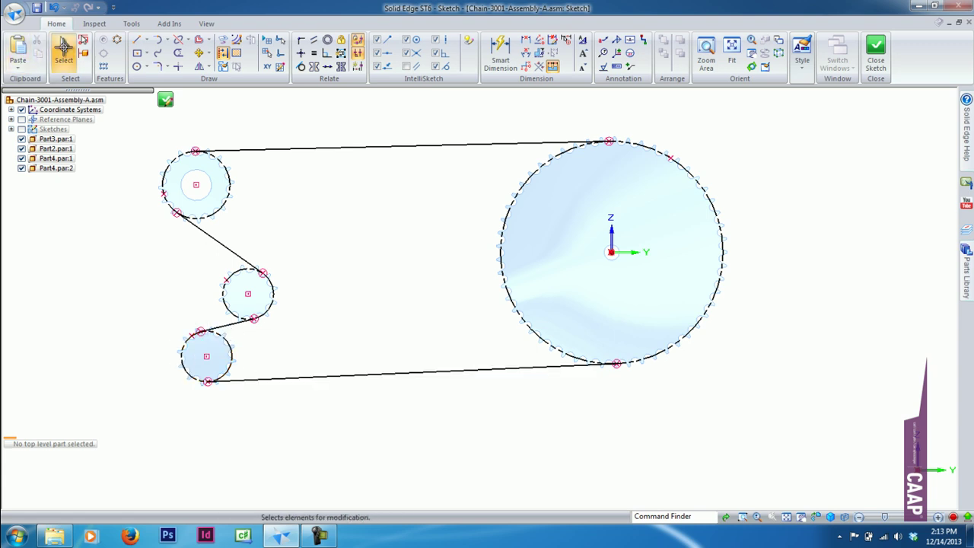
Step: Try a tangent arc from the top chain line's end, then abandon it
click(167, 39)
click(186, 52)
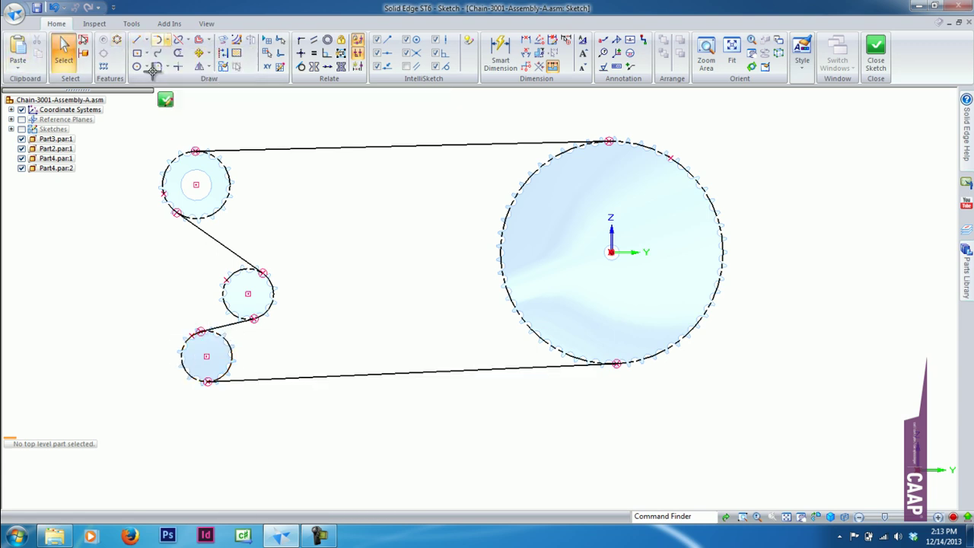
scroll(96, 151, up, 3)
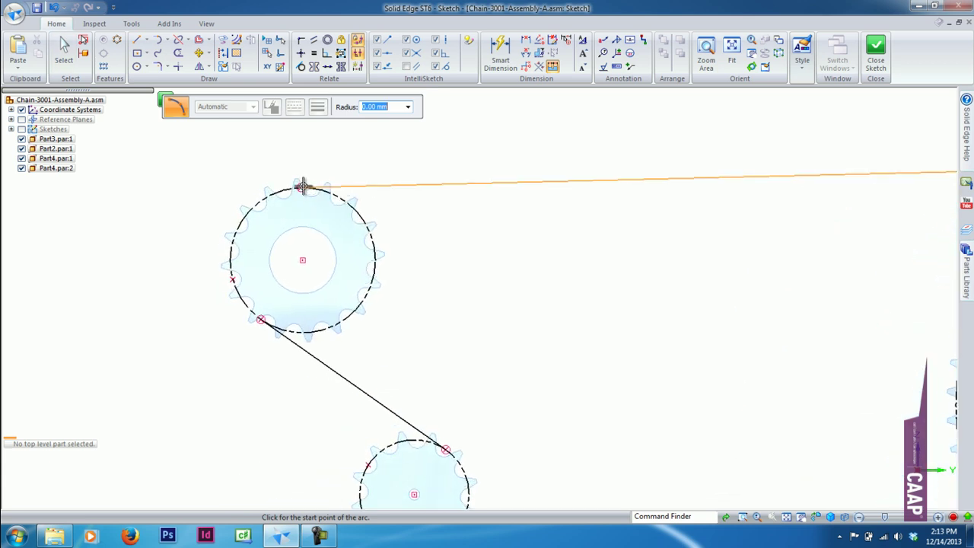
click(301, 188)
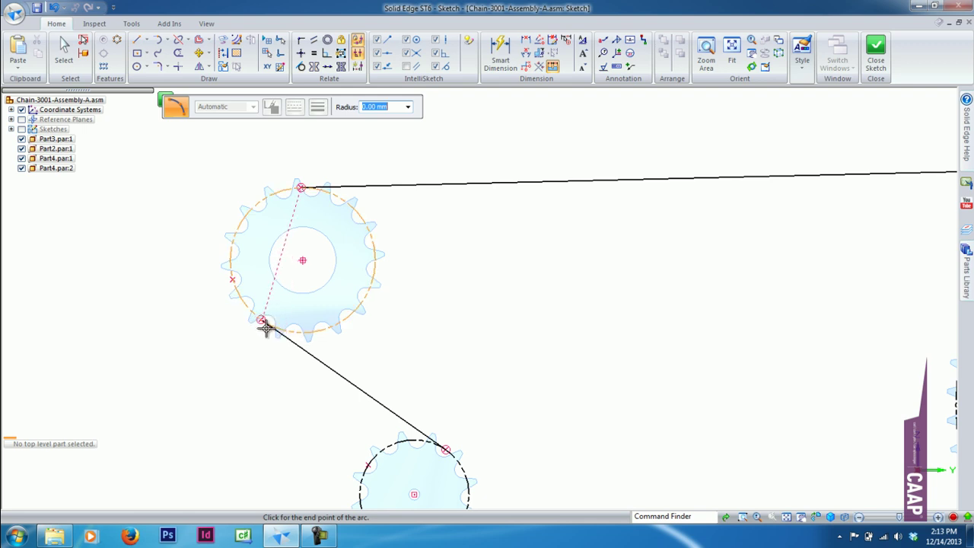
click(259, 339)
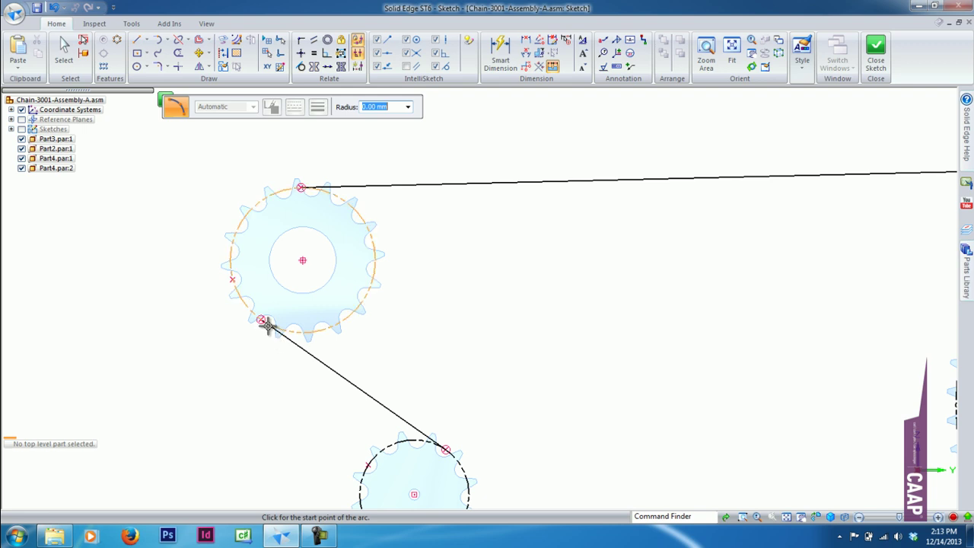
scroll(252, 274, up, 2)
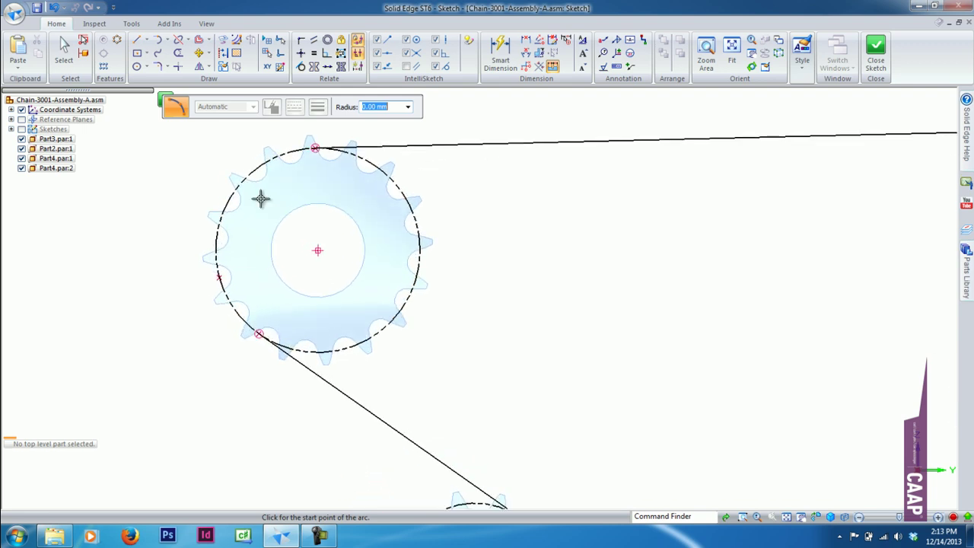
click(131, 24)
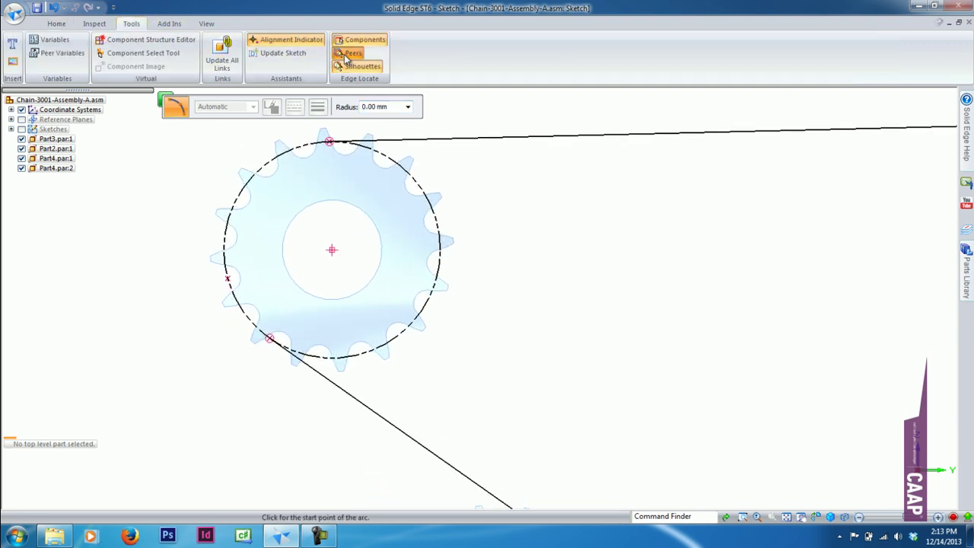
click(56, 24)
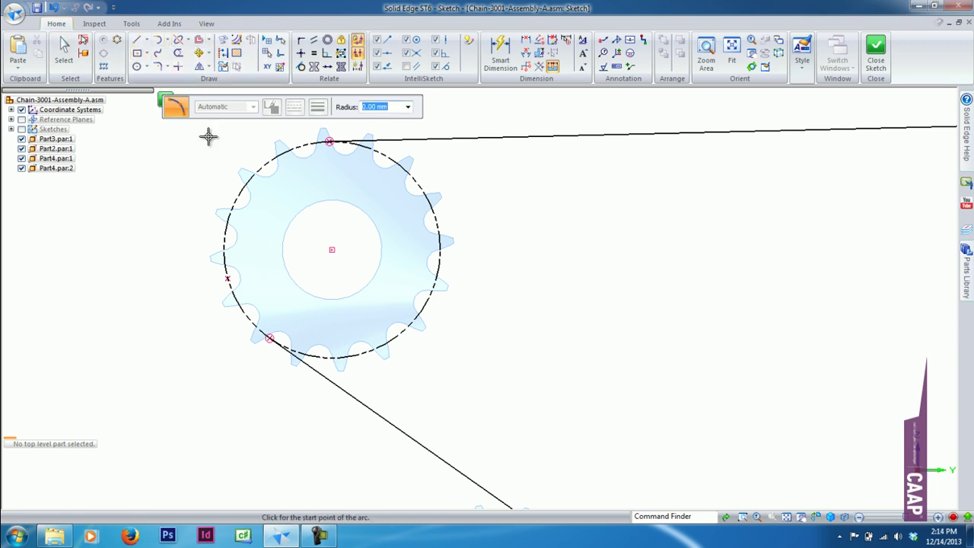
Step: Draw a 32.55 mm-radius tangent arc around the upper-left sprocket between its two chain lines
click(167, 44)
click(186, 53)
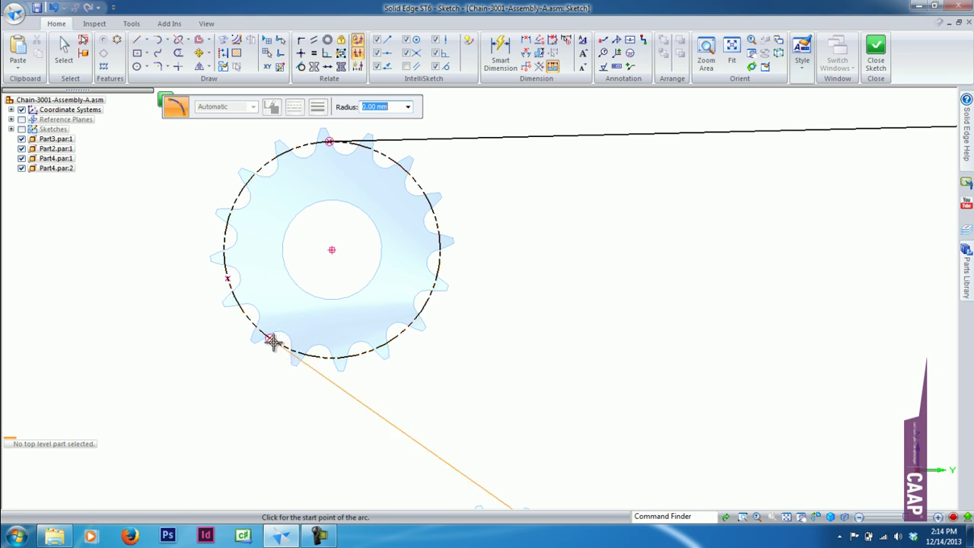
click(271, 340)
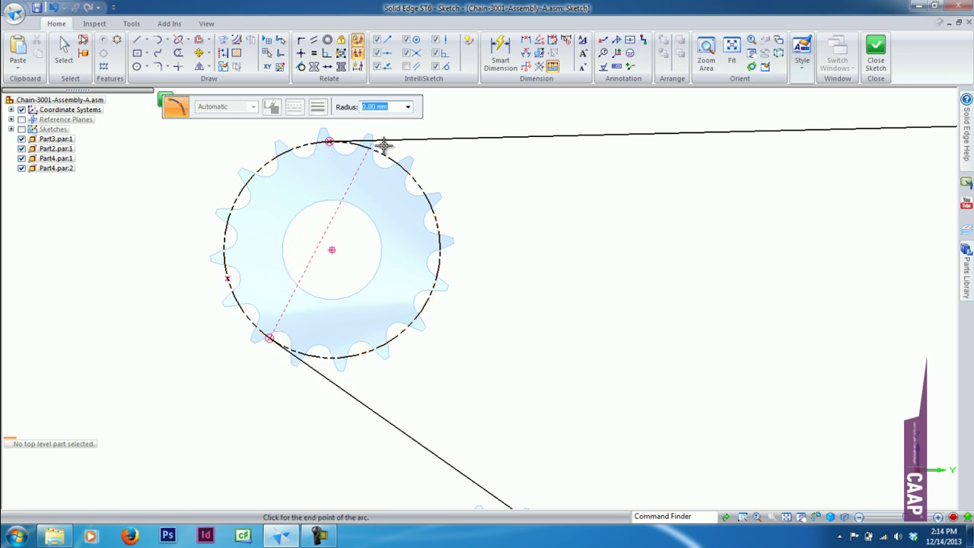
click(328, 141)
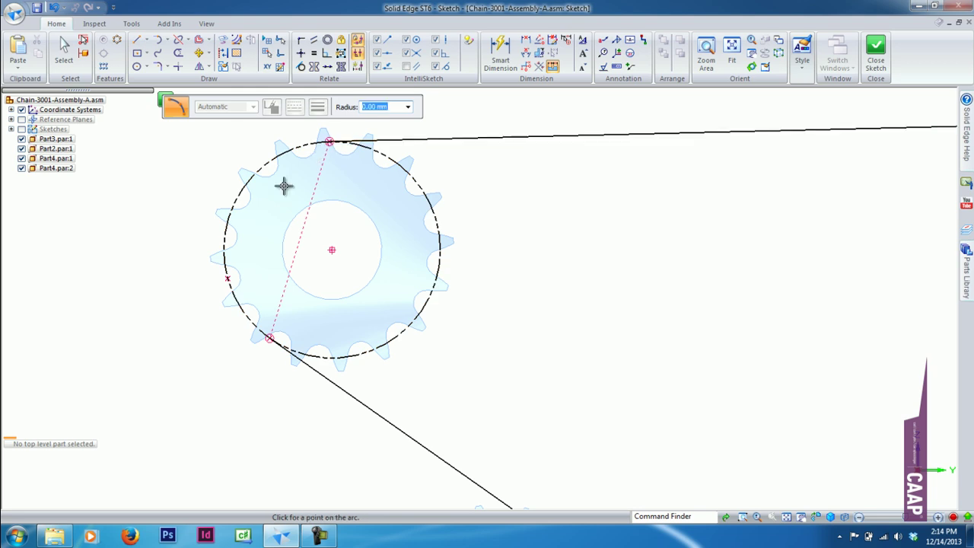
click(225, 221)
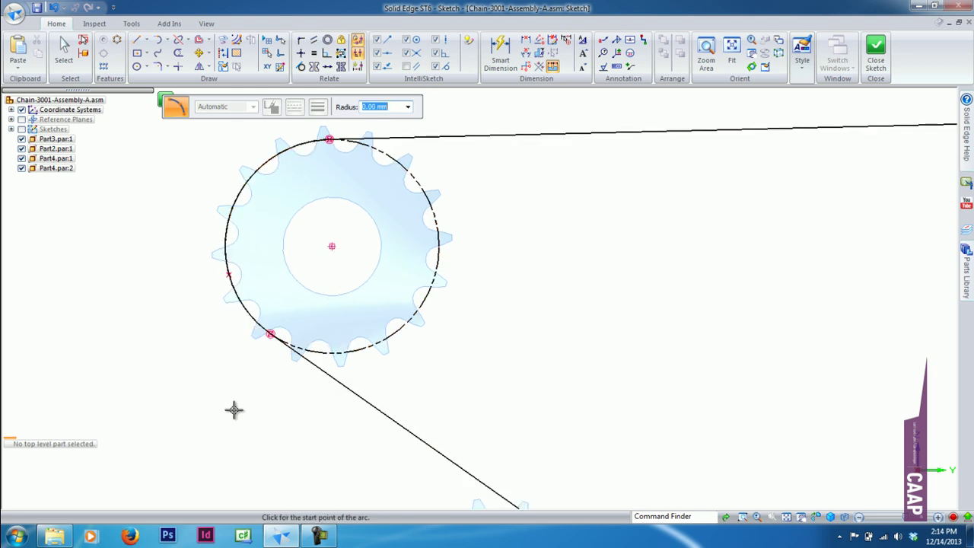
Step: Complete the tangent arc wrapping around the right side of the middle sprocket
scroll(236, 404, down, 2)
scroll(546, 380, up, 1)
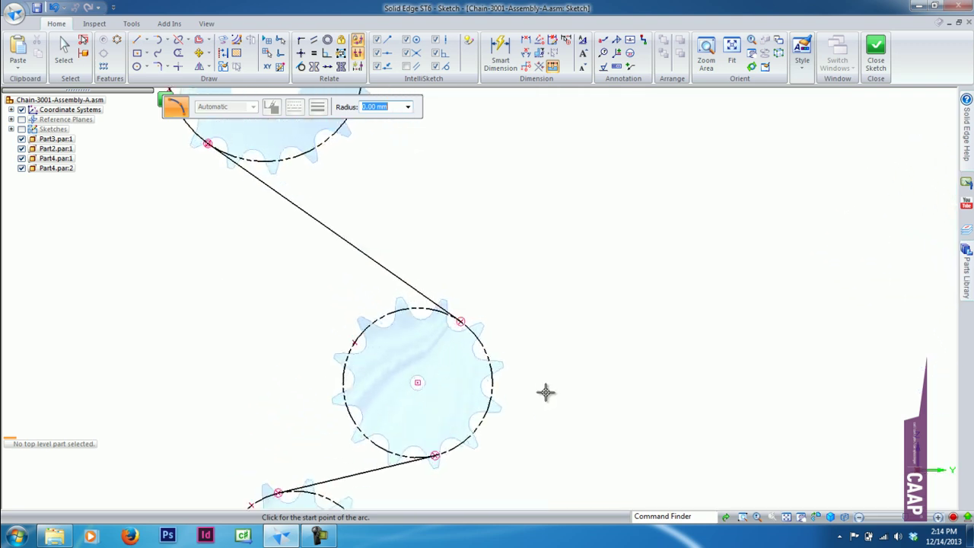
scroll(517, 320, up, 2)
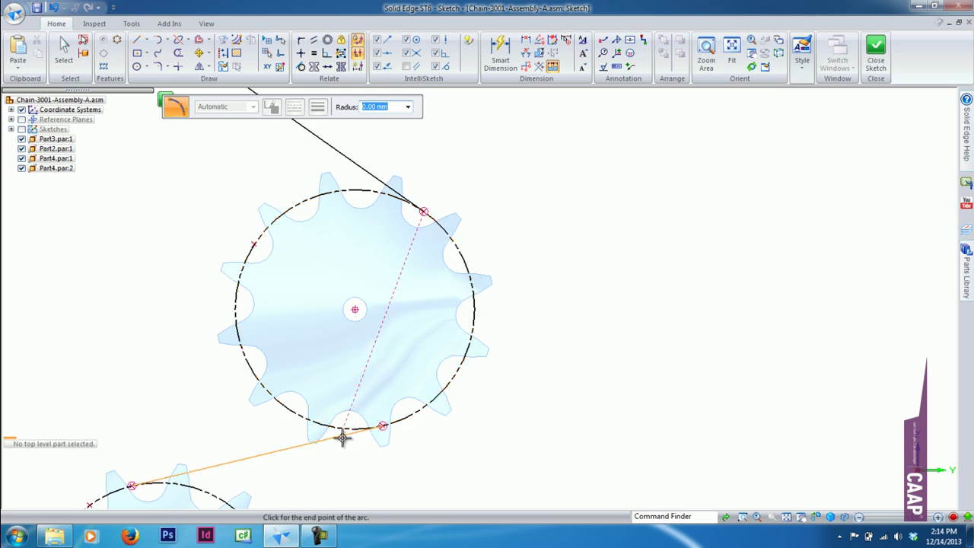
click(383, 426)
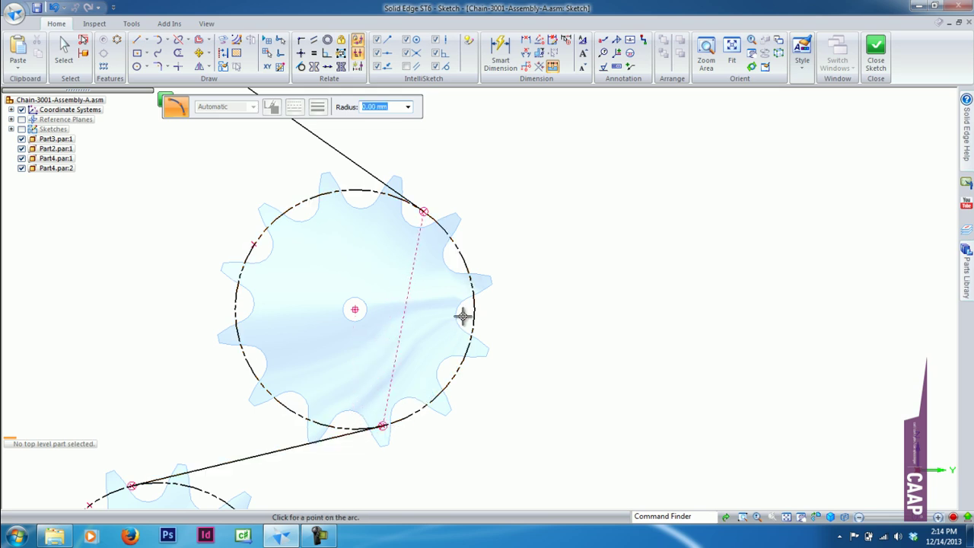
click(471, 319)
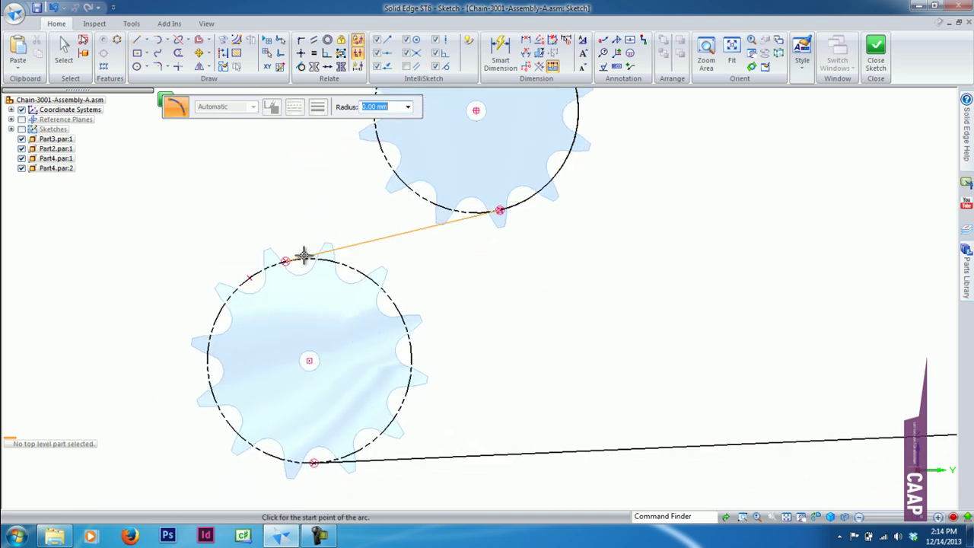
Step: Draw a tangent arc around the lower sprocket's left side, from its upper to bottom tangent point
click(285, 261)
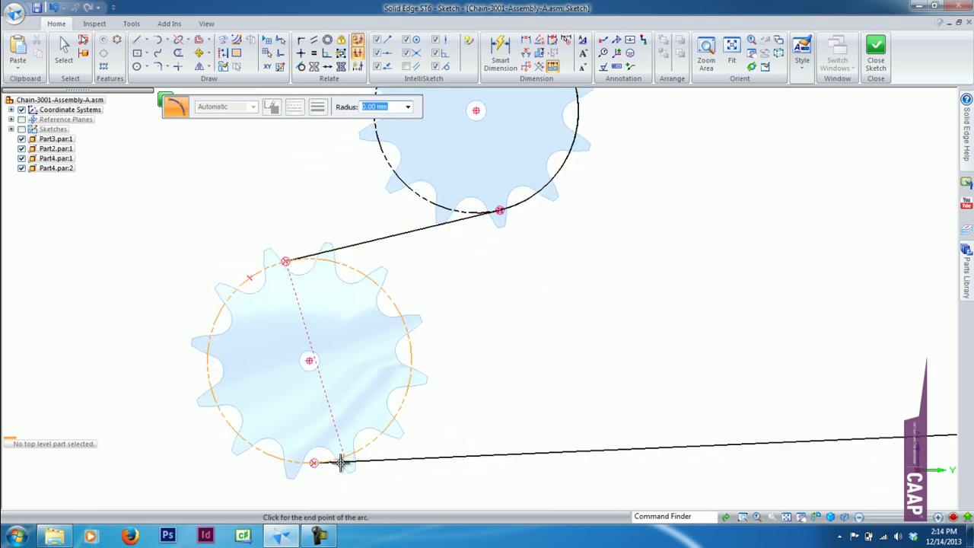
click(314, 462)
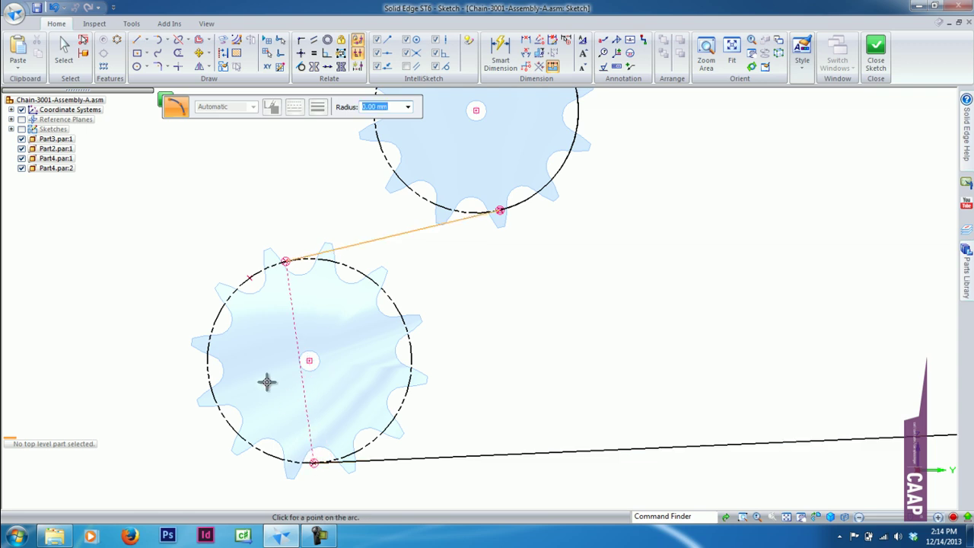
click(209, 371)
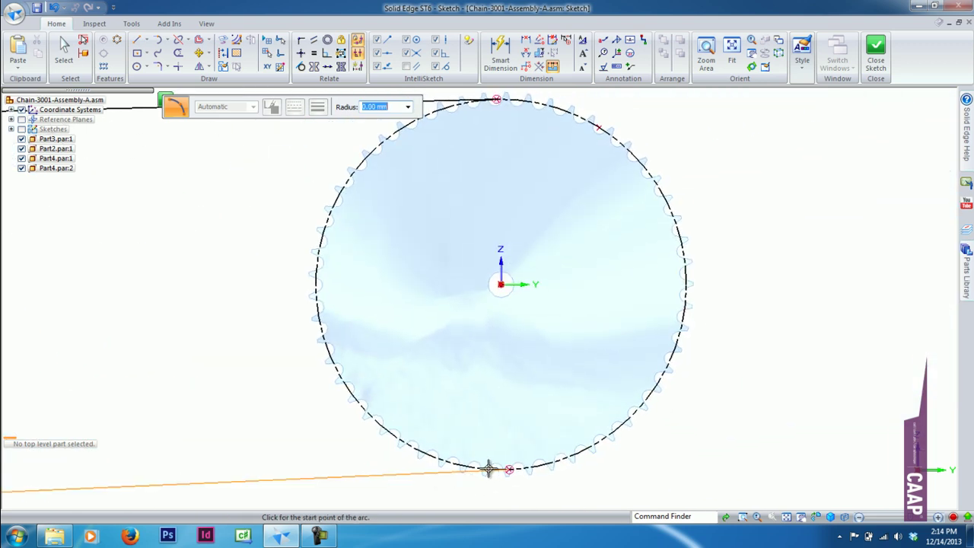
Step: Wrap a tangent arc around the large gear's right side, from bottom to top tangent point
click(509, 469)
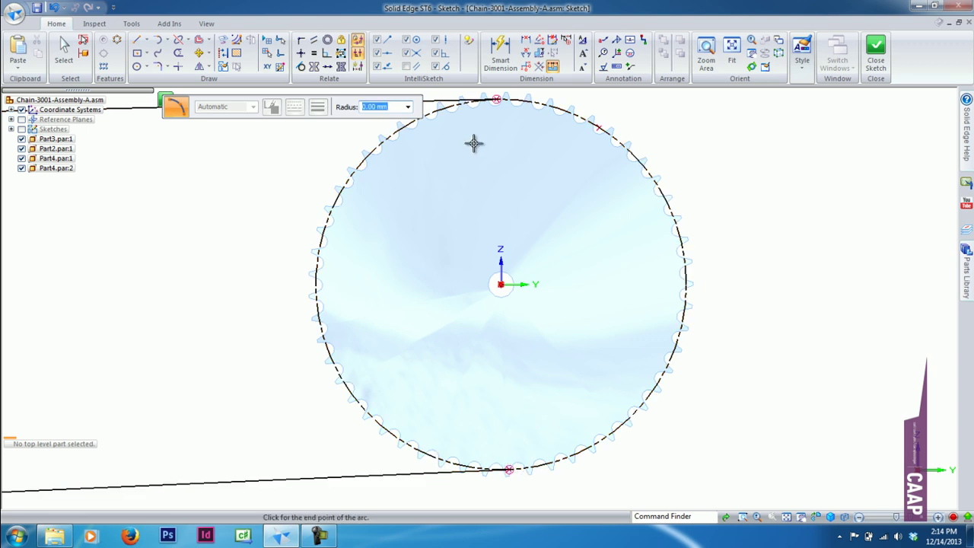
click(496, 111)
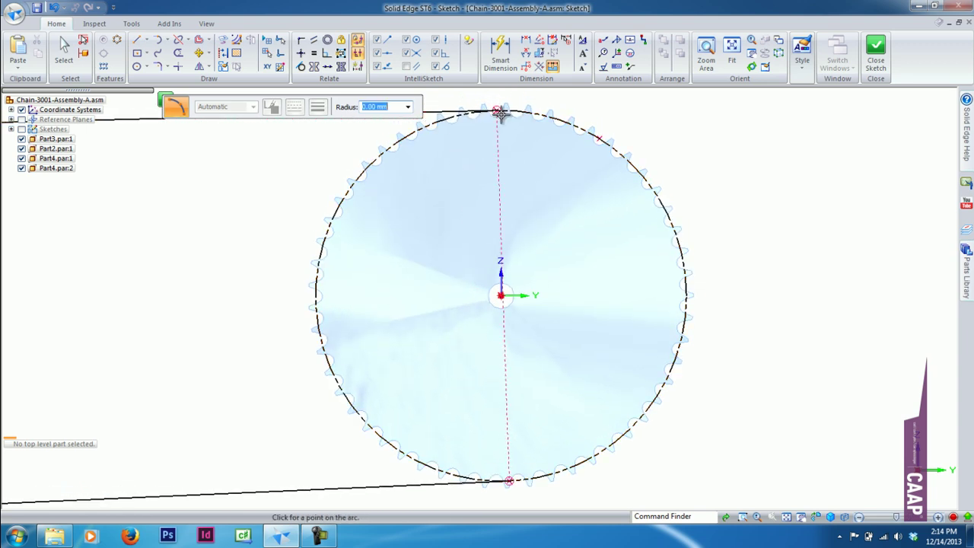
click(686, 264)
scroll(744, 267, down, 3)
scroll(743, 267, down, 2)
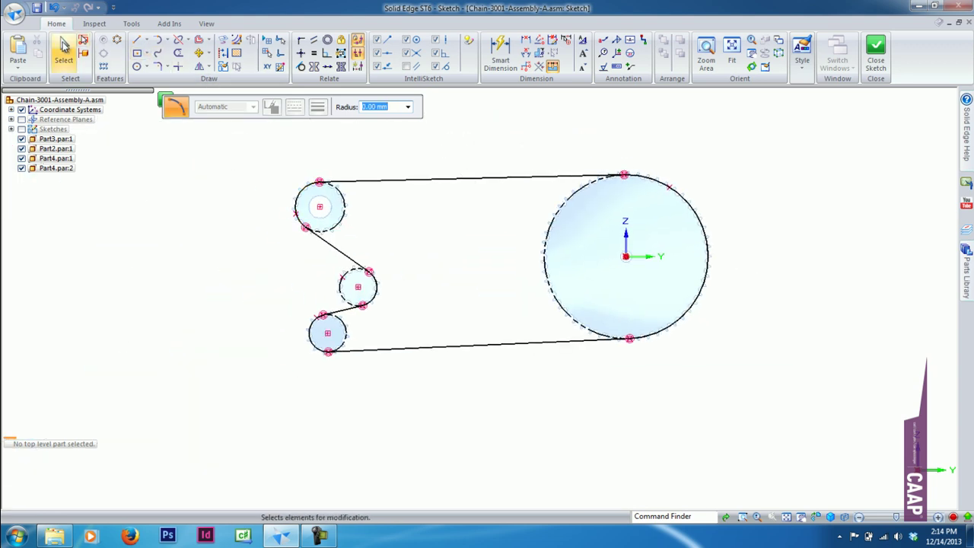
click(64, 45)
Step: Close and finish the chain sketch, then save the Chain-3001-Assembly-A assembly
scroll(674, 148, up, 2)
click(876, 61)
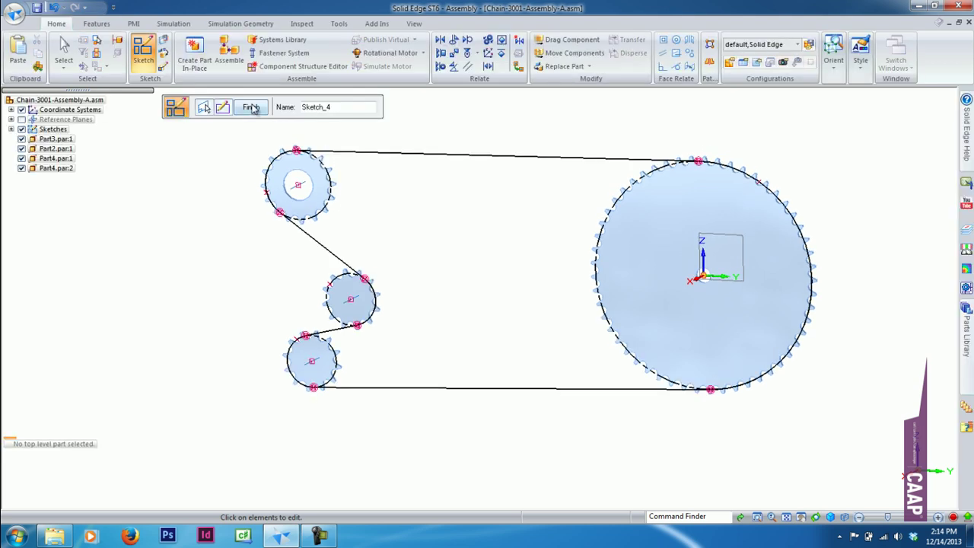
click(251, 109)
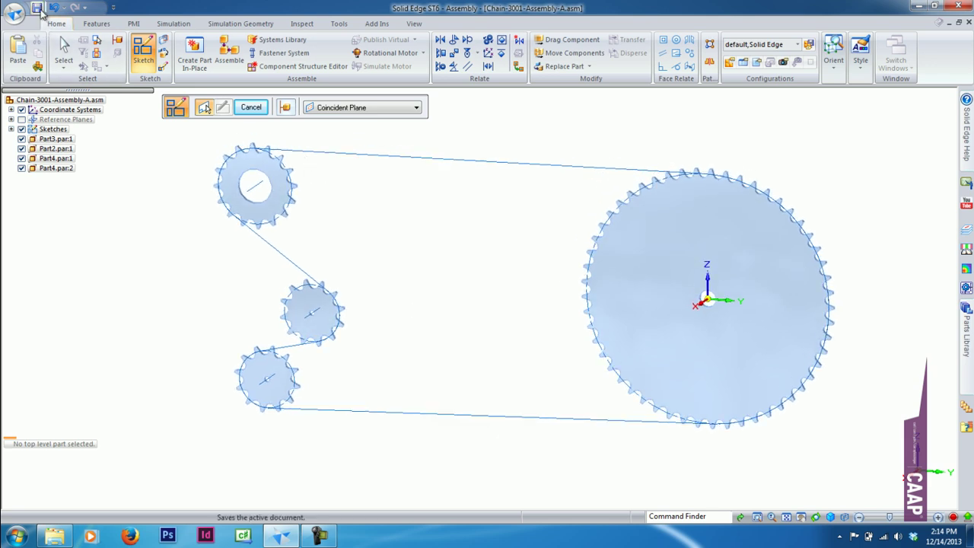
click(175, 106)
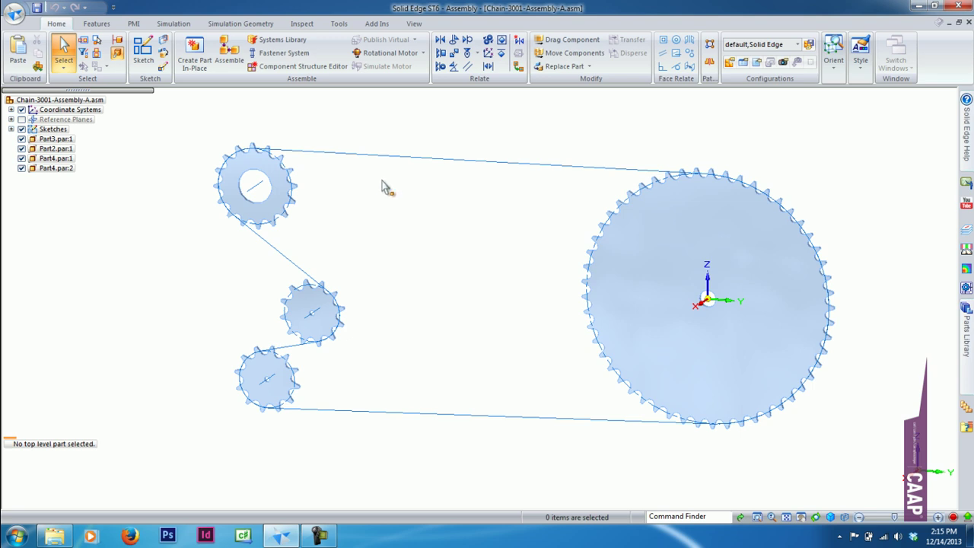
Step: Locate the Chain-3002-Chain link-A assembly file in the Downloads > Chain parts folder
click(54, 536)
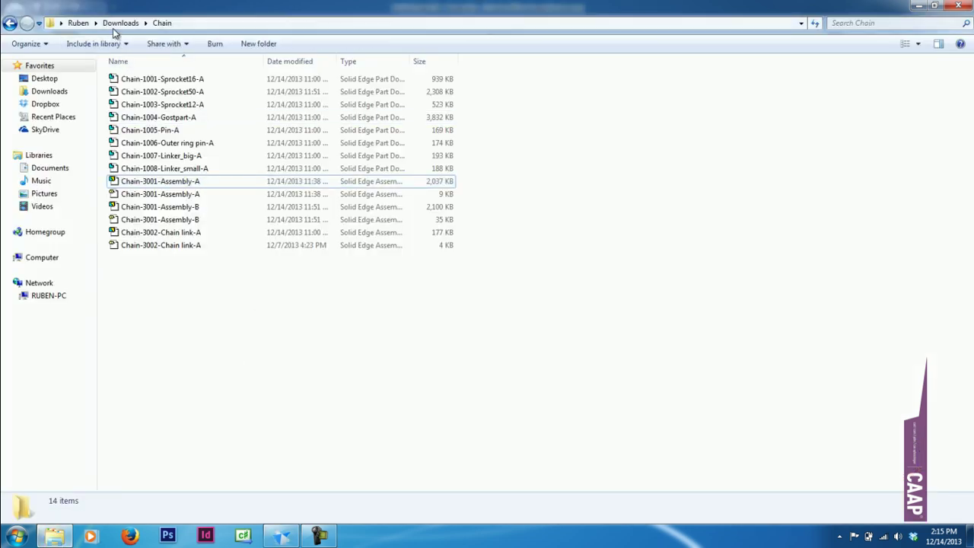
click(120, 23)
click(268, 101)
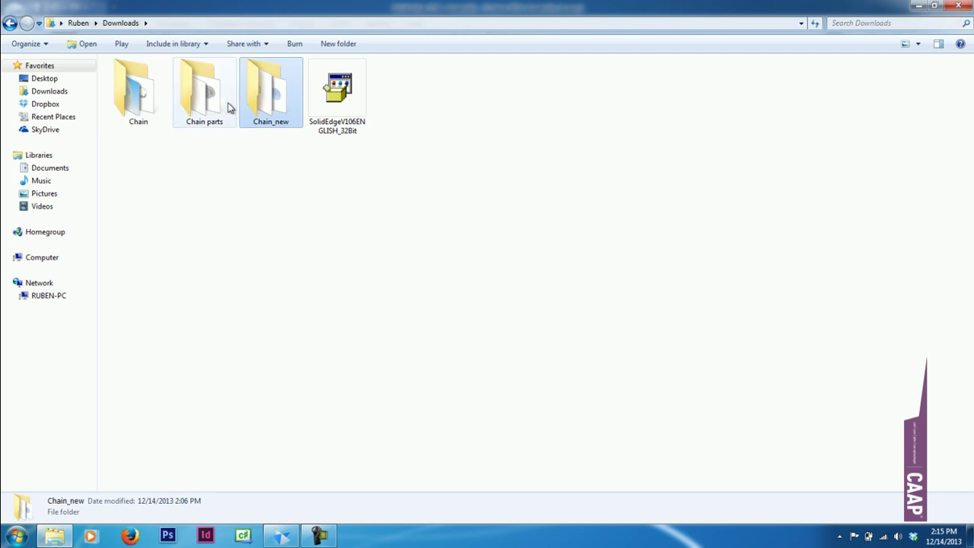
click(204, 97)
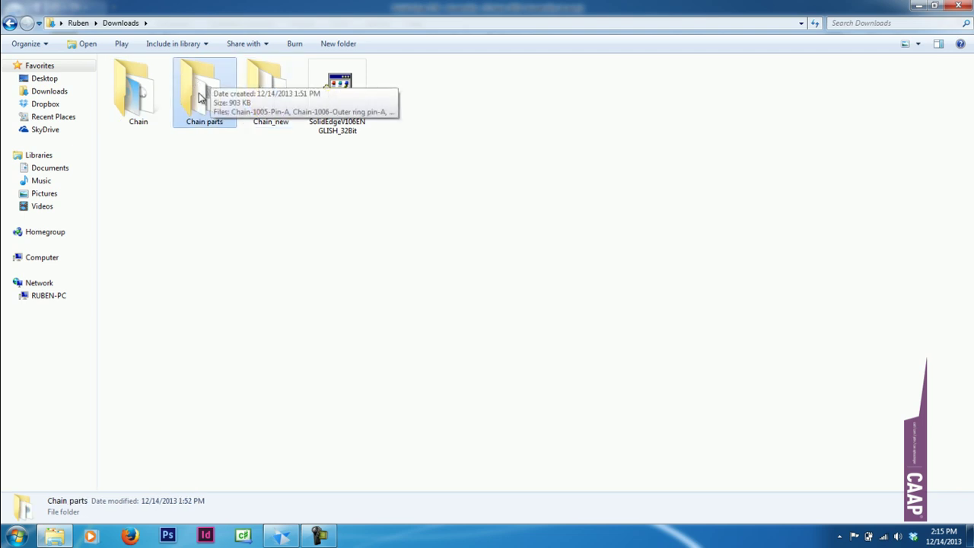
double_click(197, 99)
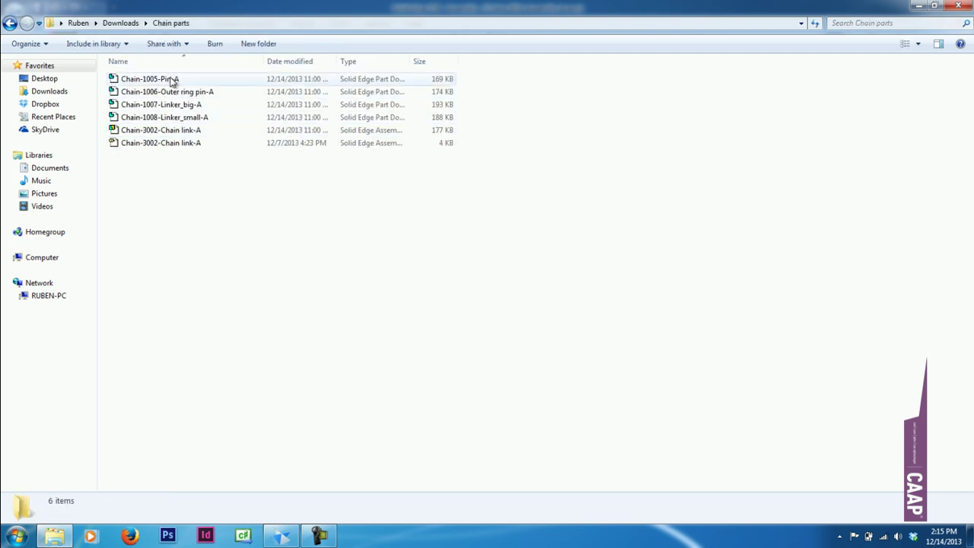
click(905, 46)
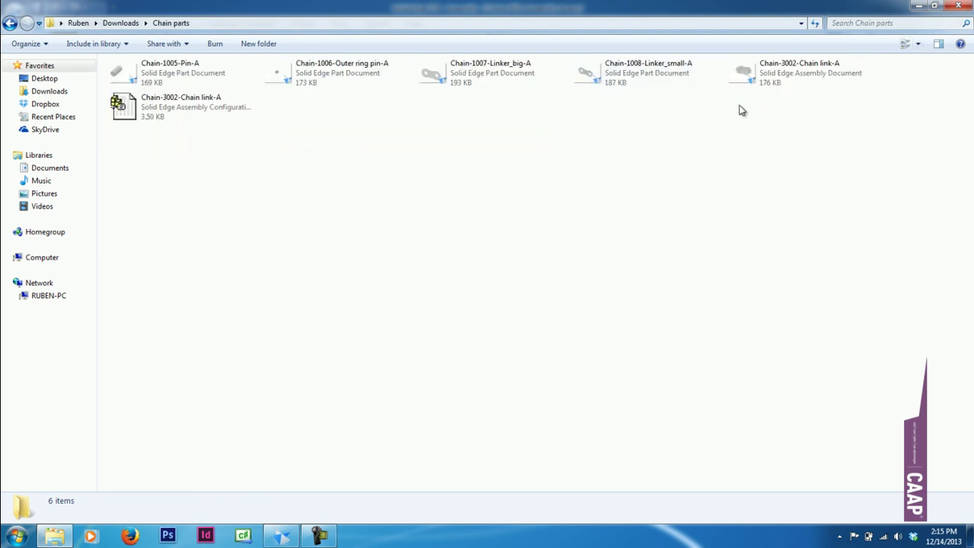
click(789, 74)
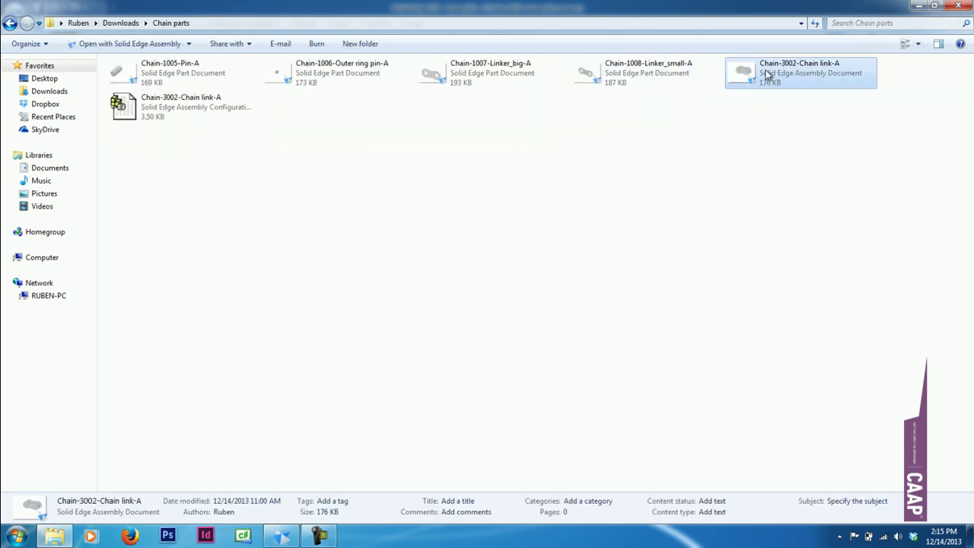
click(283, 536)
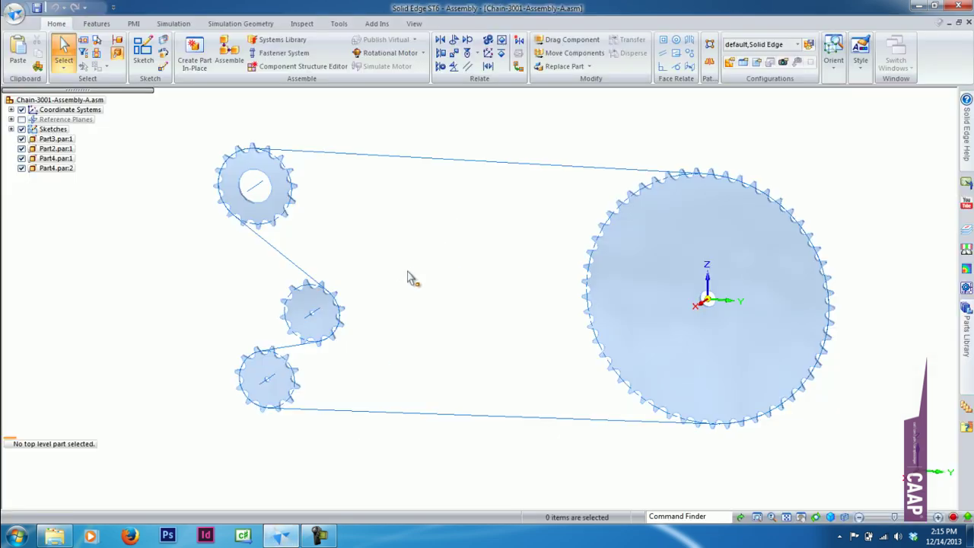
Step: Drag Chain-3002-Chain link-A from the Parts Library's Chain parts folder near the top sprocket
click(965, 342)
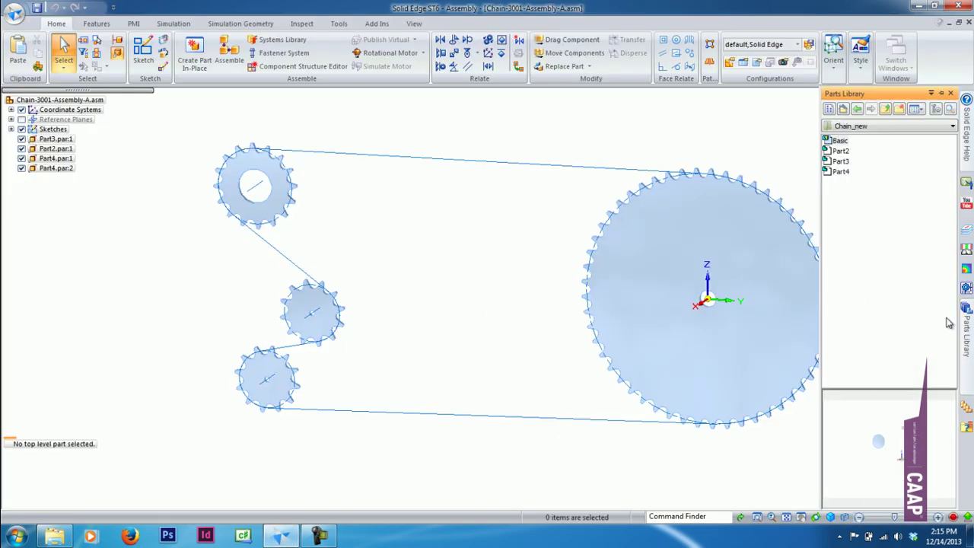
click(886, 110)
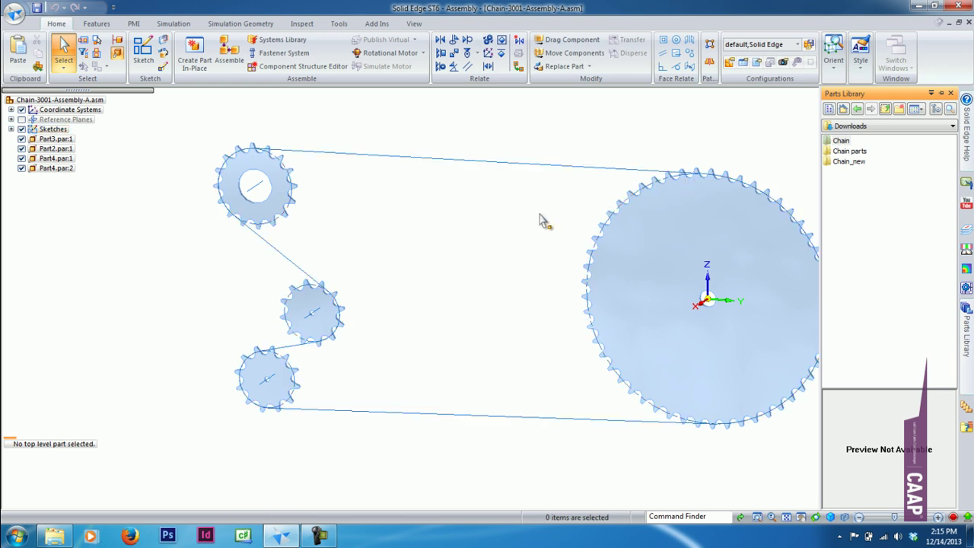
double_click(849, 151)
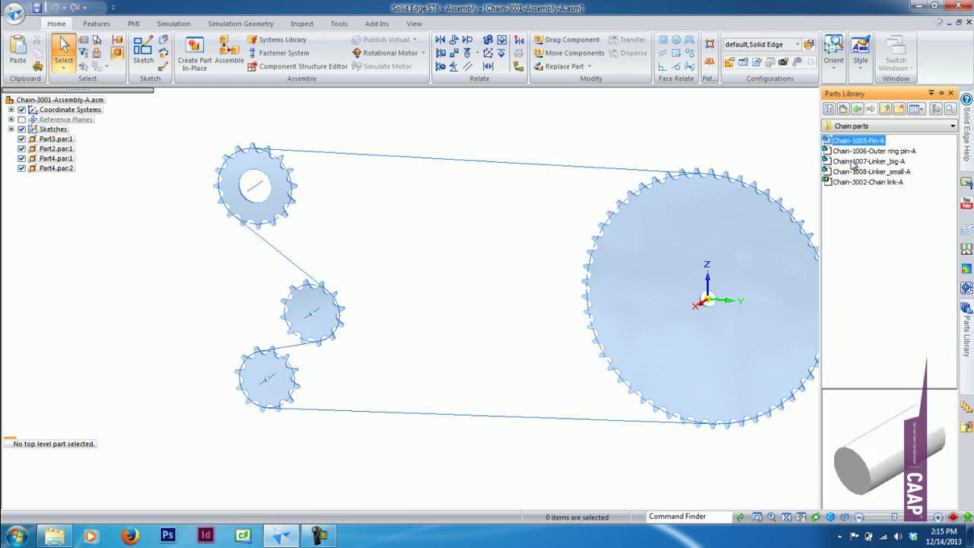
click(871, 184)
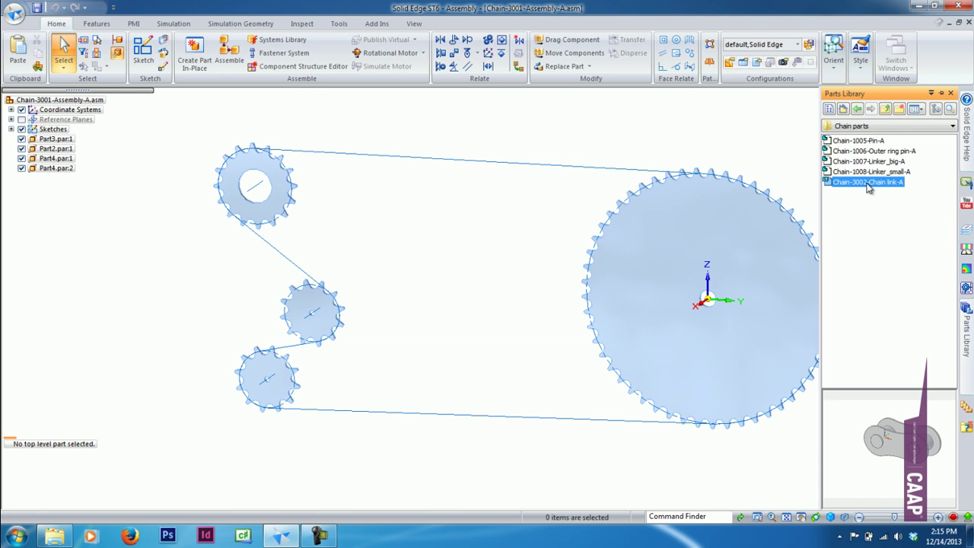
drag(866, 183, 354, 149)
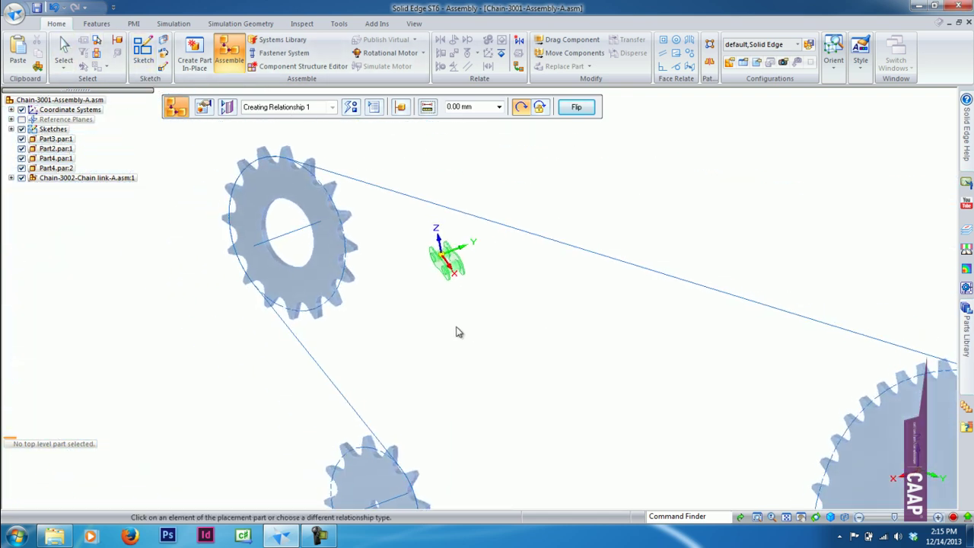
Step: Finish placing the link and start a Center-Plane relationship set to Double
click(64, 49)
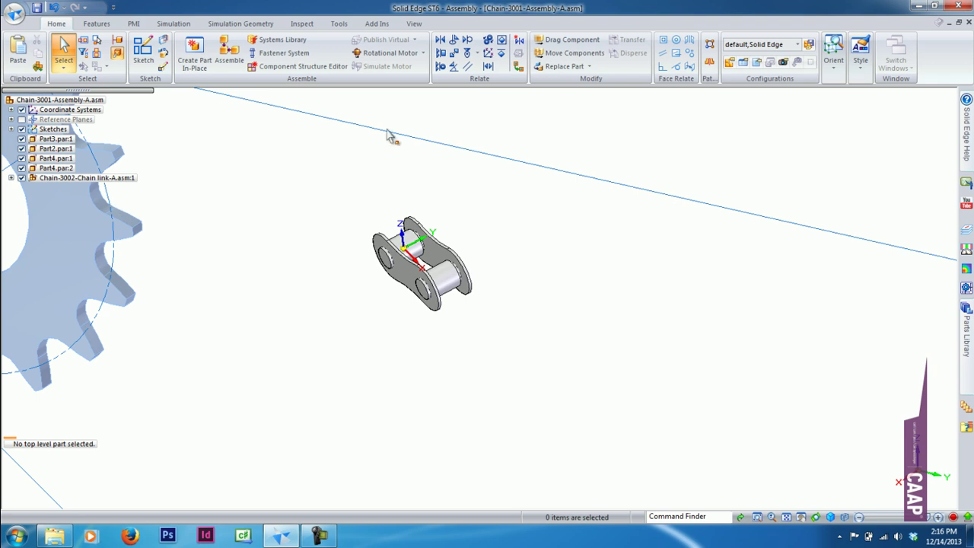
click(228, 54)
click(351, 108)
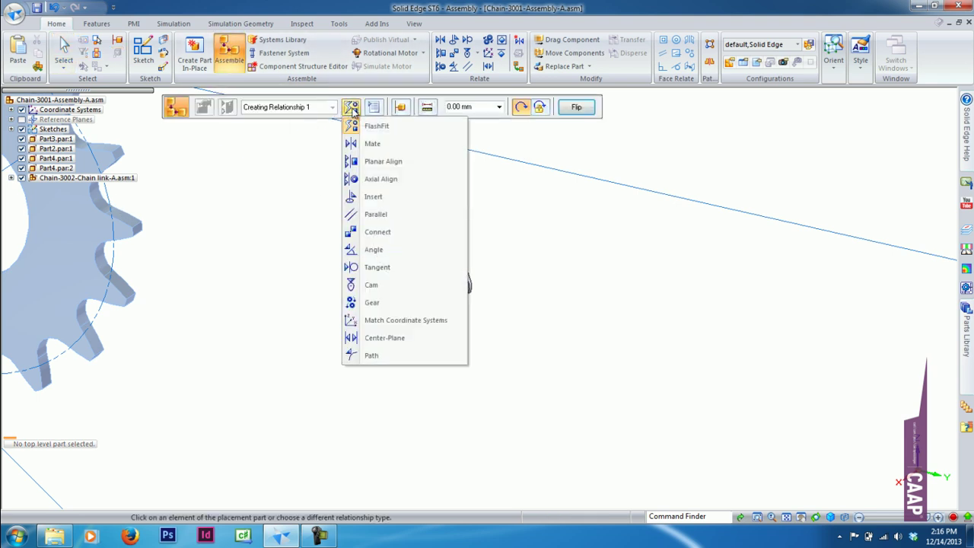
click(397, 339)
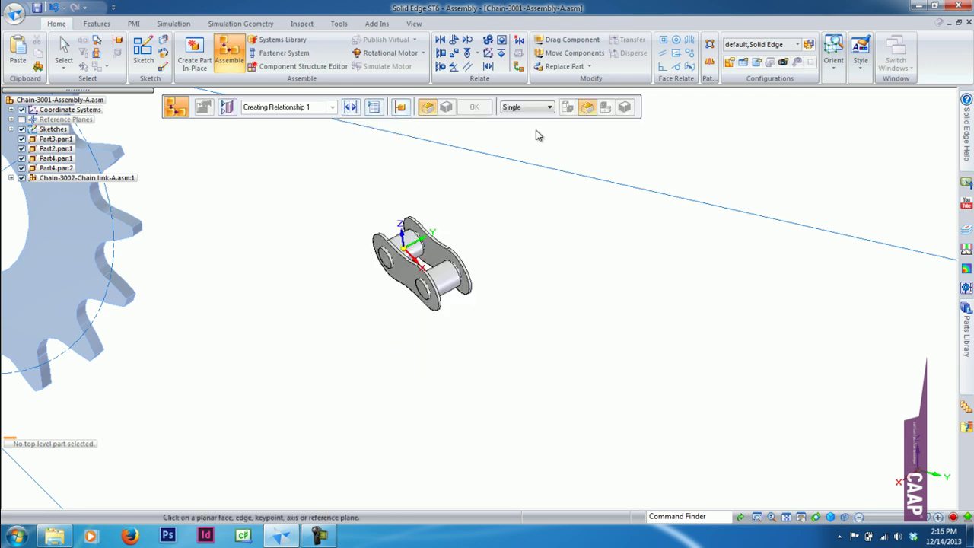
click(522, 111)
click(527, 127)
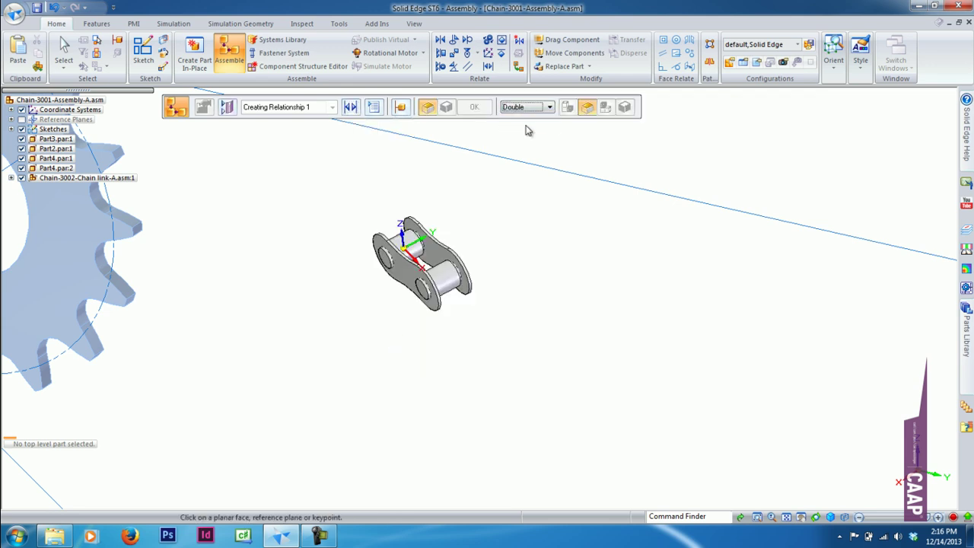
Step: Pick both link plate faces and a top sprocket face, then abandon and restart Assemble
click(409, 278)
middle_drag(466, 249, 595, 235)
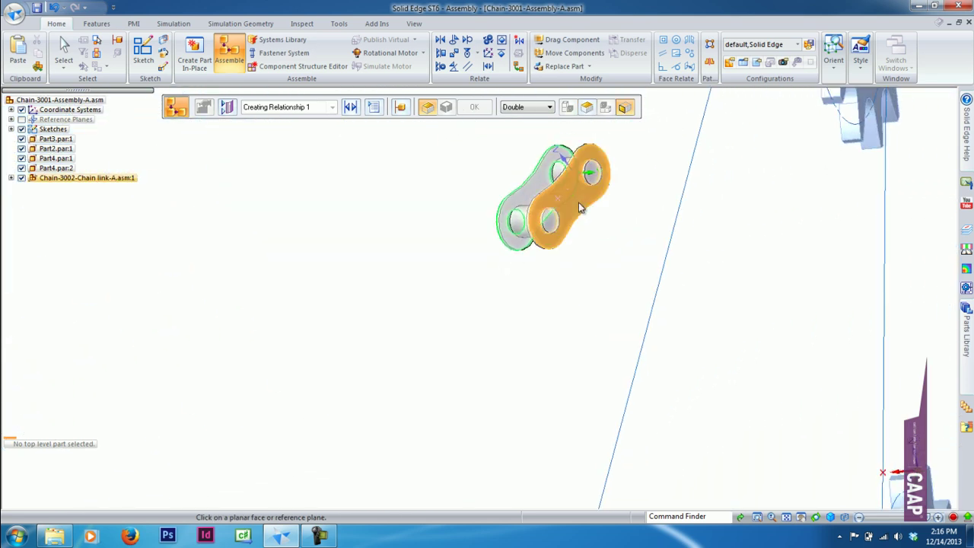
click(592, 221)
mouse_move(592, 221)
middle_down()
mouse_move(468, 395)
mouse_move(485, 371)
mouse_move(287, 174)
mouse_move(467, 182)
mouse_move(463, 213)
mouse_move(501, 214)
middle_up()
click(501, 214)
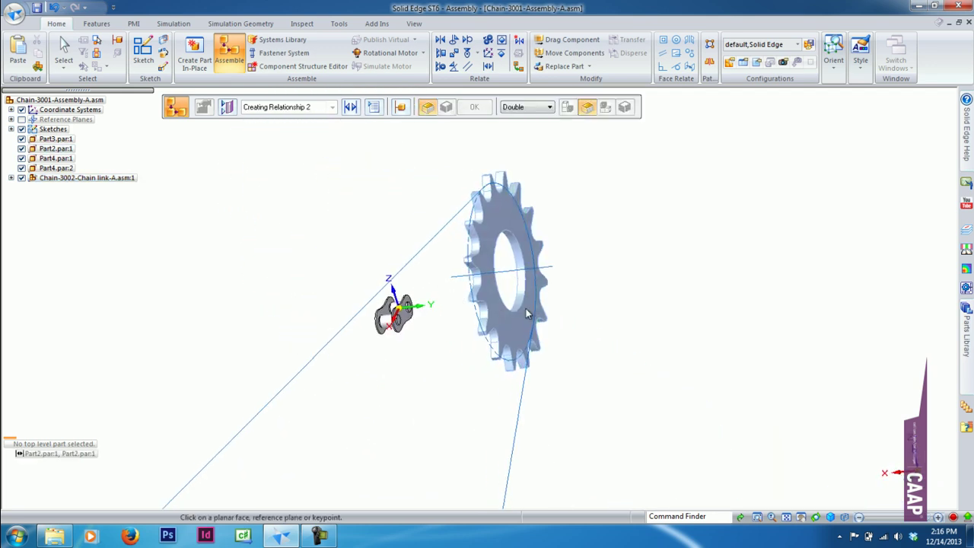
mouse_move(380, 320)
middle_down()
mouse_move(374, 323)
mouse_move(452, 295)
middle_up()
key(ctrl+r)
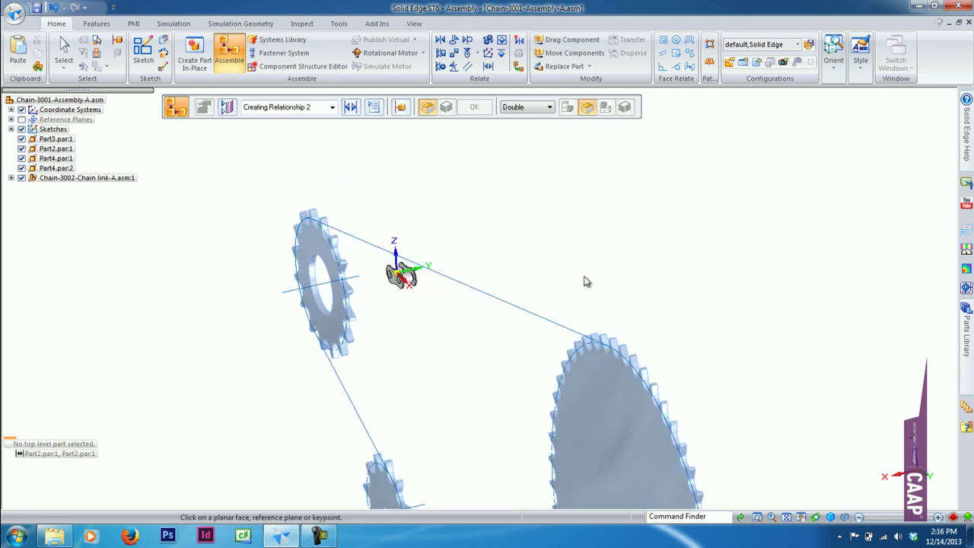
click(220, 60)
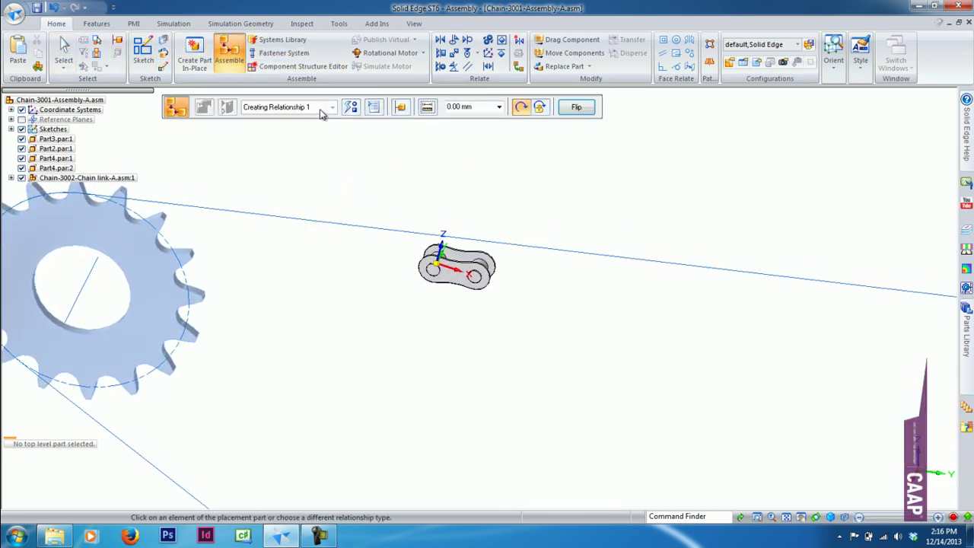
Step: Add a Path relationship with the link's pin axis following the chain sketch
click(350, 106)
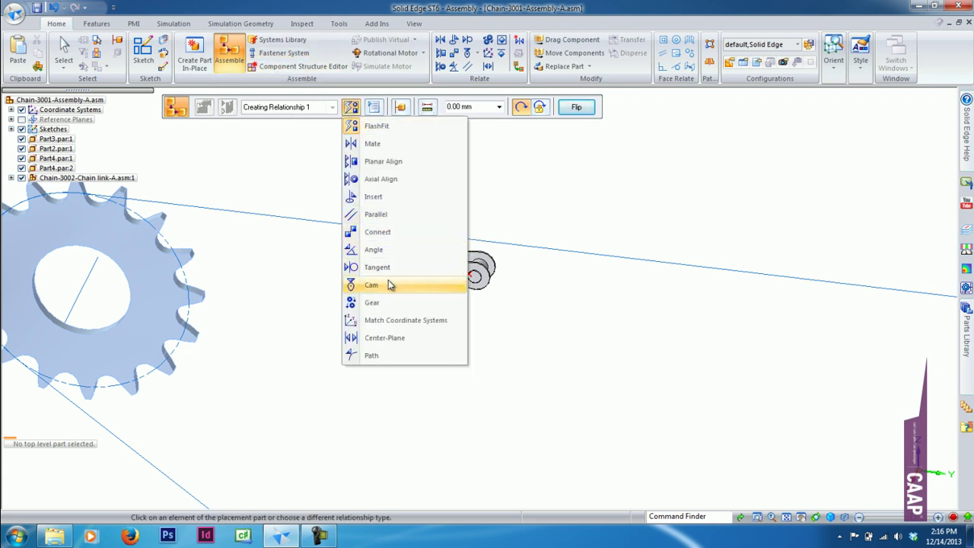
click(388, 355)
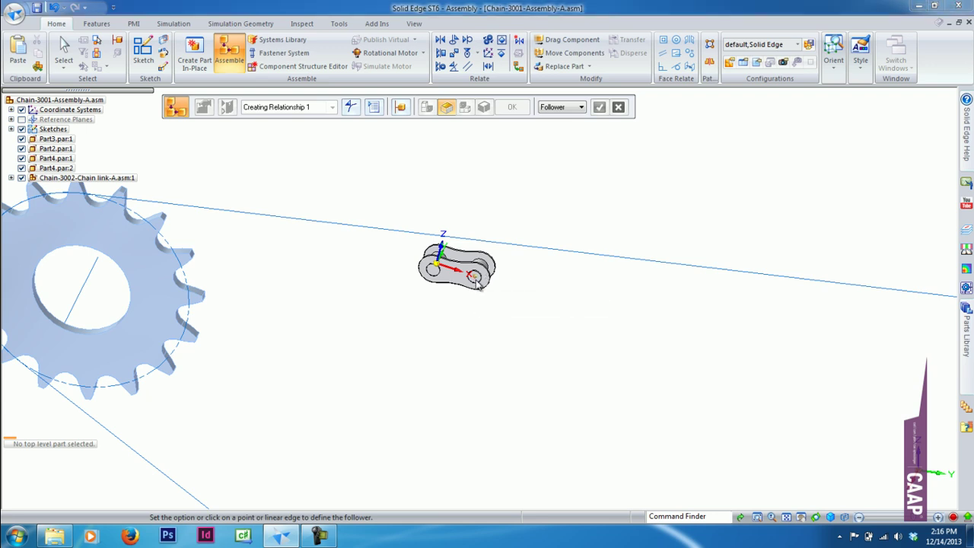
right_click(477, 280)
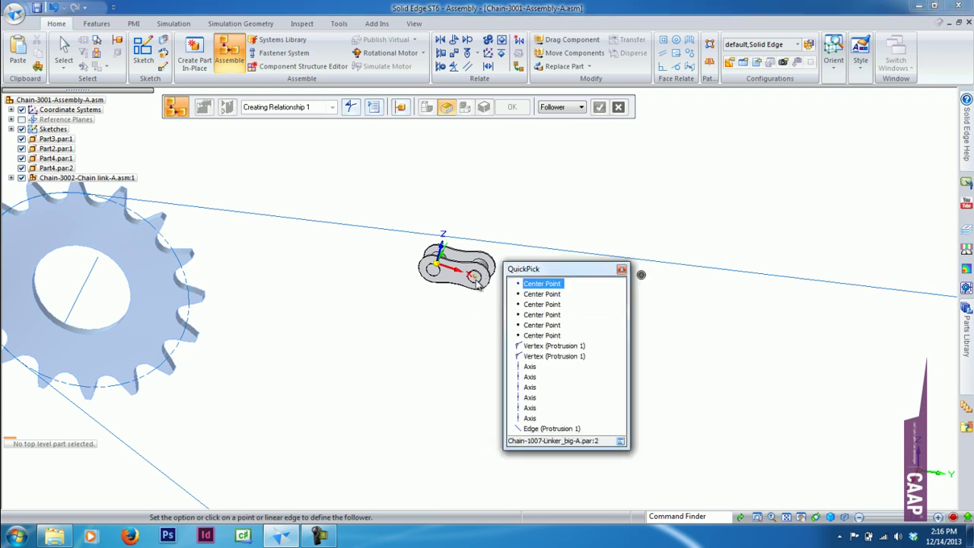
click(531, 377)
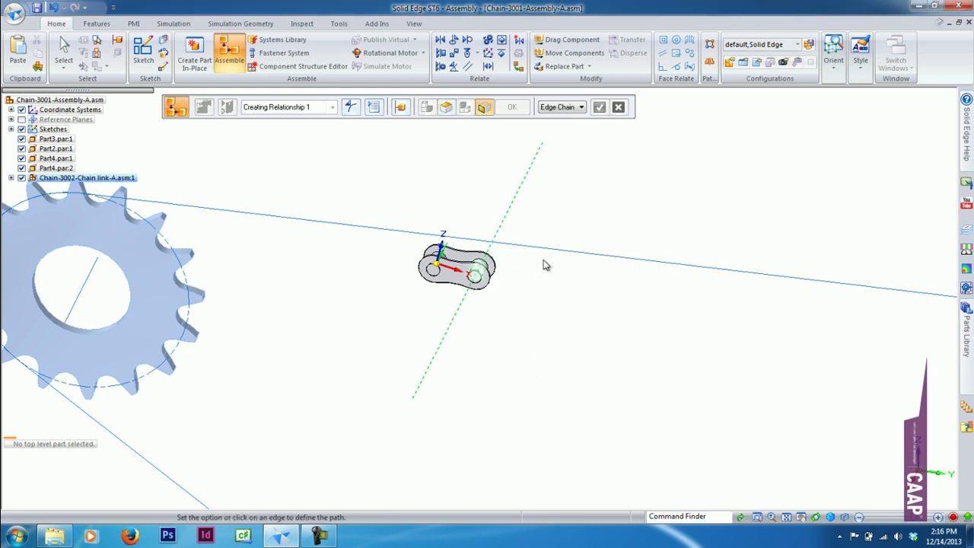
click(562, 257)
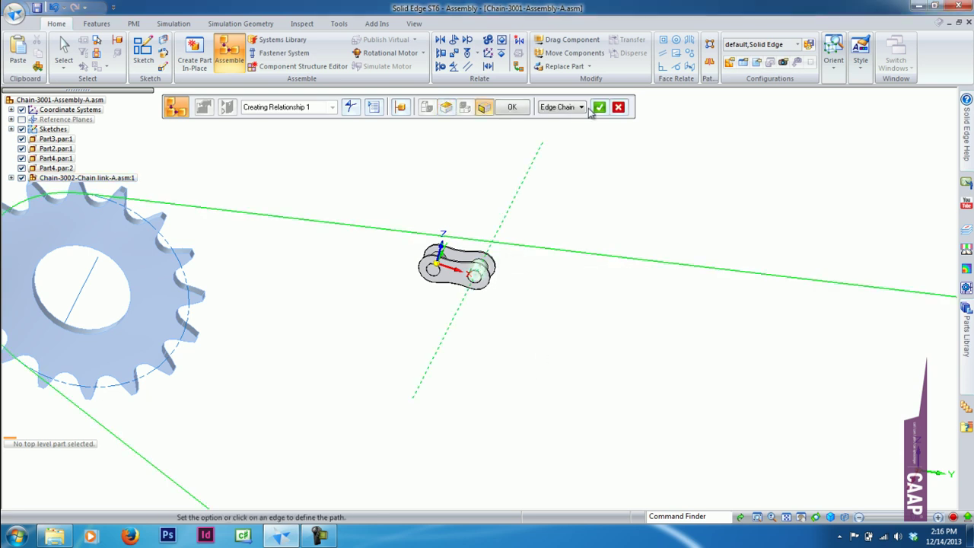
click(599, 107)
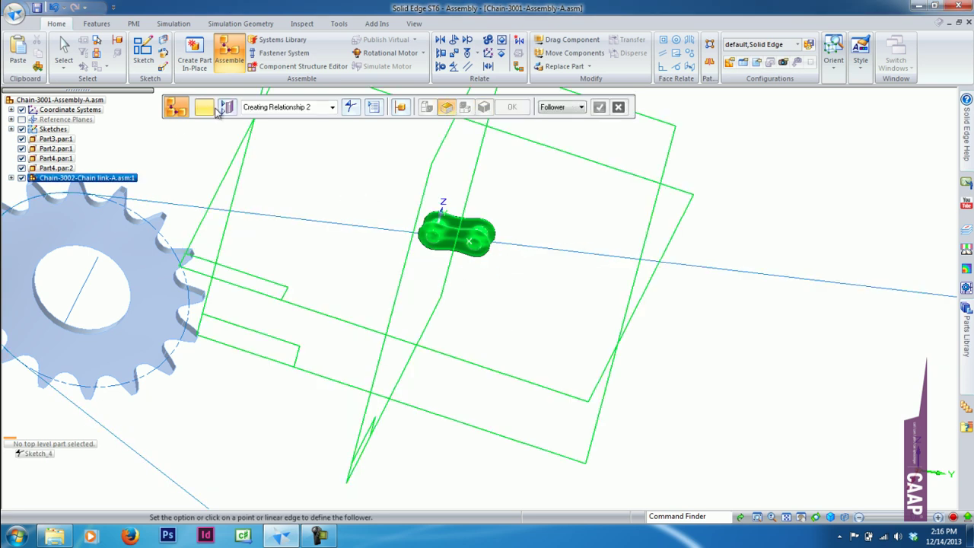
click(229, 52)
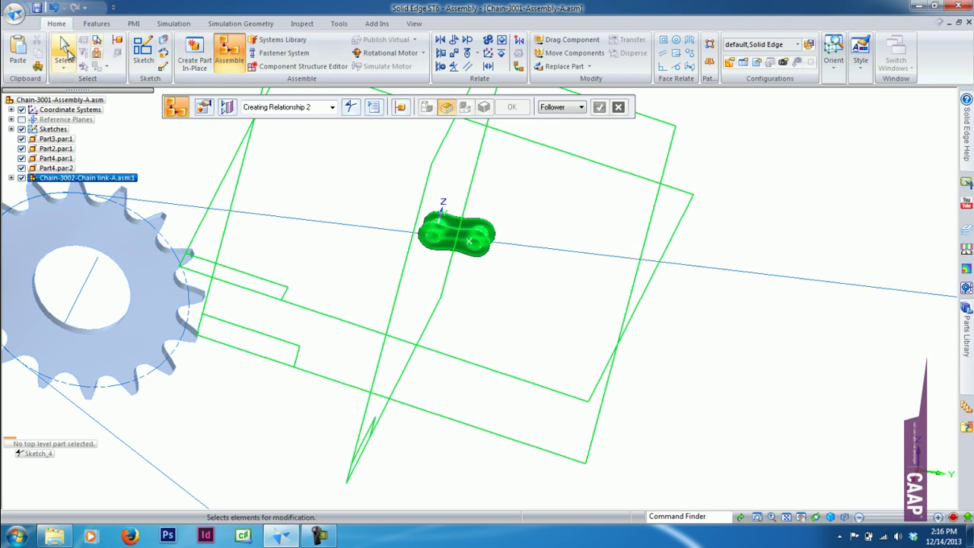
Step: Begin a Path relationship using the link hole's axis as follower, then abandon it
click(228, 52)
click(351, 106)
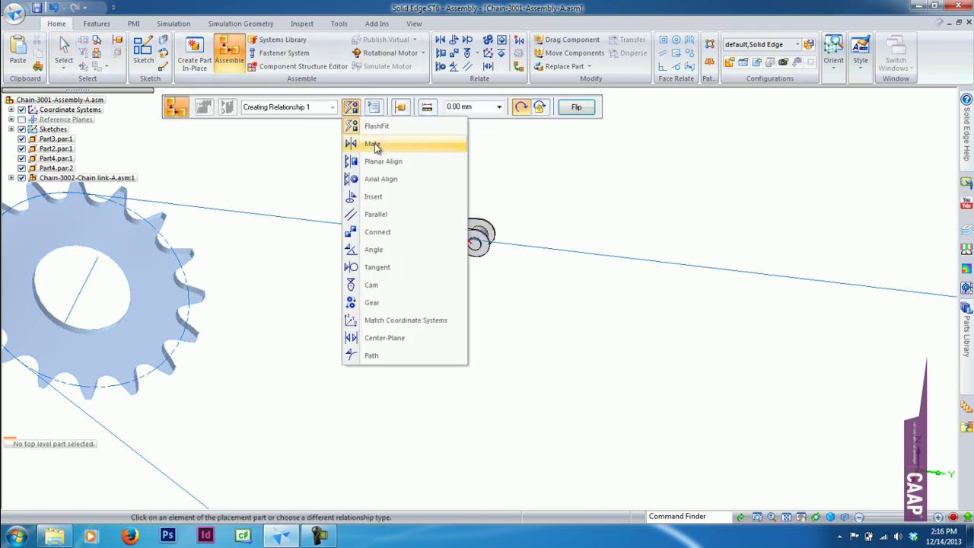
click(373, 354)
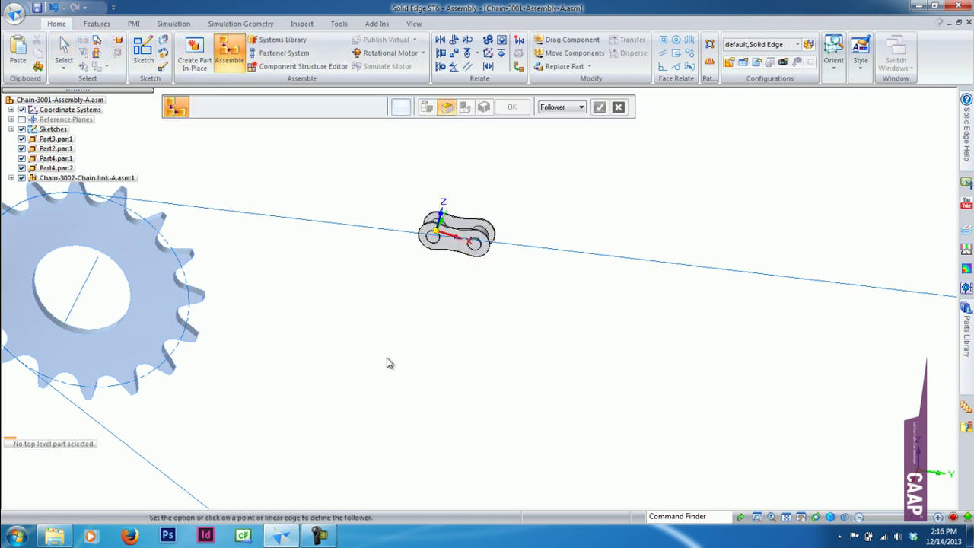
right_click(426, 248)
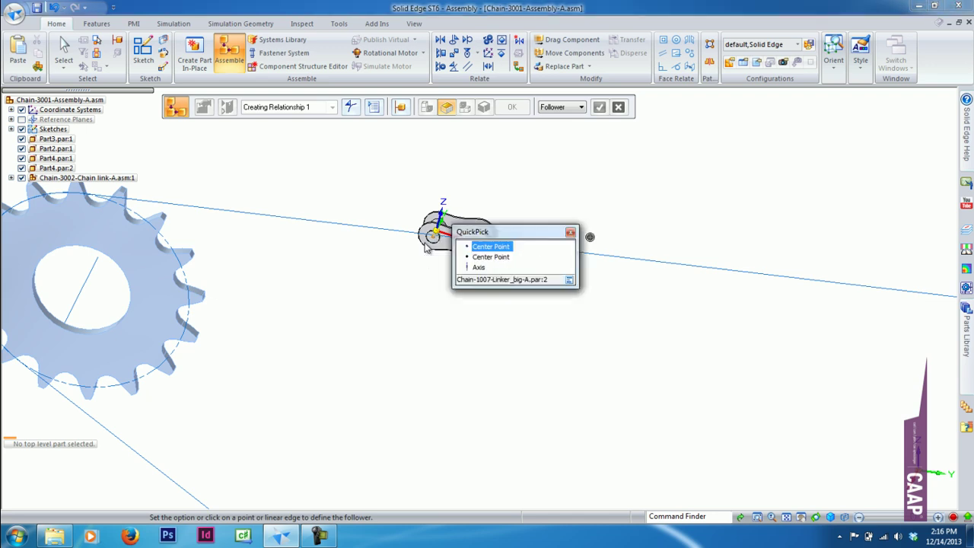
click(480, 268)
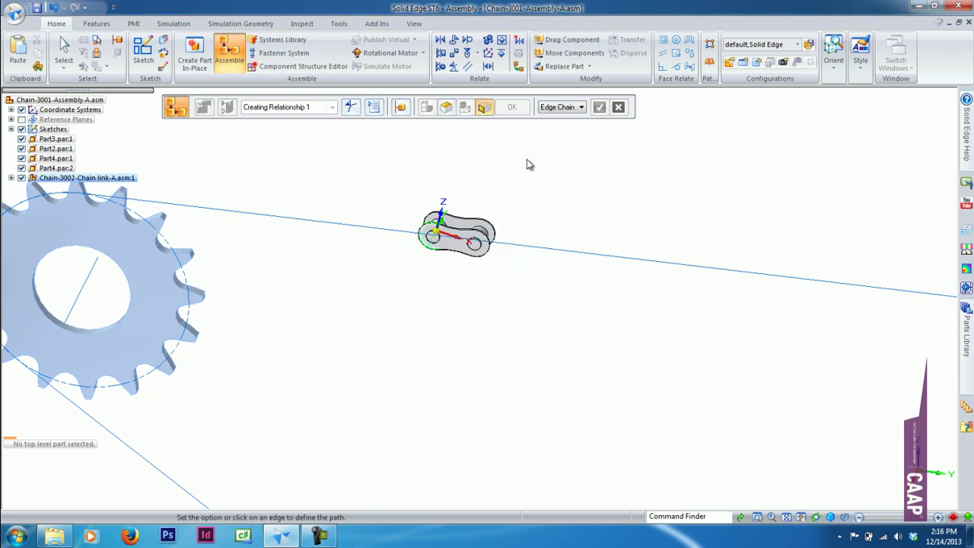
click(63, 47)
scroll(442, 178, up, 5)
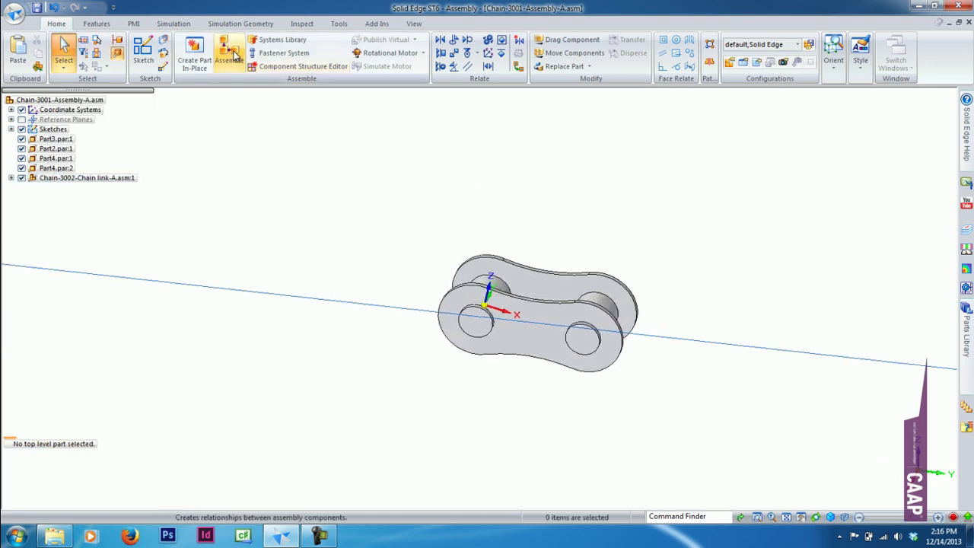
Step: Create the Path relationship with the hole's axis following the chain line
click(351, 107)
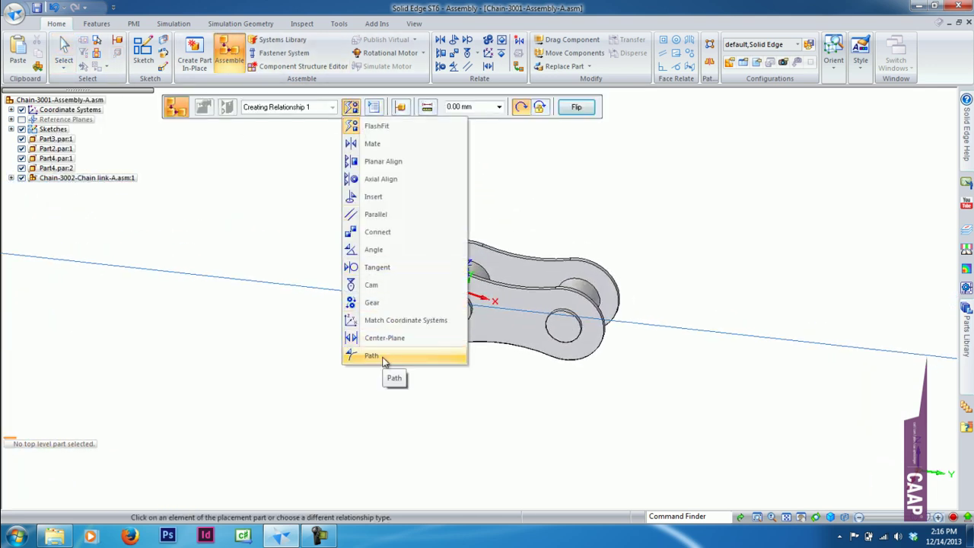
click(373, 356)
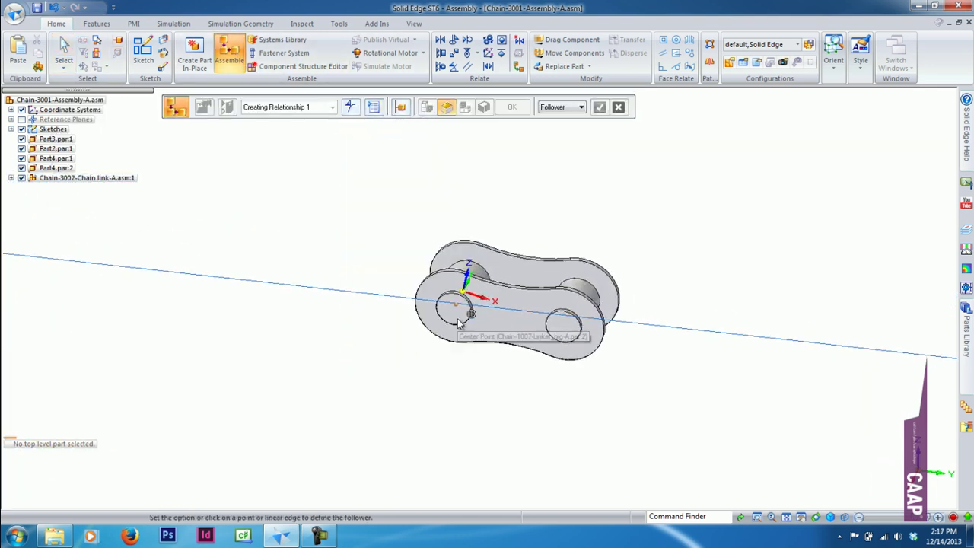
right_click(459, 324)
click(513, 346)
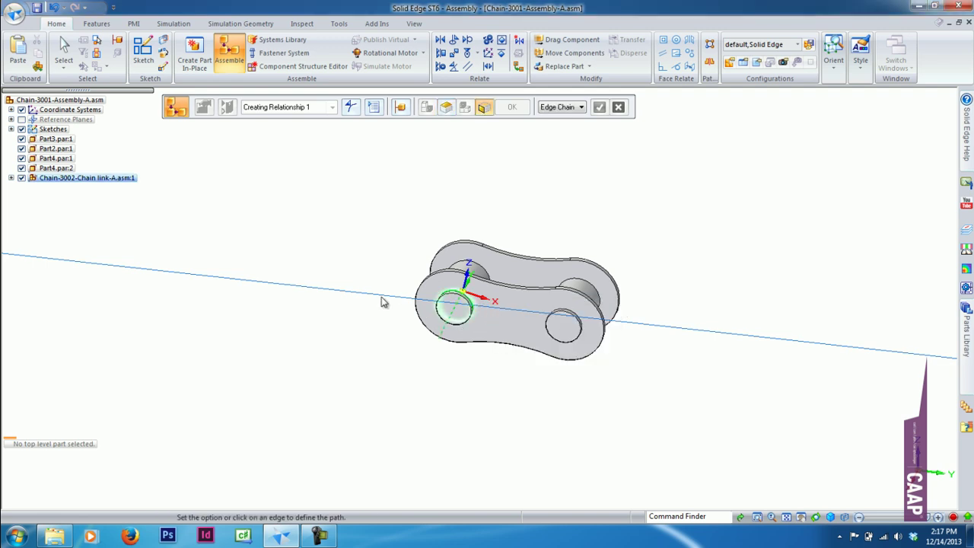
click(385, 298)
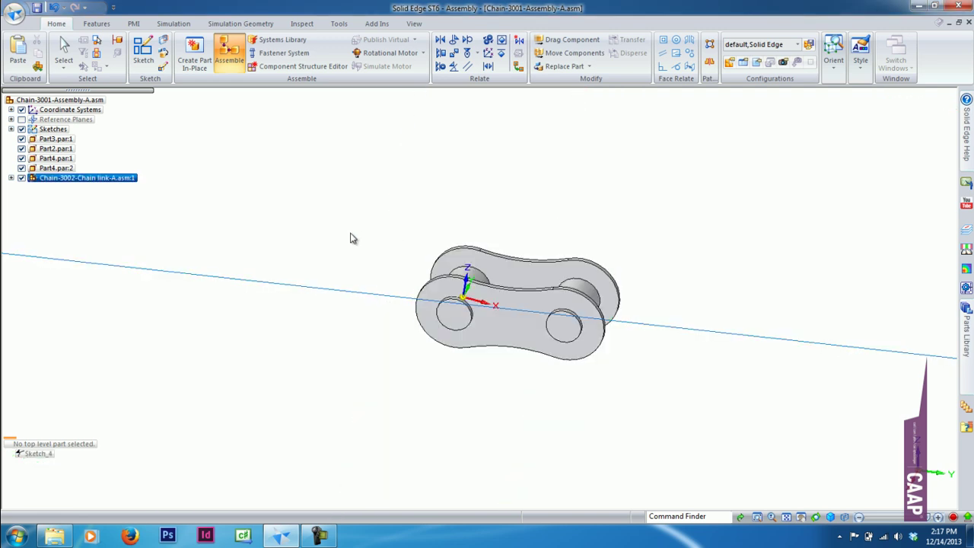
Step: Drag the chain link along the path from the top sprocket to the lower sprocket and back
click(551, 42)
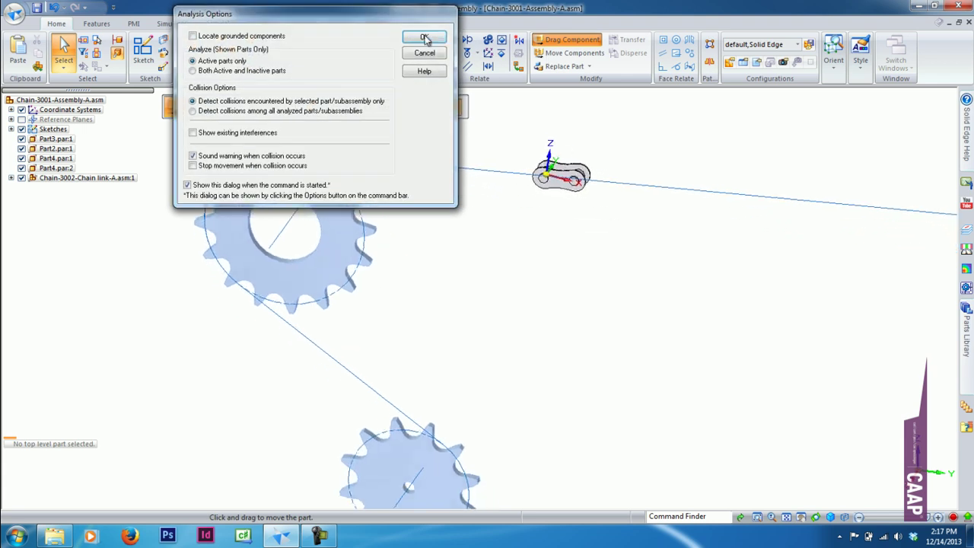
click(422, 37)
click(538, 213)
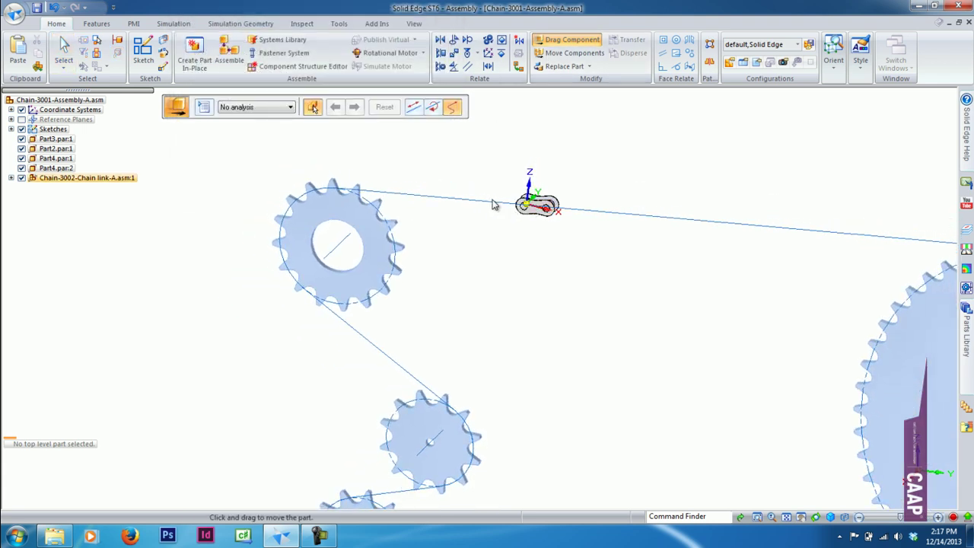
mouse_move(428, 199)
mouse_down()
mouse_move(259, 248)
mouse_move(334, 320)
mouse_move(413, 358)
mouse_move(428, 383)
mouse_move(343, 398)
mouse_move(312, 419)
mouse_move(487, 446)
mouse_move(822, 442)
mouse_move(850, 257)
mouse_move(582, 192)
mouse_move(284, 168)
mouse_up()
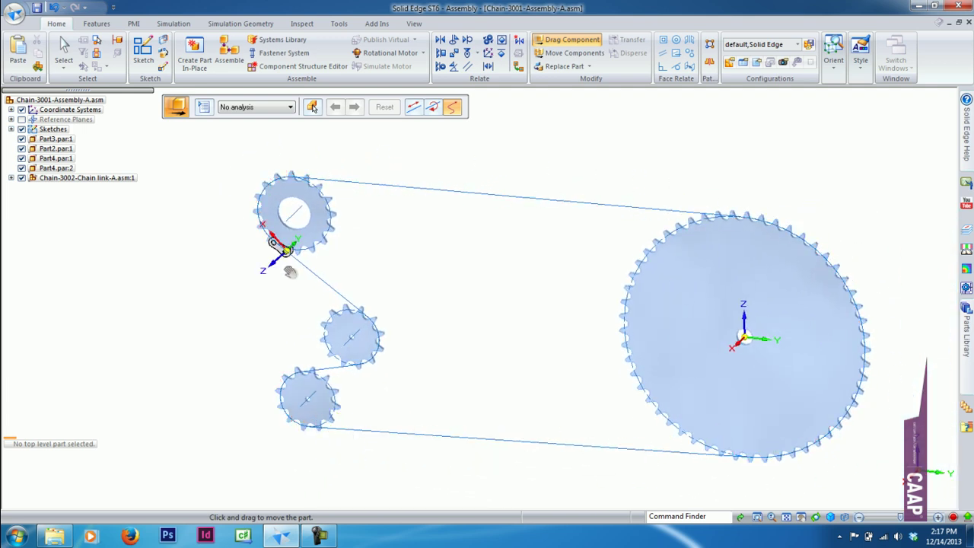
mouse_move(289, 272)
mouse_down()
mouse_move(373, 381)
mouse_move(248, 407)
mouse_up()
drag(368, 357, 283, 185)
Step: Switch to Physical motion and slide the link over the top sprocket to the large sprocket
scroll(358, 149, up, 3)
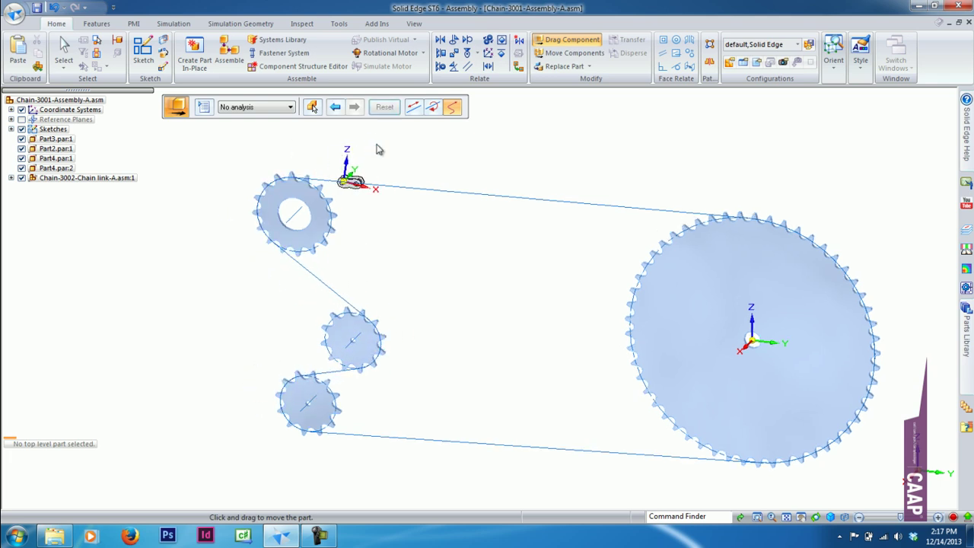
click(257, 107)
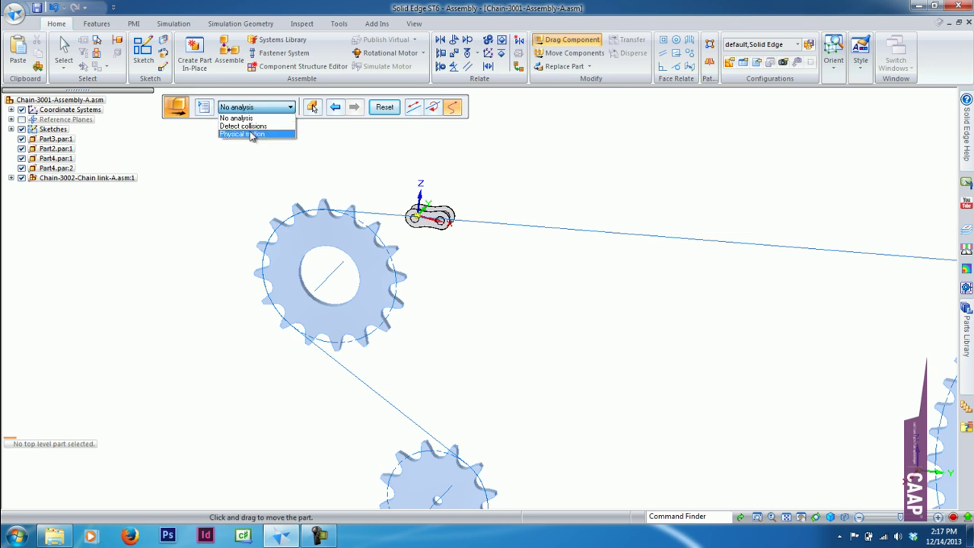
click(250, 134)
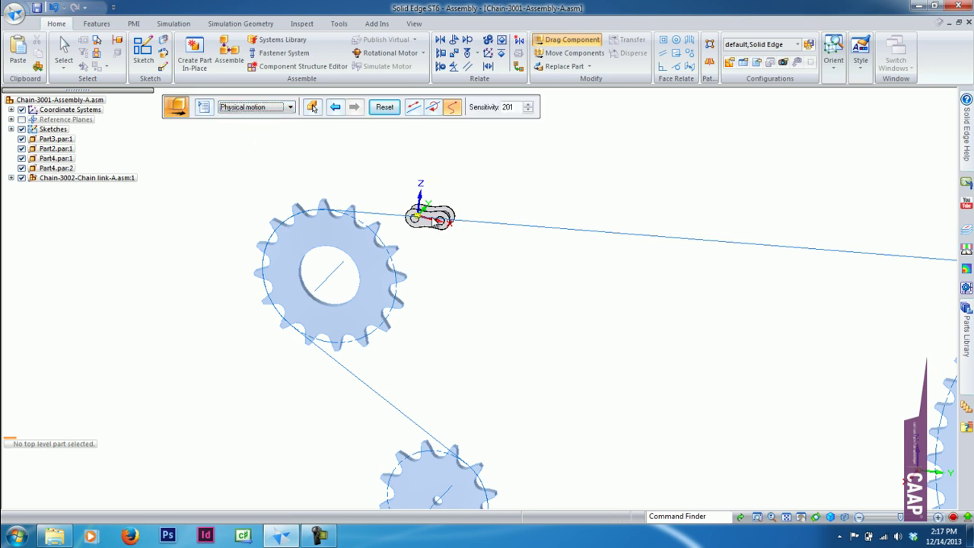
drag(414, 218, 300, 217)
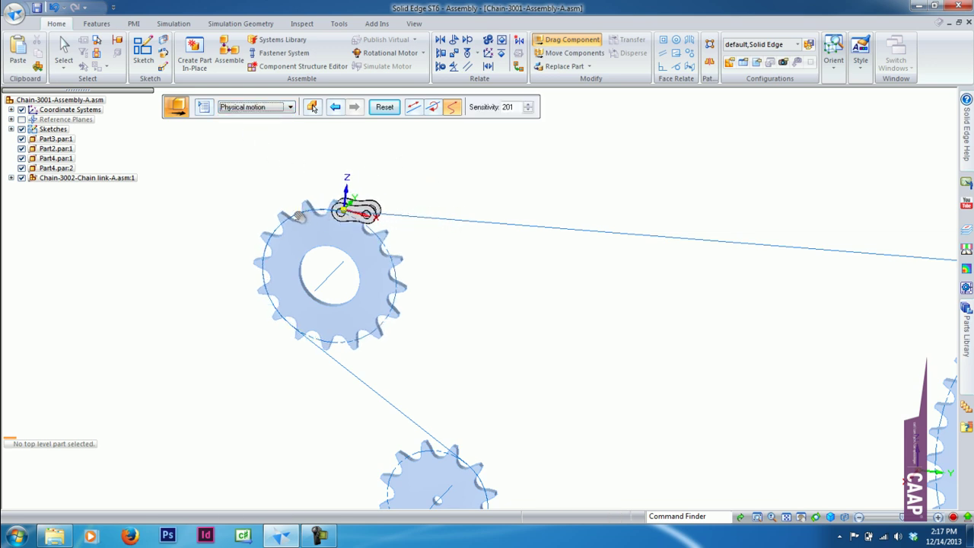
drag(336, 359, 204, 244)
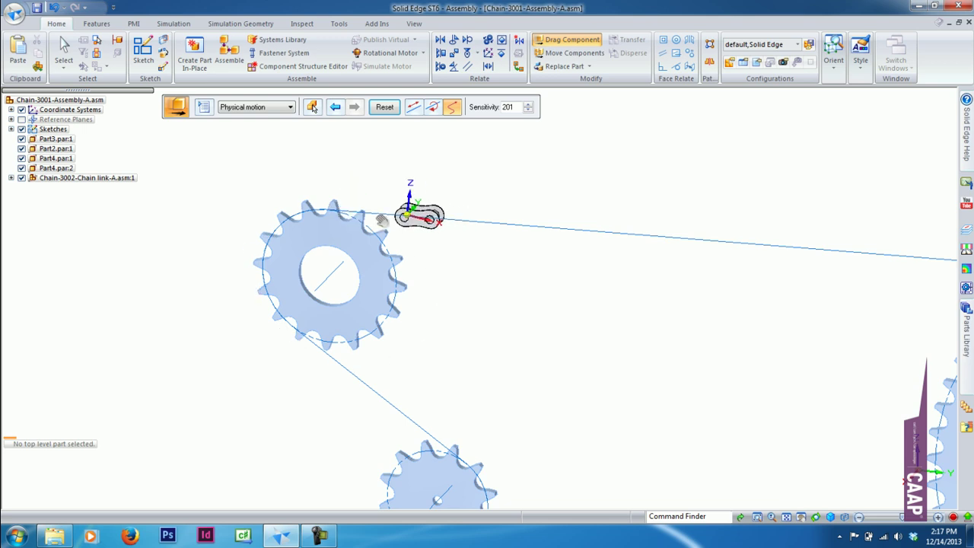
mouse_move(378, 253)
mouse_down()
mouse_move(440, 248)
mouse_move(602, 262)
mouse_up()
scroll(522, 261, down, 3)
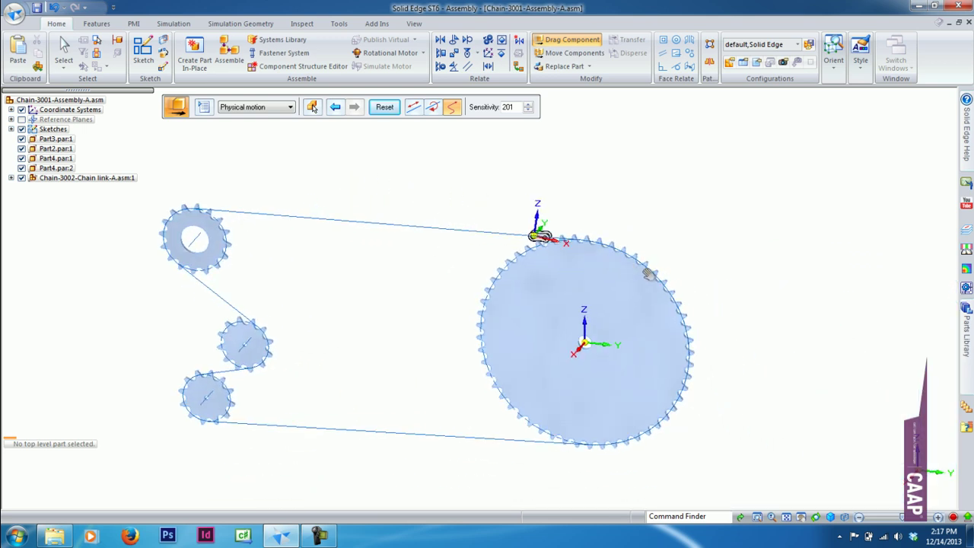
Step: Rotate the large sprocket under Physical motion, then end the drag test and fit the view
click(571, 40)
click(424, 37)
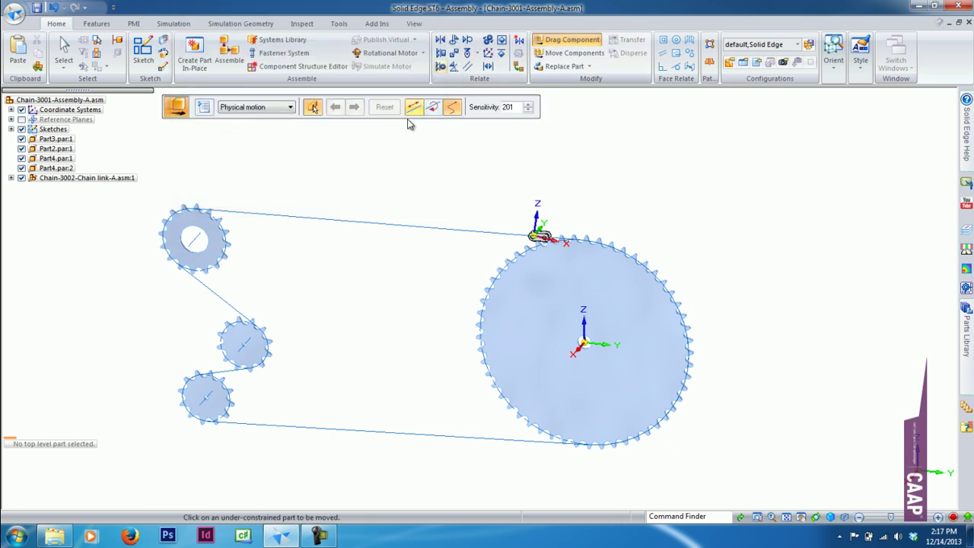
click(259, 107)
click(244, 137)
click(543, 278)
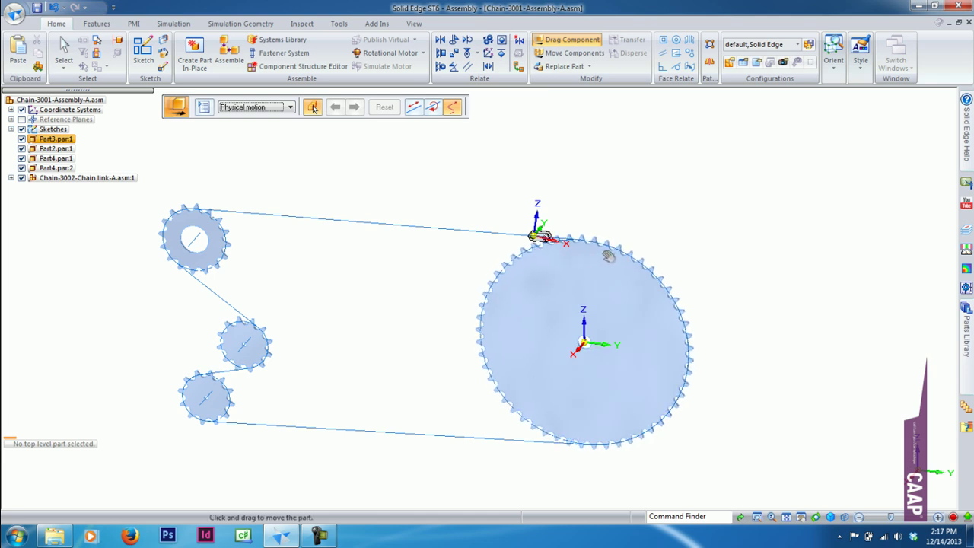
mouse_move(581, 422)
mouse_down()
mouse_move(495, 297)
mouse_move(571, 250)
mouse_up()
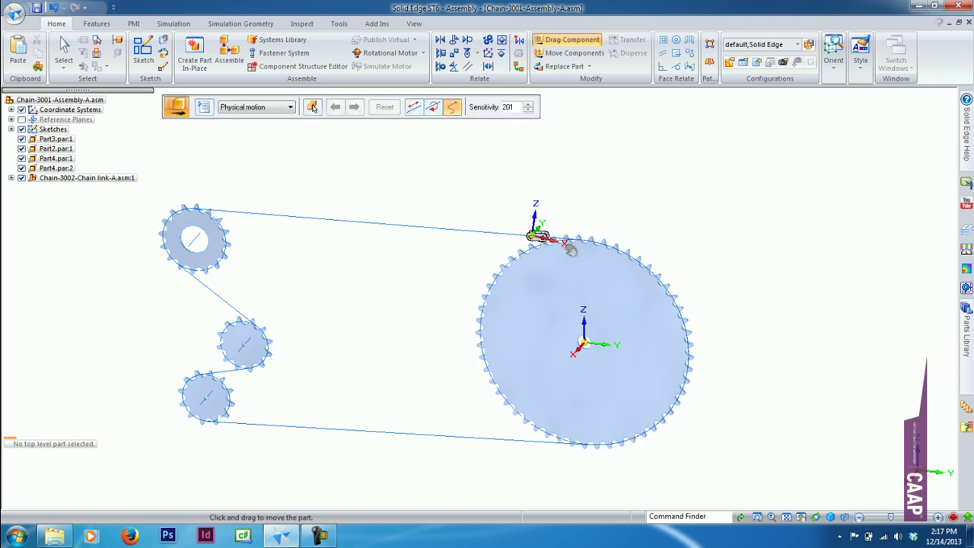
click(312, 108)
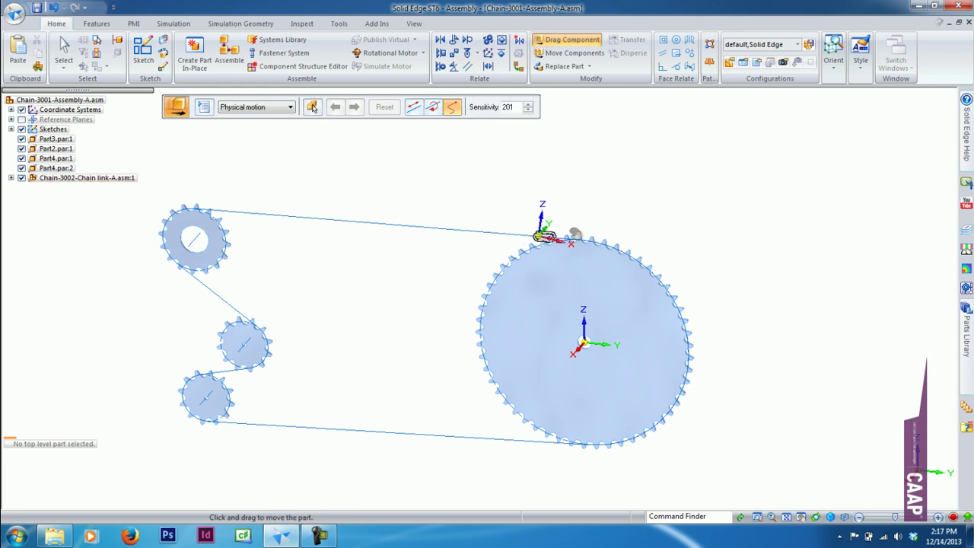
mouse_move(575, 234)
mouse_down()
mouse_move(662, 312)
mouse_move(667, 390)
mouse_move(615, 419)
mouse_move(496, 380)
mouse_move(506, 281)
mouse_move(660, 283)
mouse_move(696, 305)
mouse_move(684, 391)
mouse_move(652, 304)
mouse_move(528, 242)
mouse_move(444, 274)
mouse_move(419, 333)
mouse_move(561, 459)
mouse_move(687, 439)
mouse_up()
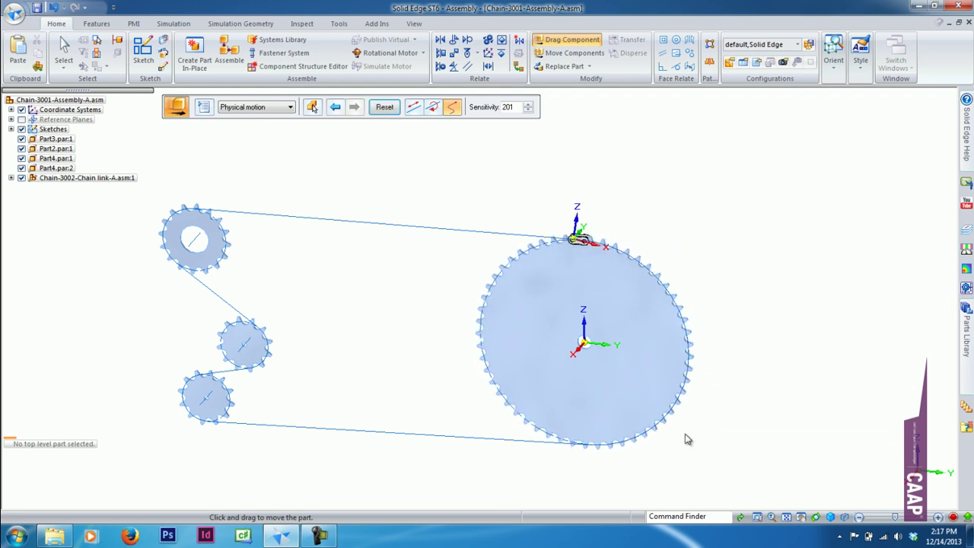
key(ctrl+f)
key(Escape)
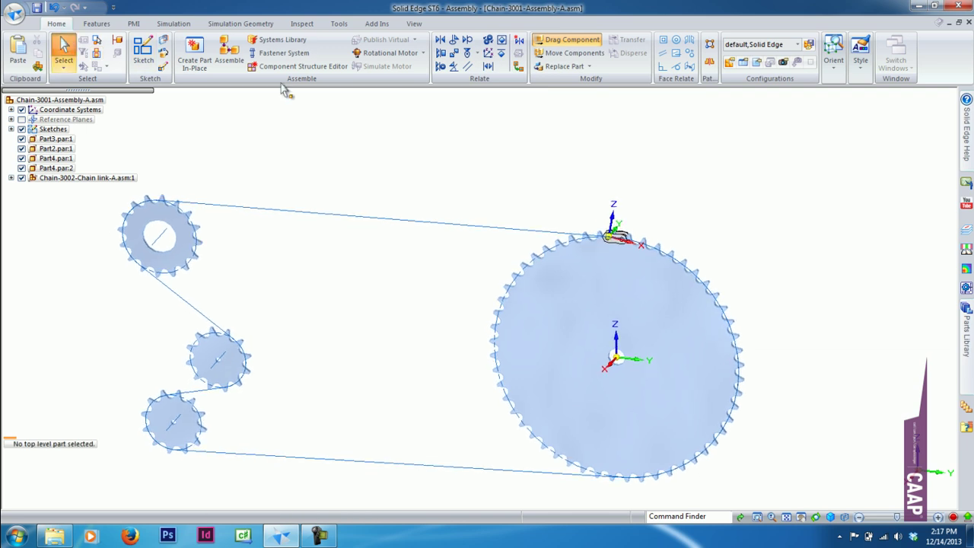
Step: Restart Drag Component and switch the analysis mode back to No Analysis
click(573, 40)
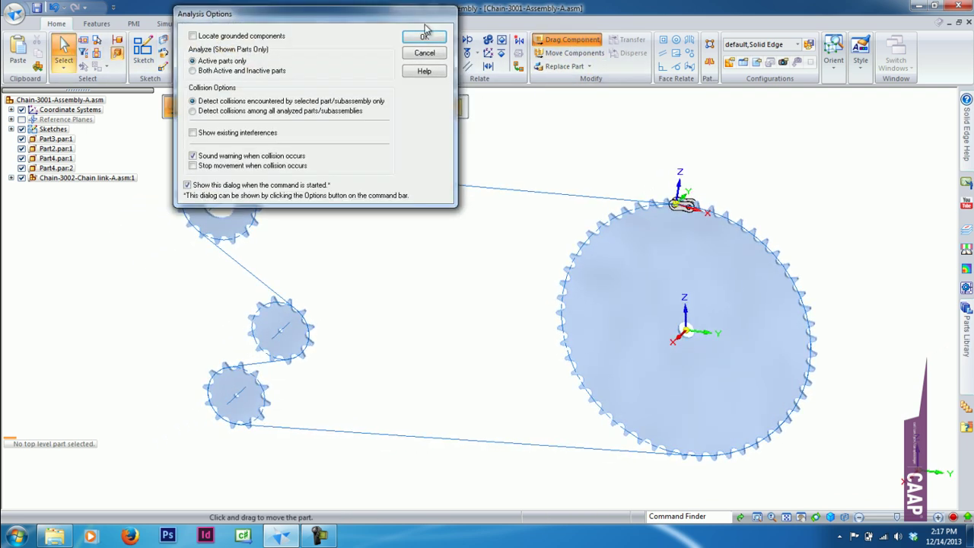
click(424, 35)
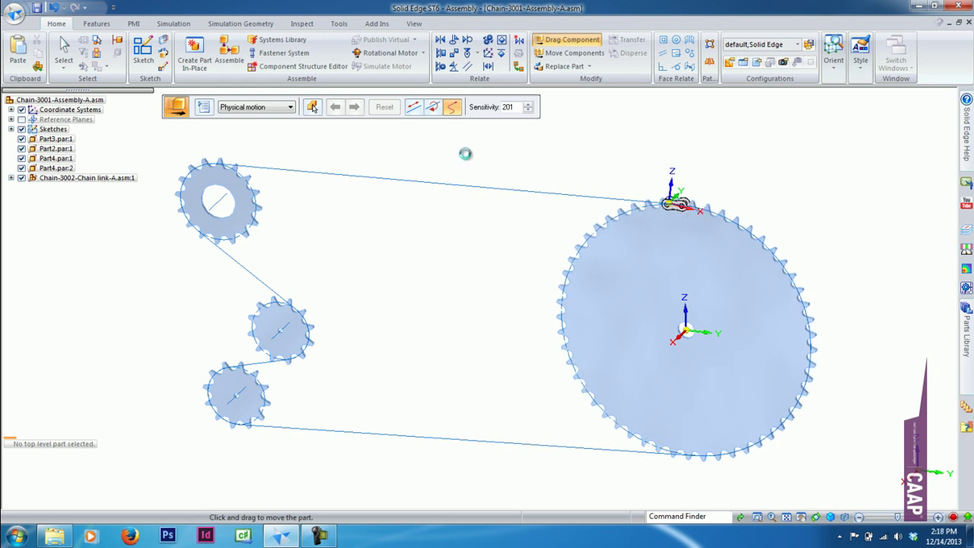
click(64, 53)
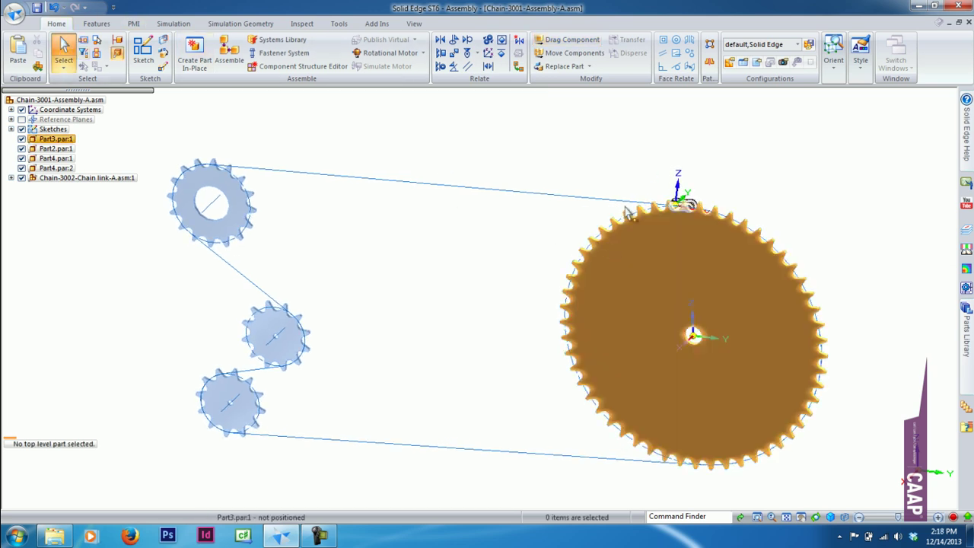
click(572, 39)
click(431, 55)
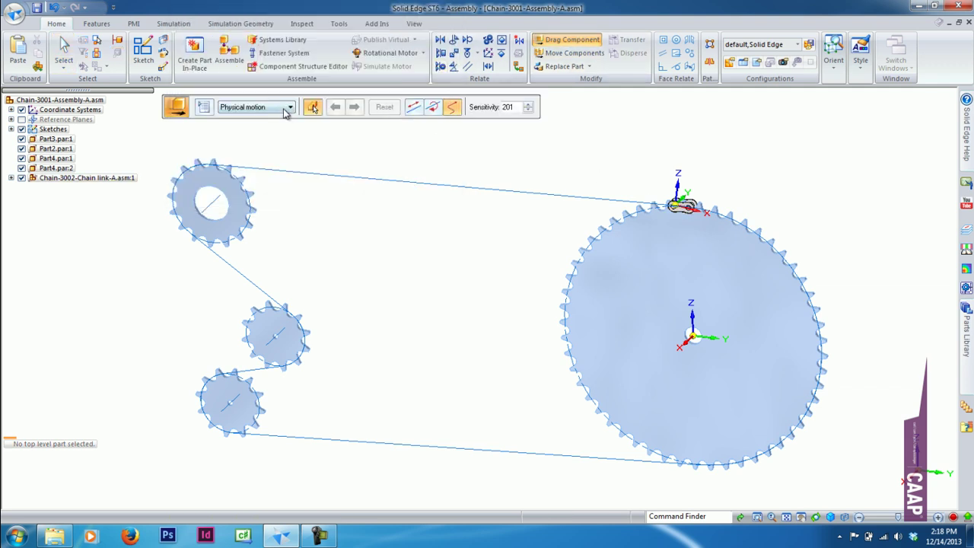
click(290, 107)
click(239, 124)
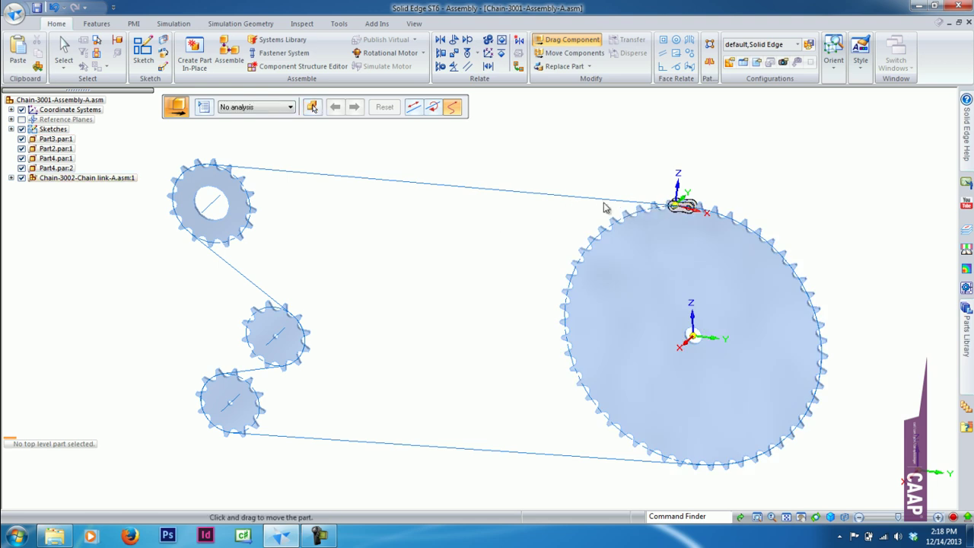
key(Escape)
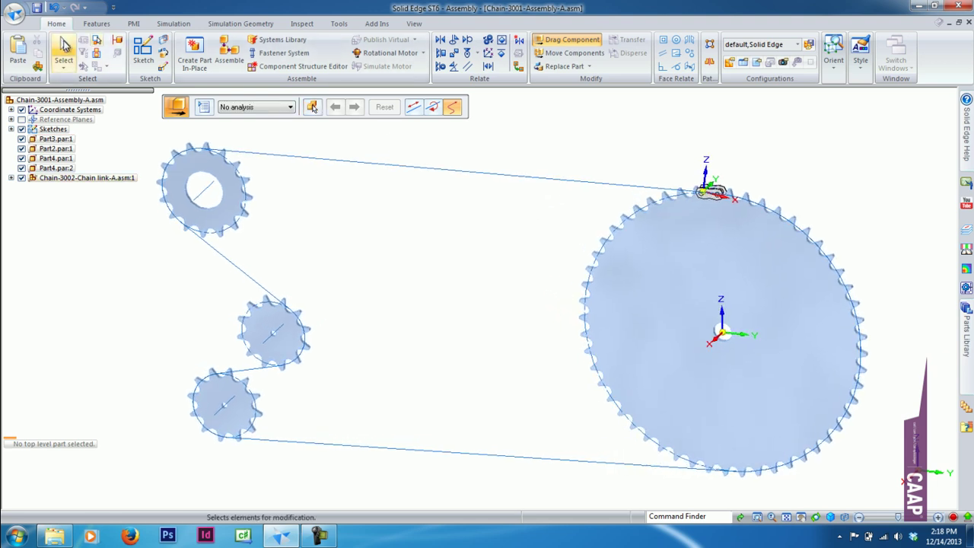
Step: Pull the chain link leftward along the path off the large sprocket onto the top run
click(567, 39)
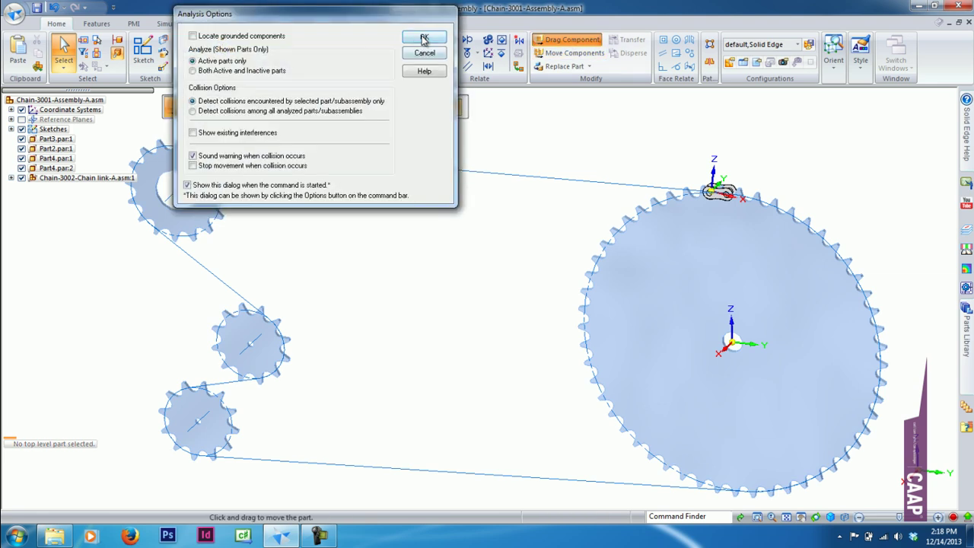
click(426, 38)
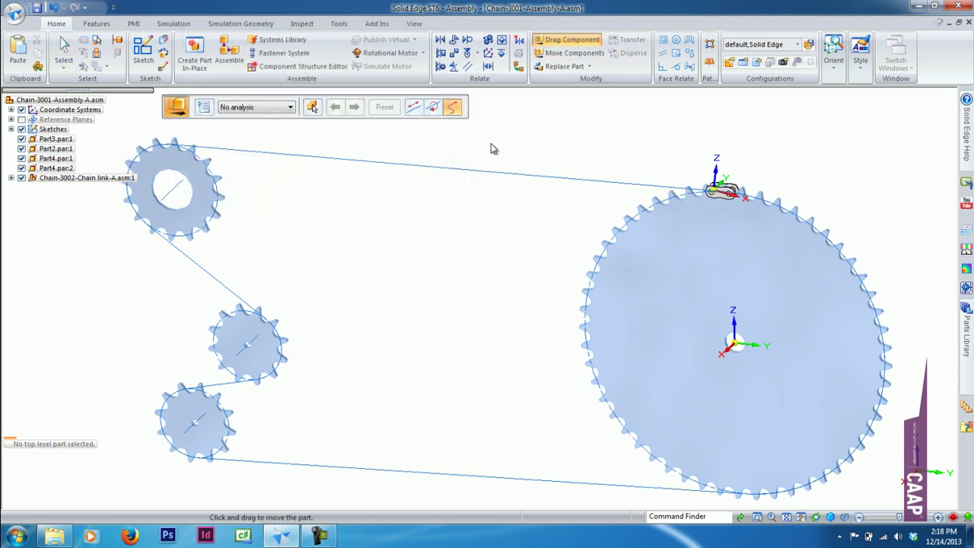
click(65, 47)
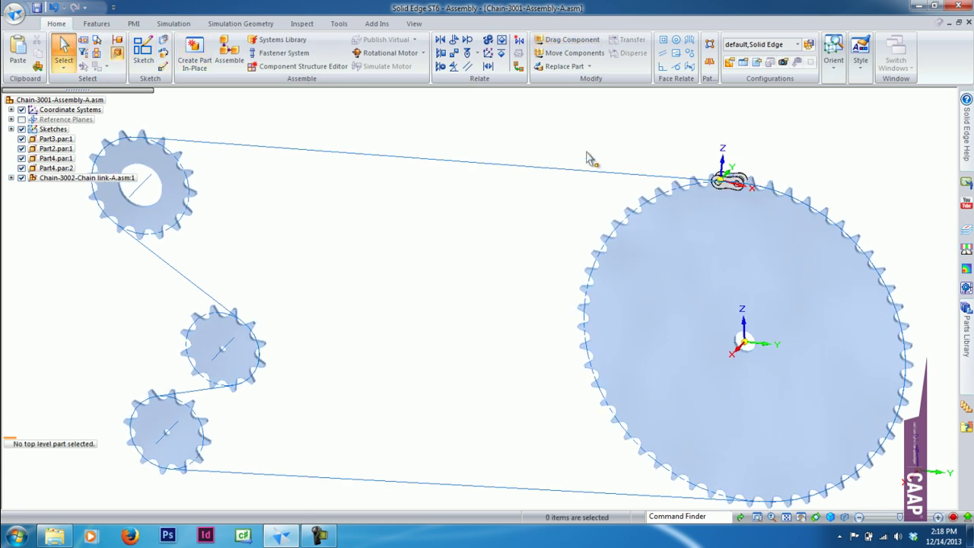
scroll(646, 167, up, 3)
scroll(631, 163, up, 3)
click(571, 39)
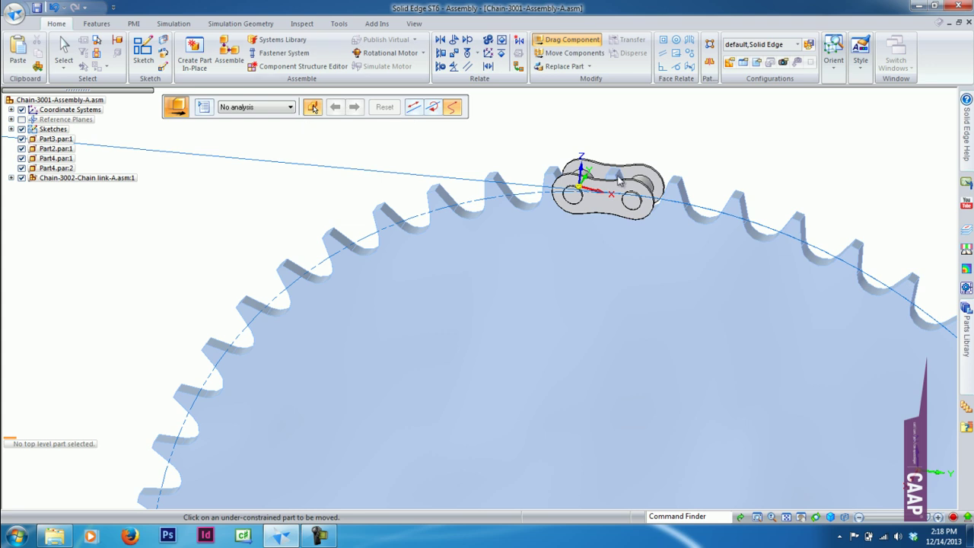
click(620, 179)
mouse_move(620, 179)
mouse_down()
mouse_move(316, 208)
mouse_move(567, 194)
mouse_up()
click(64, 49)
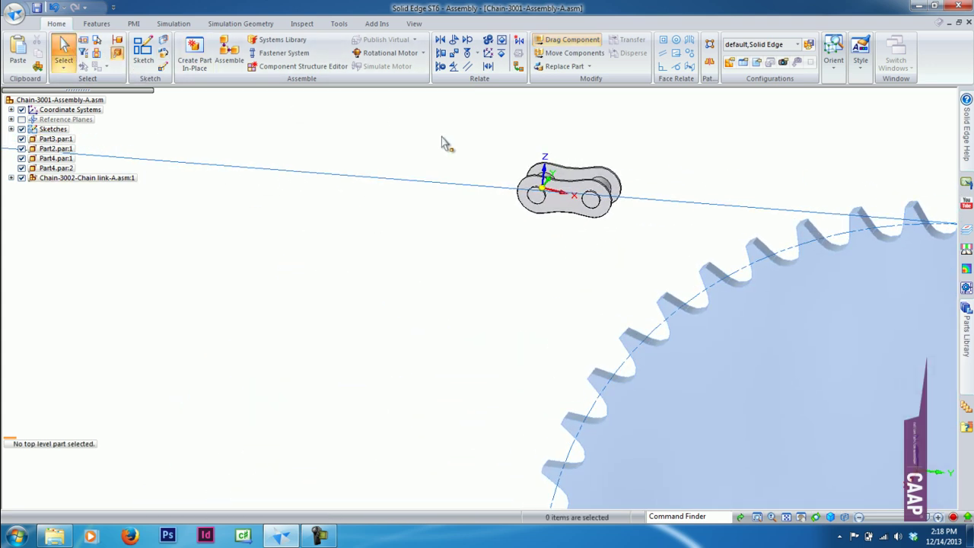
scroll(525, 205, up, 5)
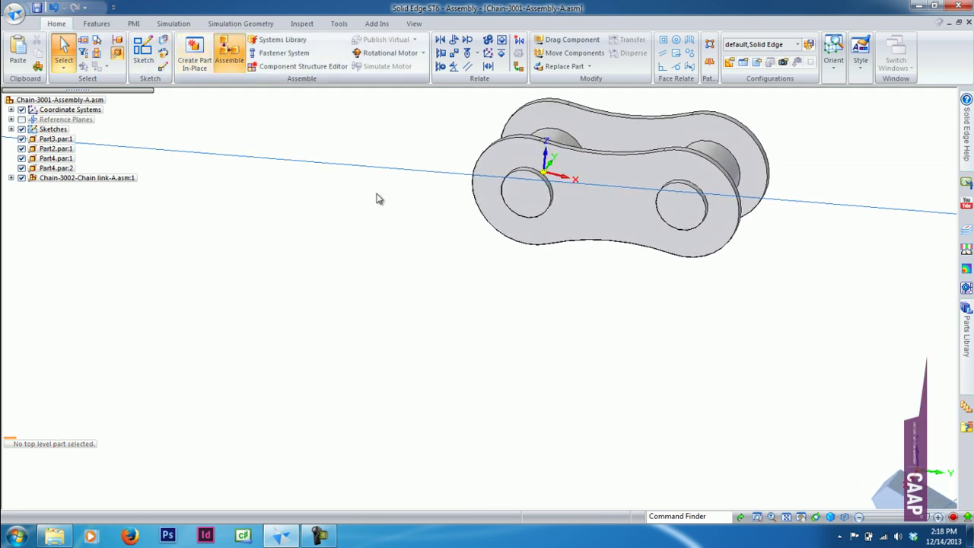
Step: Connect the link's pin axis to the chain path point on the small upper-left sprocket
click(351, 107)
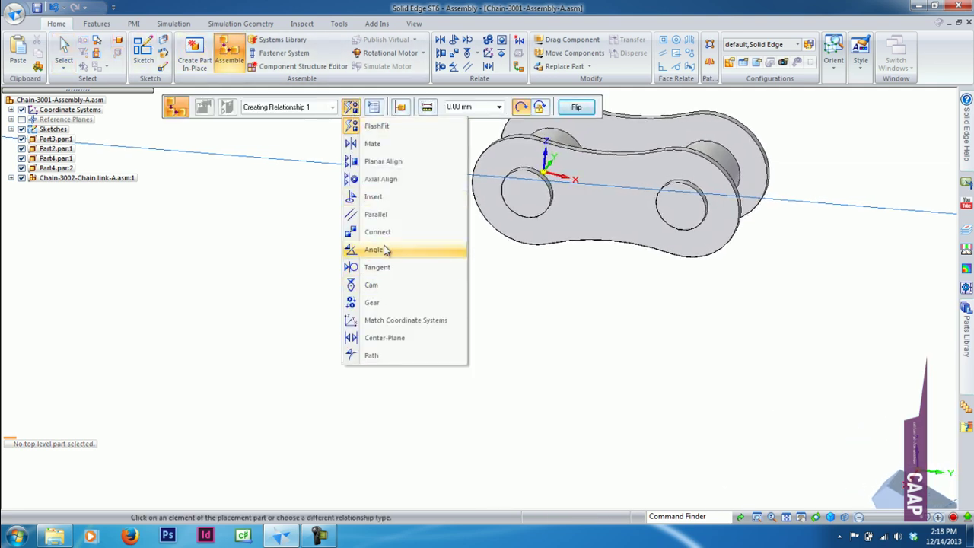
click(377, 231)
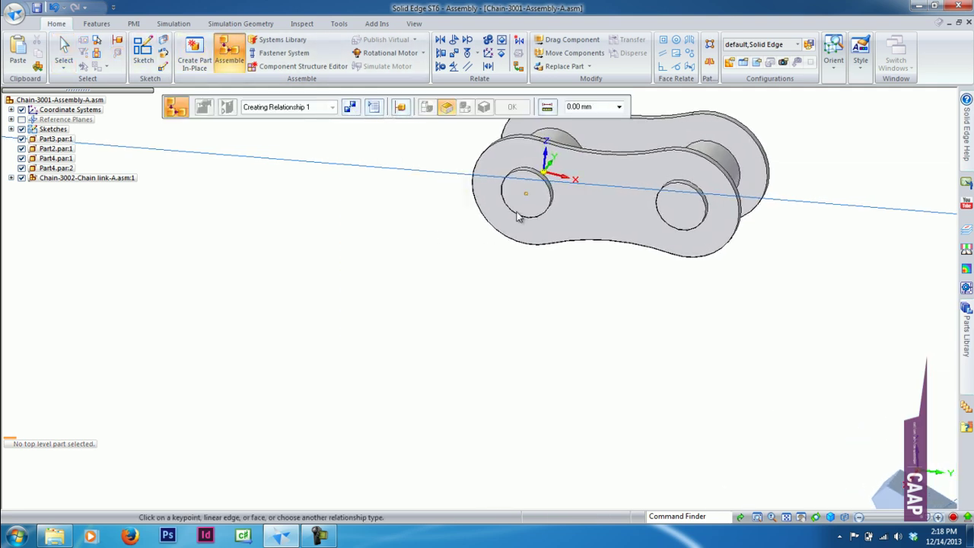
right_click(519, 213)
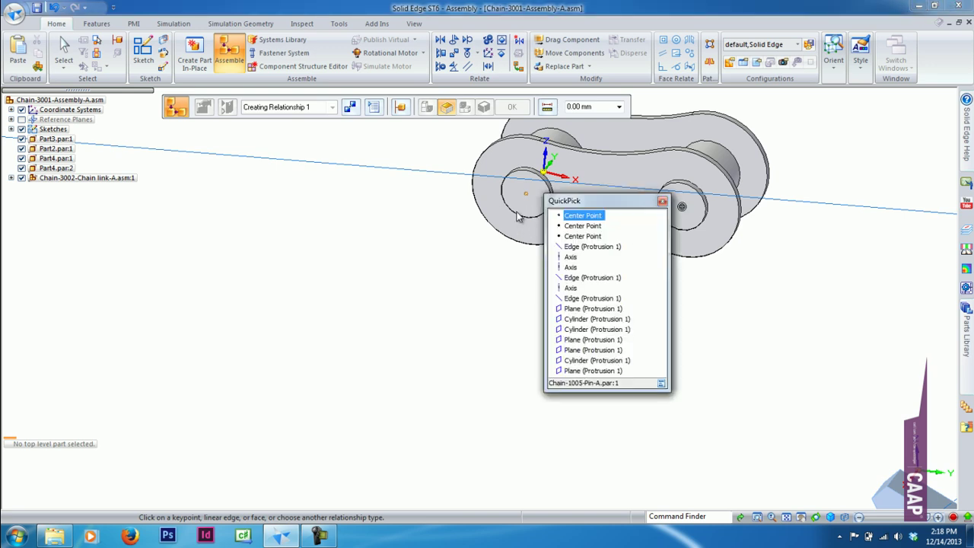
click(571, 258)
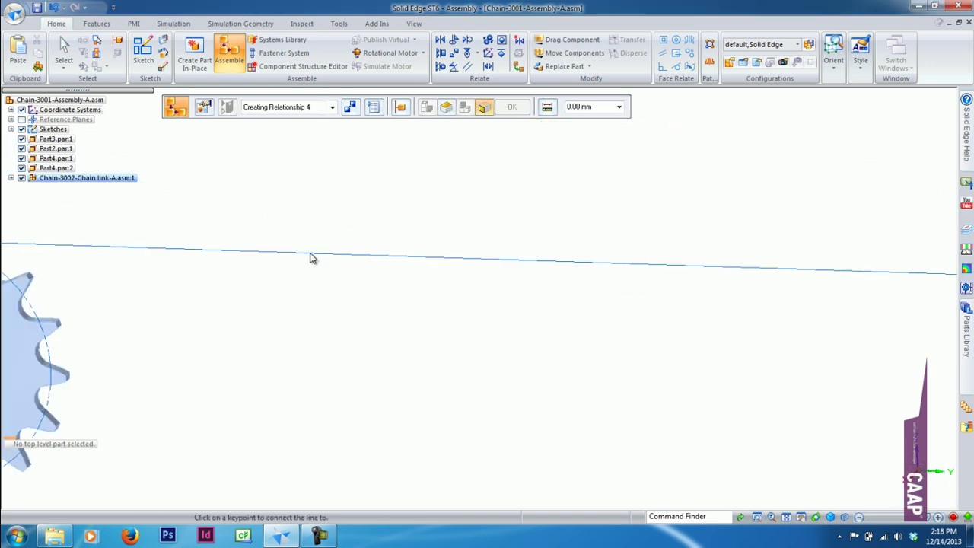
scroll(554, 287, up, 2)
scroll(563, 283, up, 3)
scroll(533, 211, up, 2)
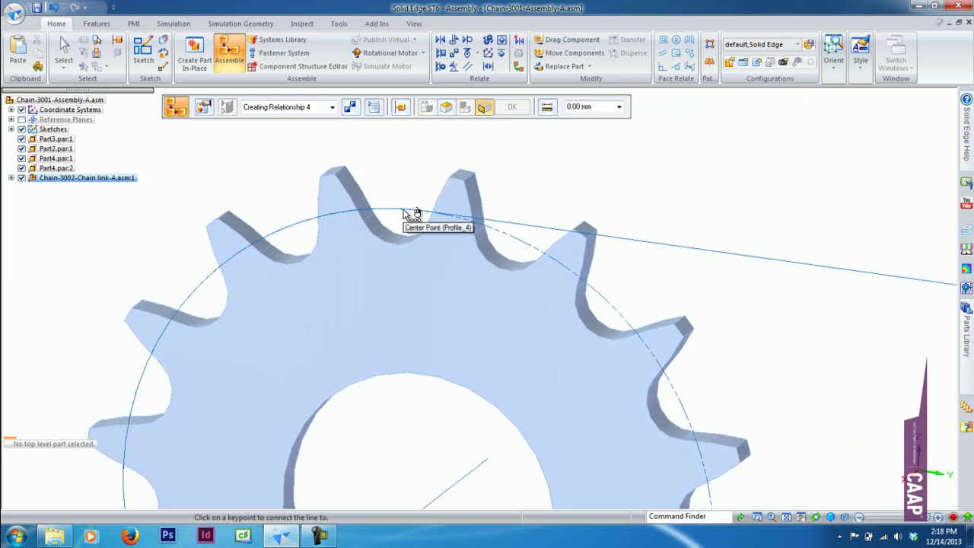
right_click(404, 214)
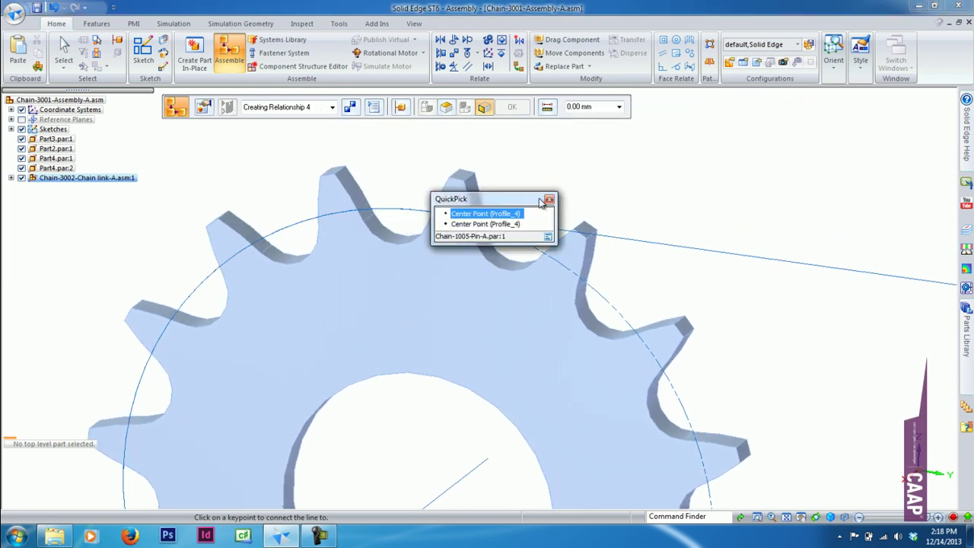
click(550, 200)
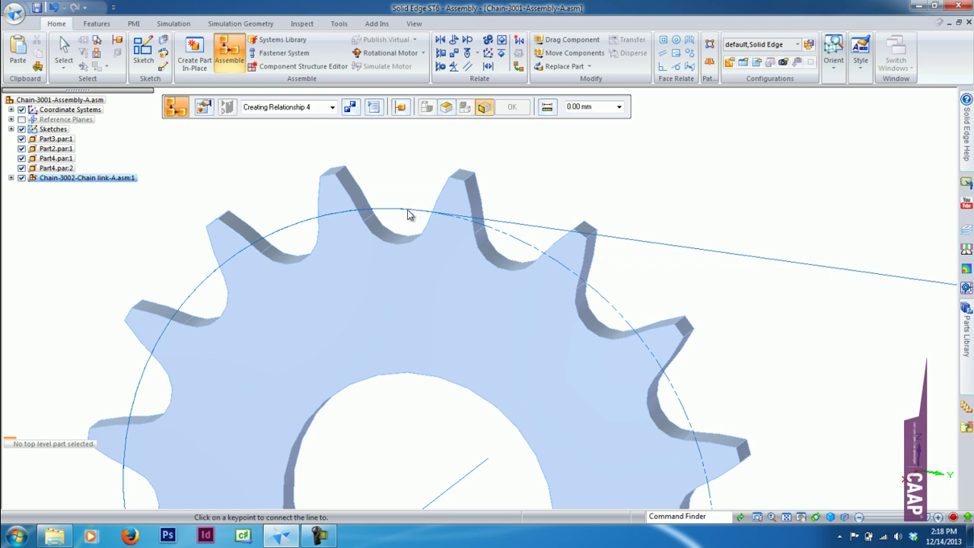
click(404, 214)
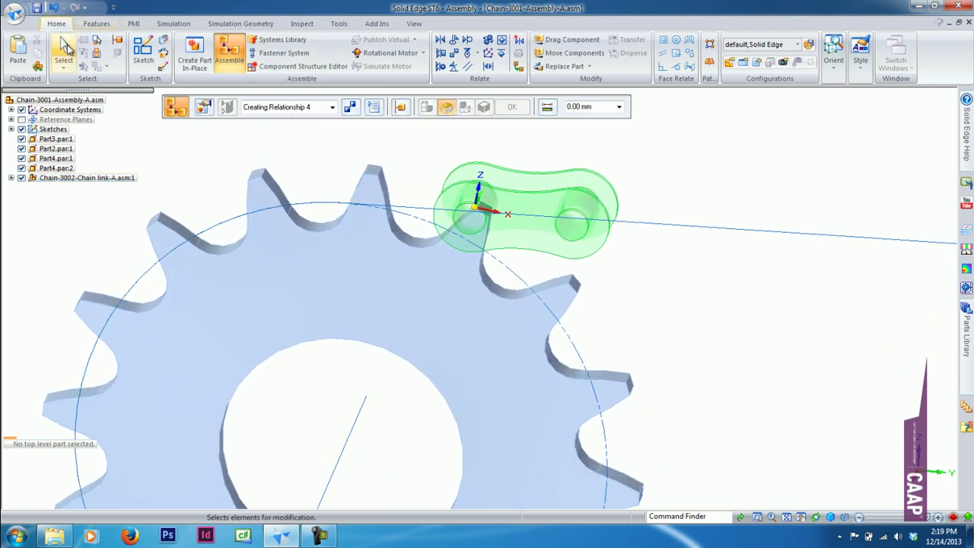
Step: Redo the Connect relationship, joining the pin axis to the Profile_4 vertex on the path
click(228, 52)
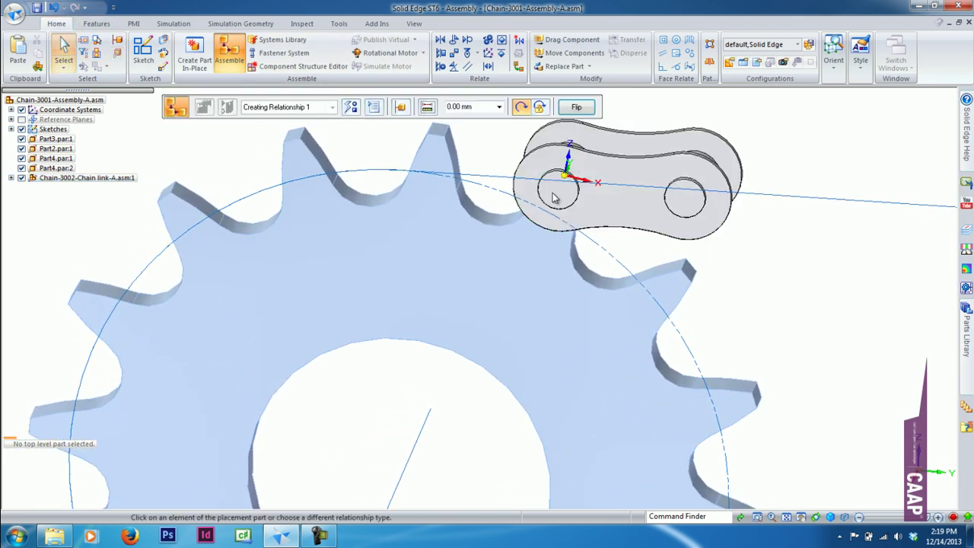
click(350, 107)
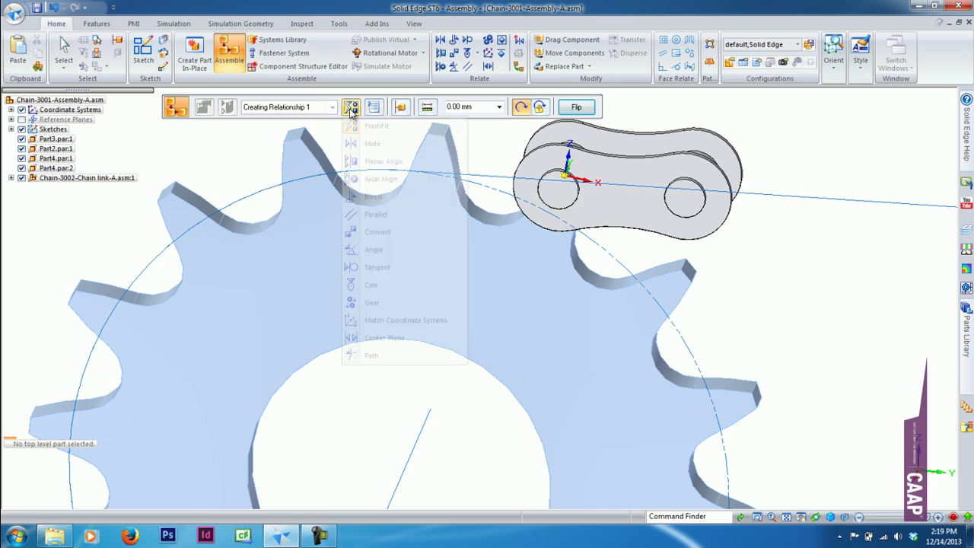
click(395, 236)
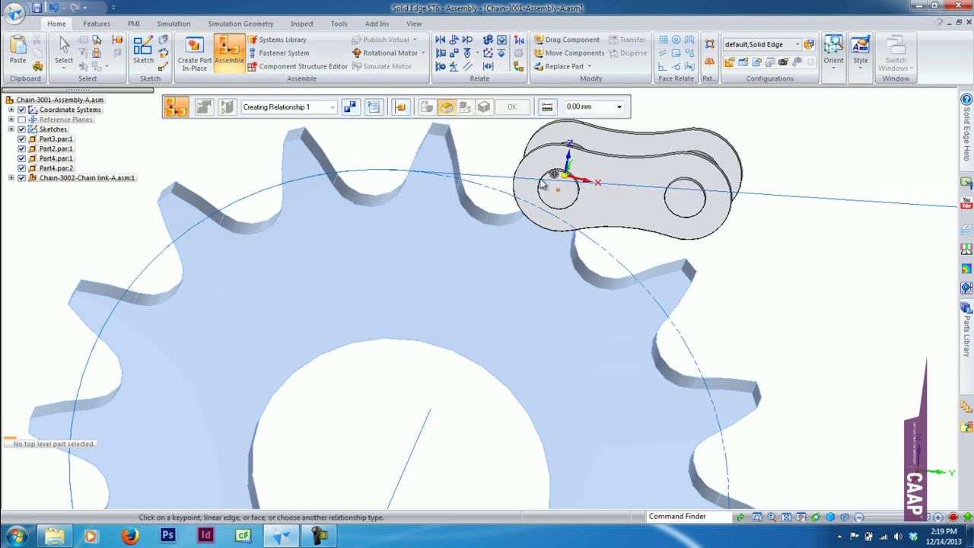
right_click(549, 185)
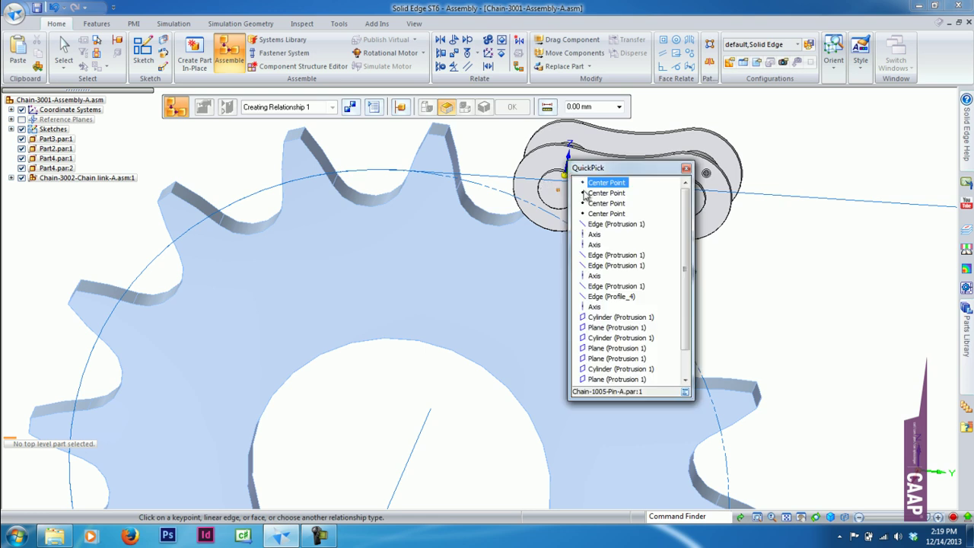
click(595, 235)
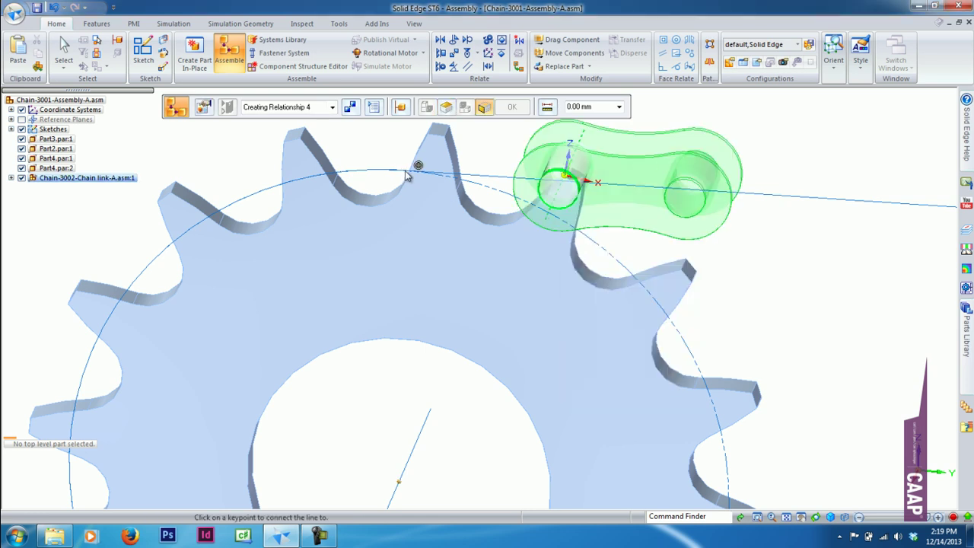
right_click(407, 174)
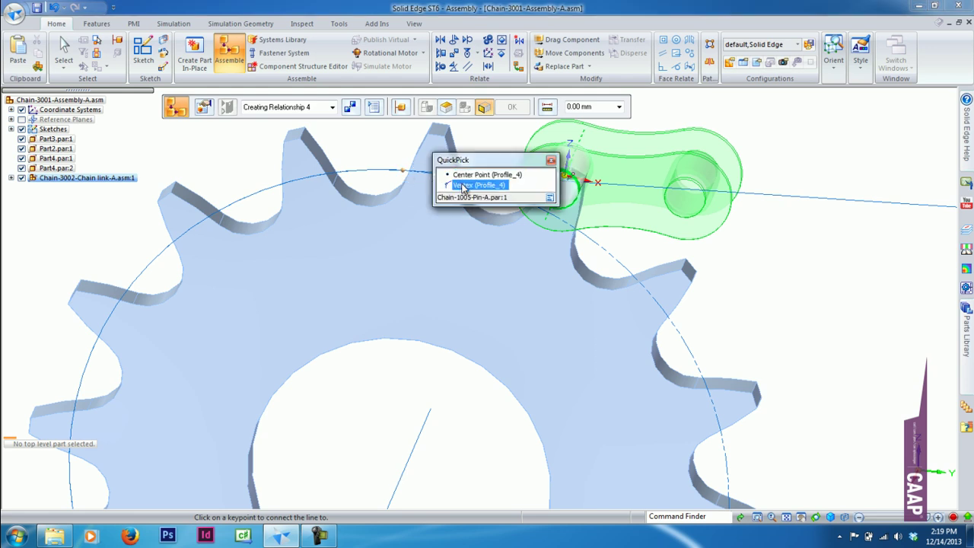
click(463, 186)
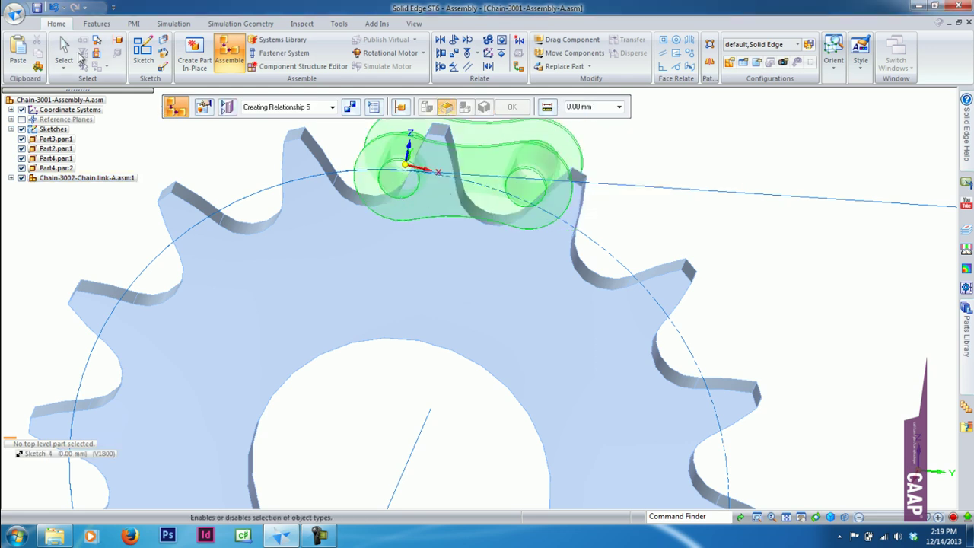
click(63, 47)
scroll(505, 206, down, 5)
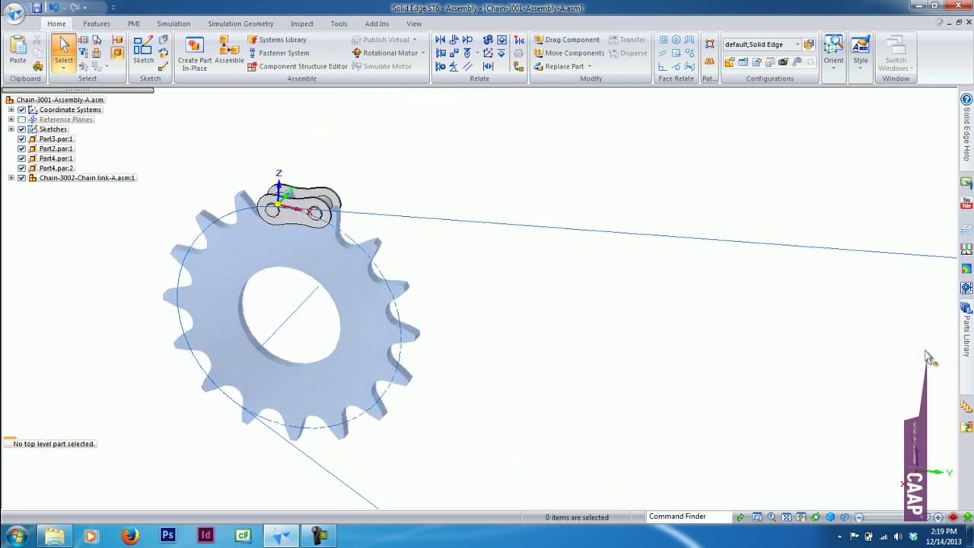
Step: Drag Chain-1008-Linker_small-A from the library and place a second small linker
click(962, 337)
click(877, 173)
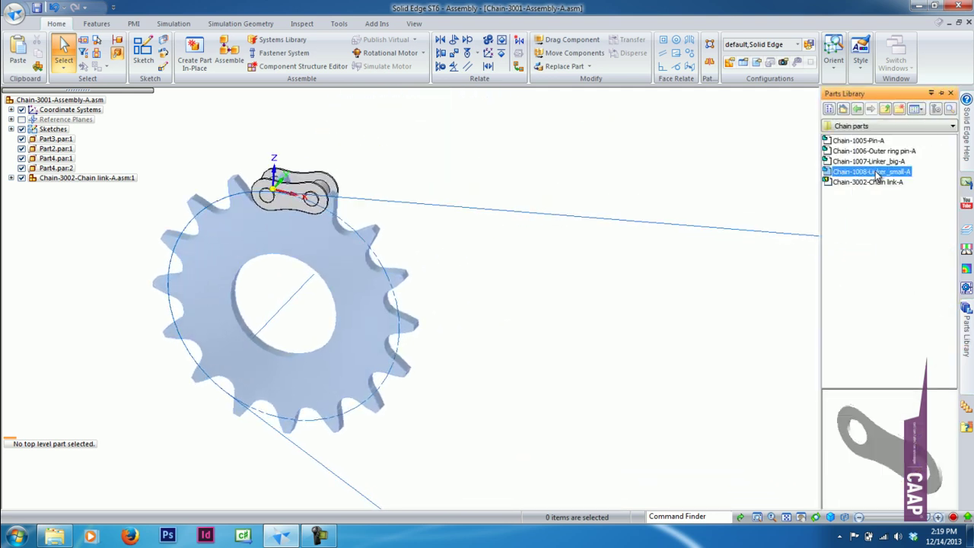
drag(734, 173, 735, 173)
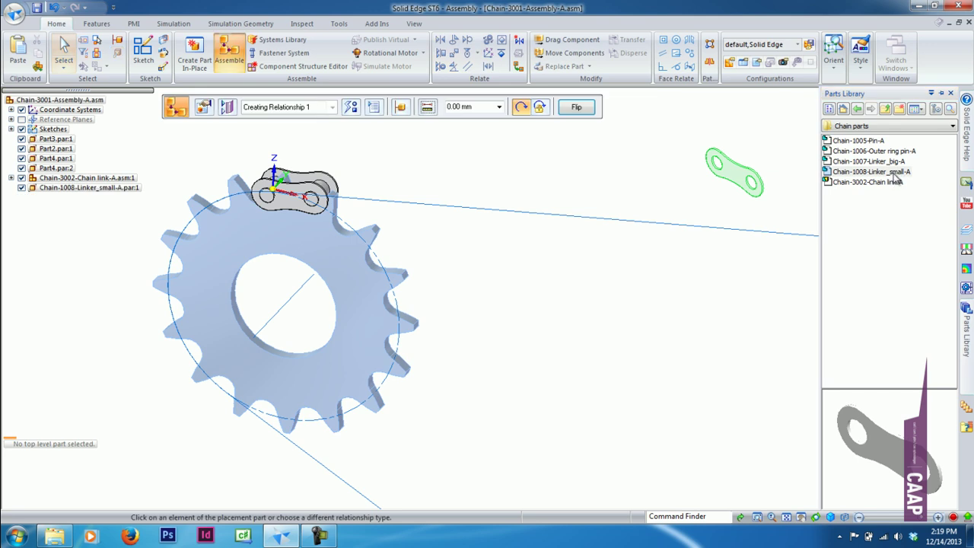
click(647, 180)
scroll(650, 178, up, 2)
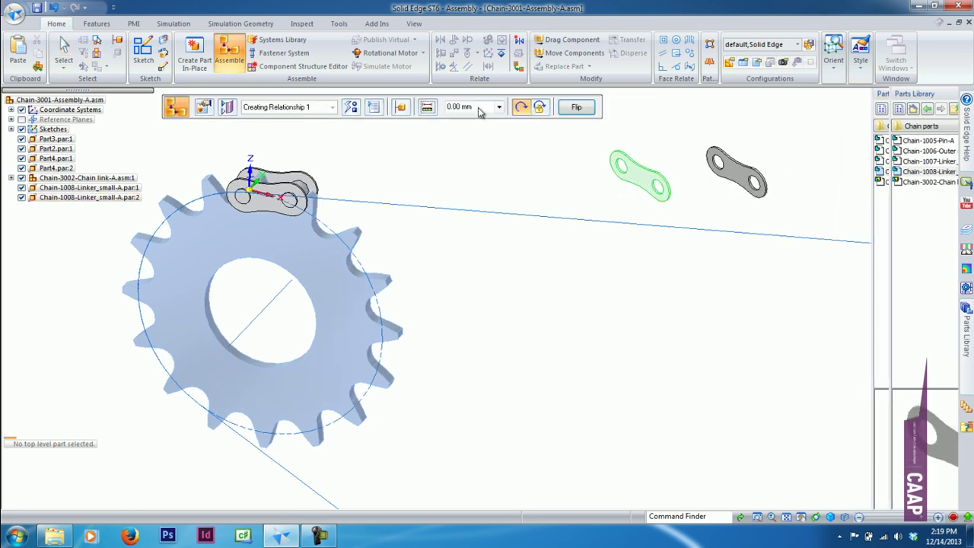
scroll(580, 198, up, 2)
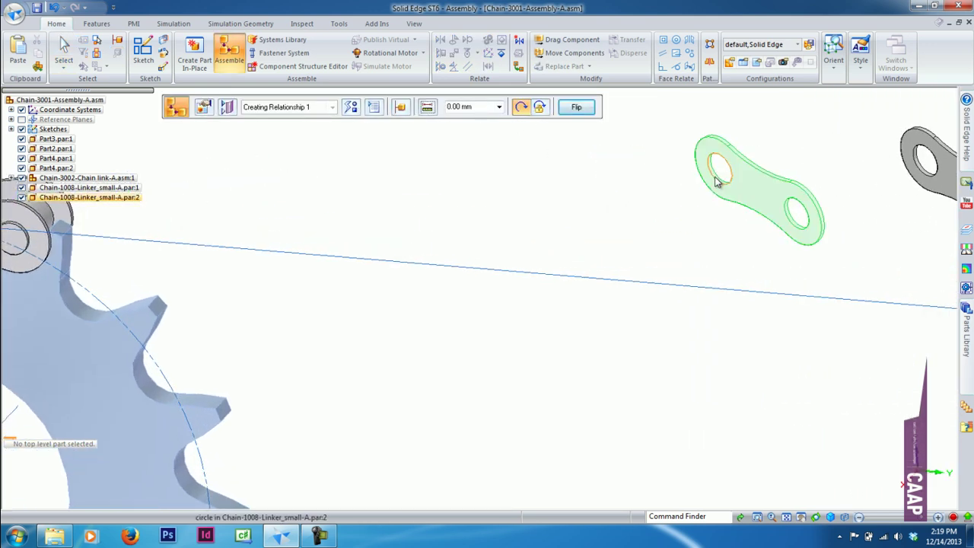
Step: Align the linker's hole with the link's pin and mate its flat face to the link
right_click(715, 182)
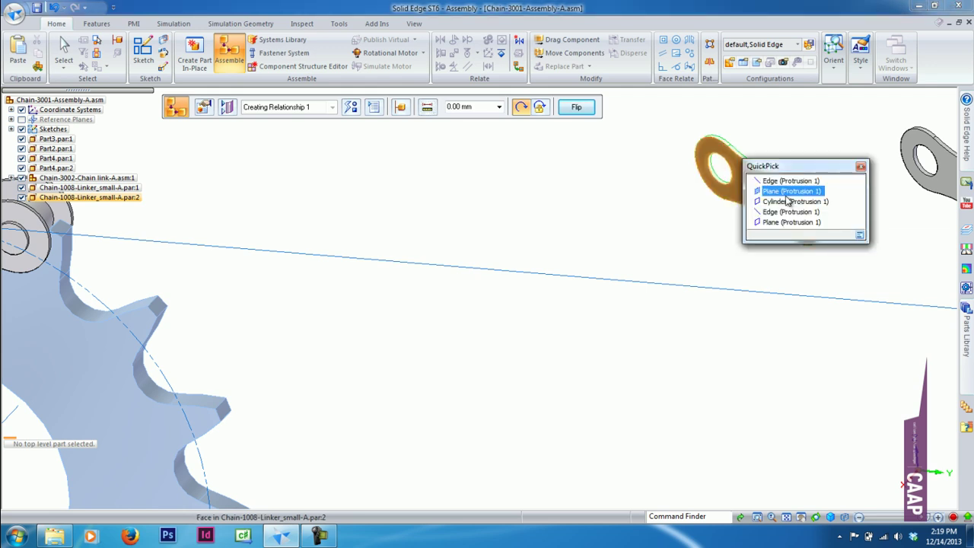
click(761, 202)
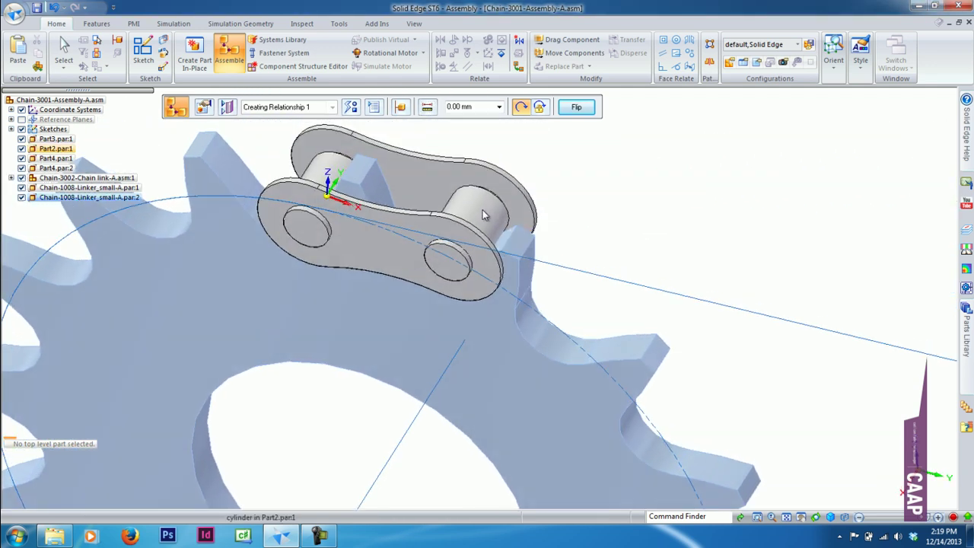
click(483, 216)
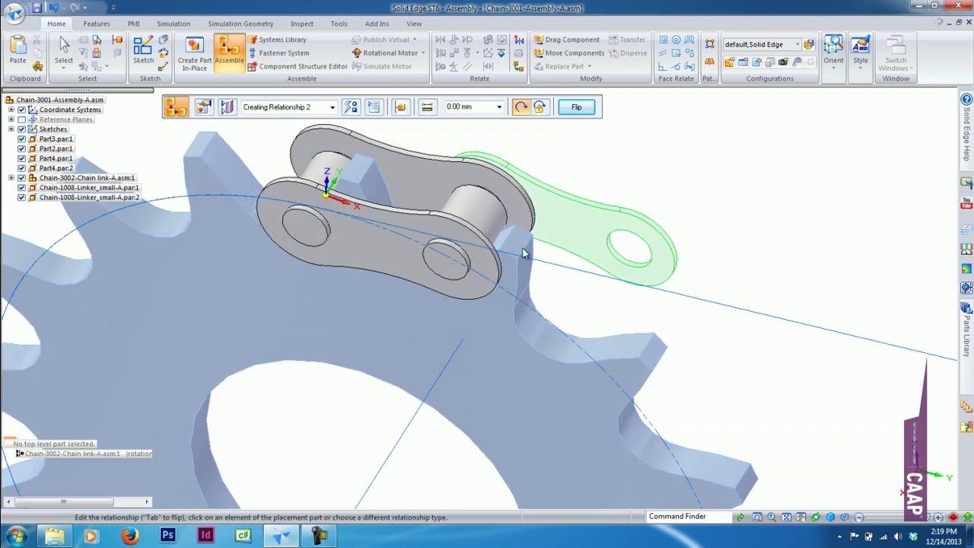
right_click(560, 214)
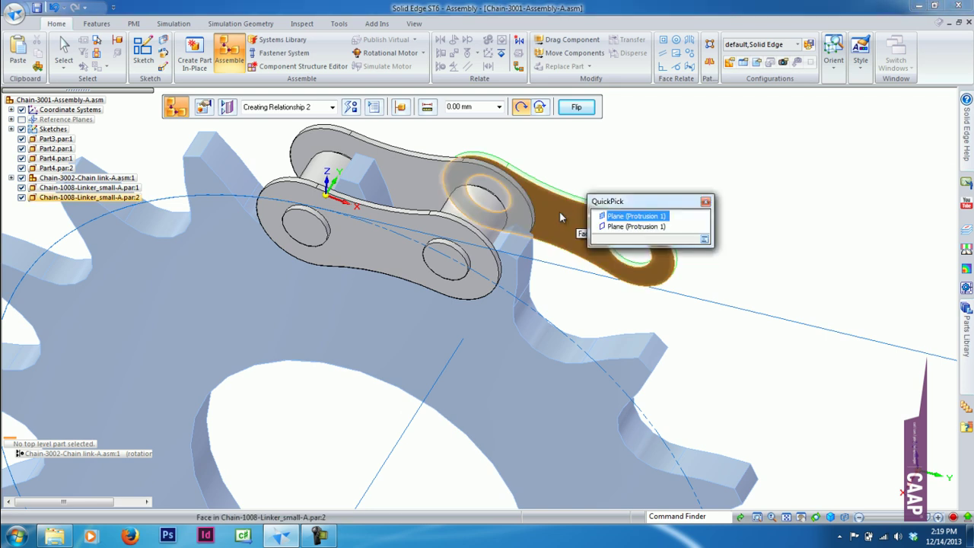
click(622, 227)
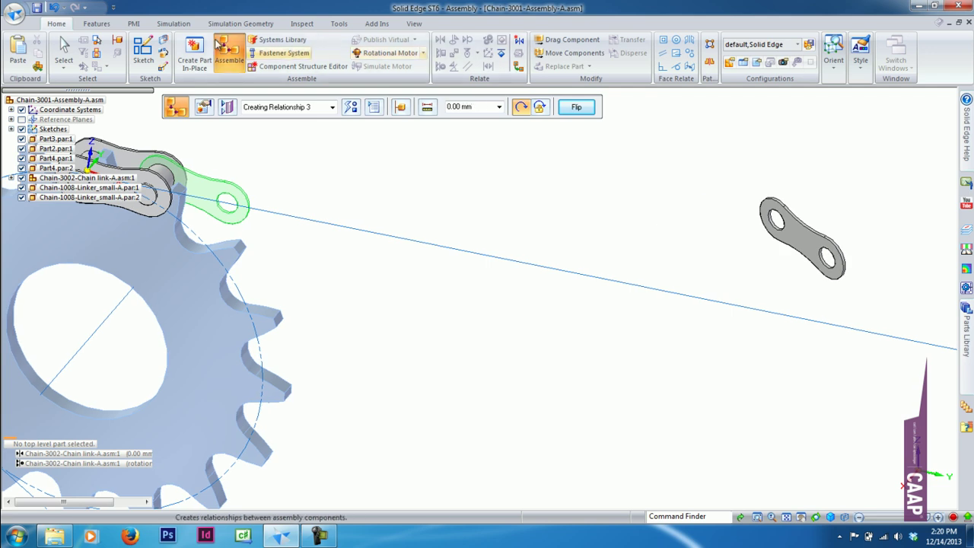
Step: Add a Cam relationship with the linker hole's centre point following the path line
click(352, 107)
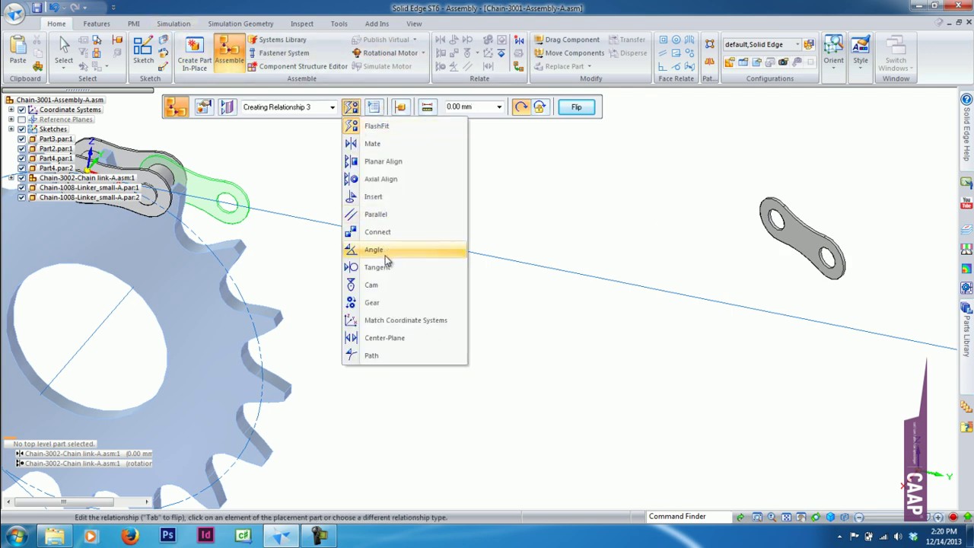
click(367, 335)
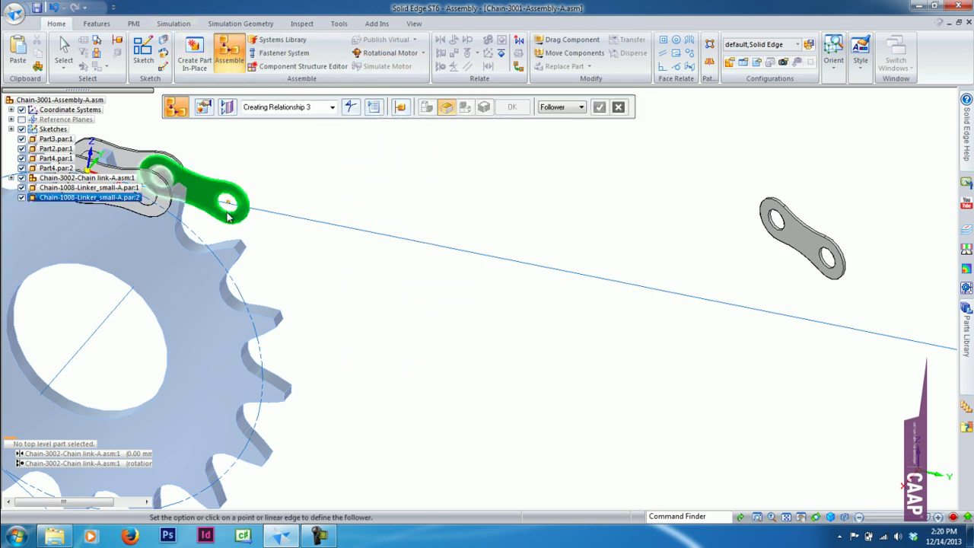
right_click(227, 217)
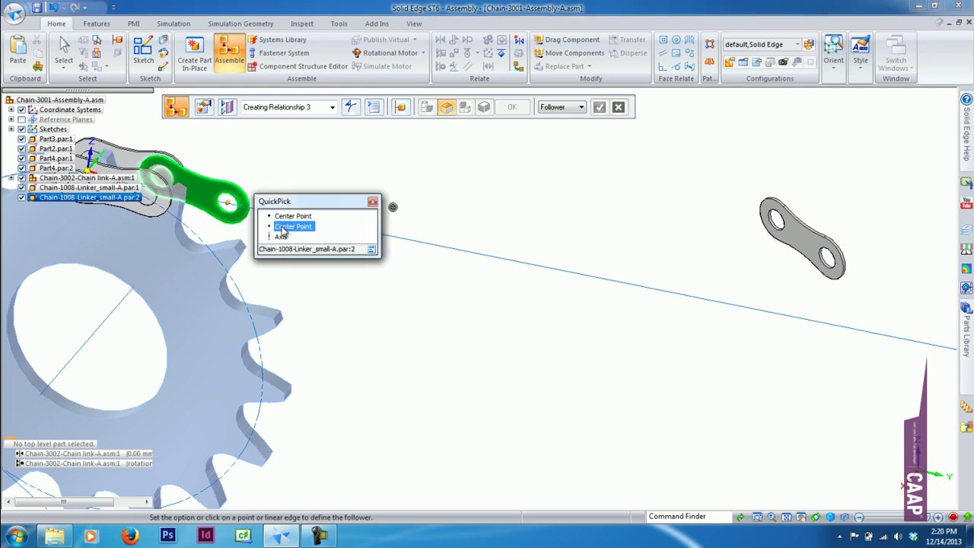
click(282, 227)
click(279, 214)
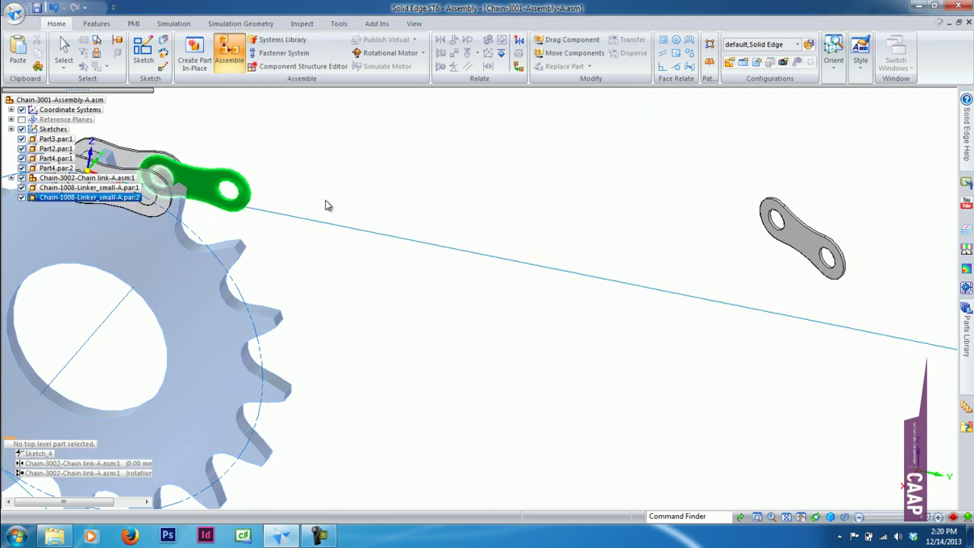
Step: Align the first small linker's hole with the link pin and mate its face to the link
click(229, 53)
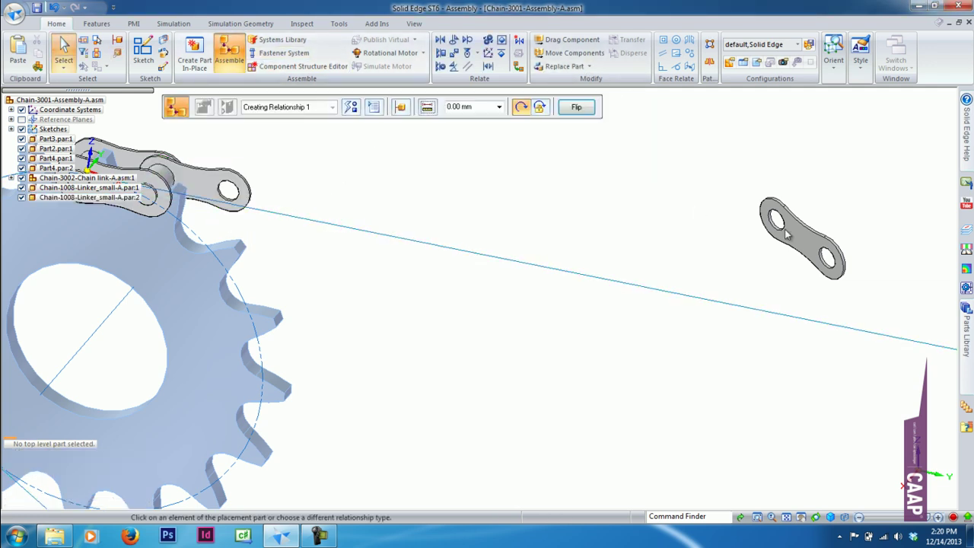
click(777, 227)
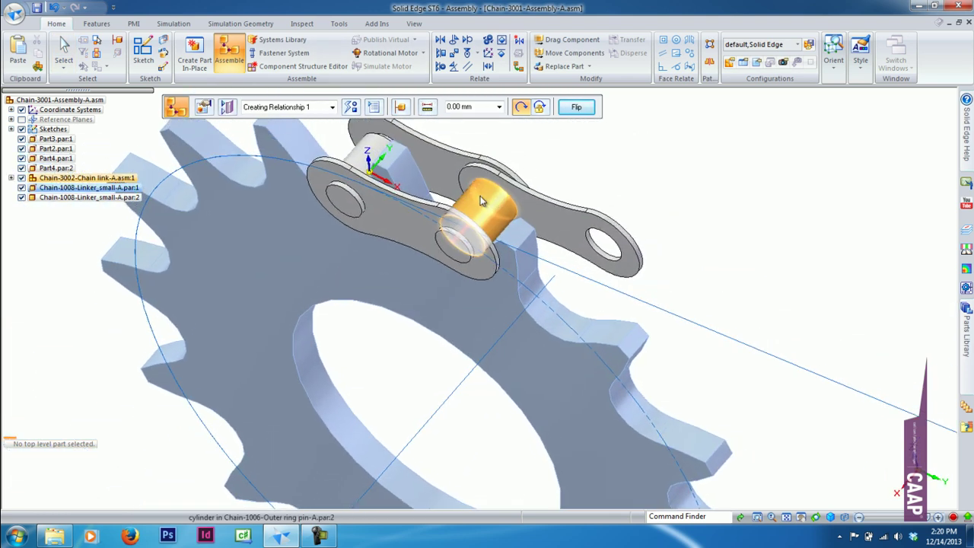
click(468, 212)
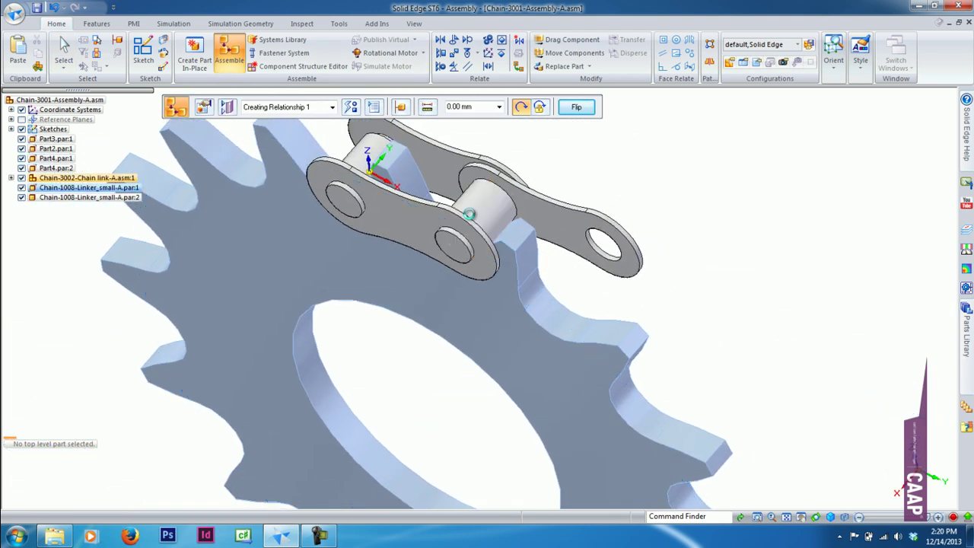
right_click(396, 221)
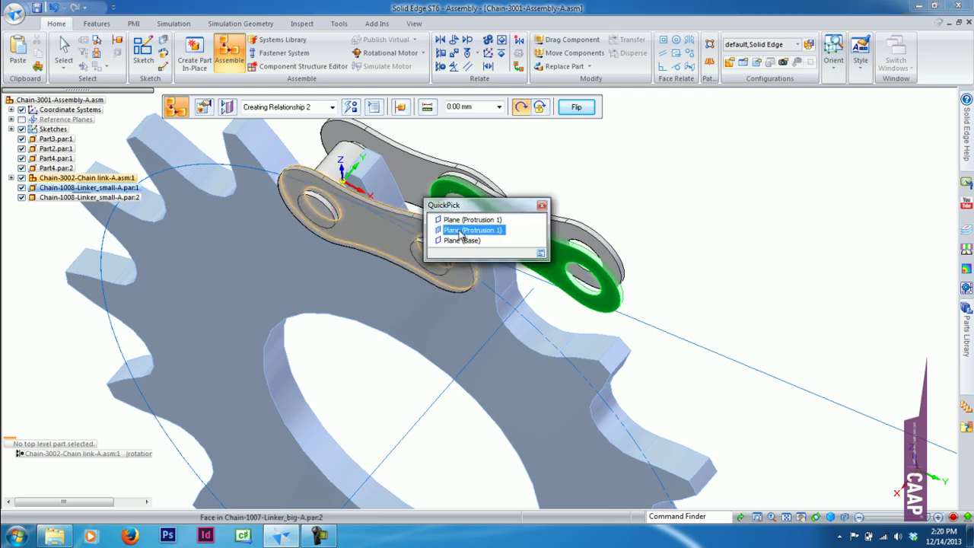
click(442, 228)
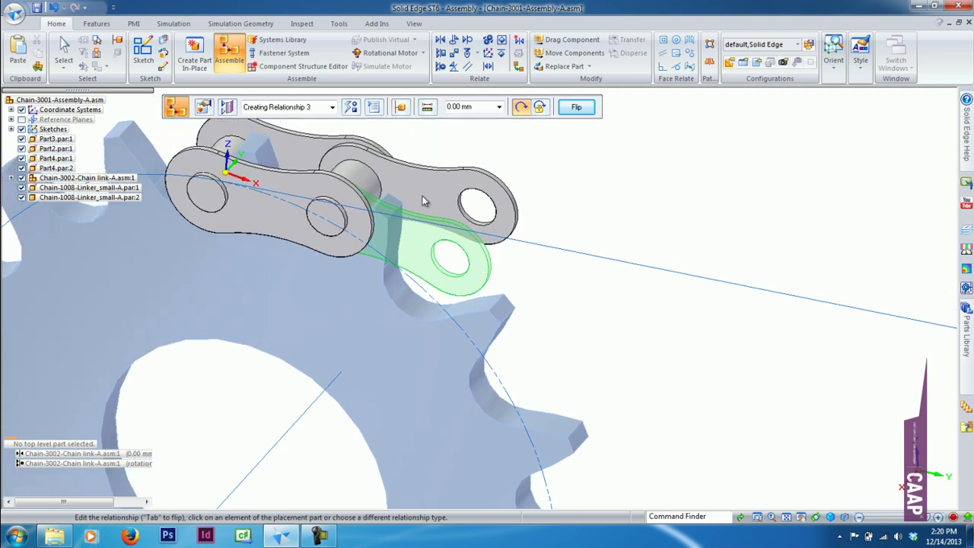
Step: Make the linker hole's axis follow the chain path line with a Path relationship
click(350, 107)
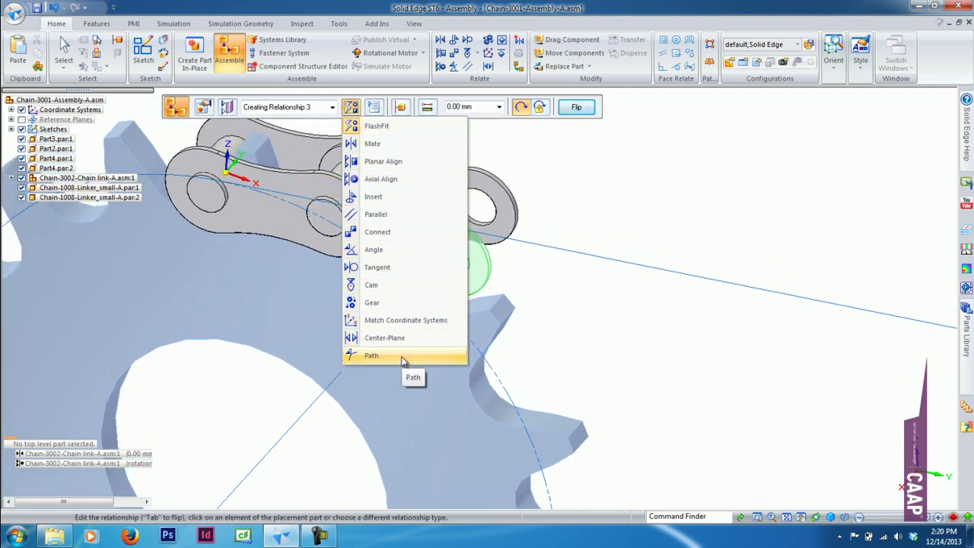
click(369, 356)
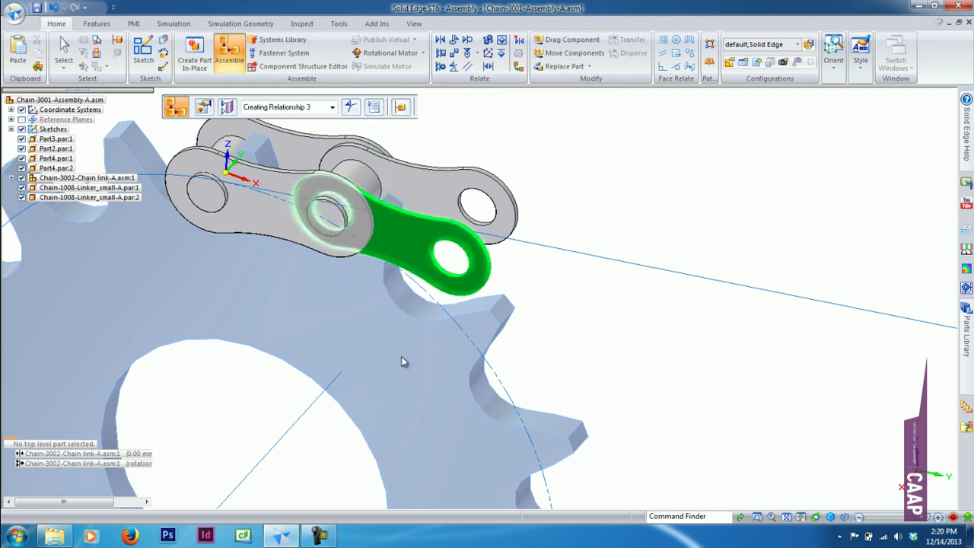
right_click(448, 280)
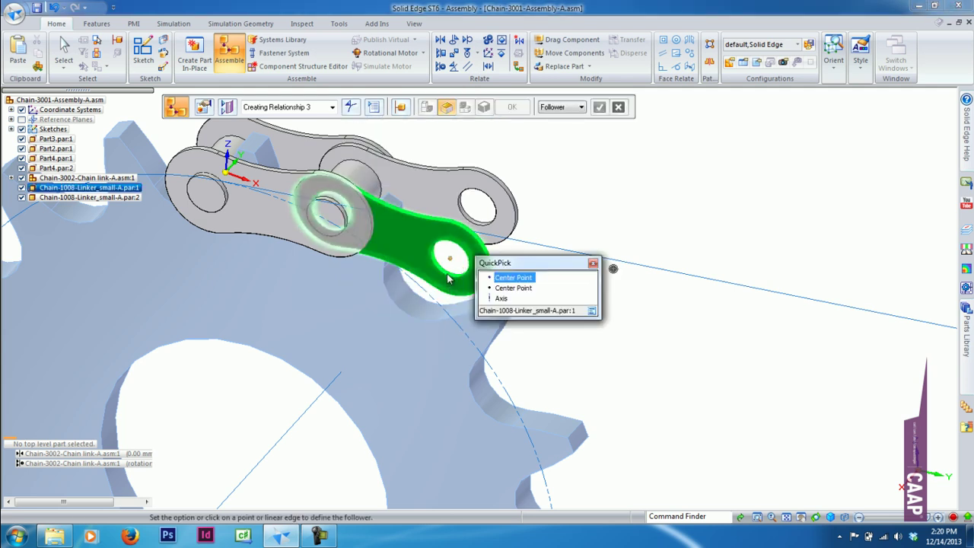
click(501, 299)
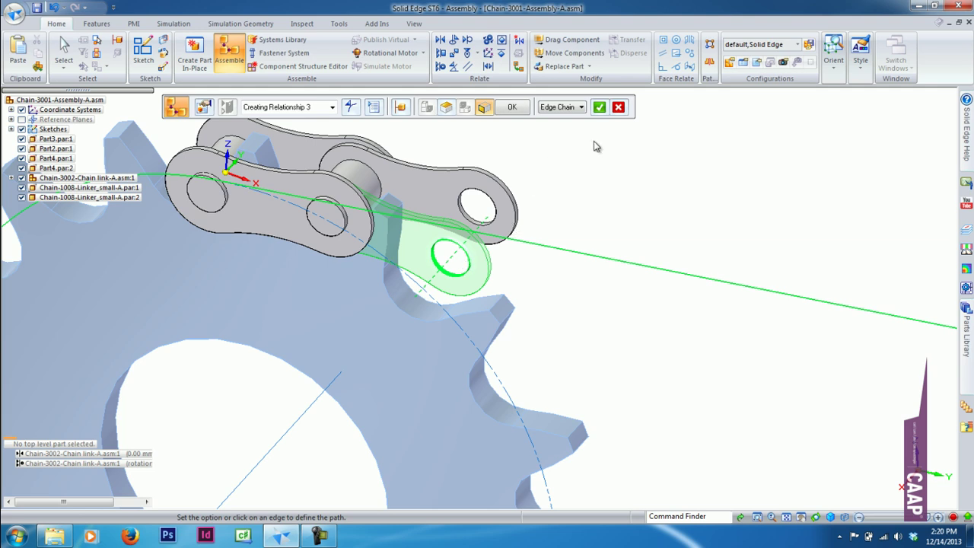
click(599, 111)
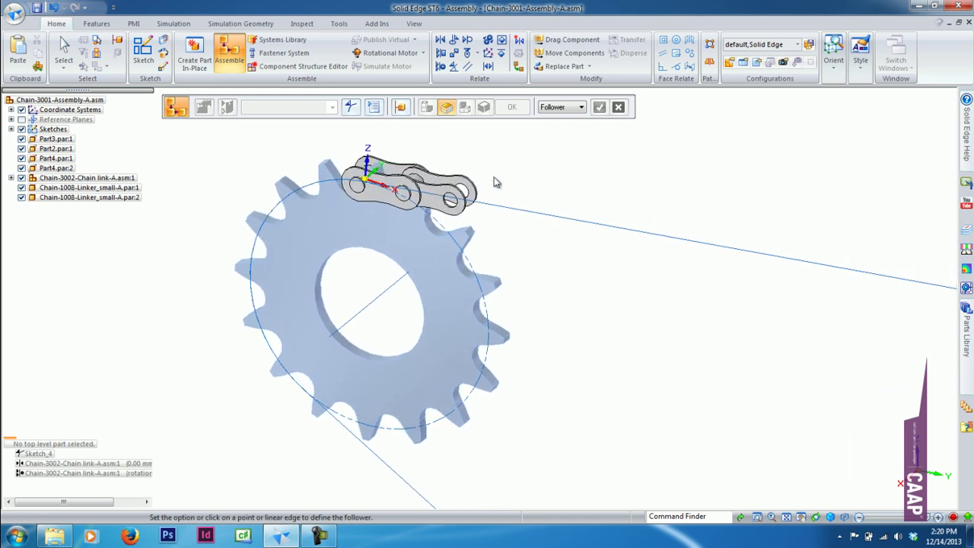
Step: Zoom out to all four sprockets, briefly run Drag Component, and tilt the view slightly
key(Escape)
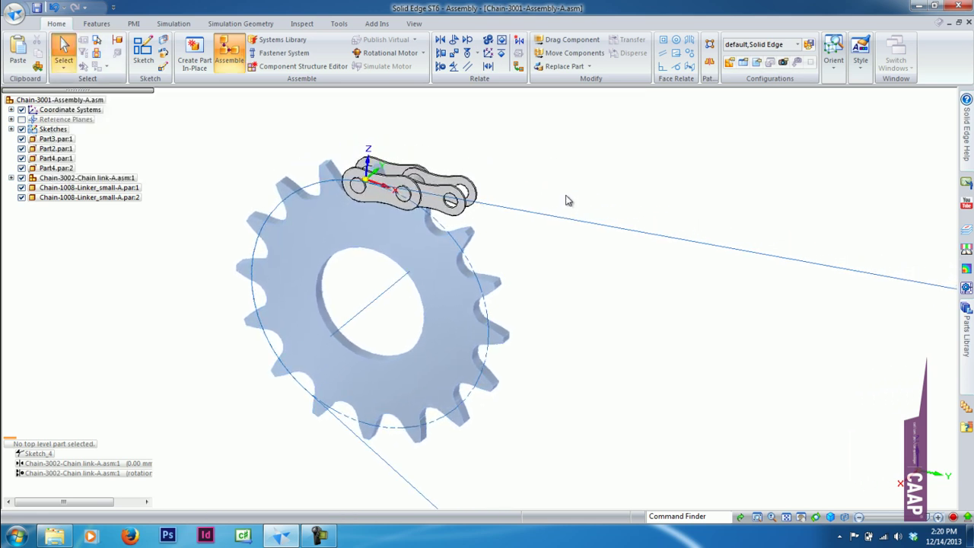
scroll(416, 206, down, 3)
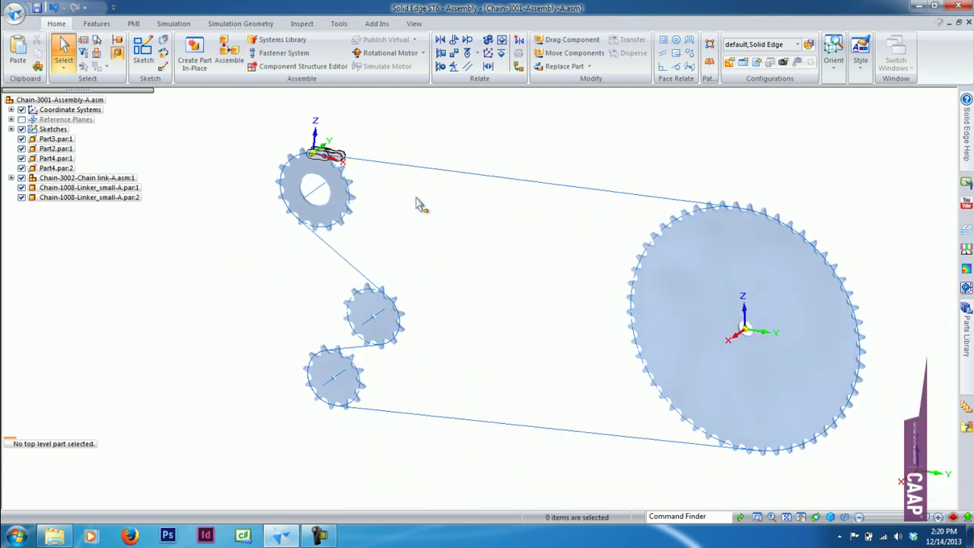
click(572, 40)
click(426, 38)
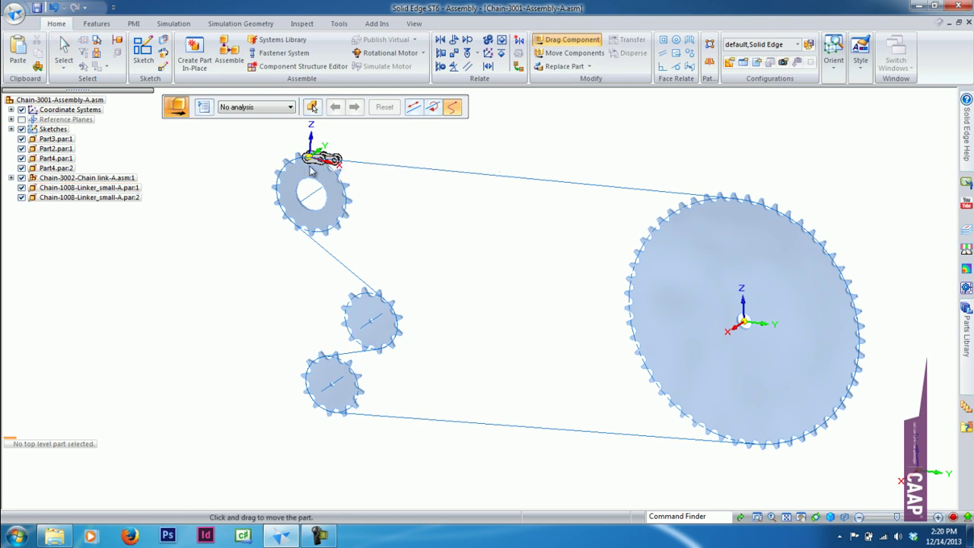
click(64, 54)
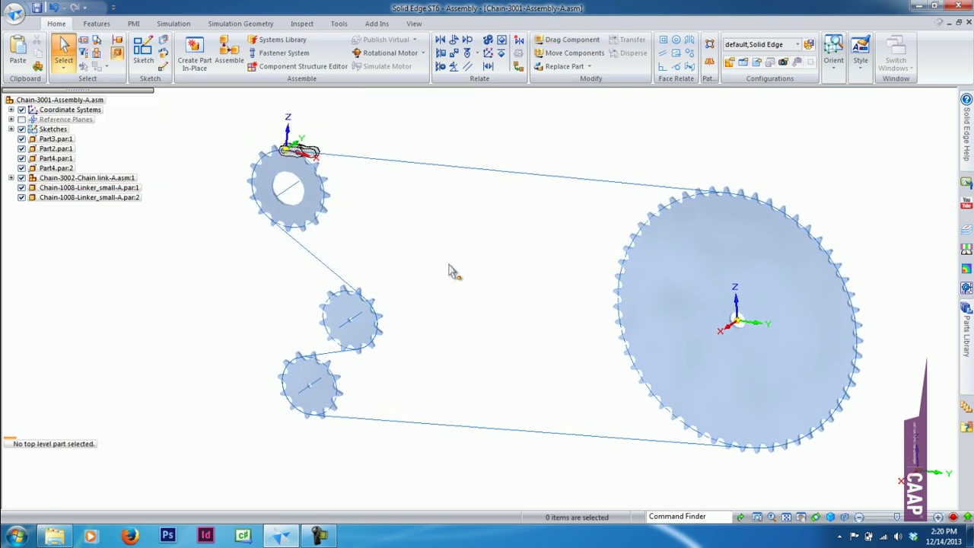
middle_drag(457, 271, 450, 271)
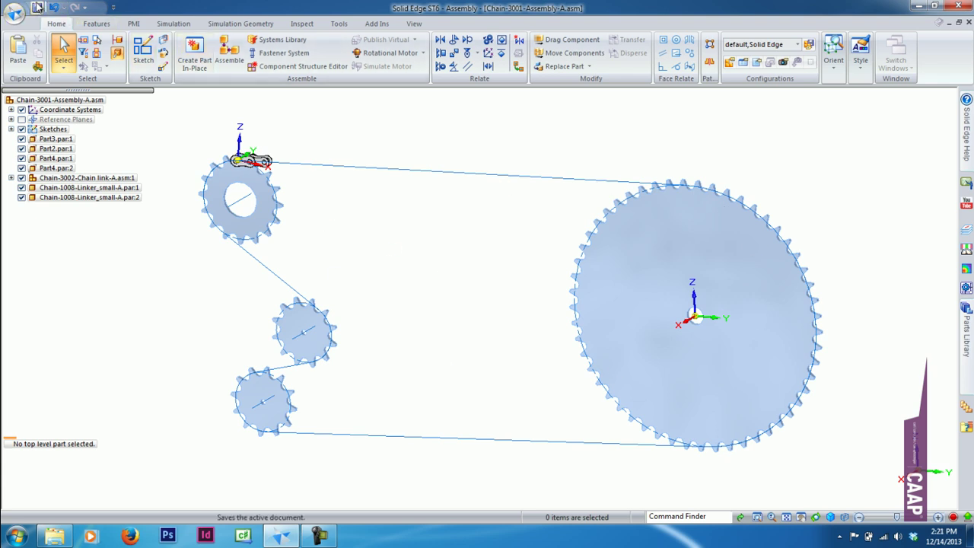
Step: Create a new in-place part in the assembly and save it as Part5
click(97, 24)
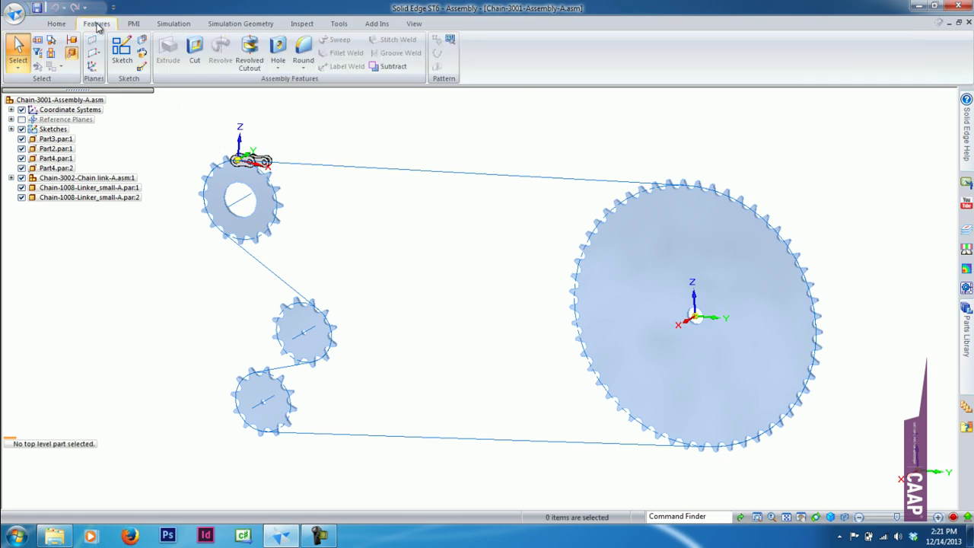
click(60, 25)
click(195, 59)
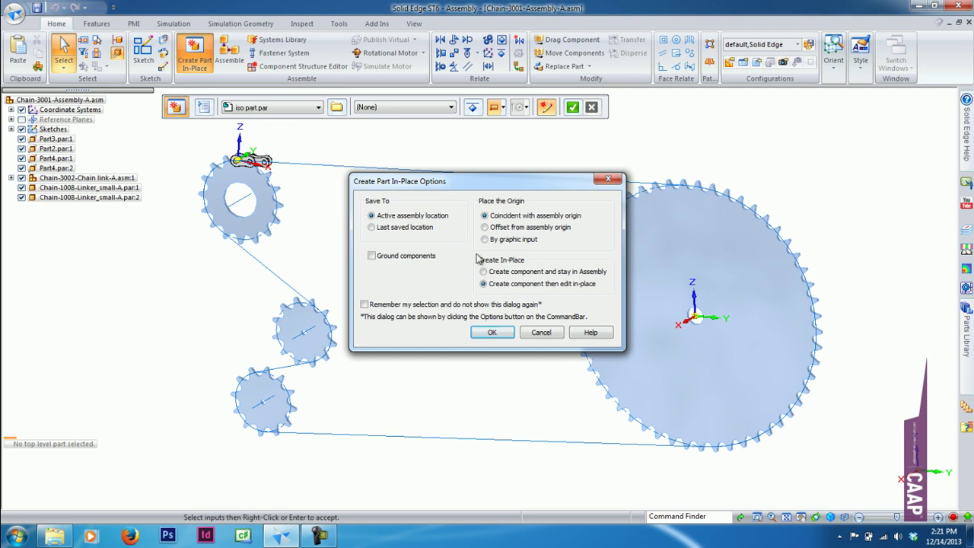
click(487, 333)
click(573, 108)
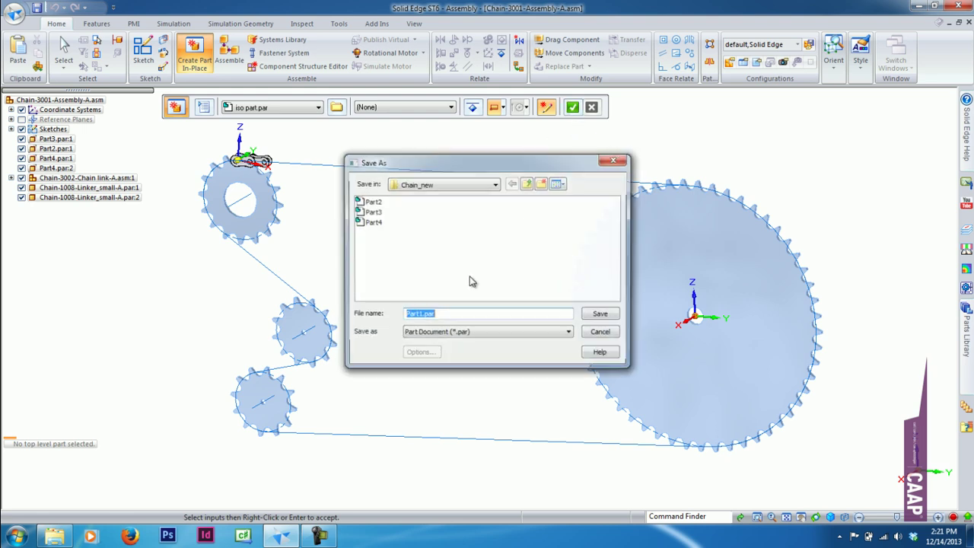
text(Pa)
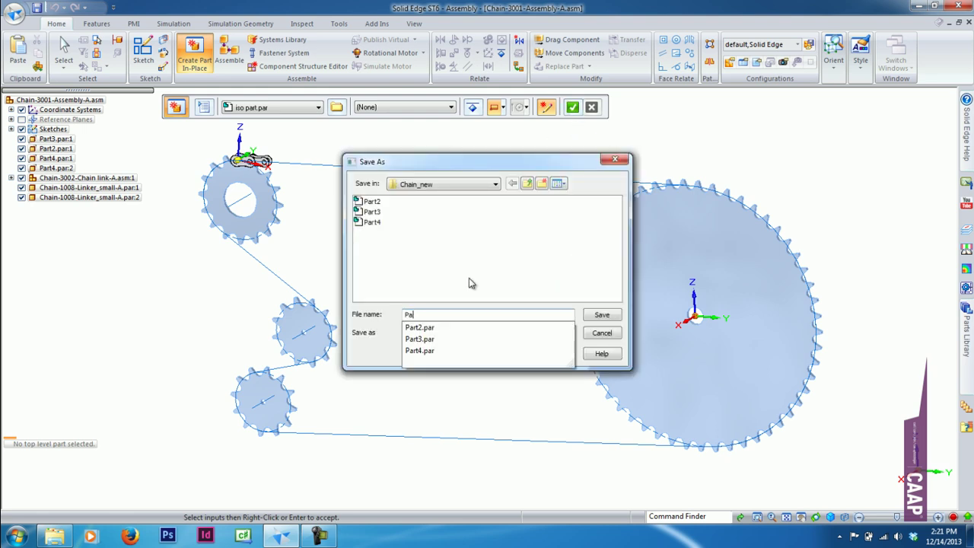
text(rt5)
key(Return)
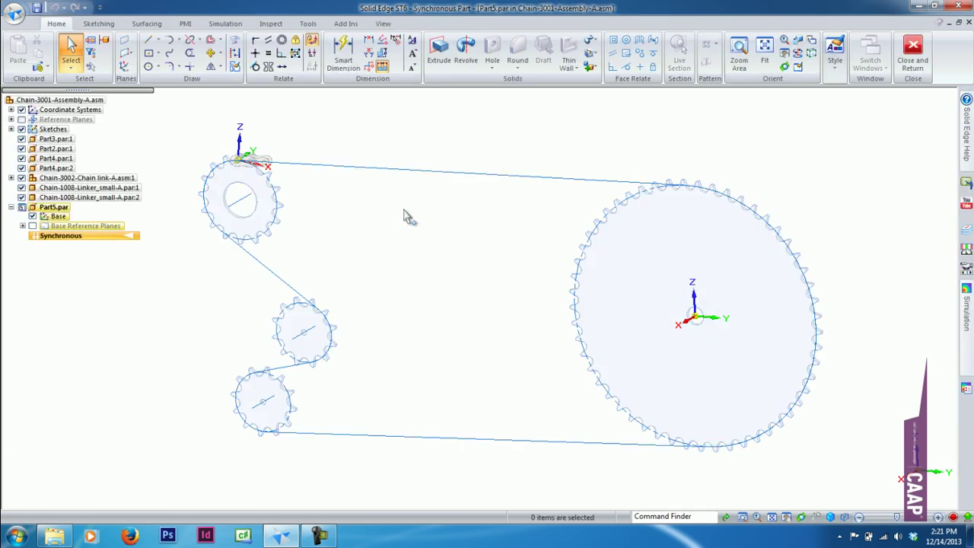
Step: Switch Part5 out of synchronous modelling and return to the assembly
right_click(86, 240)
click(150, 355)
click(907, 57)
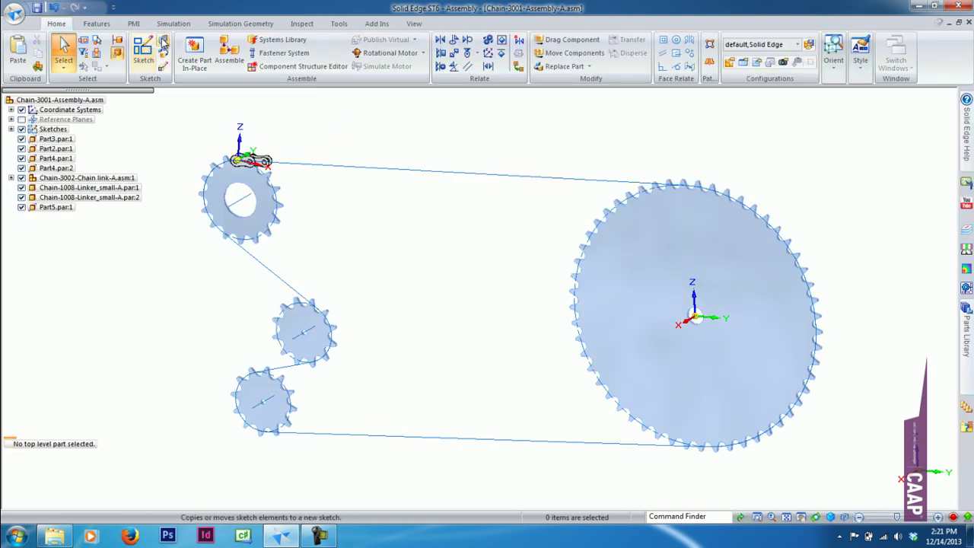
Step: Copy the chain path sketch into Part5.par:1 with Link to file, then select Part5
click(164, 42)
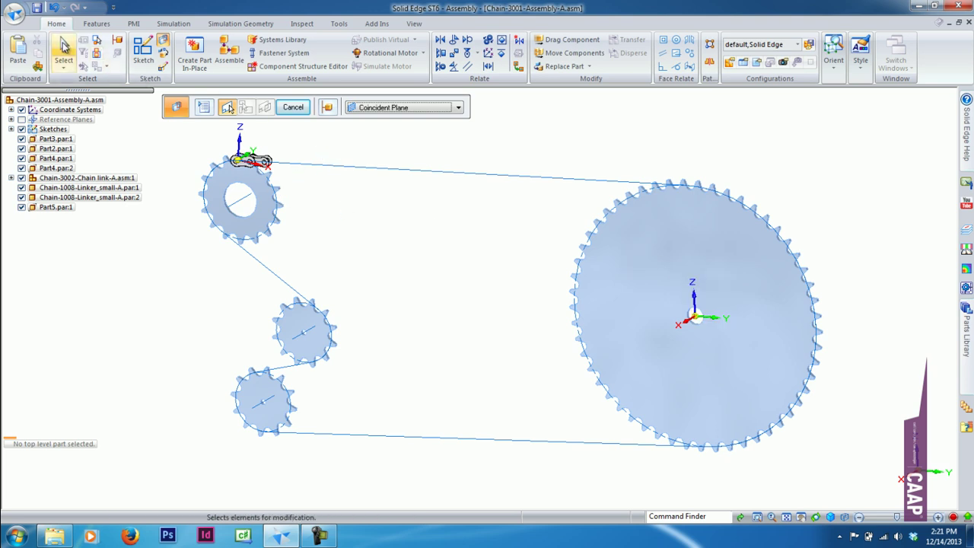
click(64, 47)
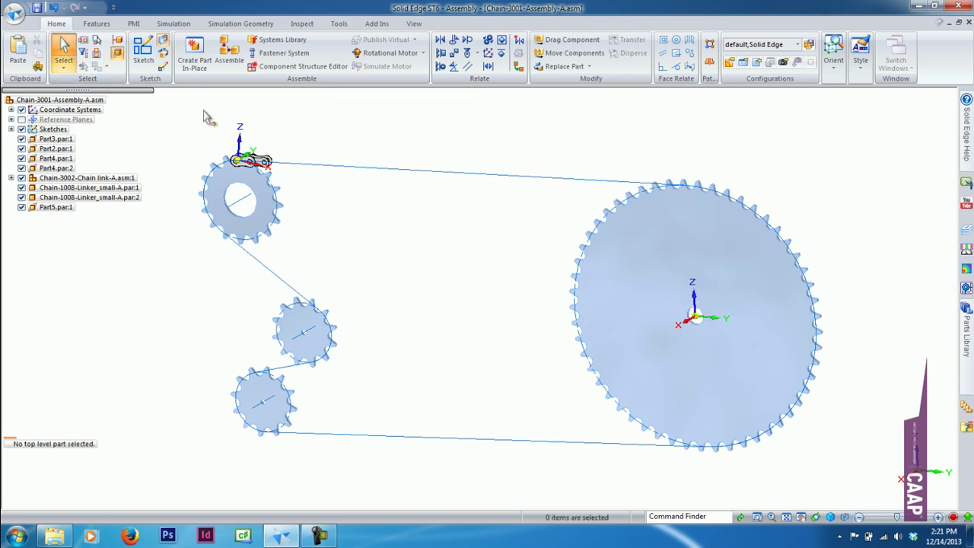
click(163, 61)
click(339, 172)
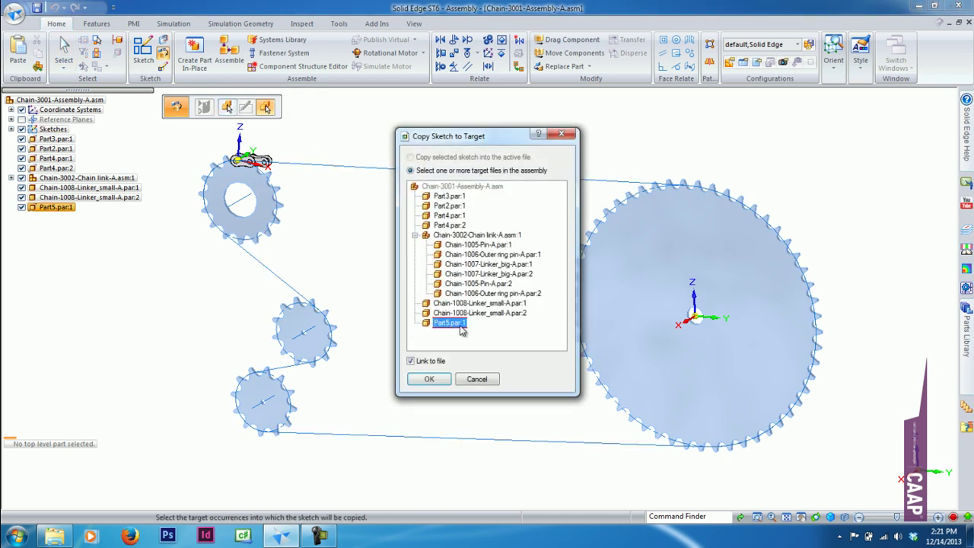
click(429, 379)
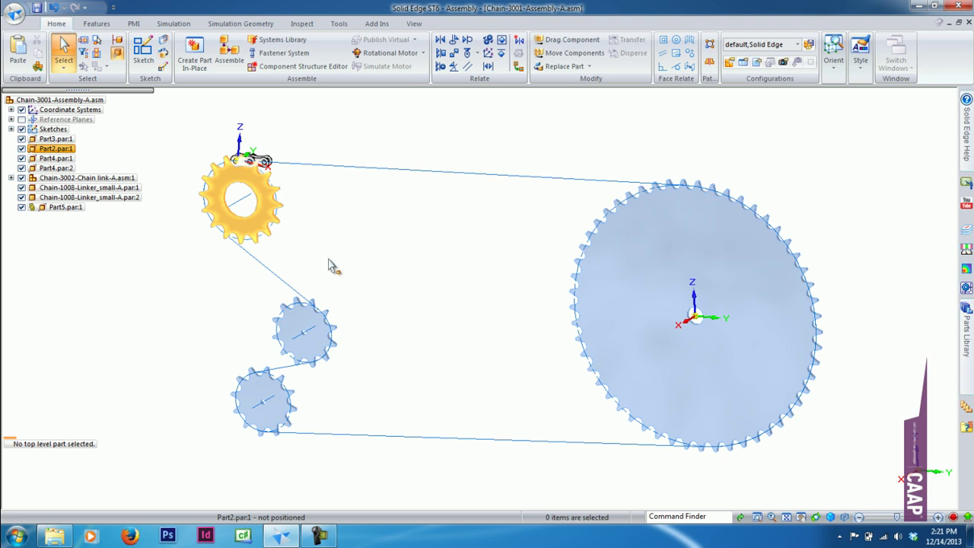
click(66, 207)
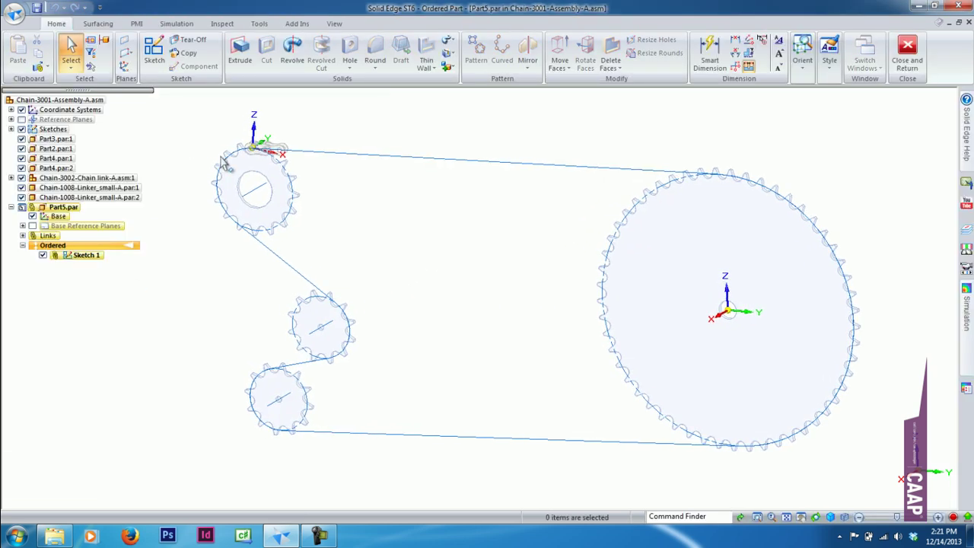
Step: Extrude the chain sketch as a surface, symmetric distance 20, forming a band around the sprockets
click(102, 25)
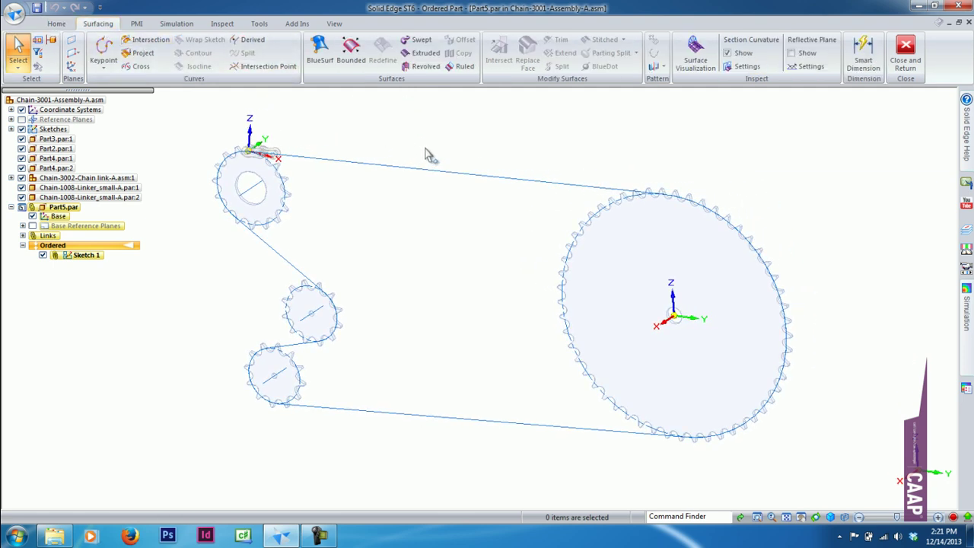
click(423, 52)
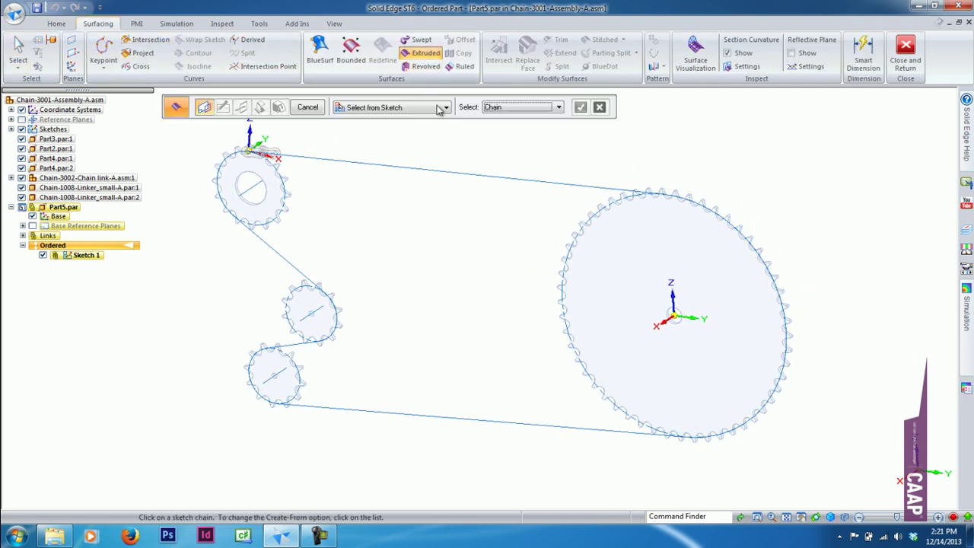
click(445, 107)
click(412, 120)
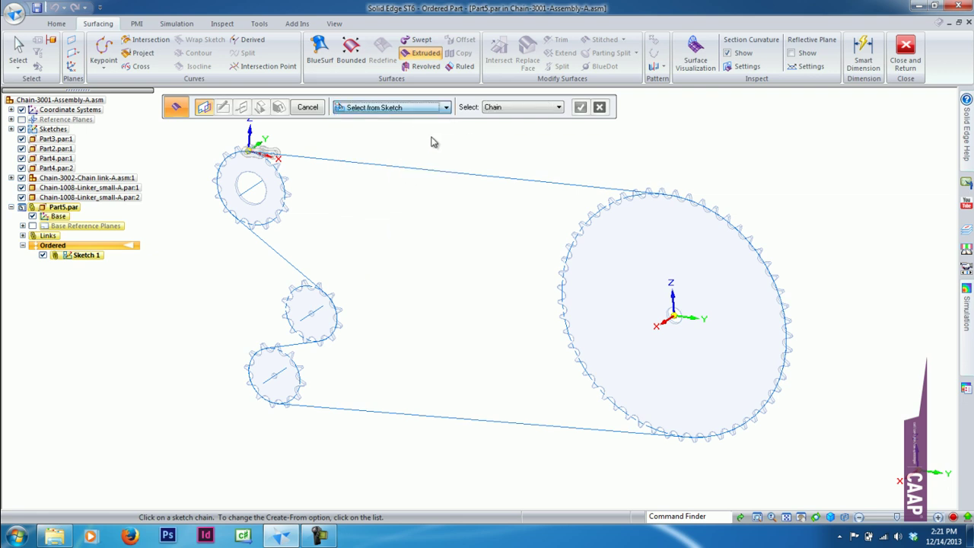
click(470, 175)
click(580, 107)
text(2)
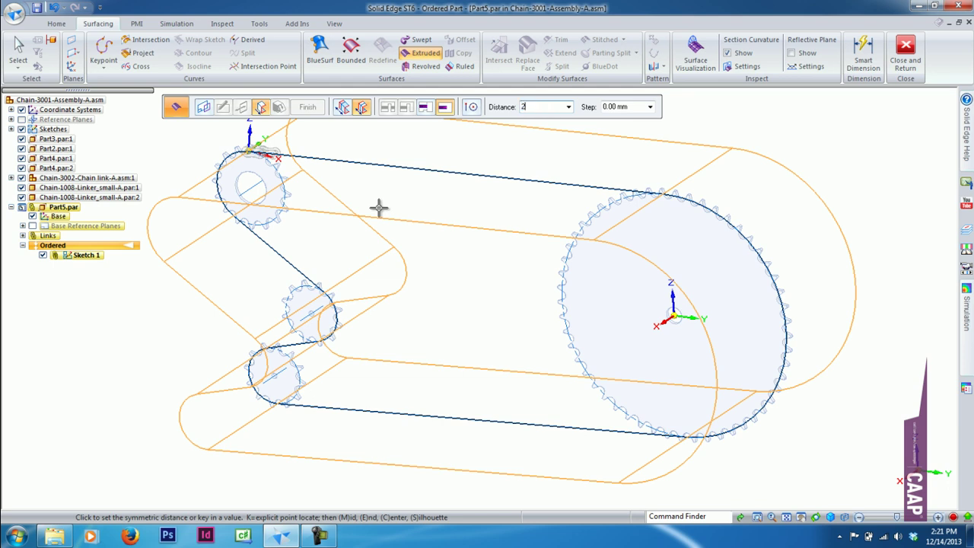
text(0)
key(Return)
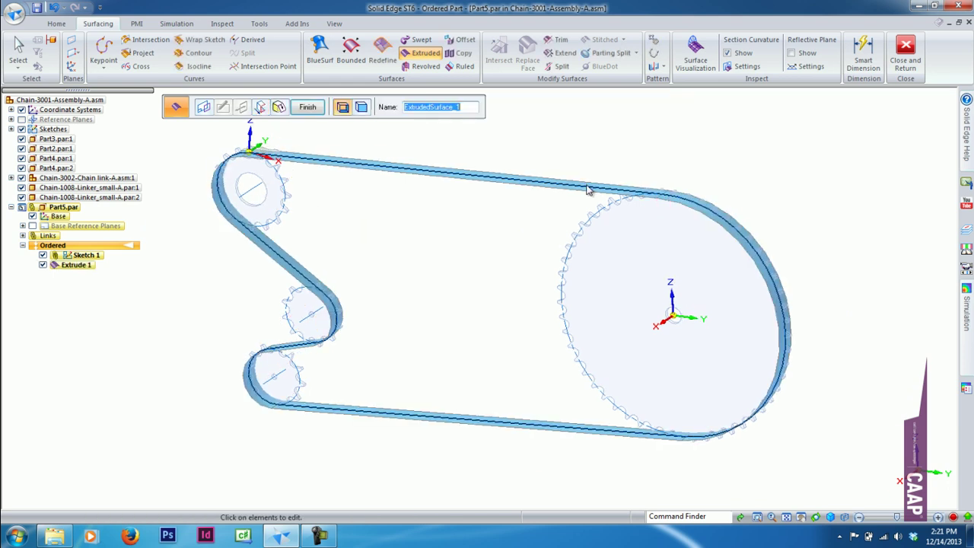
middle_drag(266, 150, 350, 303)
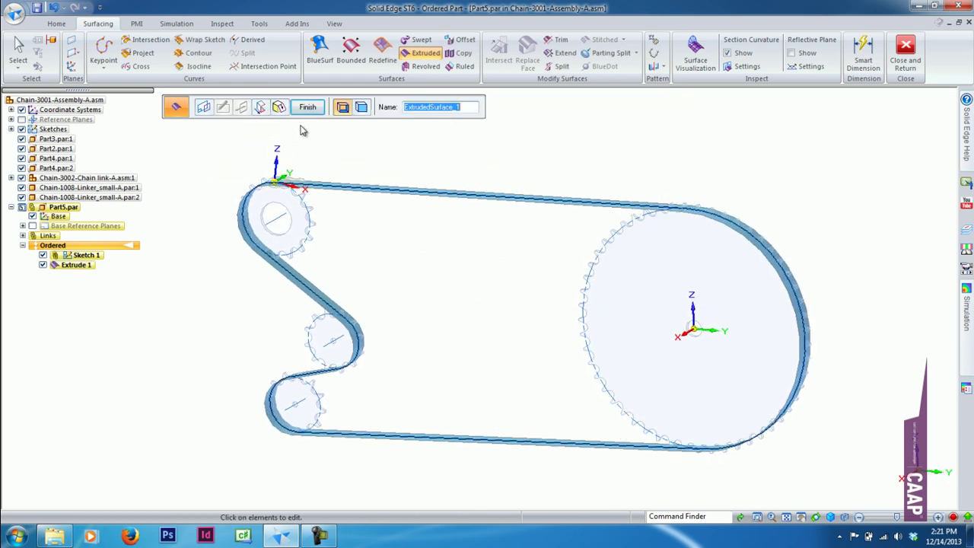
click(308, 107)
click(20, 49)
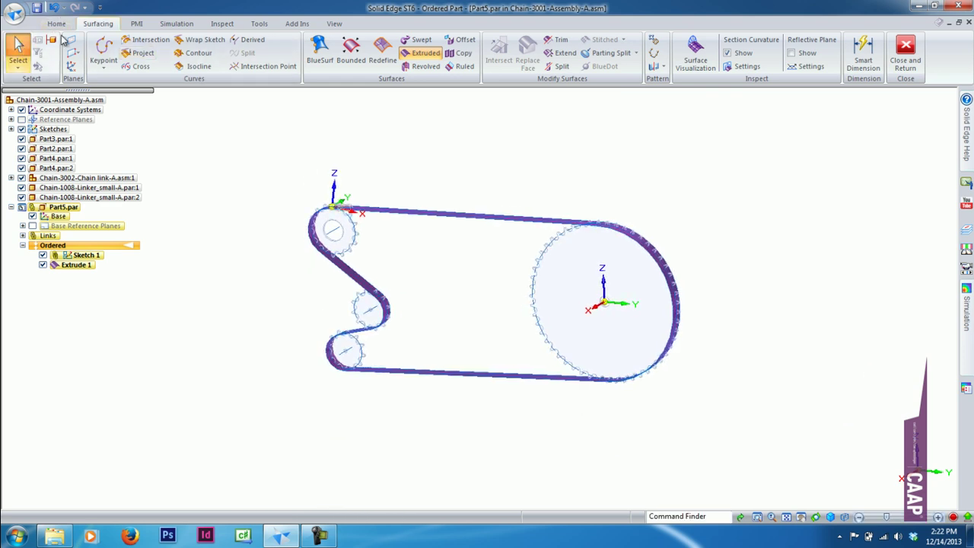
scroll(322, 218, down, 5)
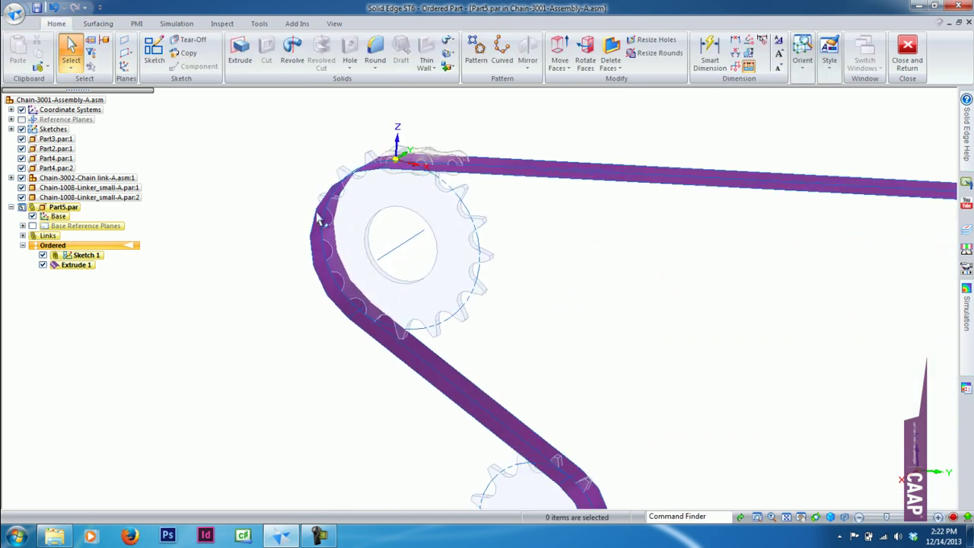
Step: Inter-Part Copy the Chain-3002-Chain link-A link as a body into Part5
scroll(189, 149, down, 1)
click(37, 67)
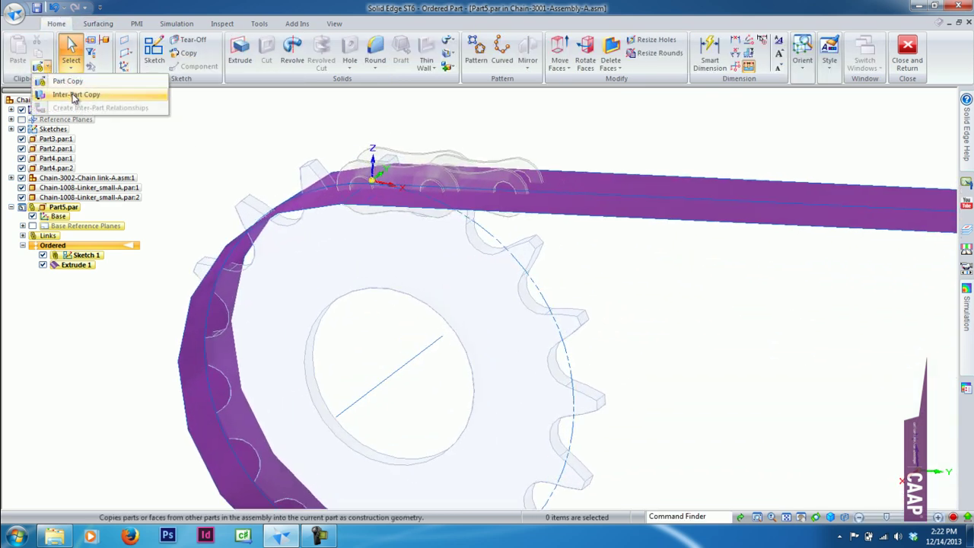
click(67, 93)
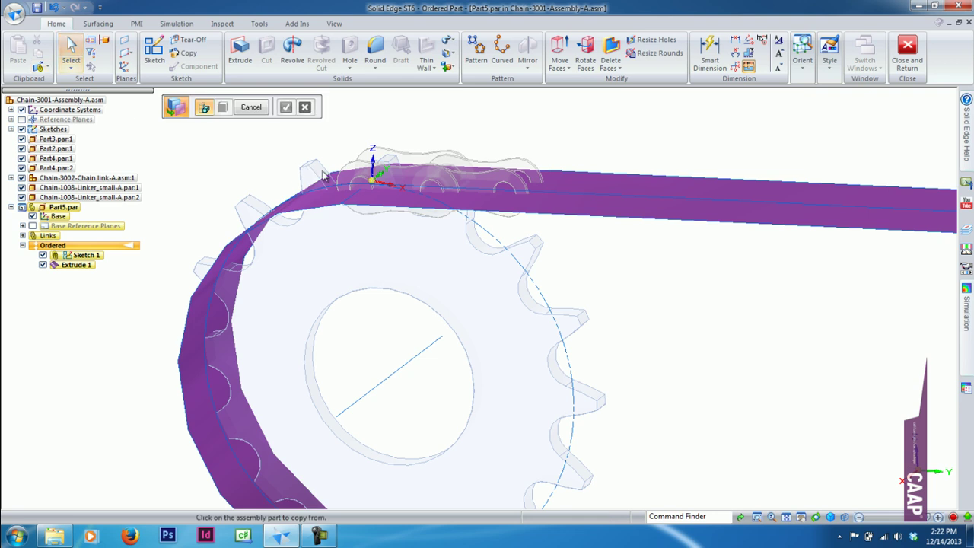
click(395, 173)
click(337, 110)
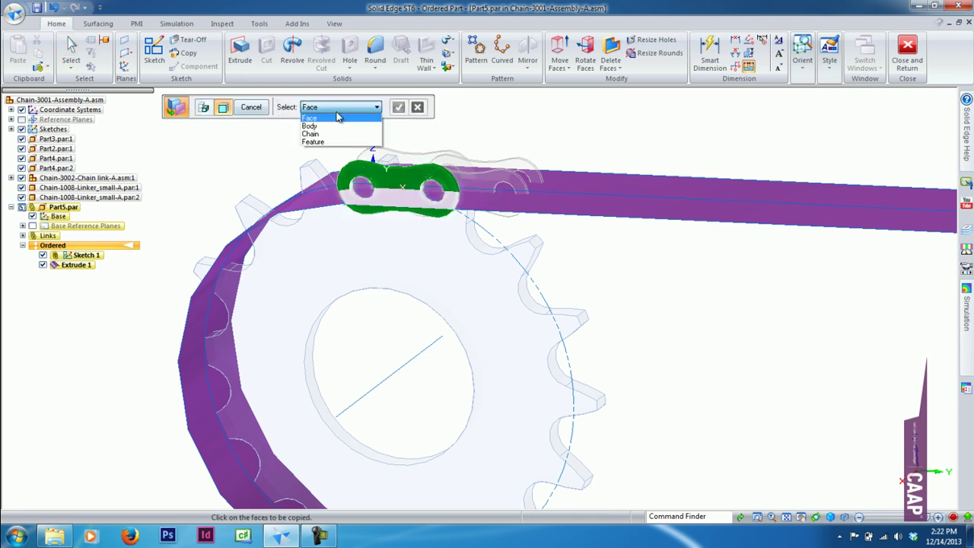
click(335, 126)
click(396, 186)
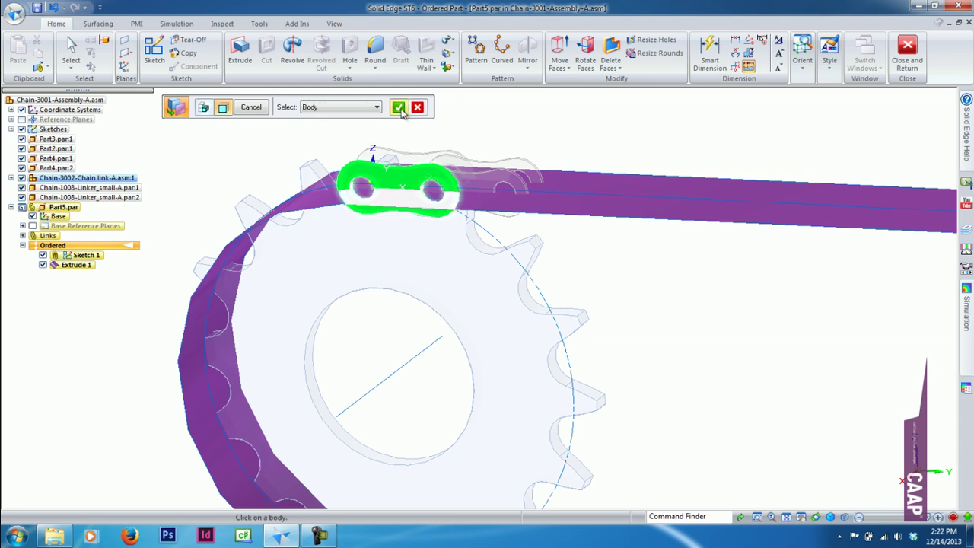
click(399, 106)
click(250, 110)
scroll(579, 294, down, 3)
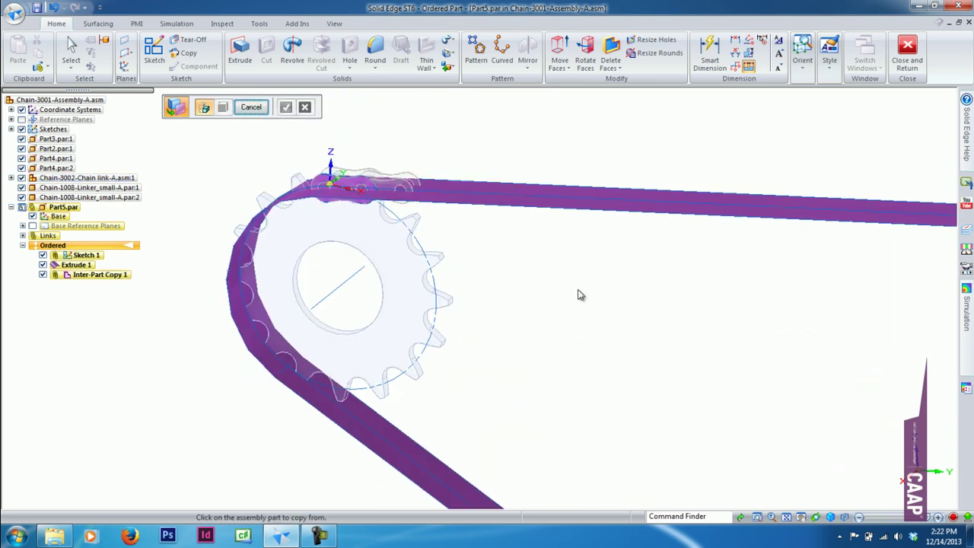
click(71, 50)
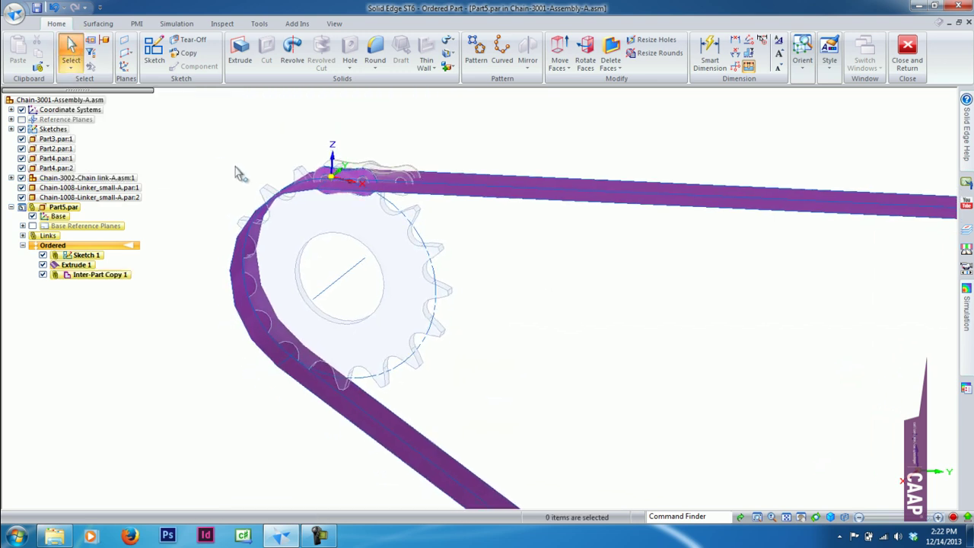
middle_drag(369, 181, 554, 272)
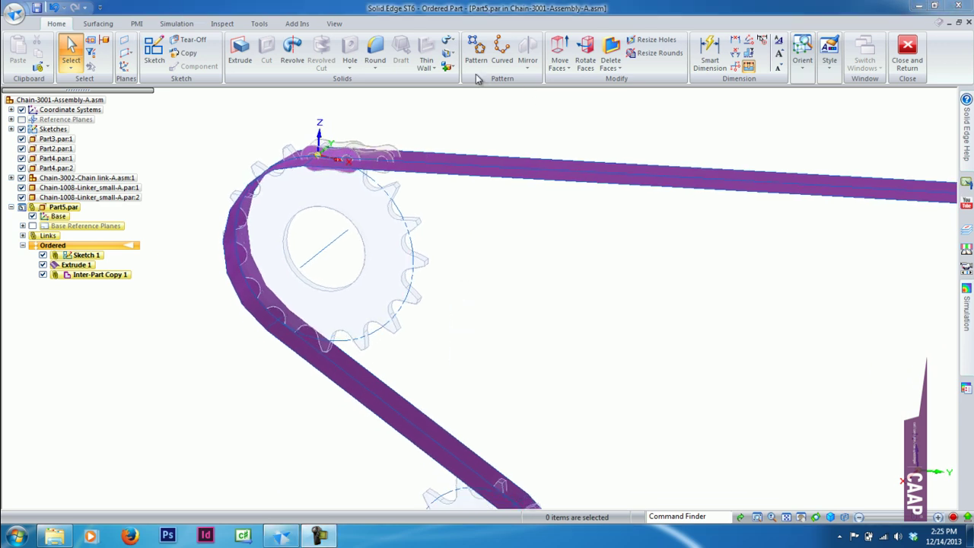
Step: Start a curved pattern with the copied chain link body as the element
click(503, 51)
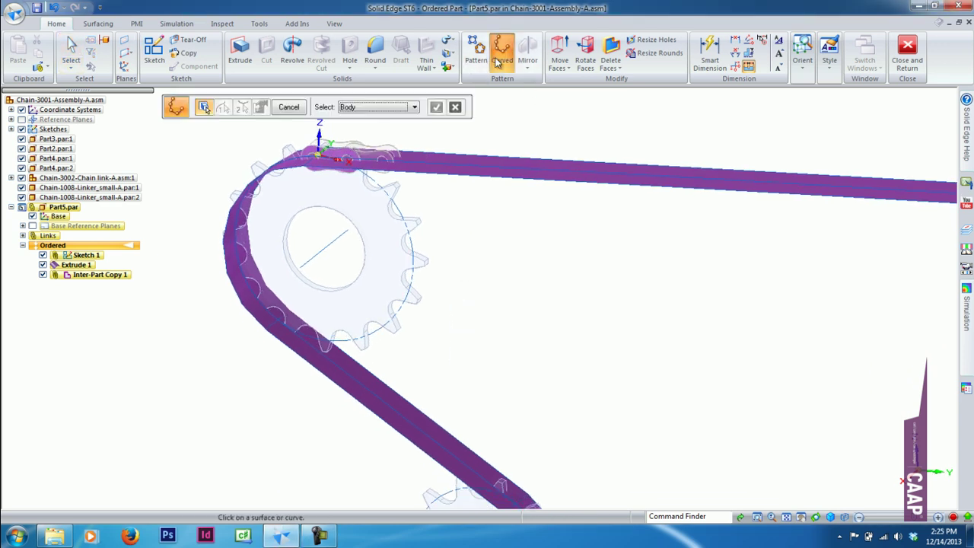
scroll(457, 265, up, 2)
scroll(459, 265, up, 2)
scroll(461, 263, up, 2)
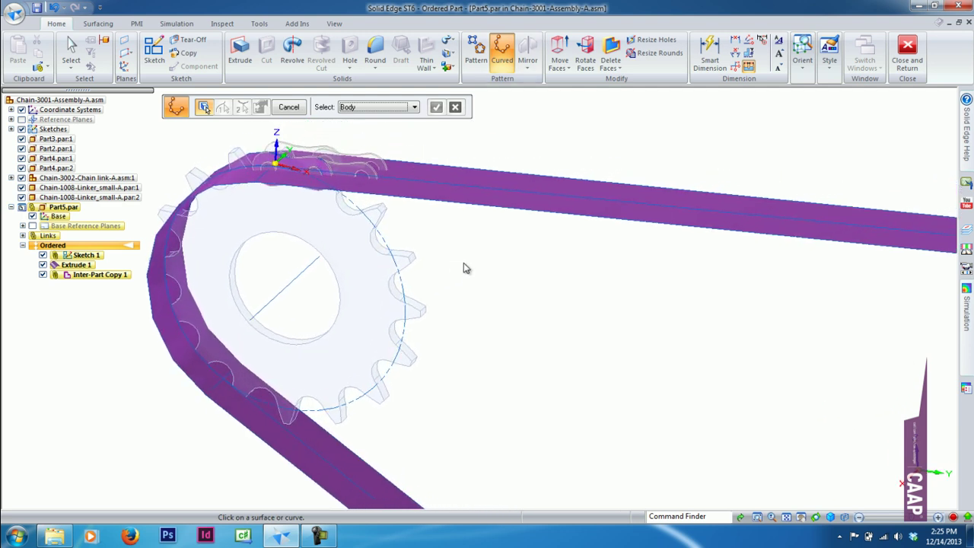
click(339, 194)
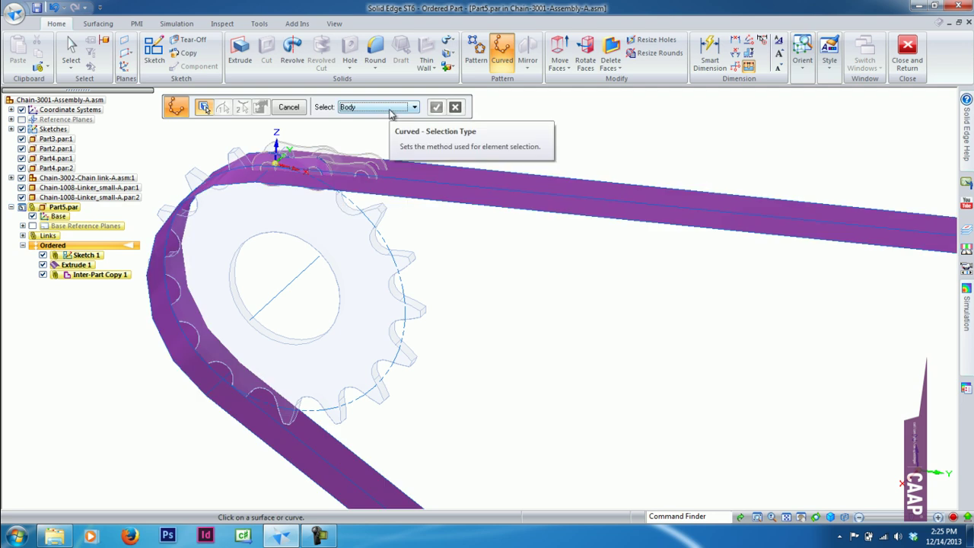
click(303, 165)
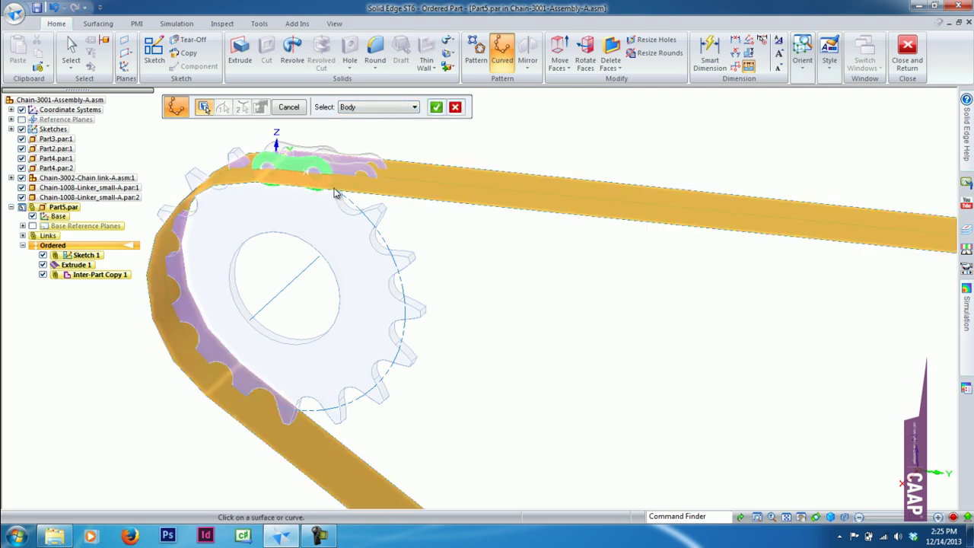
click(436, 106)
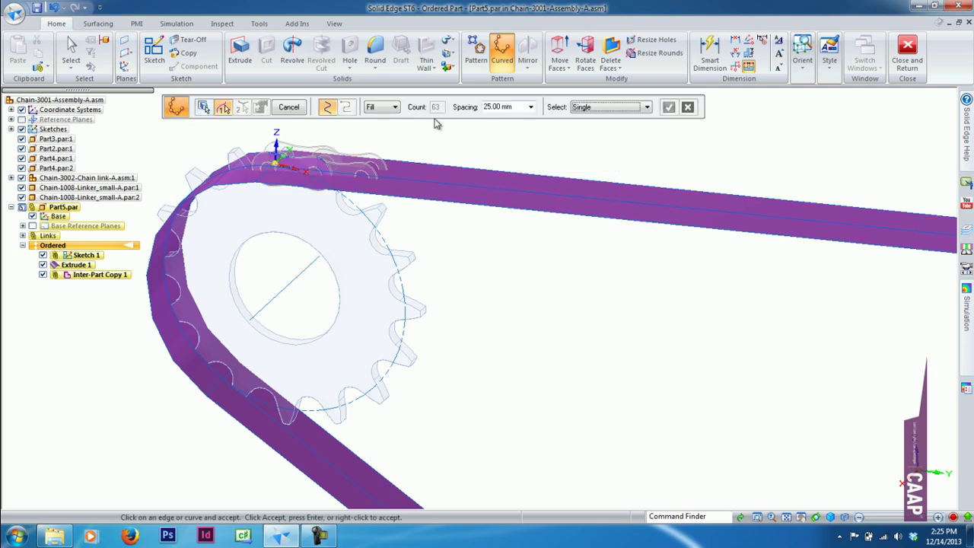
Step: Pick the chain path as the pattern curve, filling 63 links at 25.00 mm spacing
click(626, 108)
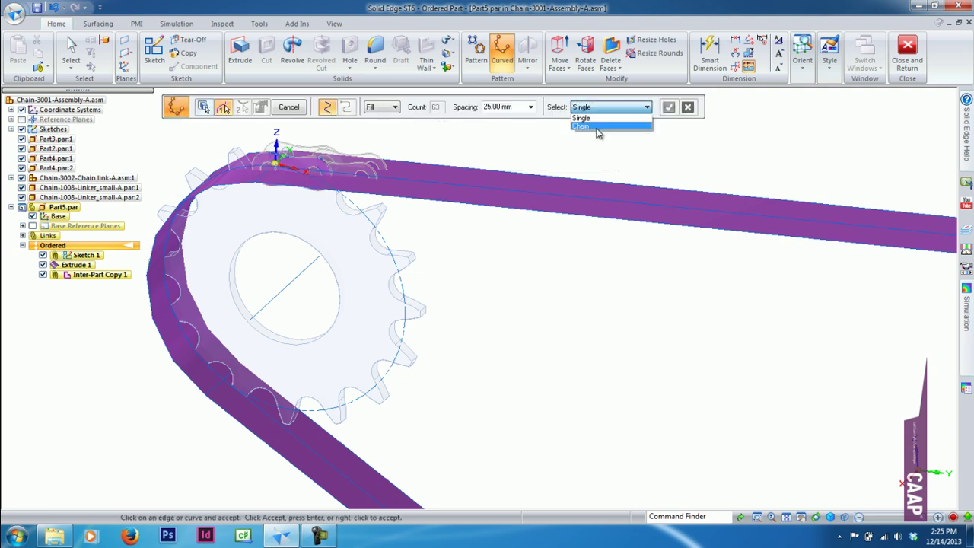
click(597, 131)
click(510, 189)
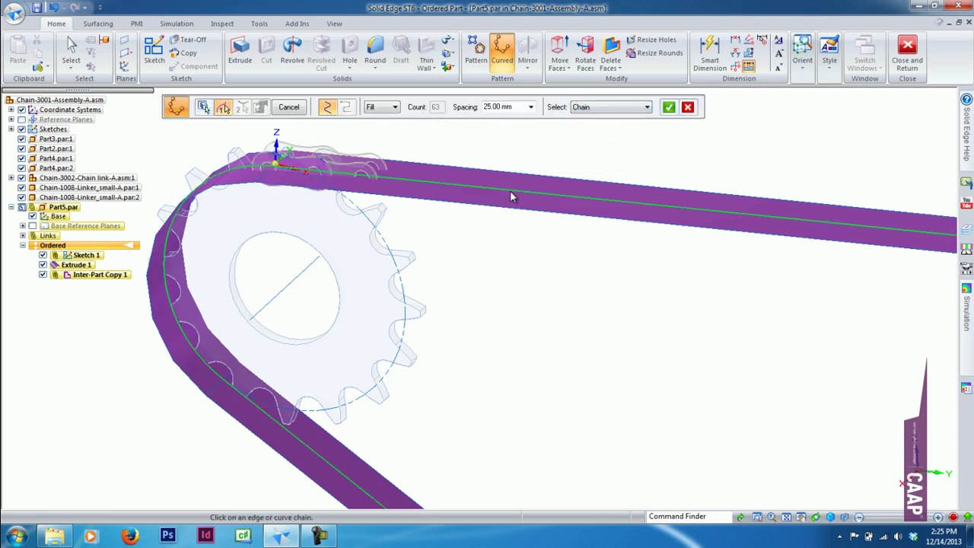
scroll(492, 257, down, 2)
scroll(456, 265, down, 2)
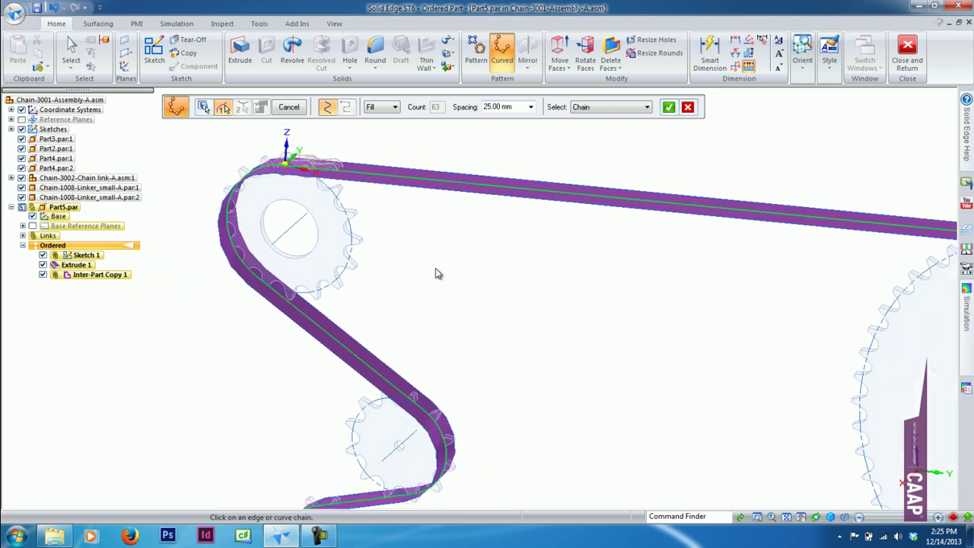
scroll(456, 265, down, 1)
scroll(483, 262, down, 2)
scroll(467, 232, up, 1)
scroll(533, 191, up, 2)
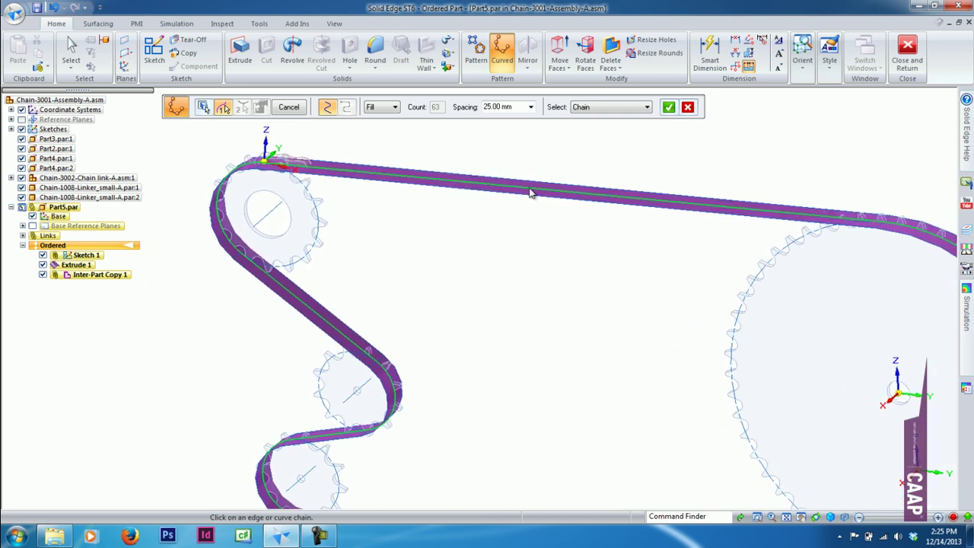
scroll(419, 175, up, 2)
scroll(404, 165, up, 2)
scroll(404, 165, up, 2)
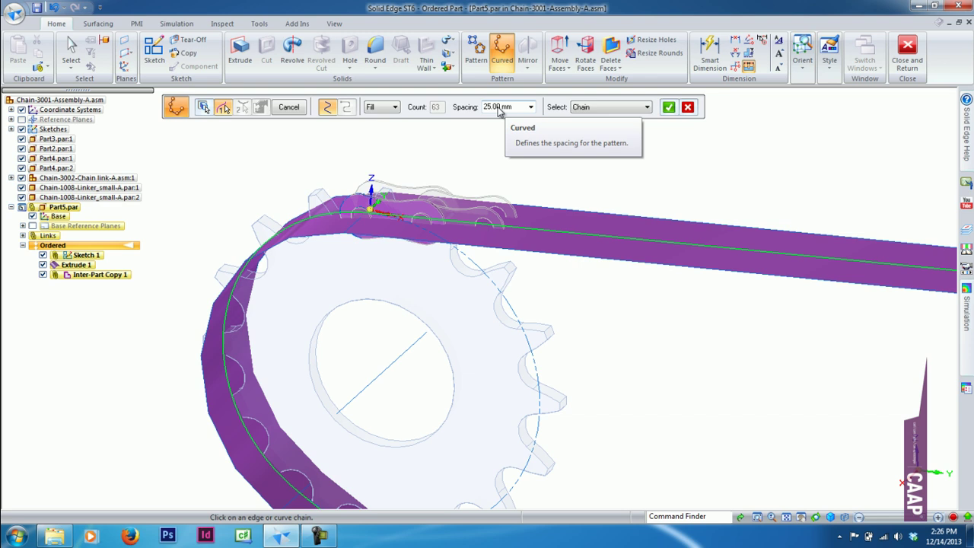
Step: Accept the path, anchor at the sketch's start vertex, and set the curve offset to 6.25 mm
click(669, 107)
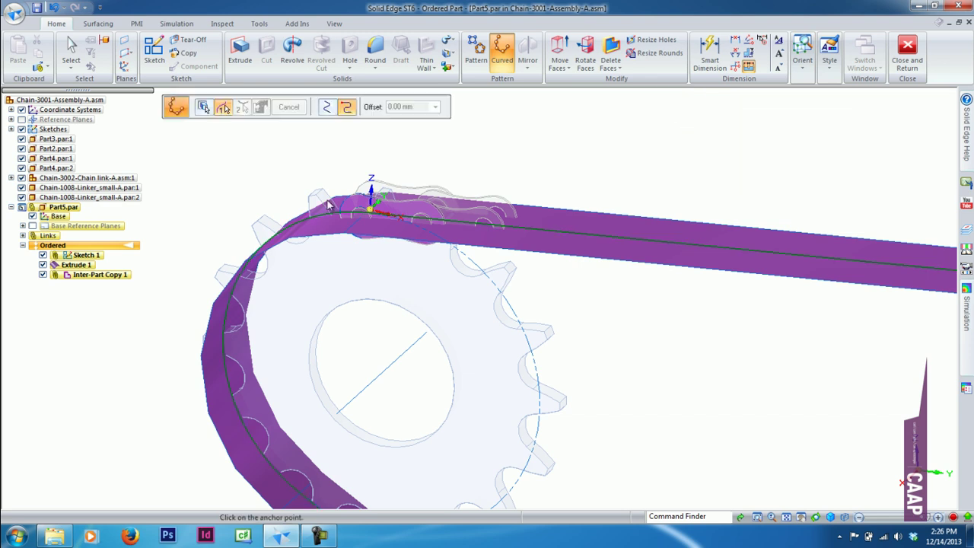
click(369, 214)
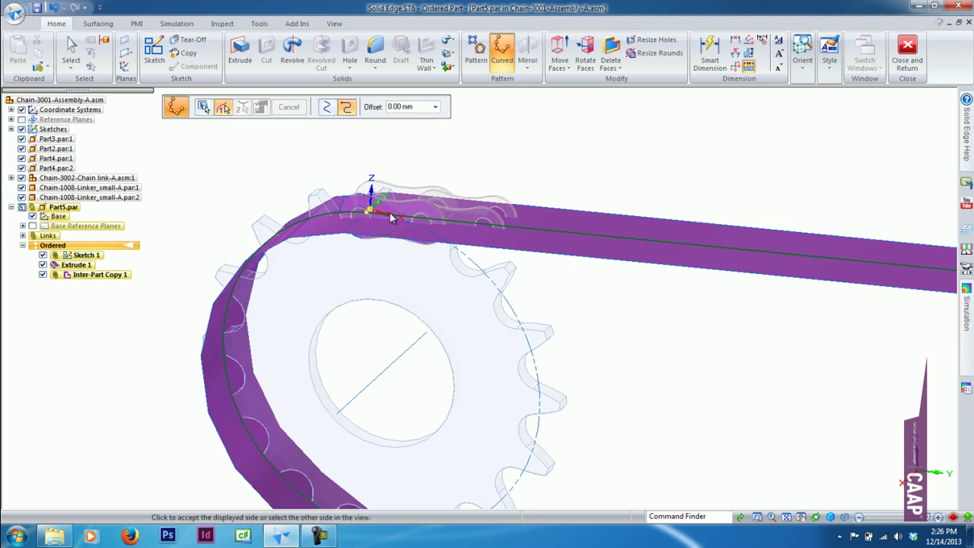
click(403, 112)
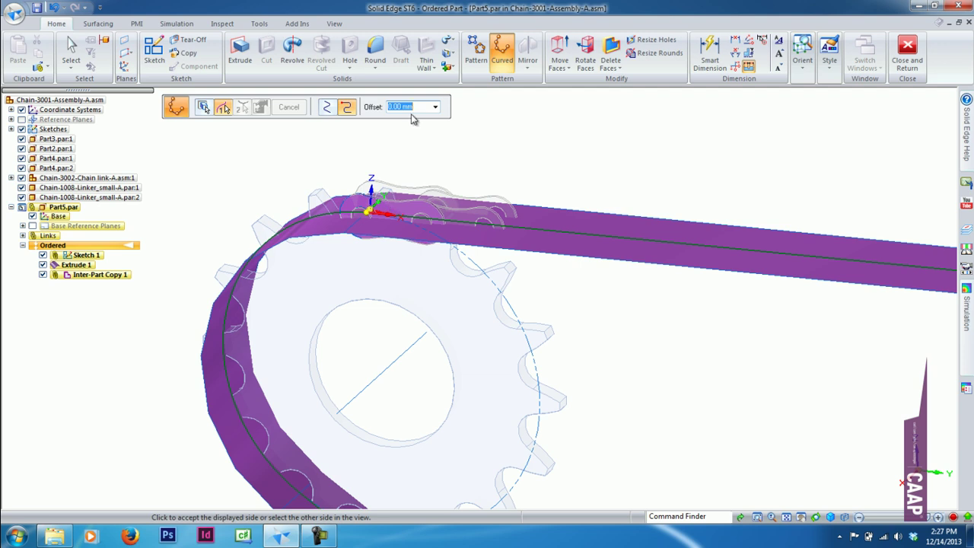
text(6)
Step: Select the extruded band's face chain as the pattern surface
click(481, 160)
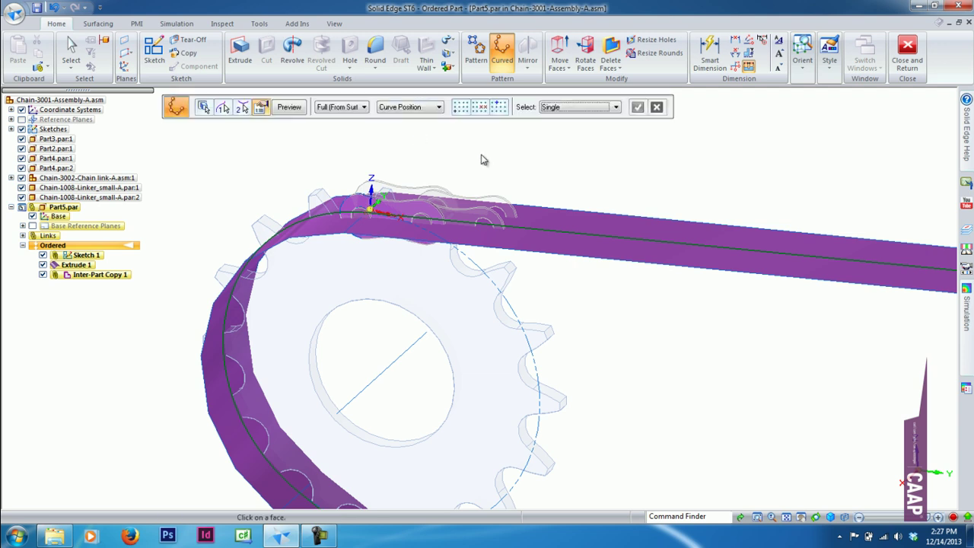
click(571, 111)
click(563, 128)
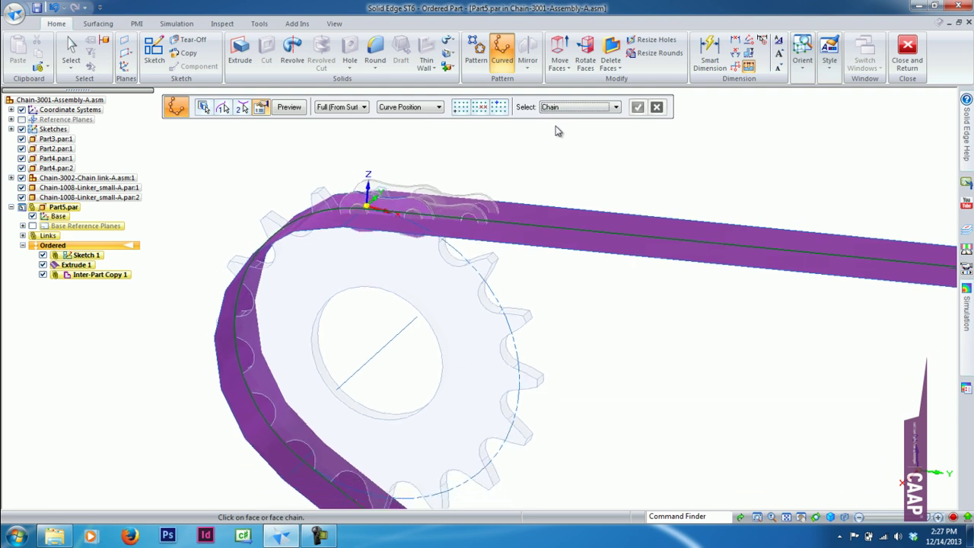
middle_drag(563, 128, 529, 213)
click(357, 217)
scroll(595, 287, down, 5)
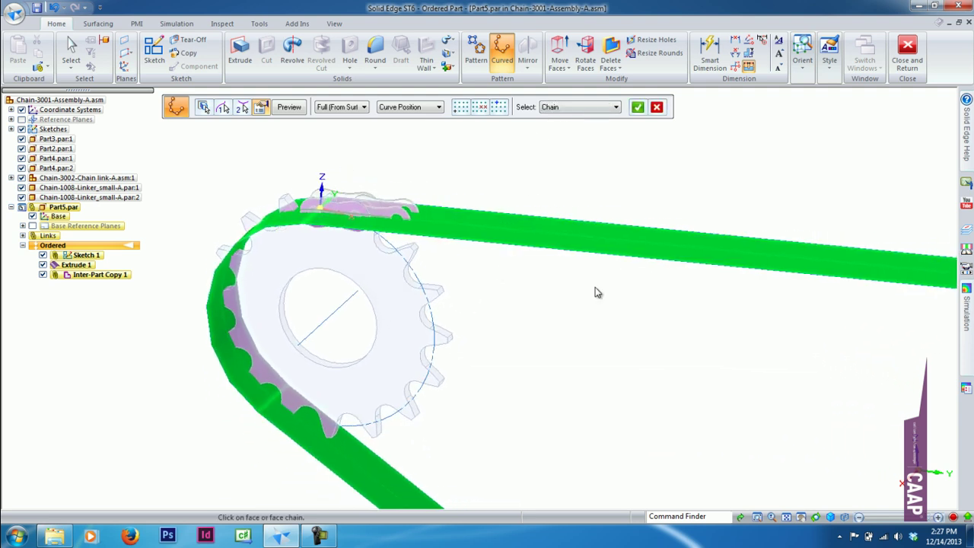
click(637, 107)
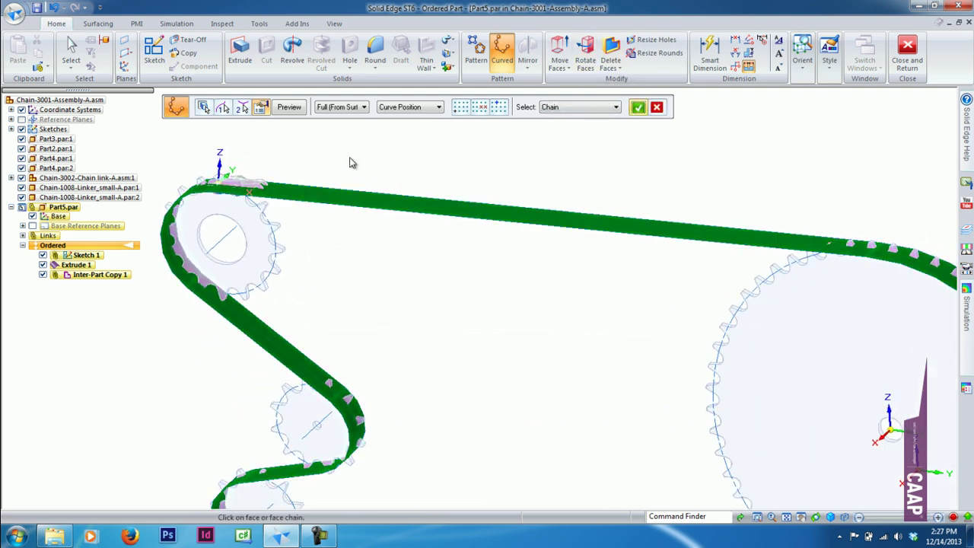
scroll(317, 253, up, 3)
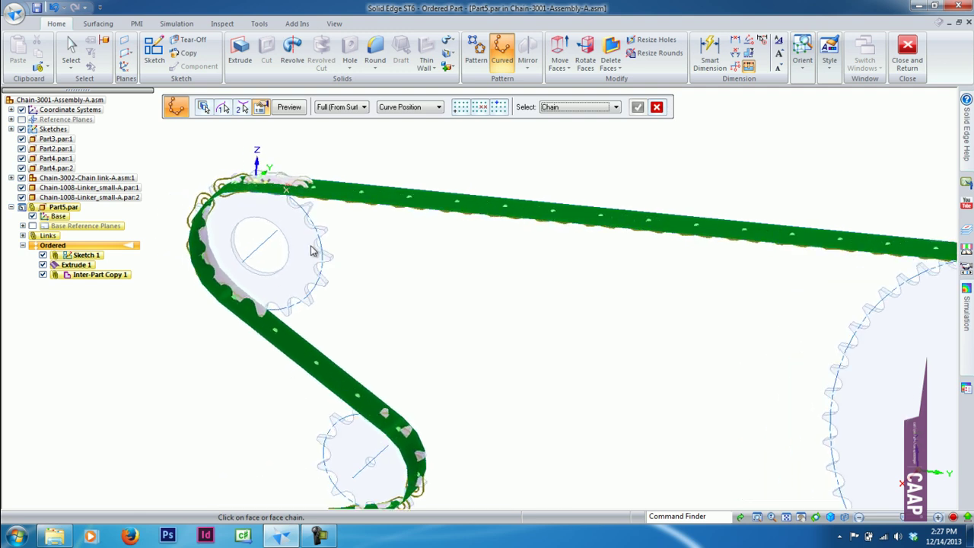
scroll(298, 235, up, 3)
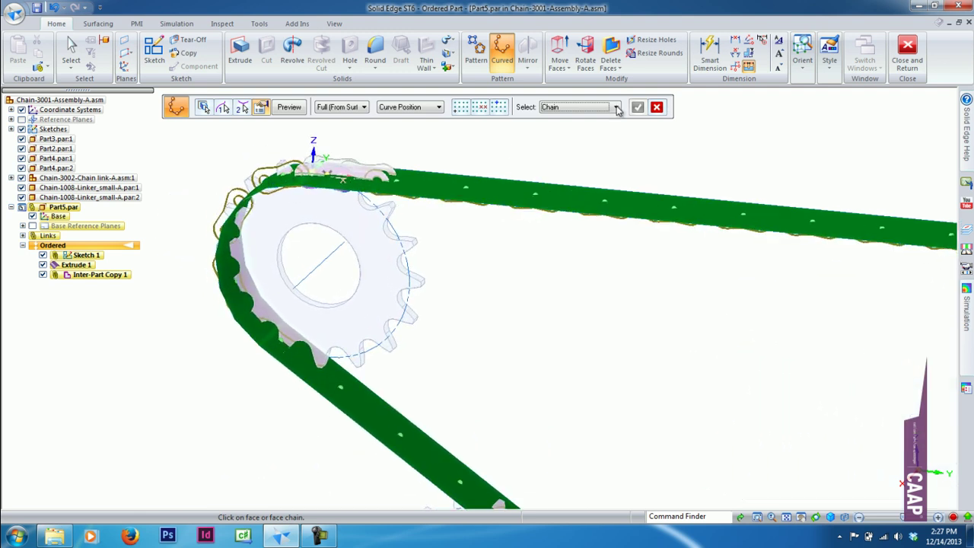
Step: Preview and finish the curved pattern of chain links around the sprockets
click(288, 107)
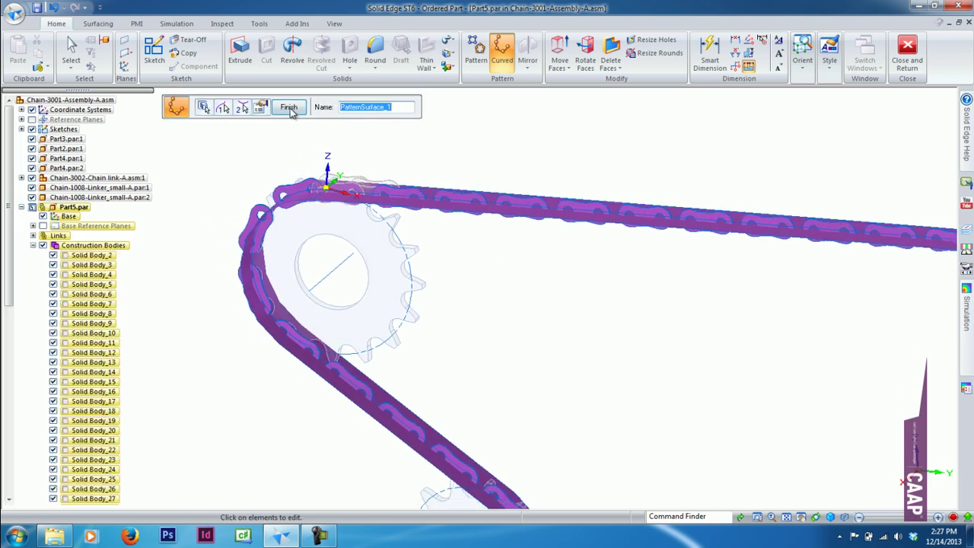
click(288, 107)
scroll(443, 260, up, 2)
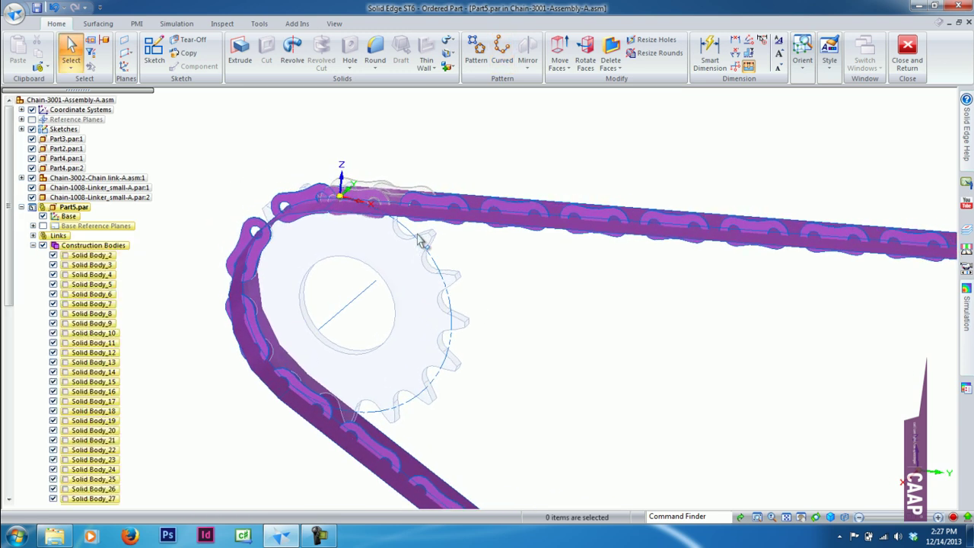
scroll(435, 250, up, 2)
scroll(429, 240, up, 2)
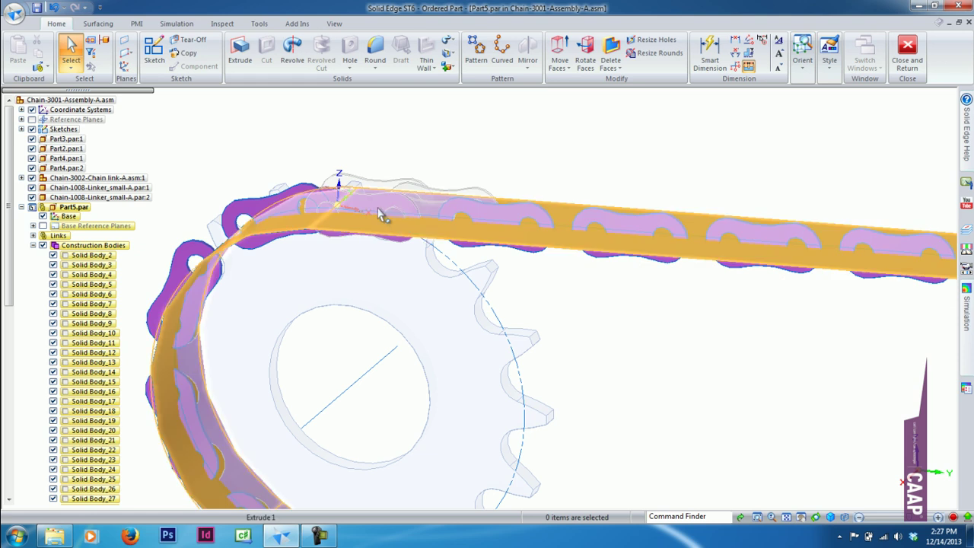
click(502, 53)
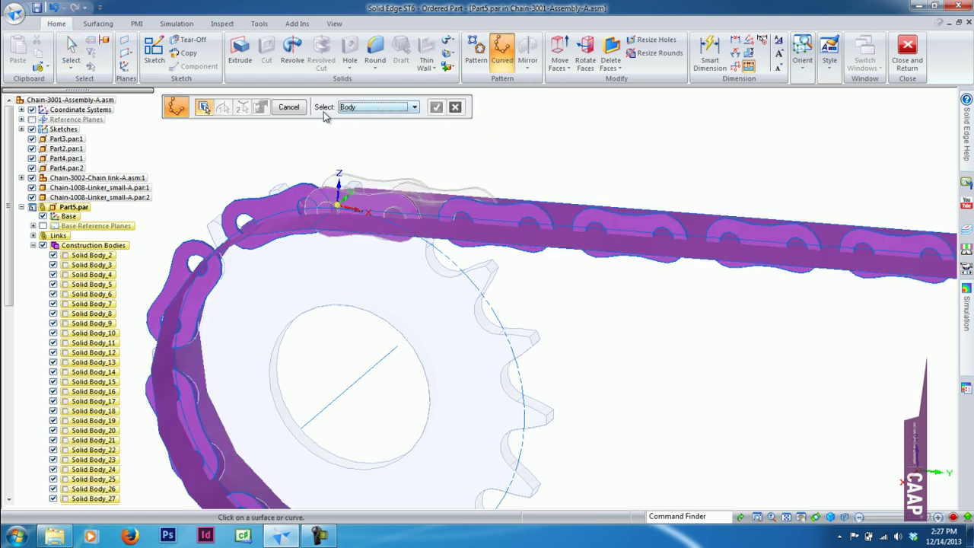
Step: Cancel the pending pattern and Inter-Part Copy another chain link body into Part5
click(70, 52)
click(47, 68)
click(76, 95)
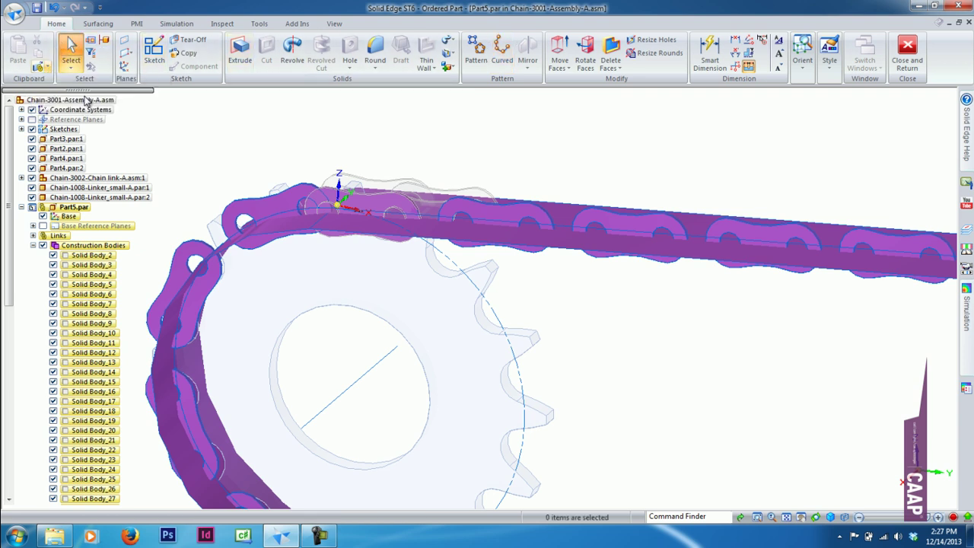
click(418, 211)
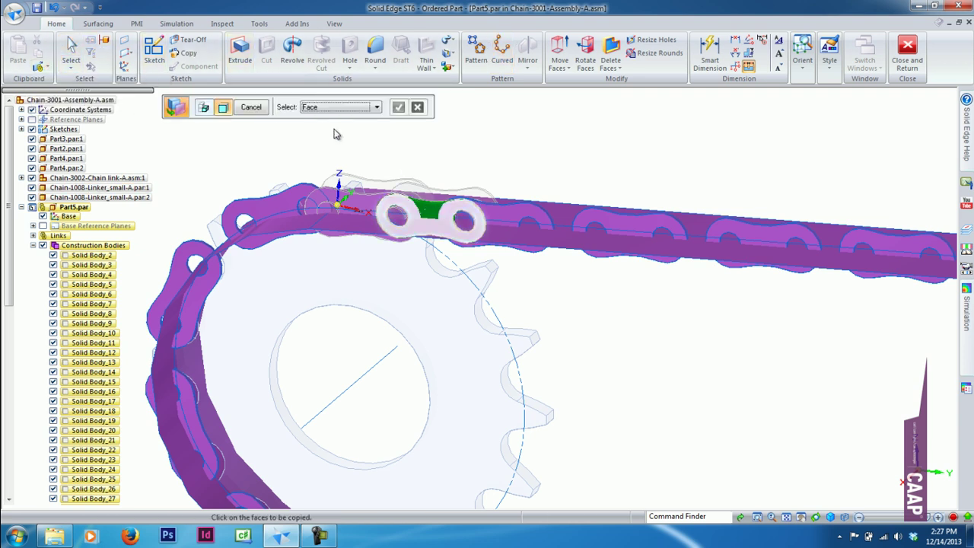
click(376, 107)
click(331, 131)
click(447, 221)
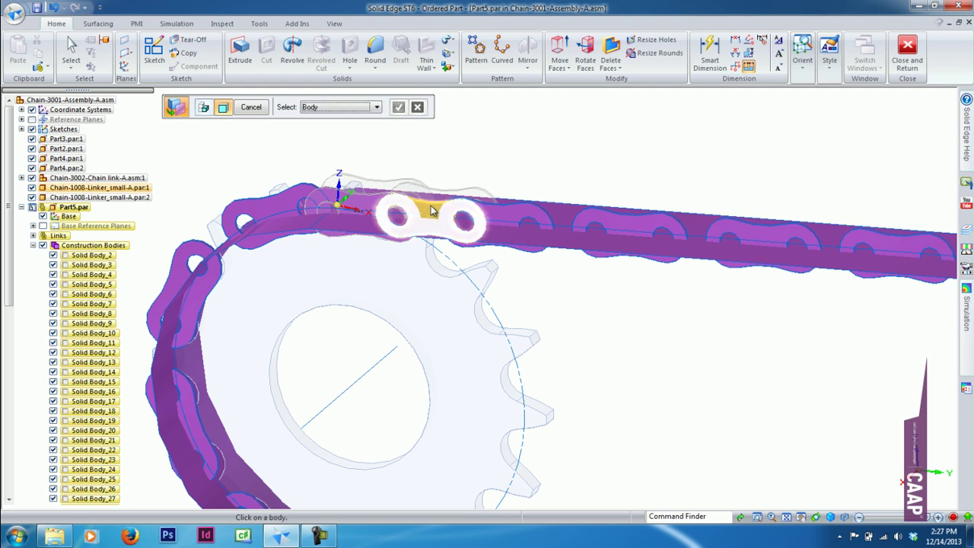
click(398, 107)
click(251, 107)
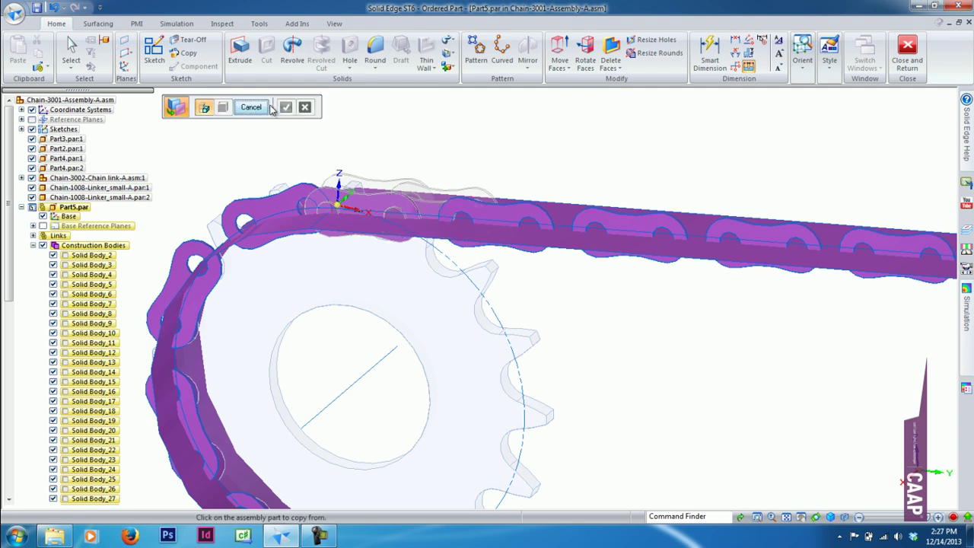
click(502, 54)
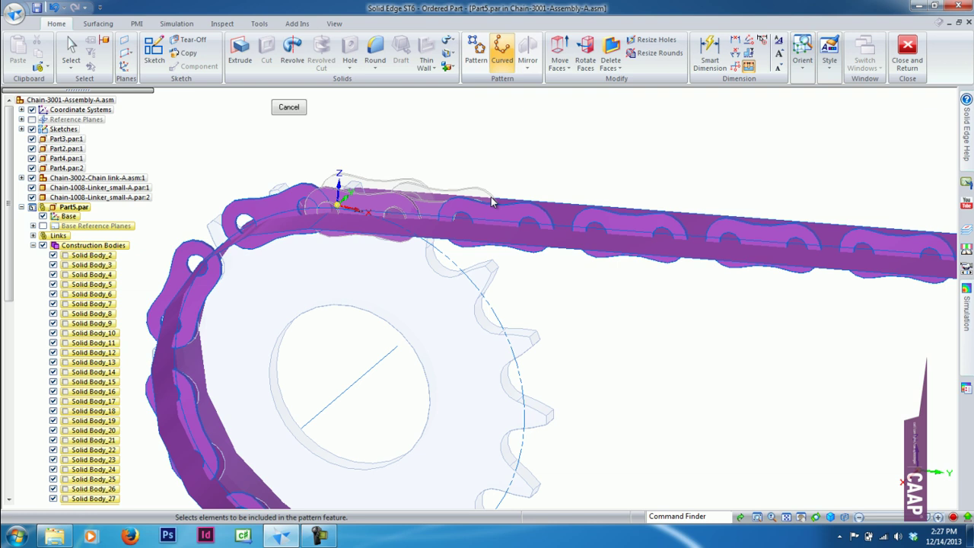
Step: Pattern the new link along the chain path, anchored at the link origin, with 18.75 mm offset
click(429, 207)
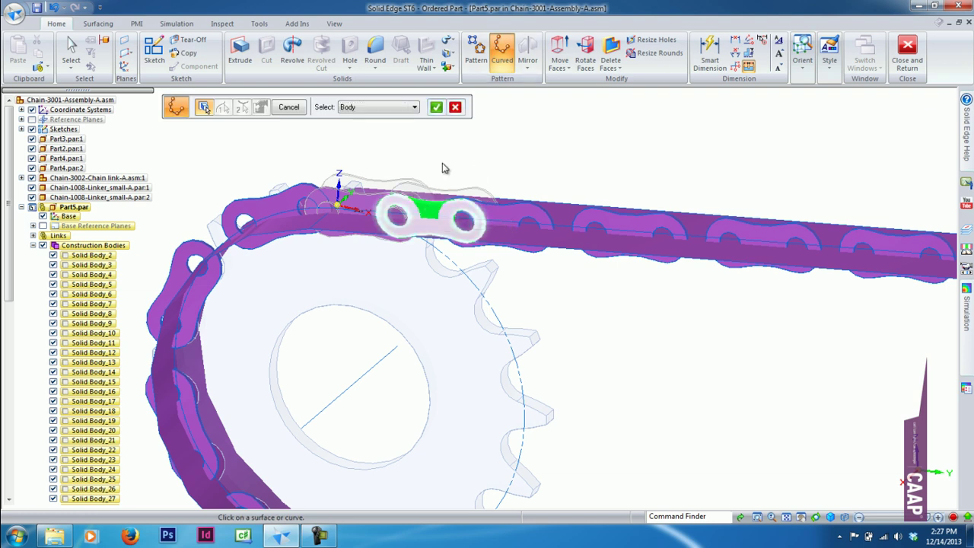
click(436, 106)
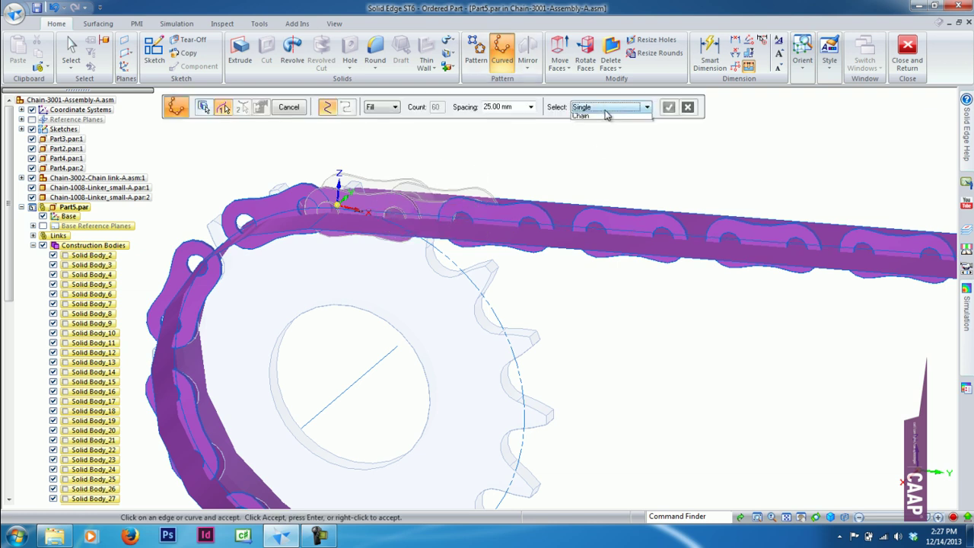
click(605, 107)
click(598, 126)
click(561, 231)
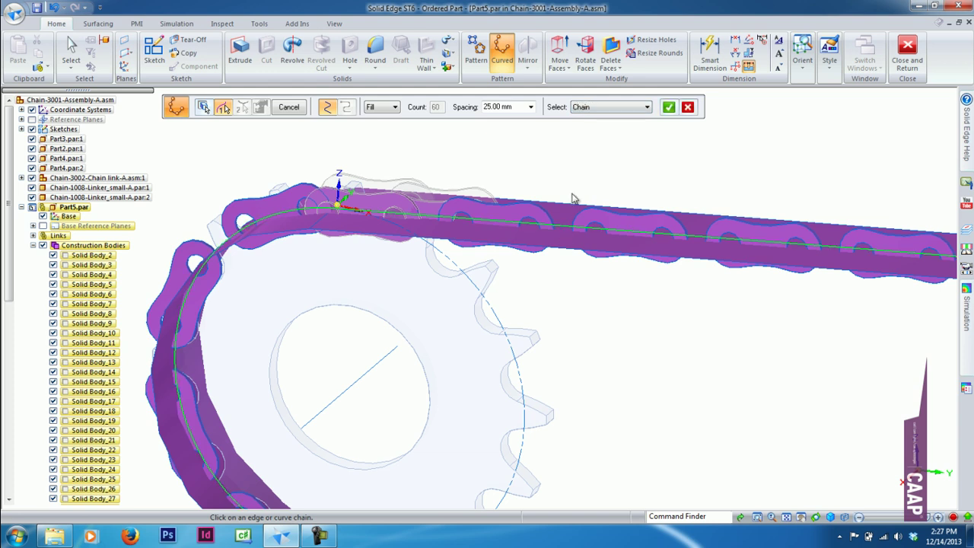
click(669, 106)
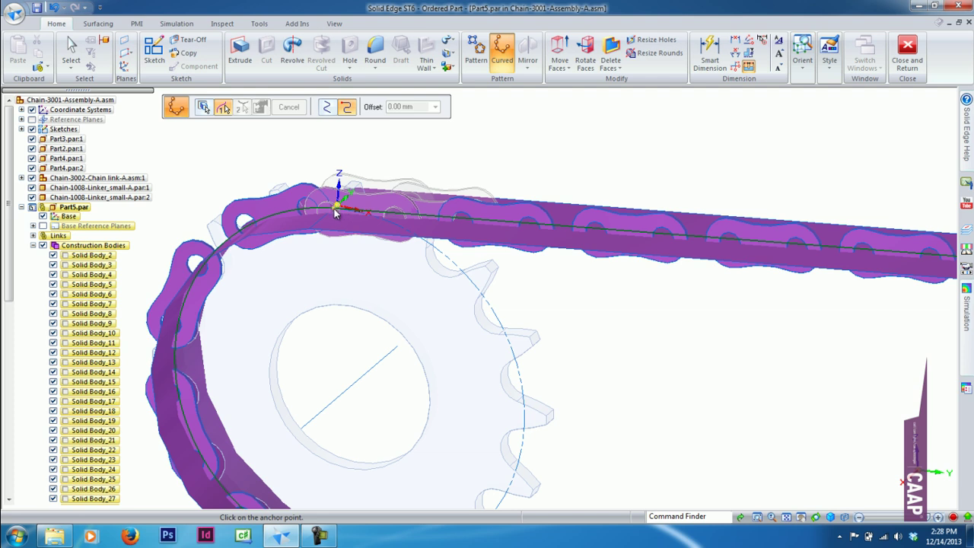
click(334, 210)
drag(412, 107, 392, 107)
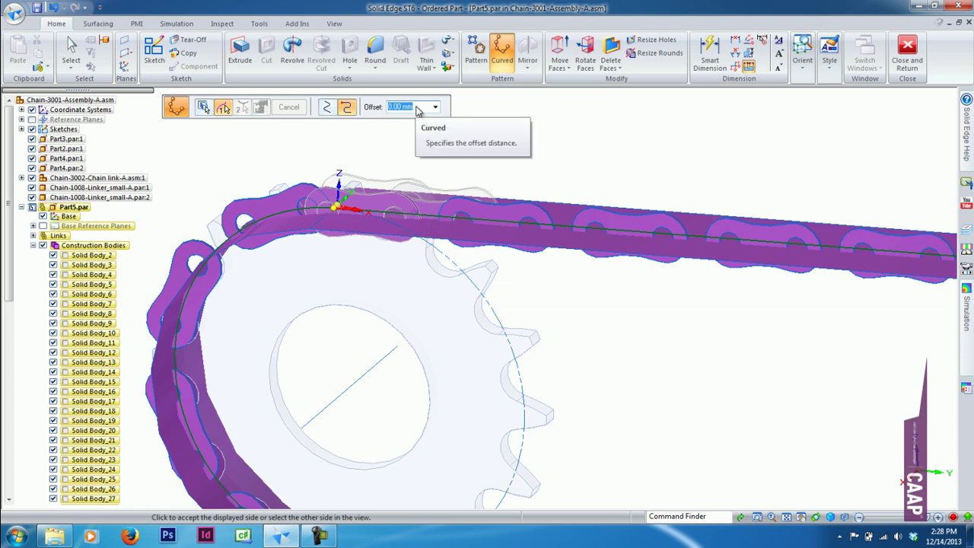
text(18.75)
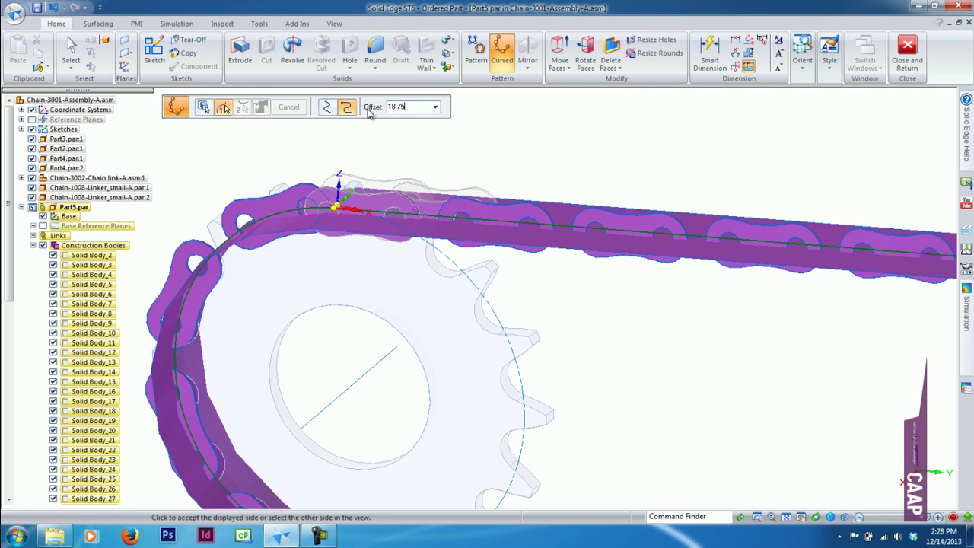
key(Return)
Step: Select the extruded band's face chain as the surface and finish the second curved pattern
click(460, 147)
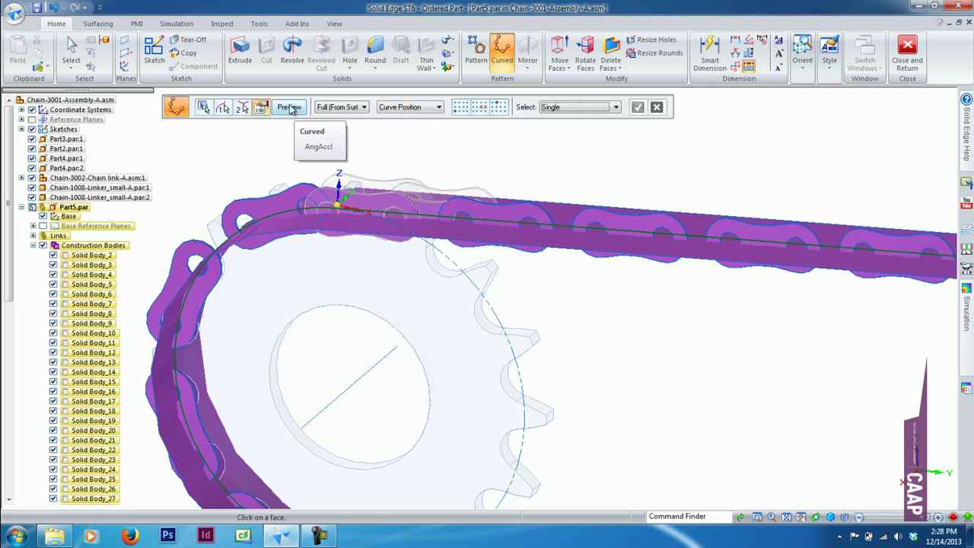
click(289, 109)
click(499, 136)
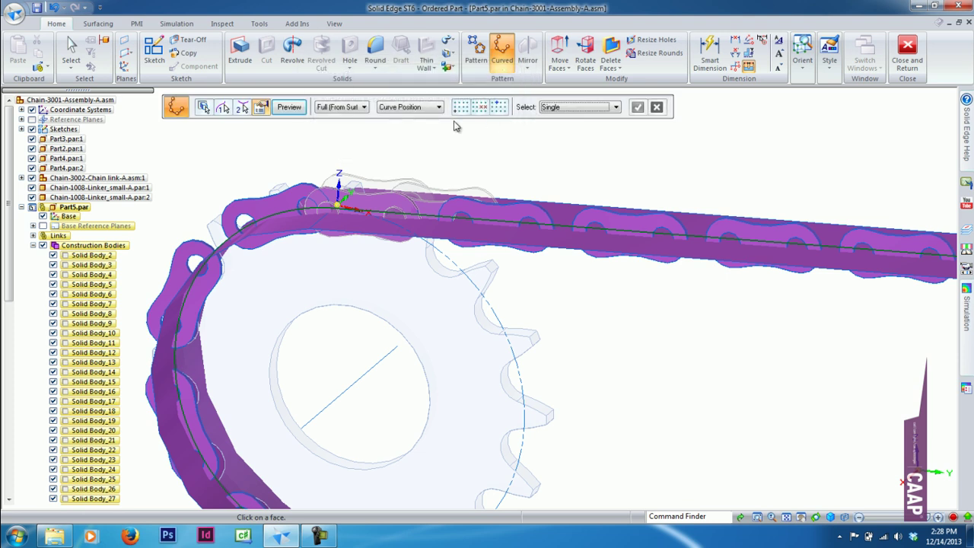
click(582, 108)
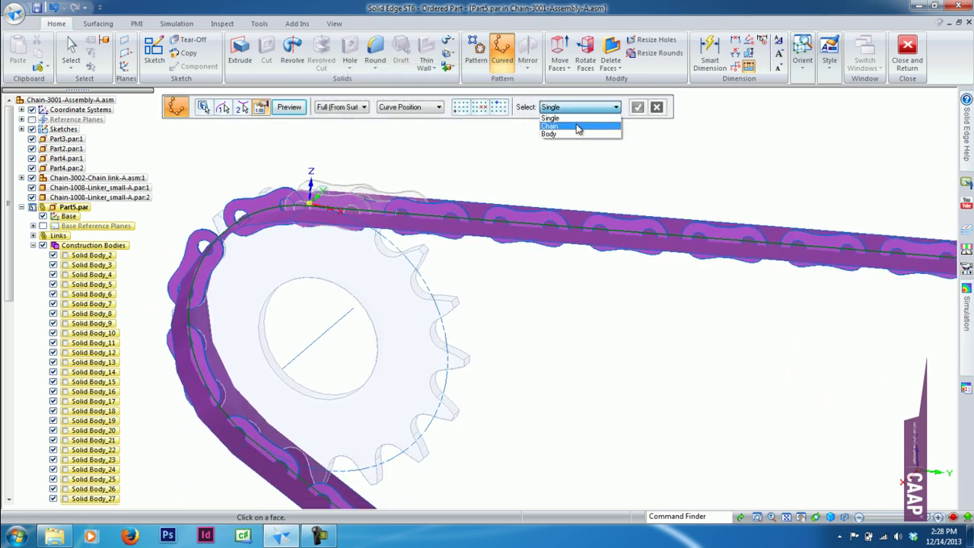
click(578, 128)
click(580, 215)
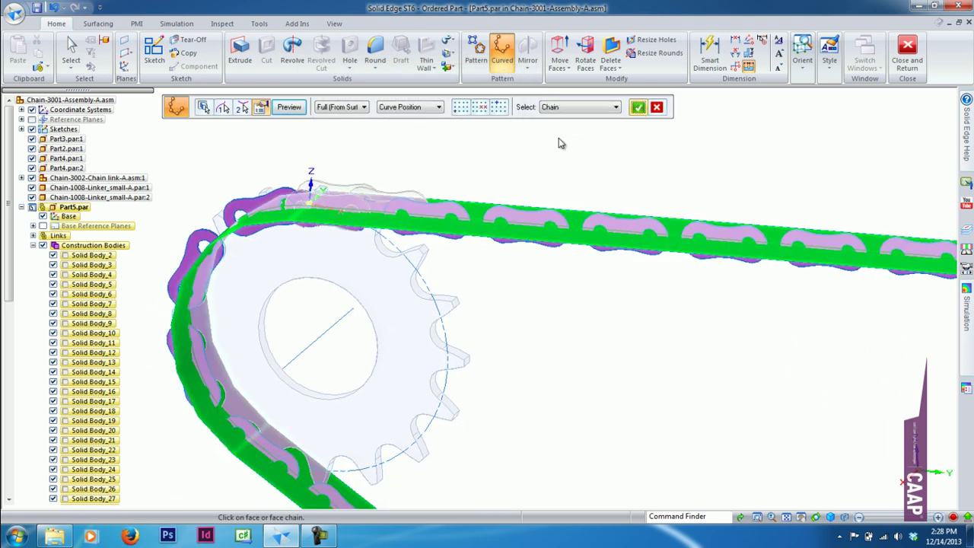
right_click(495, 185)
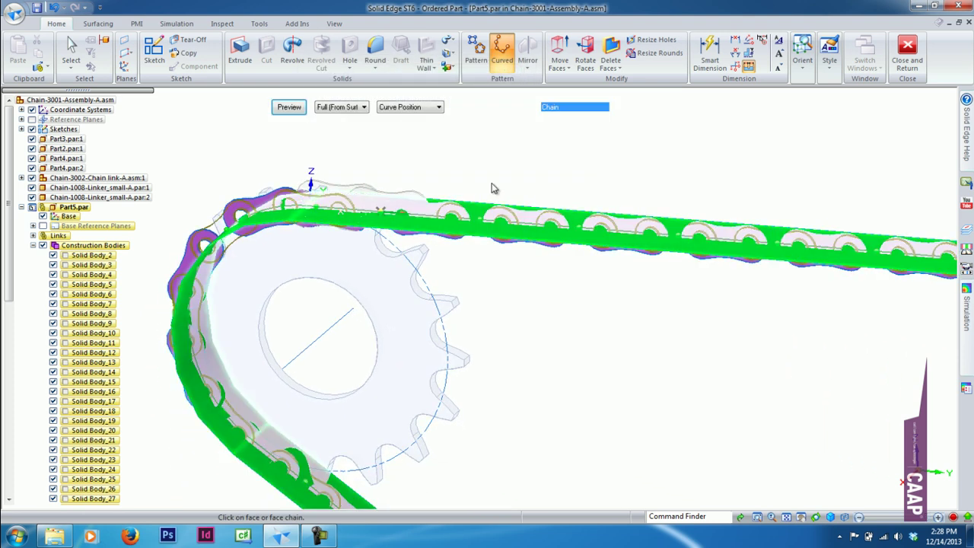
click(290, 107)
click(285, 107)
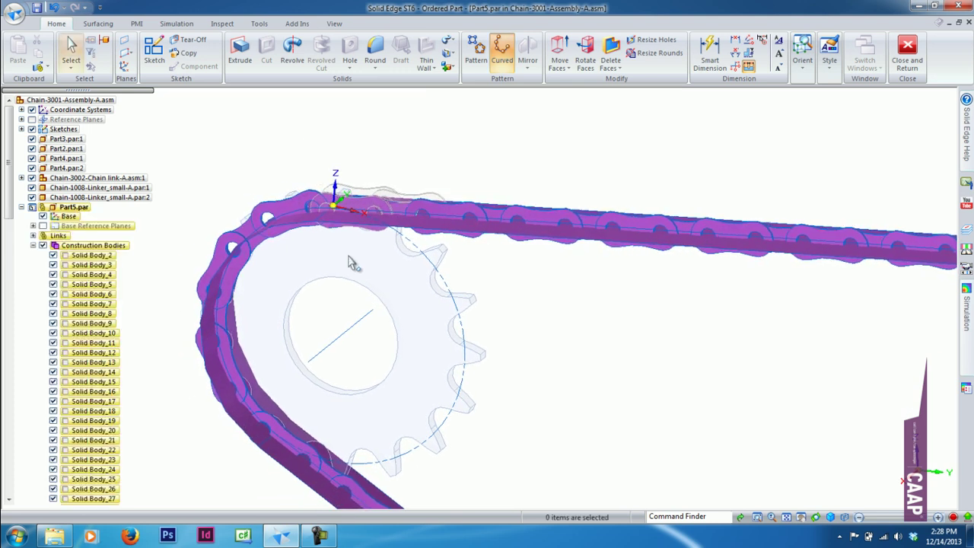
scroll(685, 213, down, 5)
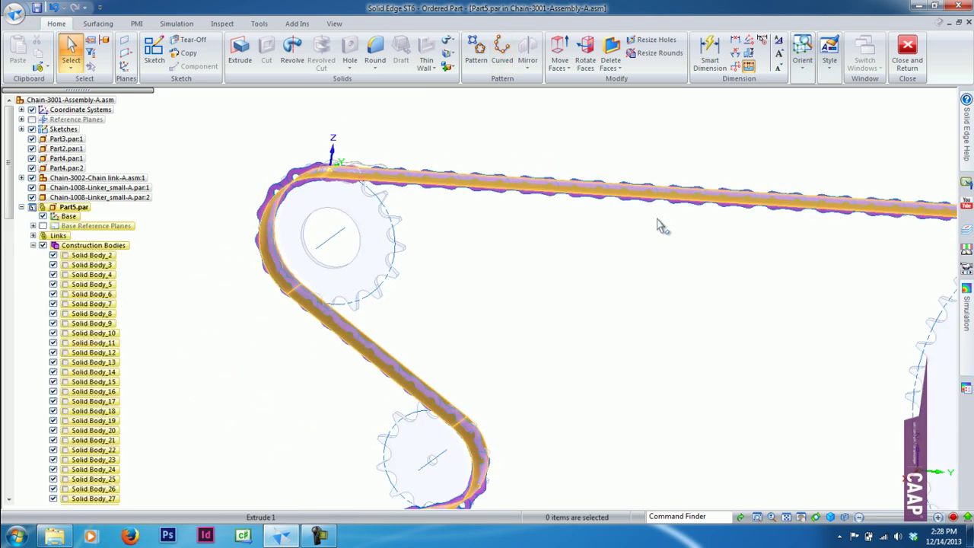
scroll(508, 337, down, 2)
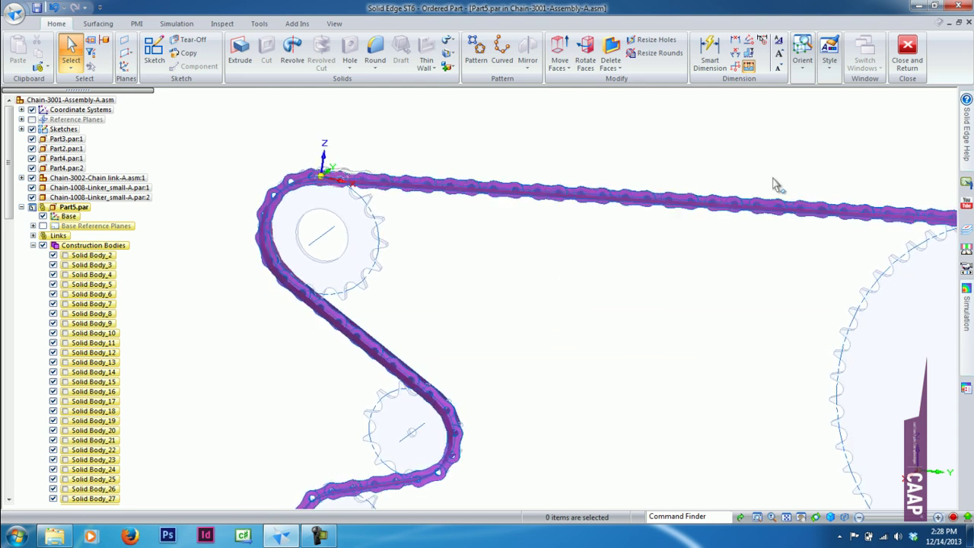
Step: Return to the assembly, turn on display of Part5's surfaces, and start an assembly Pattern
click(907, 52)
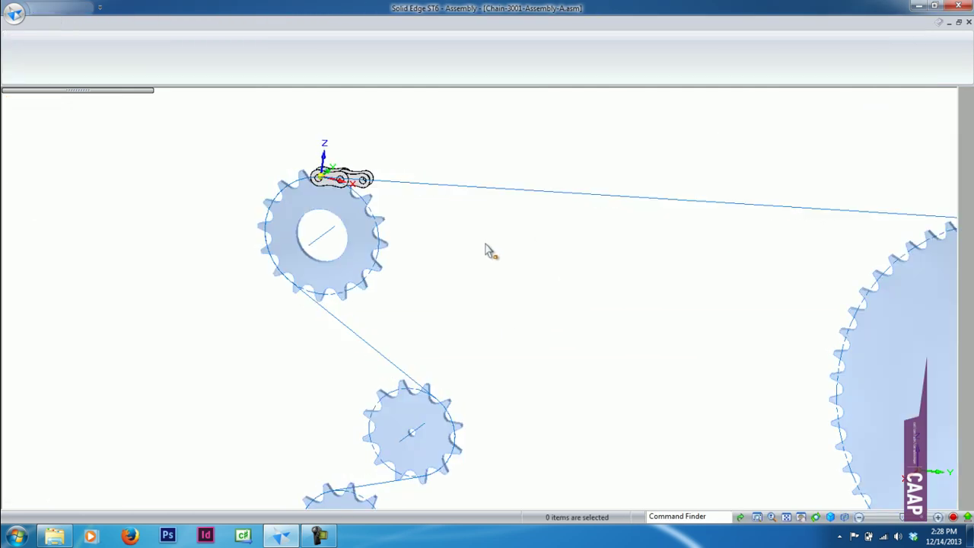
click(69, 208)
right_click(71, 211)
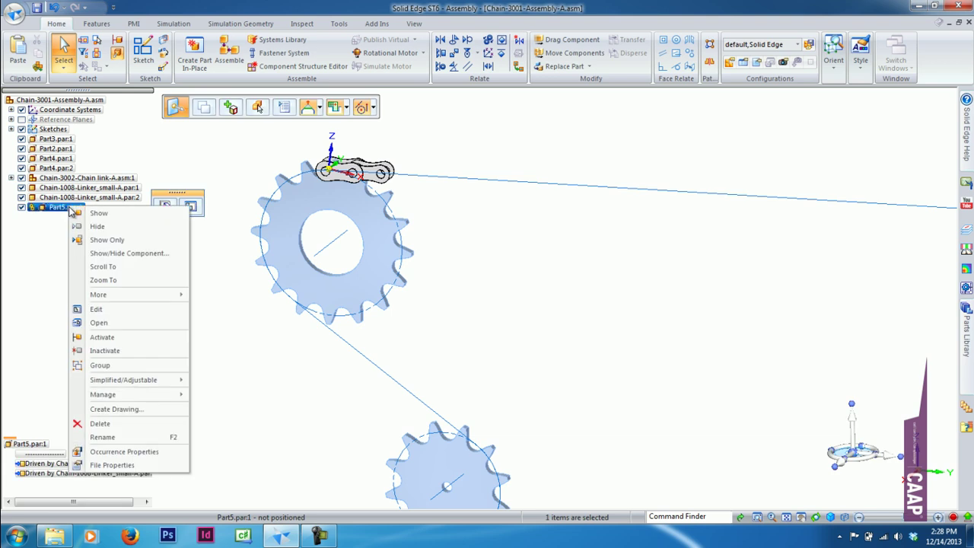
click(126, 252)
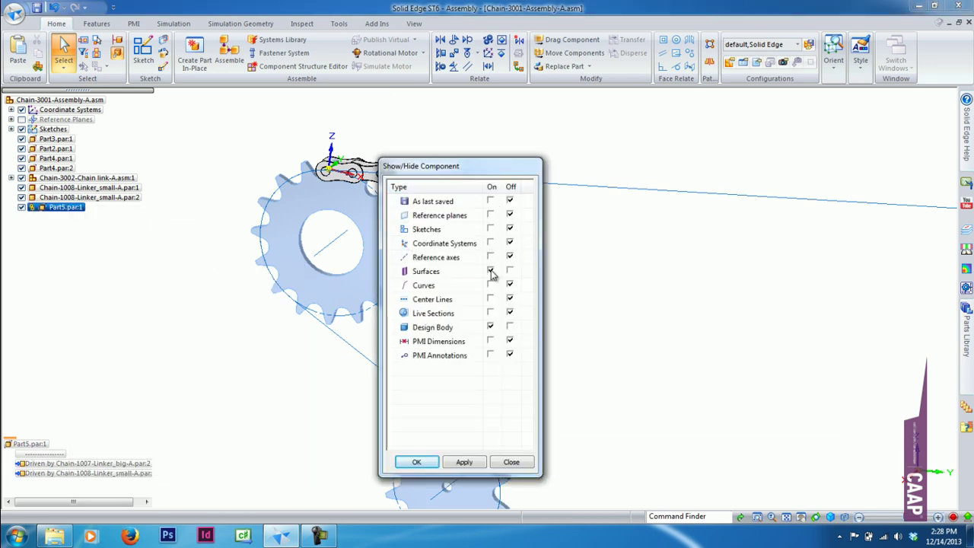
click(465, 462)
click(416, 461)
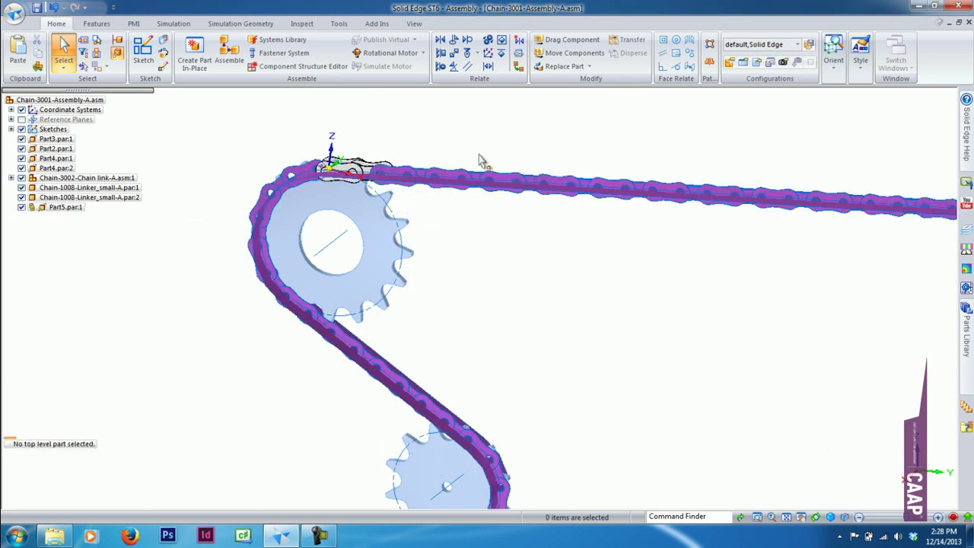
middle_drag(681, 196, 465, 239)
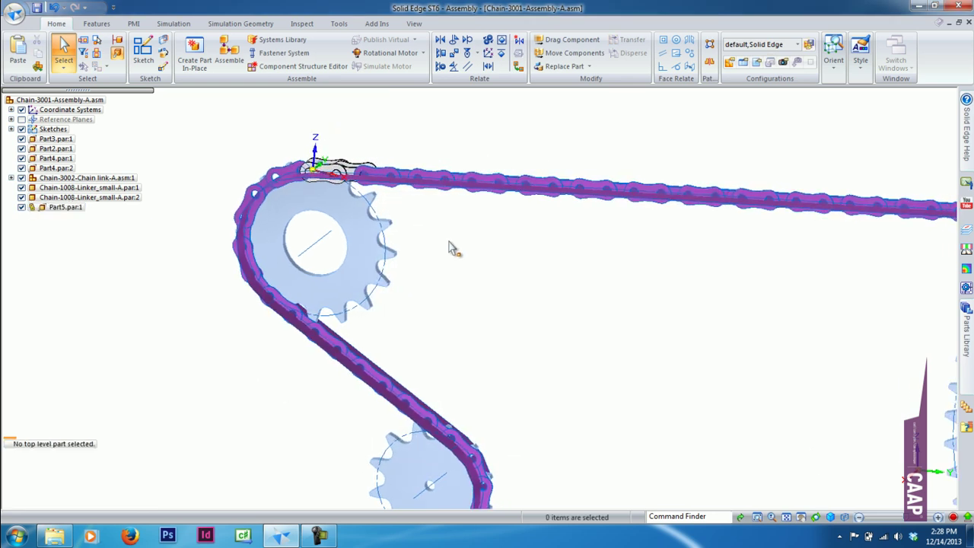
click(710, 46)
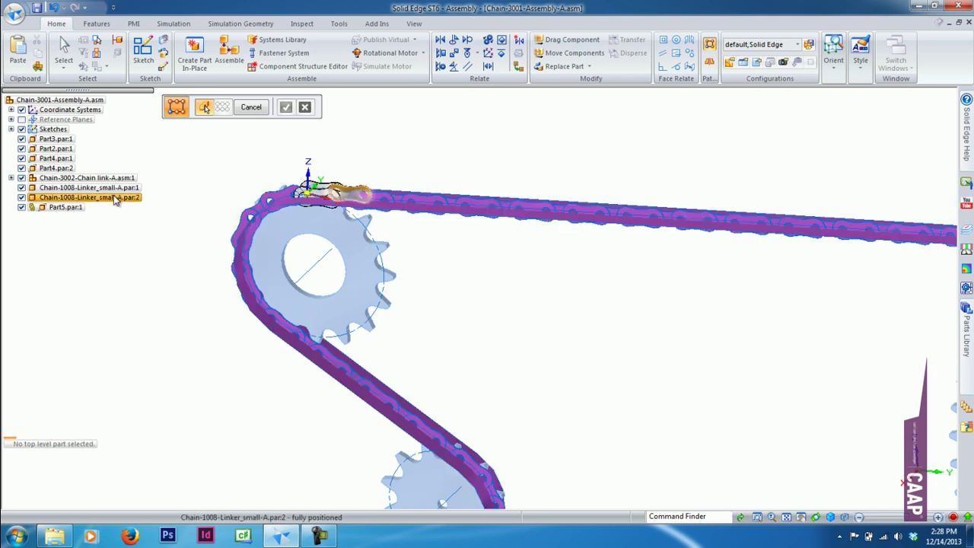
Step: Choose the Chain-3002 link assembly as the part to repeat
click(106, 178)
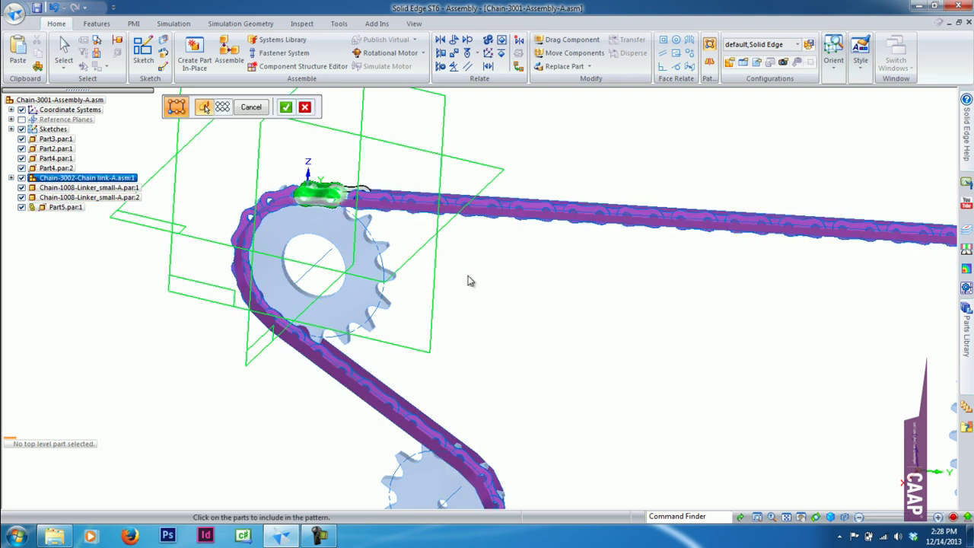
click(285, 107)
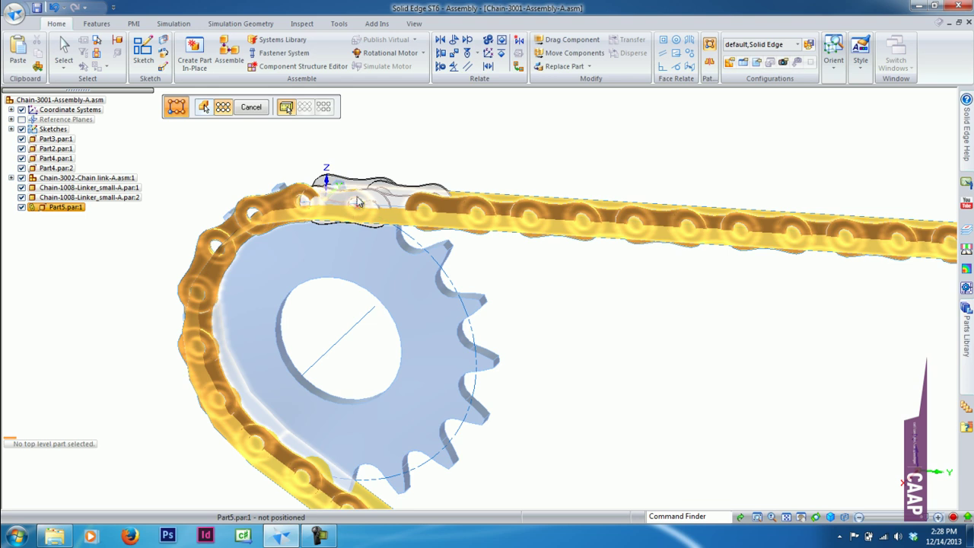
click(456, 213)
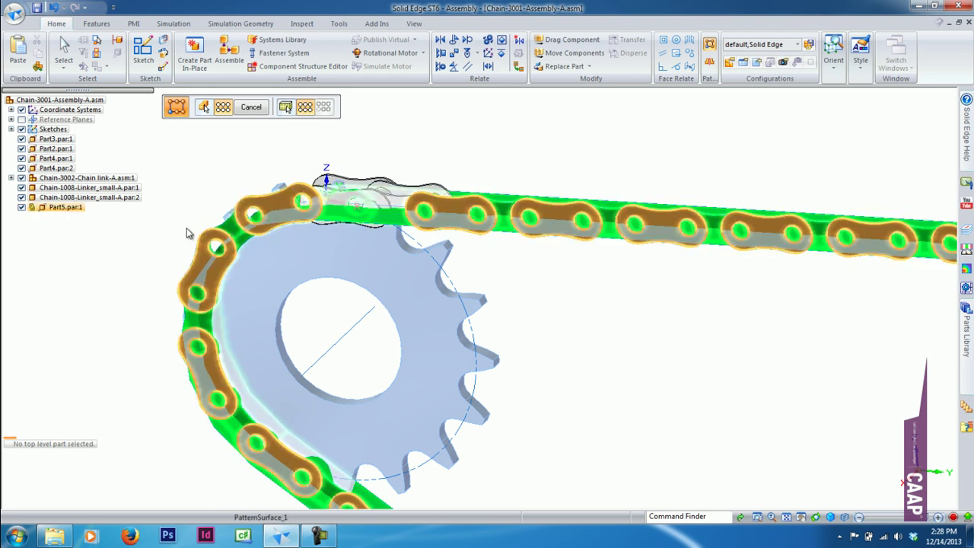
Step: Follow Part5's link pattern with the chain surface as reference, creating Pattern_1
click(66, 209)
click(439, 203)
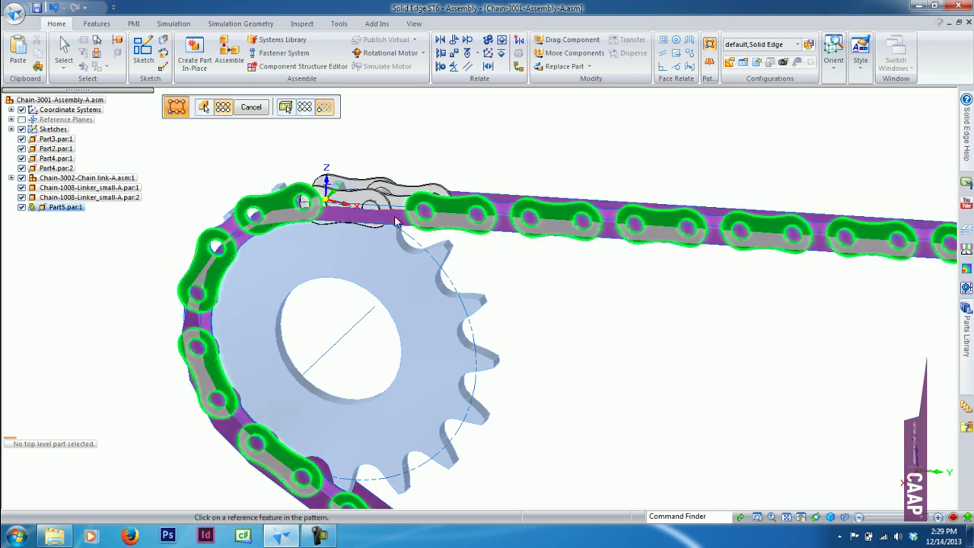
click(370, 222)
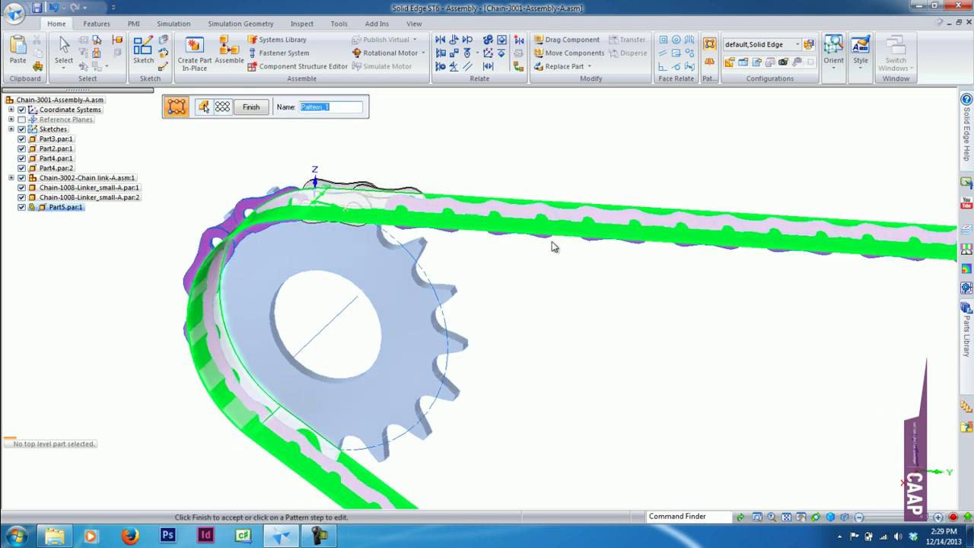
scroll(555, 244, down, 5)
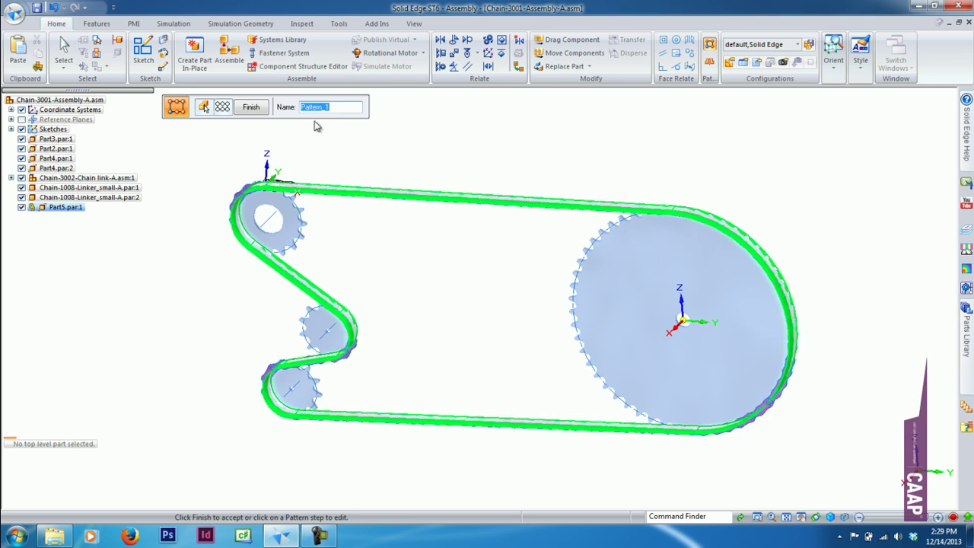
click(251, 107)
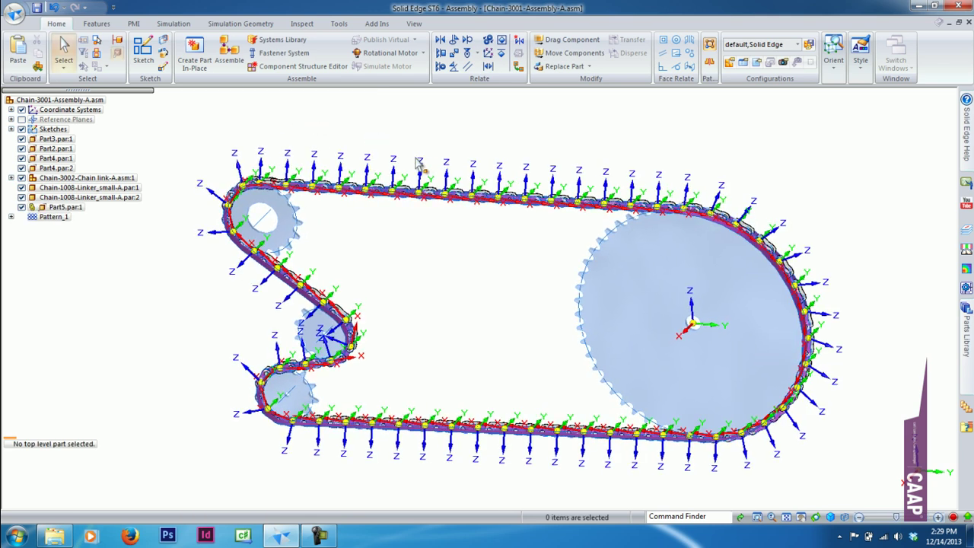
scroll(461, 282, up, 1)
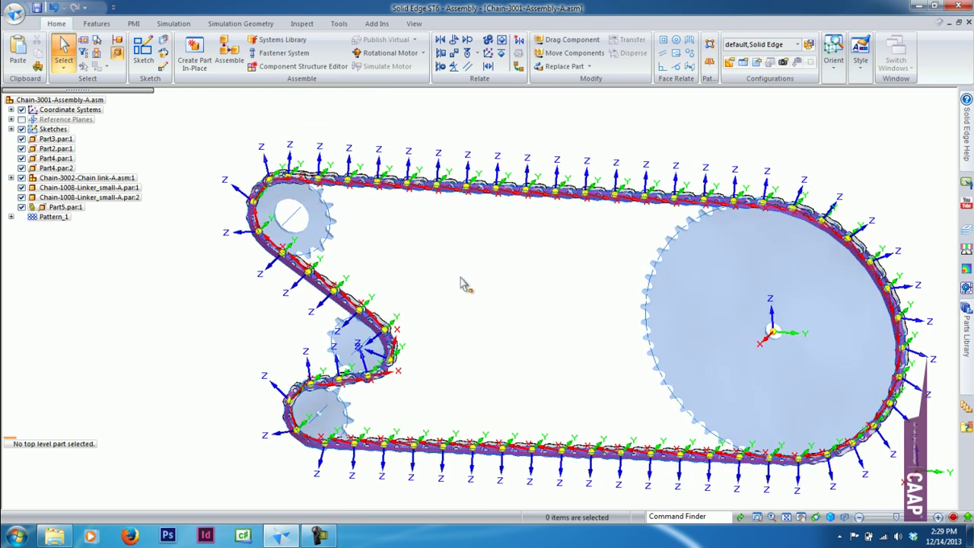
scroll(461, 282, up, 2)
scroll(462, 281, up, 2)
scroll(464, 281, up, 2)
scroll(466, 279, up, 2)
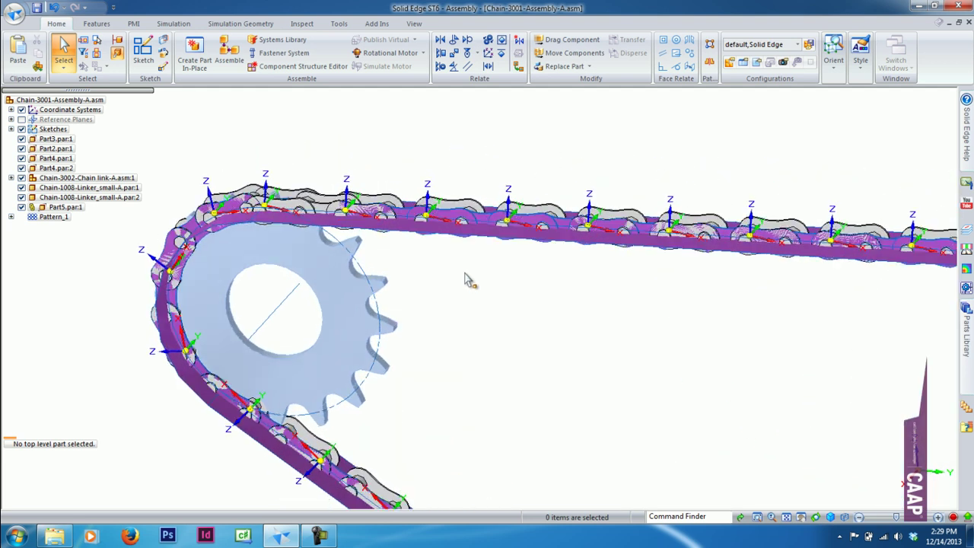
scroll(466, 279, up, 2)
scroll(403, 282, up, 2)
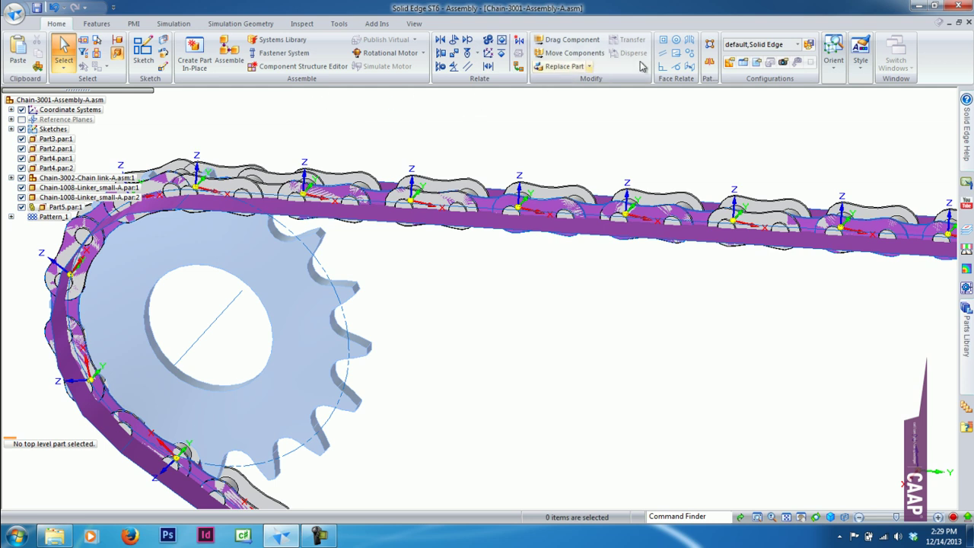
Step: Pattern both Linker_small parts along Part5's link pattern and chain surface as Pattern_2
click(712, 45)
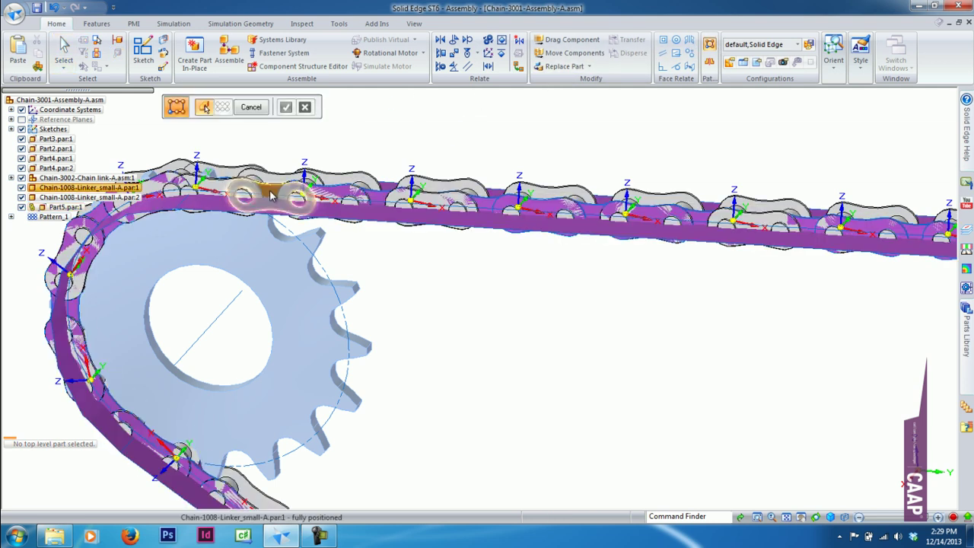
click(276, 183)
click(276, 179)
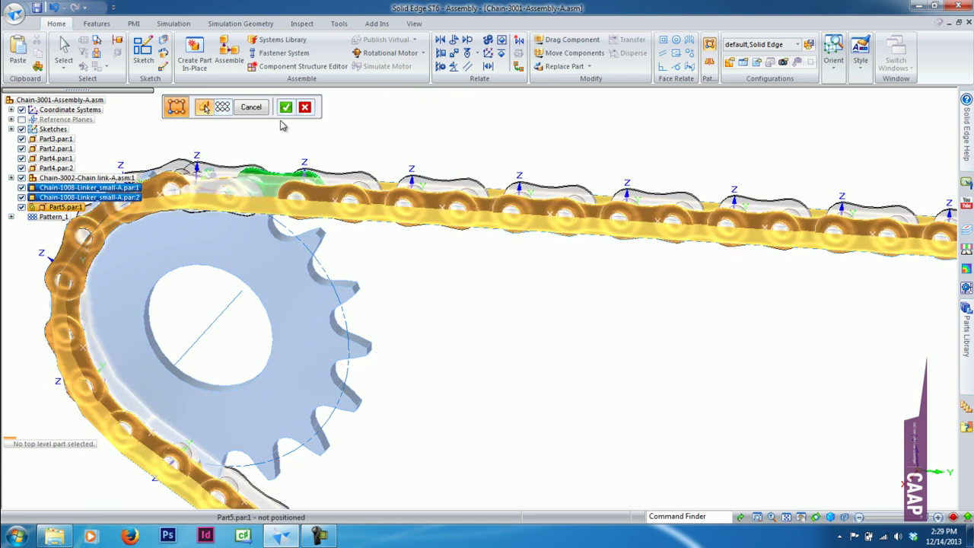
click(285, 106)
click(375, 212)
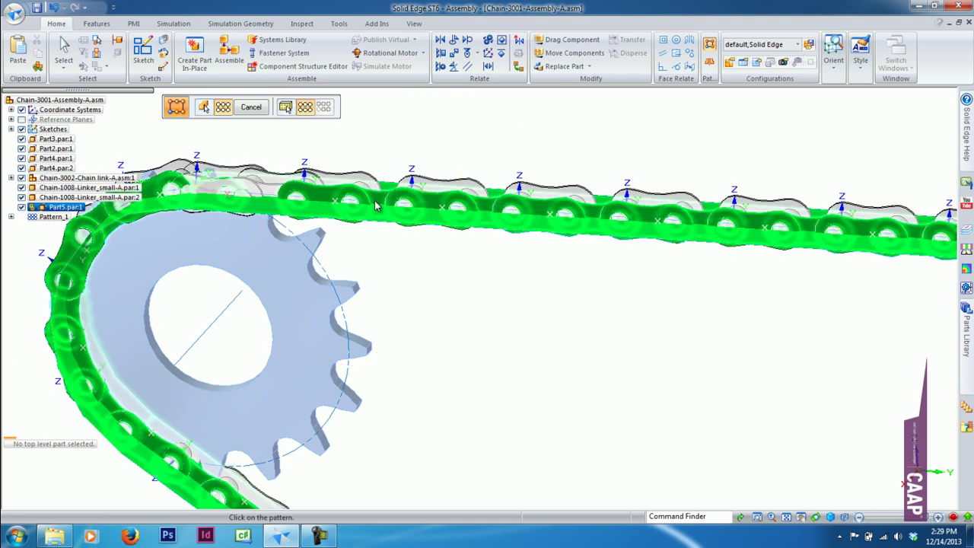
click(375, 202)
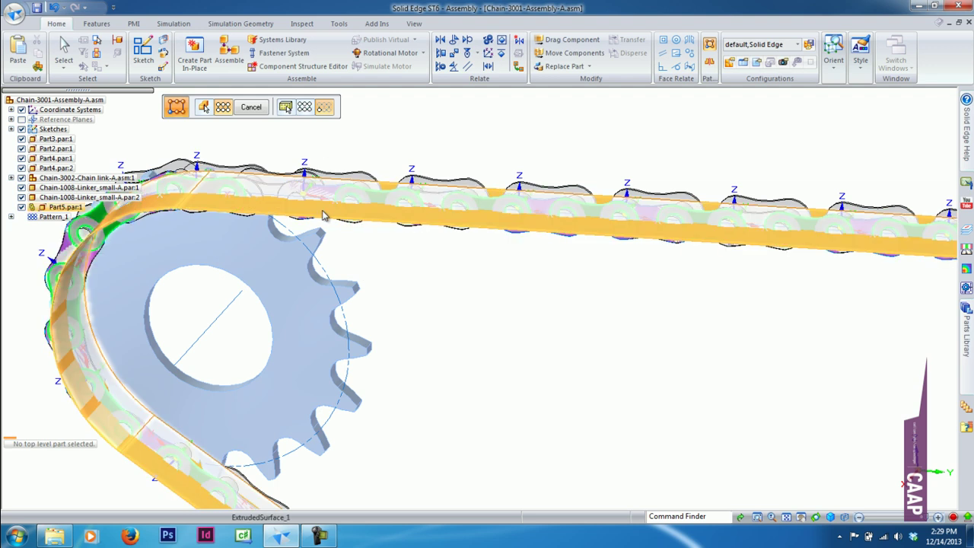
click(384, 183)
click(251, 108)
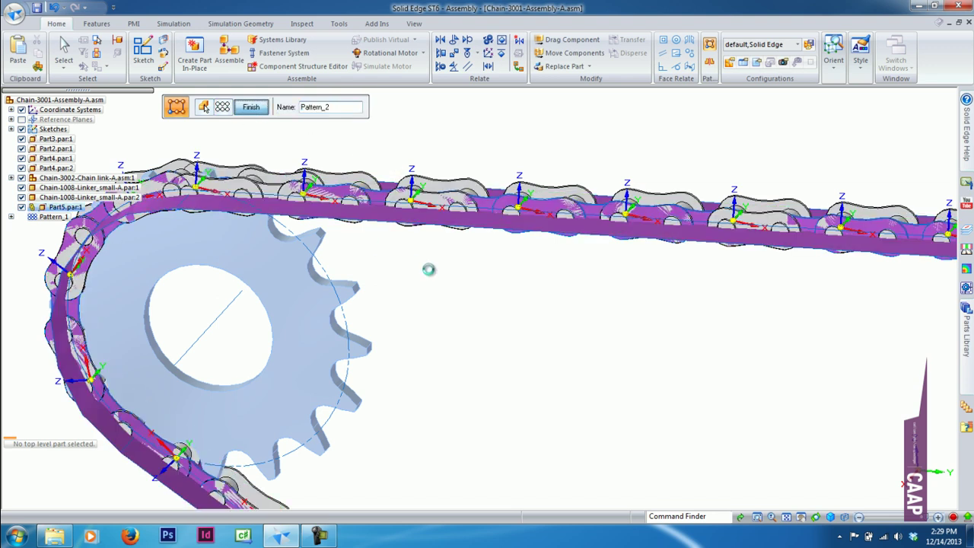
scroll(403, 252, down, 2)
scroll(418, 256, down, 2)
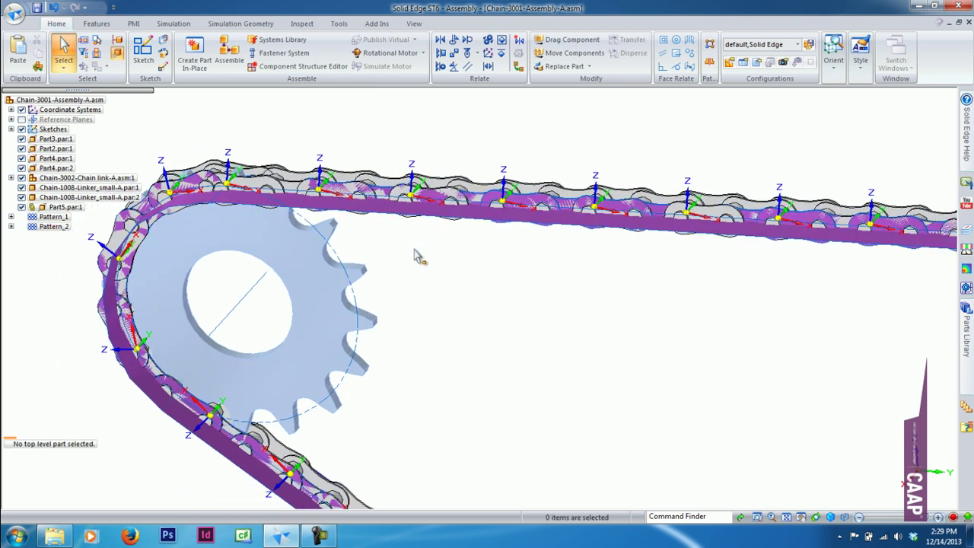
scroll(396, 243, down, 2)
Step: Hide all coordinate systems and surfaces through Show/Hide All Components
right_click(148, 130)
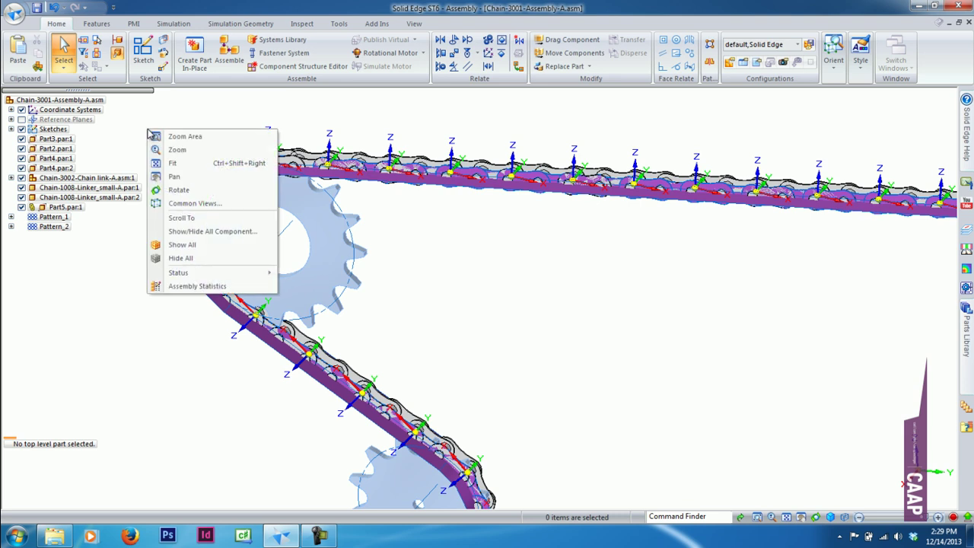
click(220, 231)
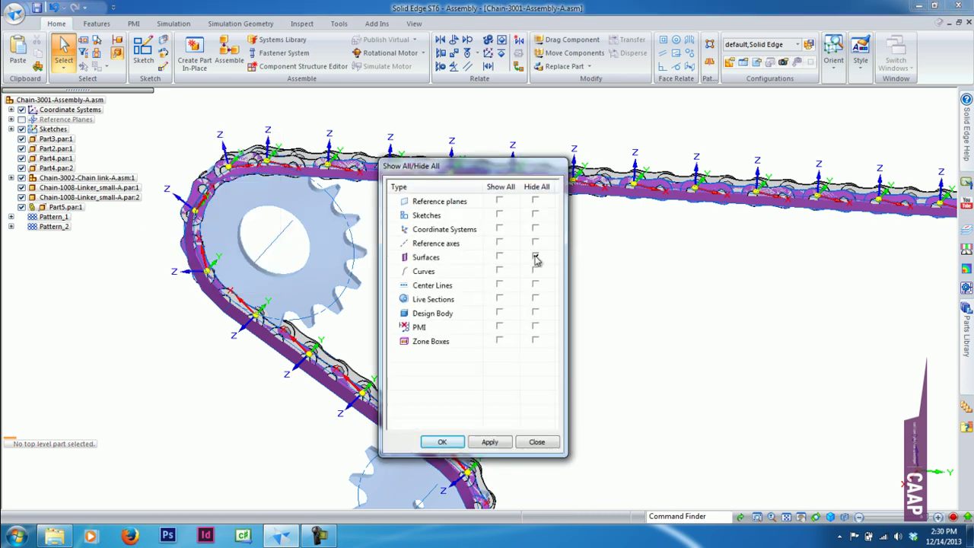
click(533, 255)
click(490, 442)
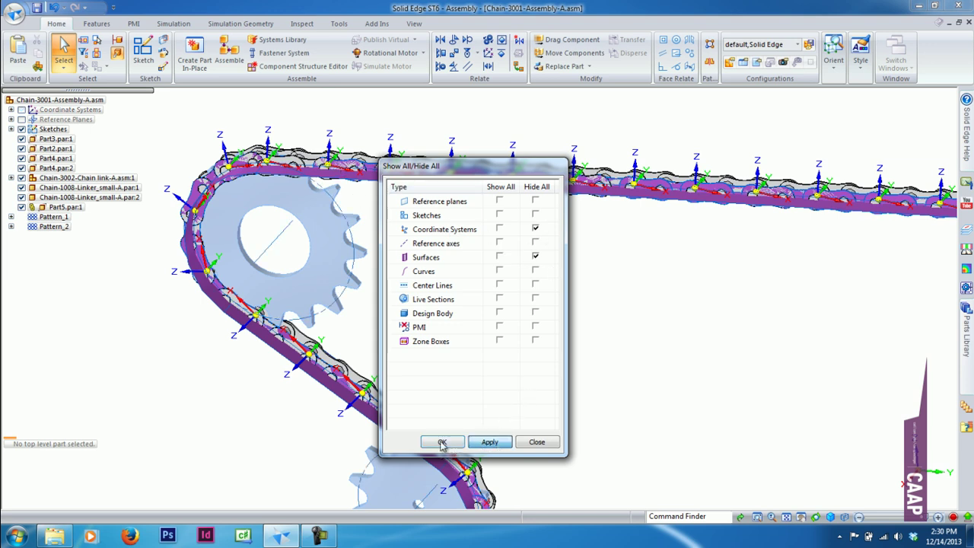
click(442, 442)
Step: Fit the assembly and rotate the view to inspect the links on the upper-left sprocket
key(ctrl+shift+a)
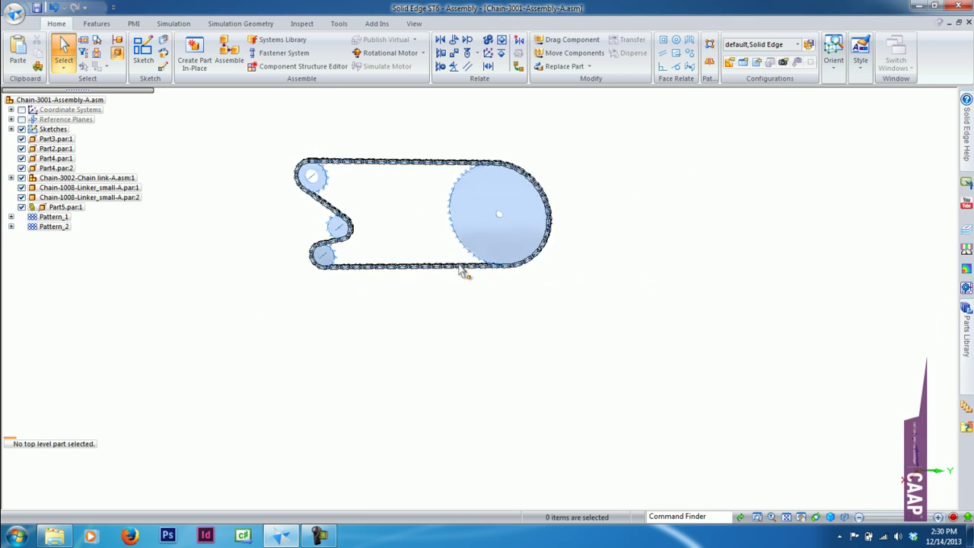
scroll(463, 272, up, 3)
scroll(415, 257, up, 1)
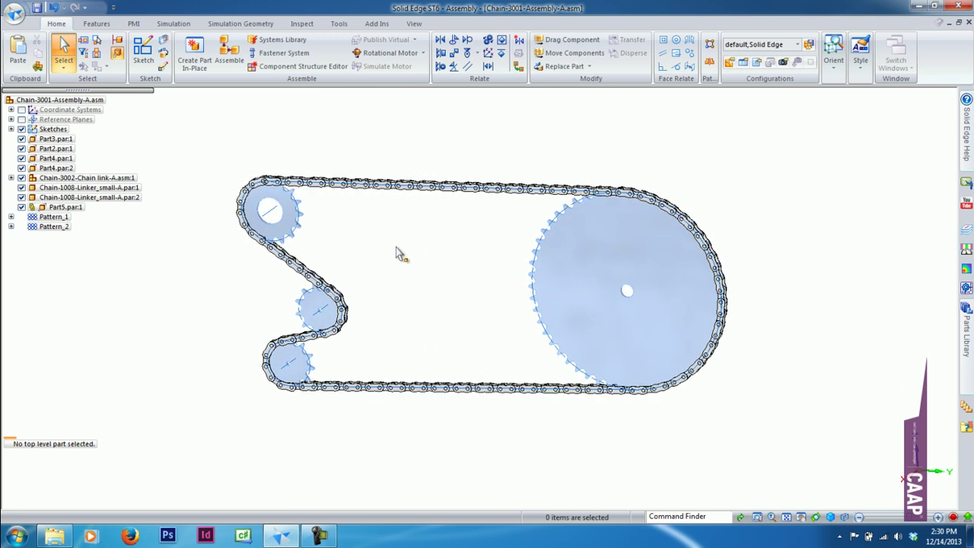
scroll(358, 240, up, 1)
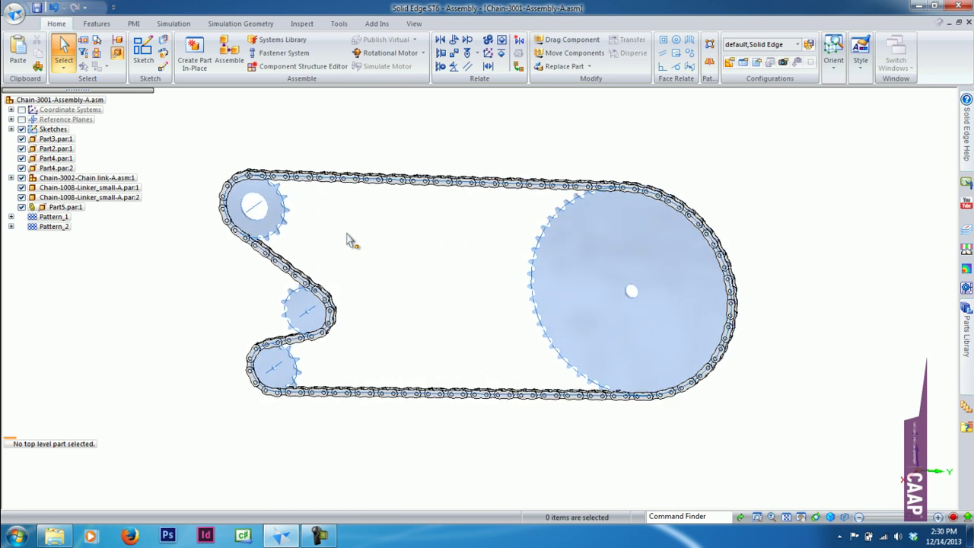
middle_drag(354, 236, 355, 175)
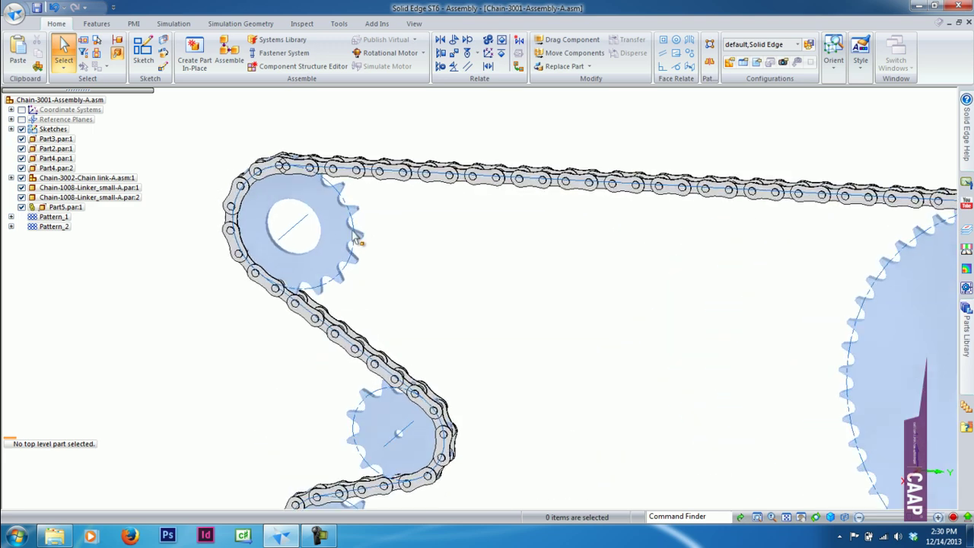
scroll(352, 152, up, 5)
middle_drag(259, 141, 280, 219)
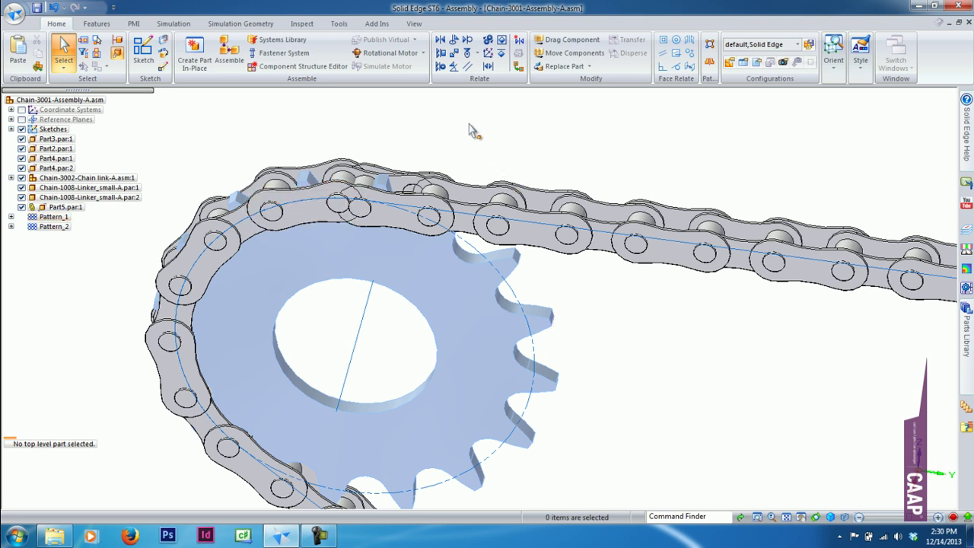
key(ctrl+f)
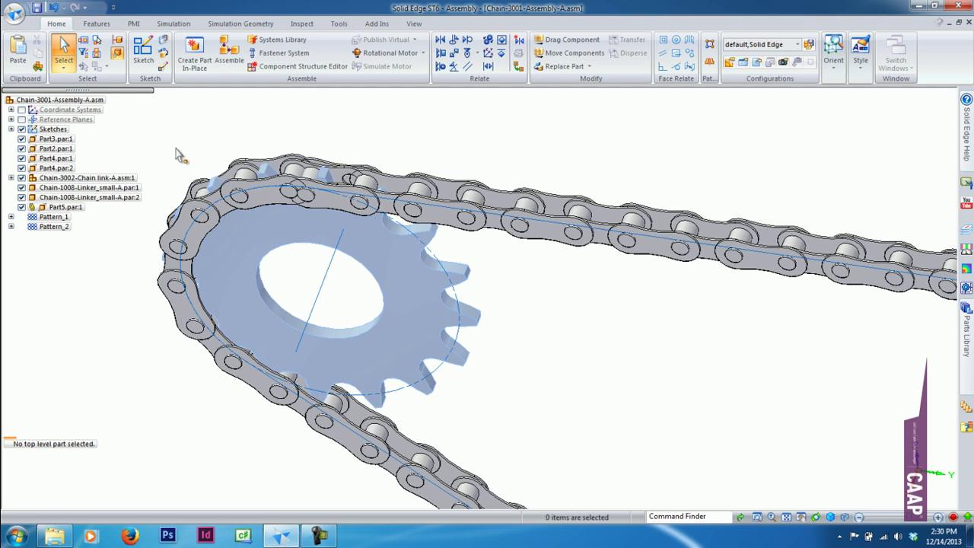
Step: Hide the Chain-3002 link and both small linkers, then show them again to check the chain
click(22, 177)
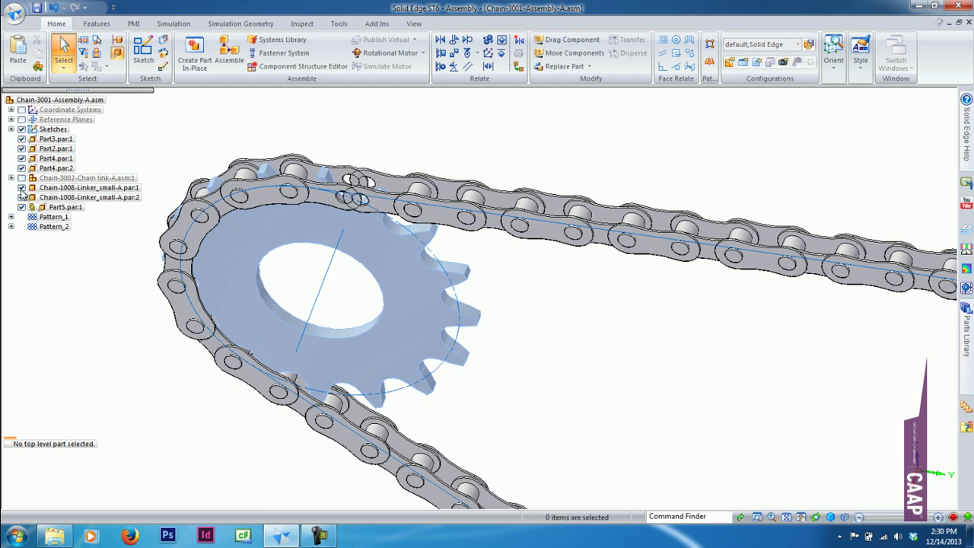
click(21, 188)
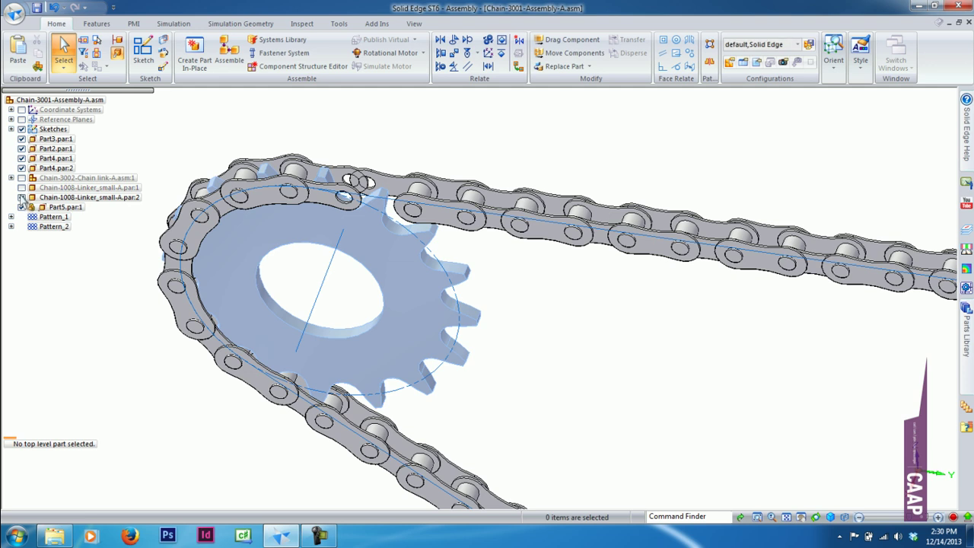
click(22, 197)
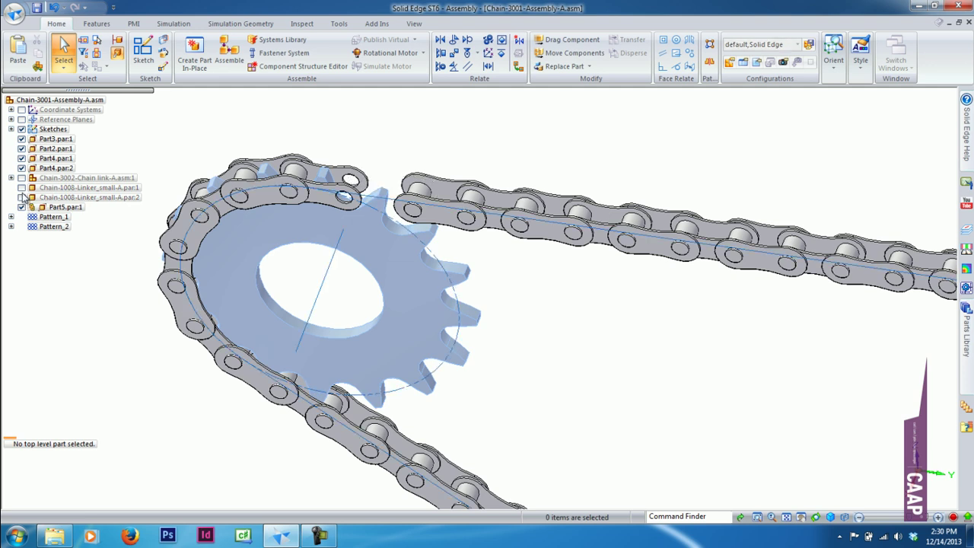
click(21, 197)
click(21, 187)
click(21, 177)
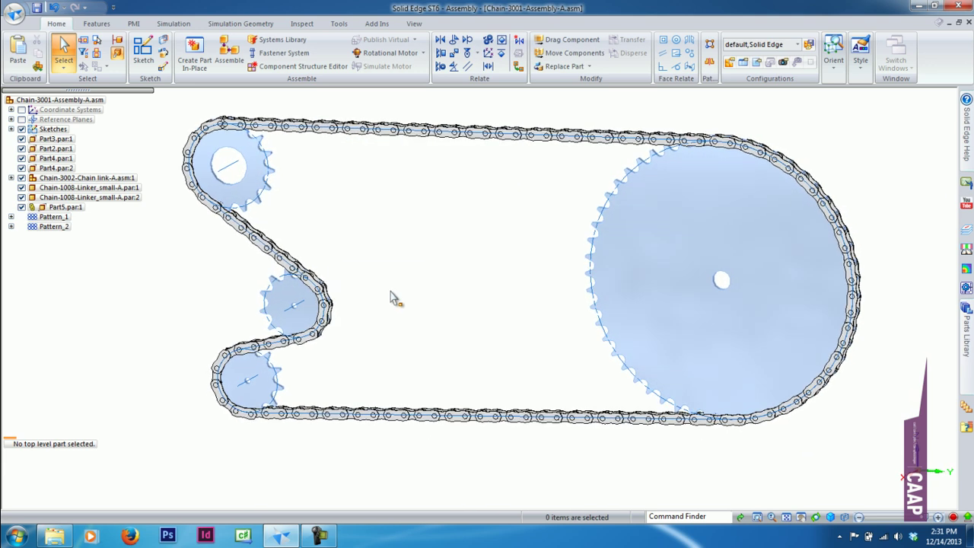
Step: Change the Parallel 3 plane's offset from Front from 390 mm to 450 mm
click(11, 120)
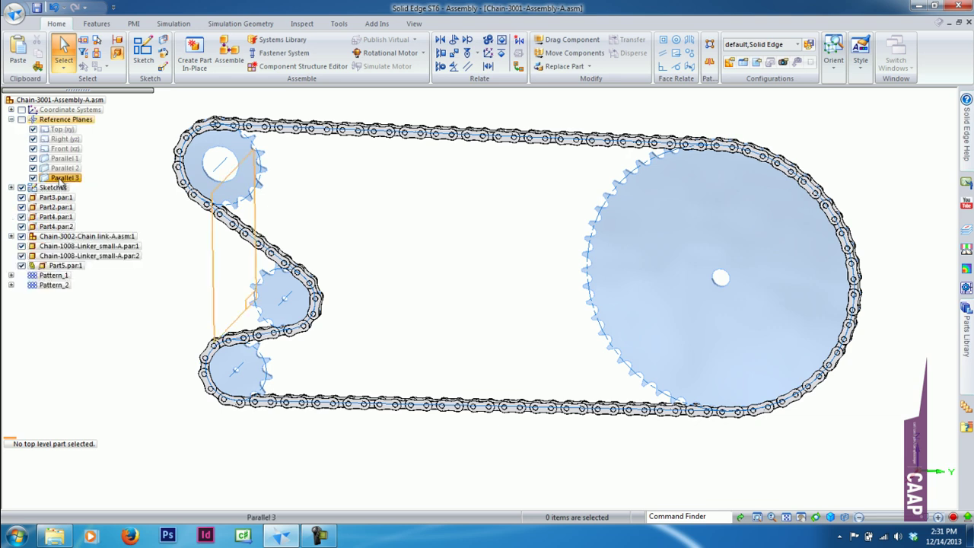
click(65, 177)
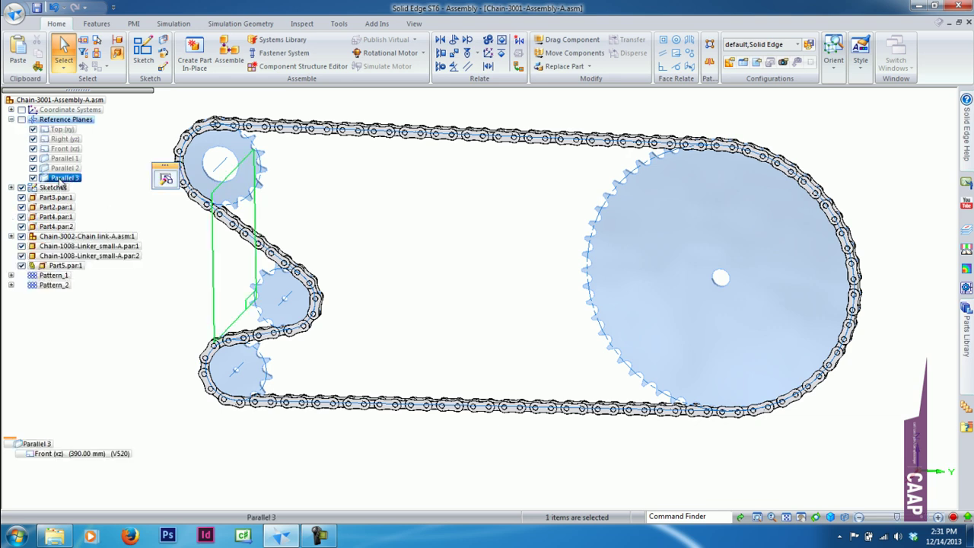
click(90, 455)
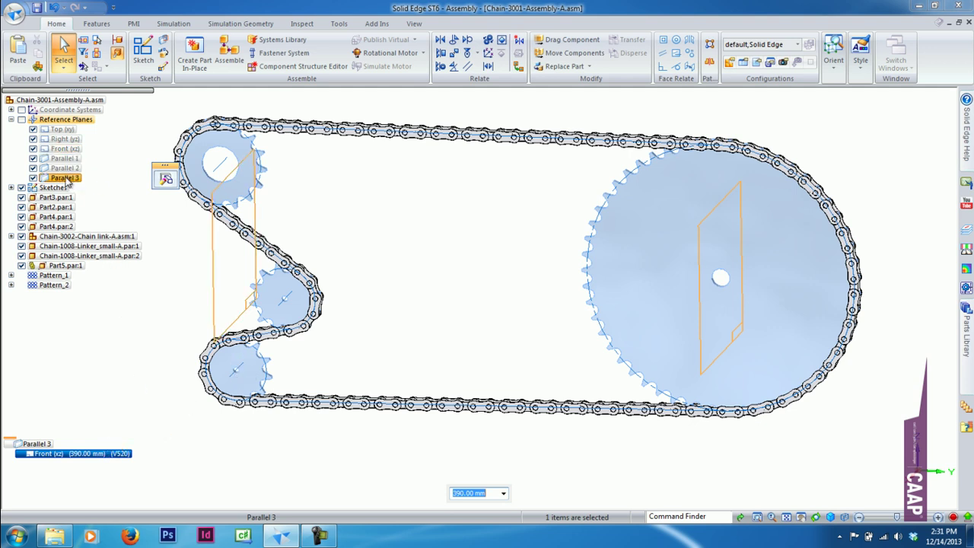
text(450)
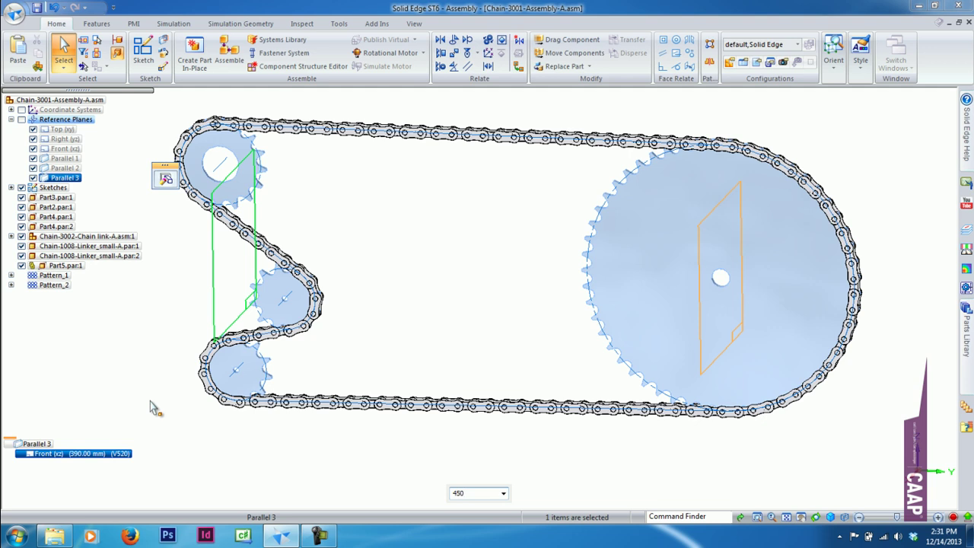
key(Return)
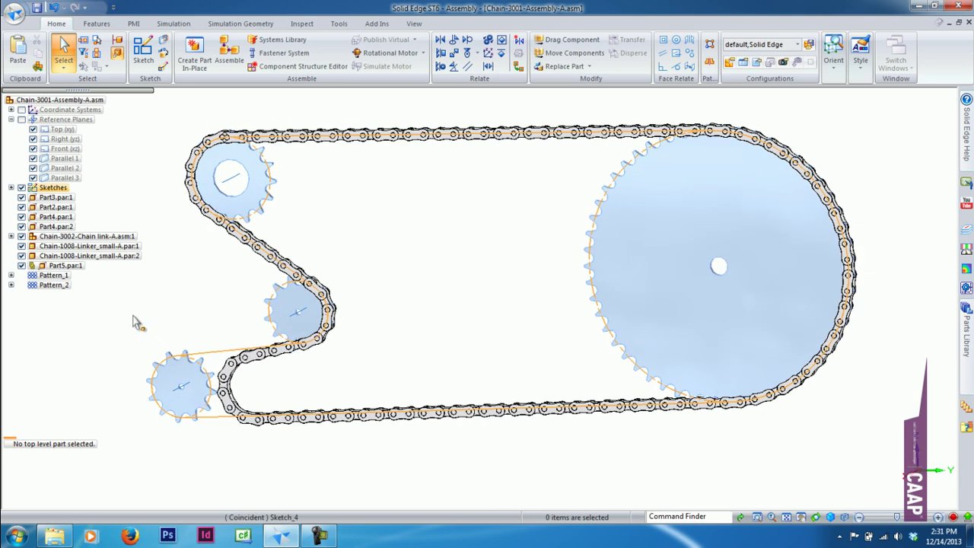
Step: Run Update All Links and fit the whole chain drive in view
click(301, 23)
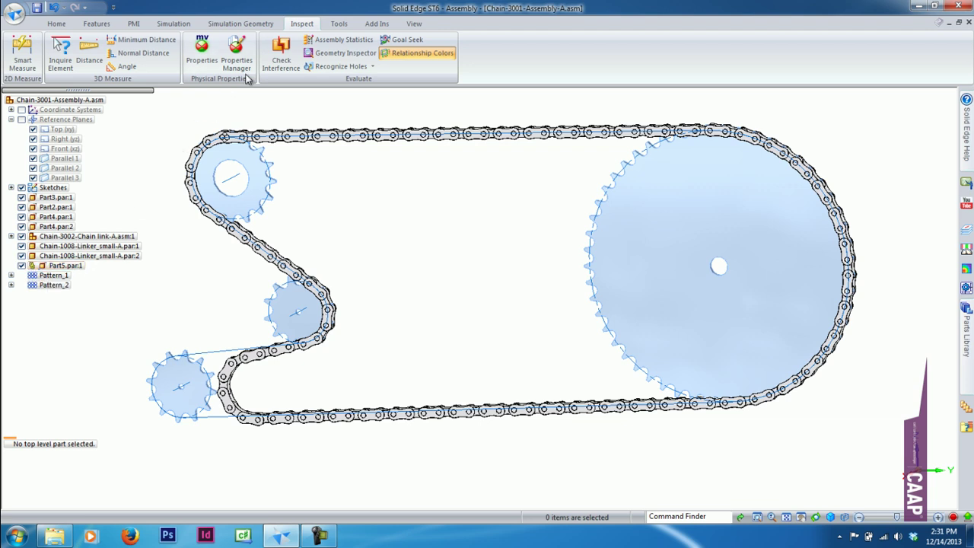
click(340, 25)
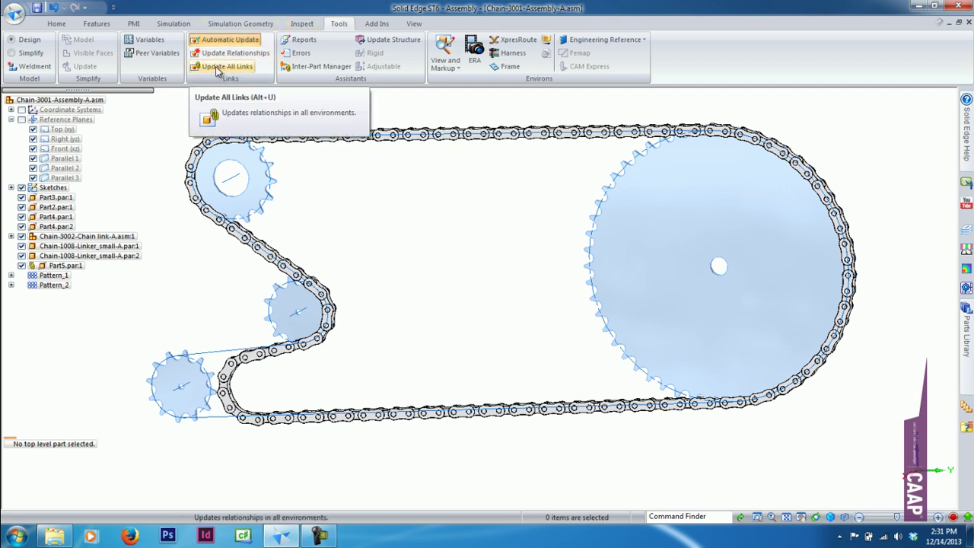
click(218, 70)
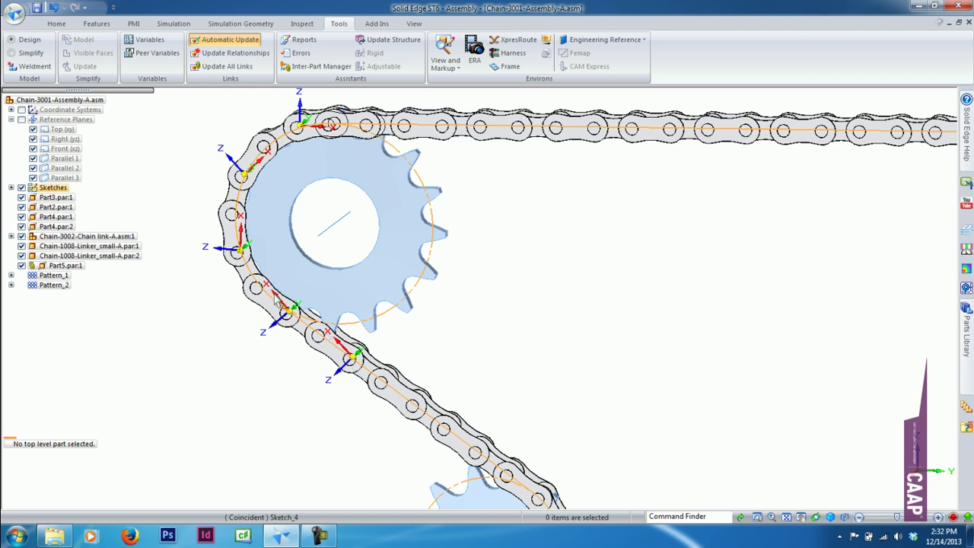
key(ctrl+shift+a)
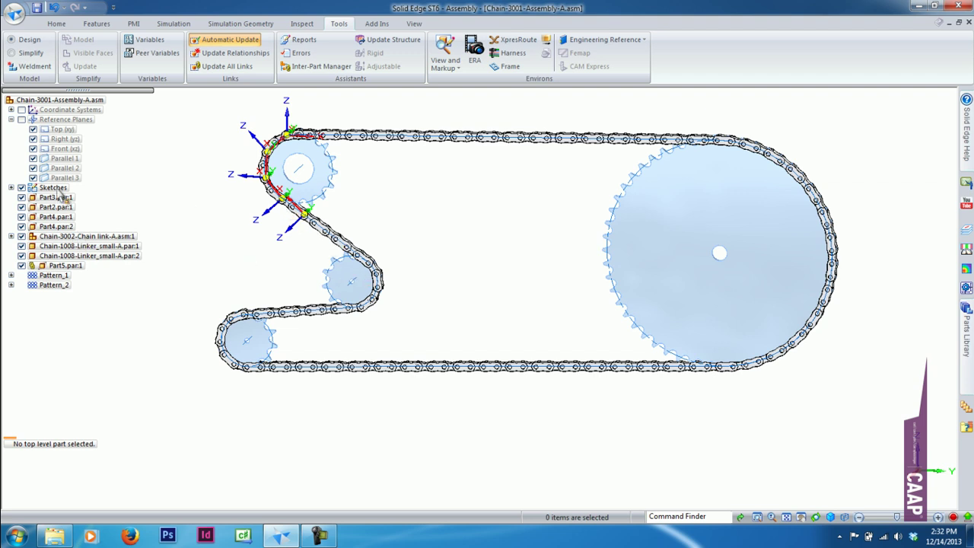
Step: Set the Parallel 2 plane's offset from Front to 380 mm
click(69, 168)
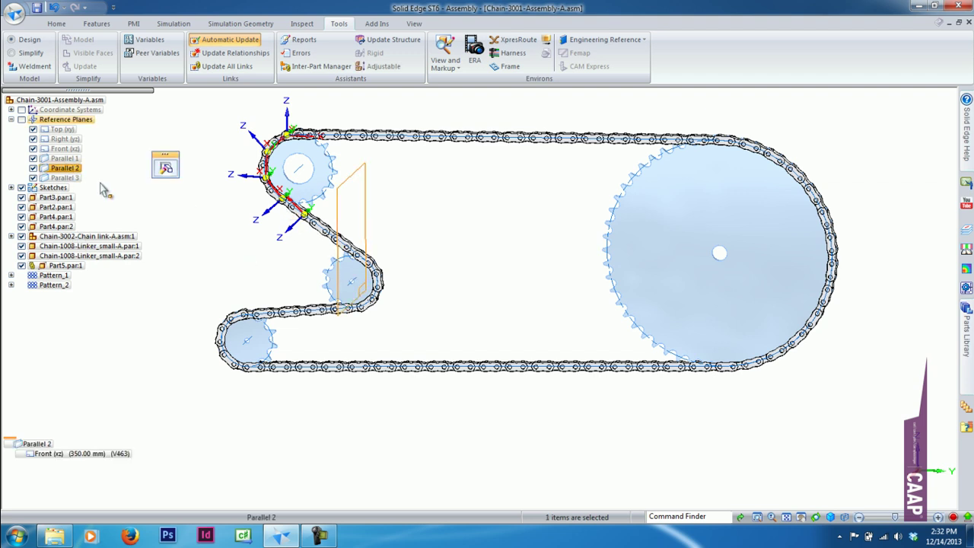
click(95, 454)
text(38)
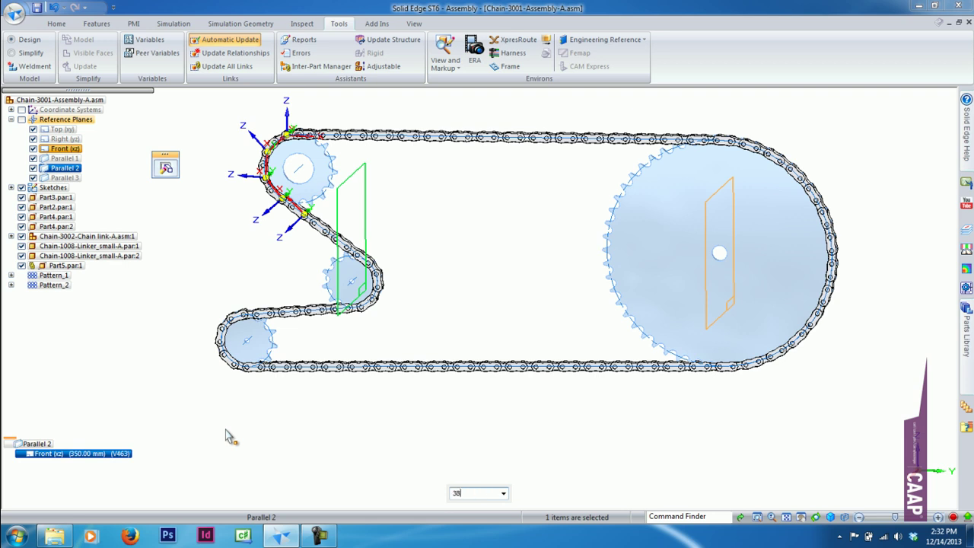
text(0)
key(Return)
click(487, 250)
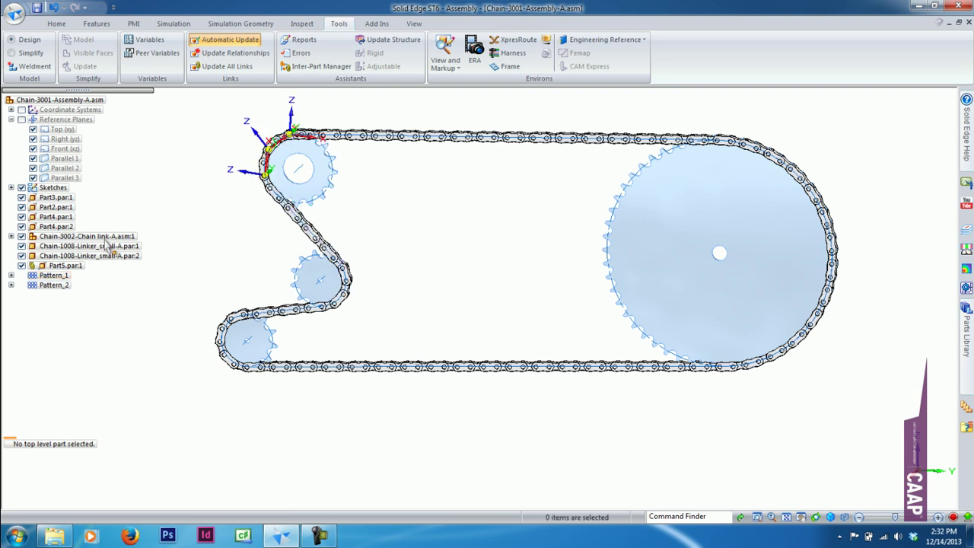
Step: Set the Parallel 3 plane's offset from Front to 420 mm
click(67, 178)
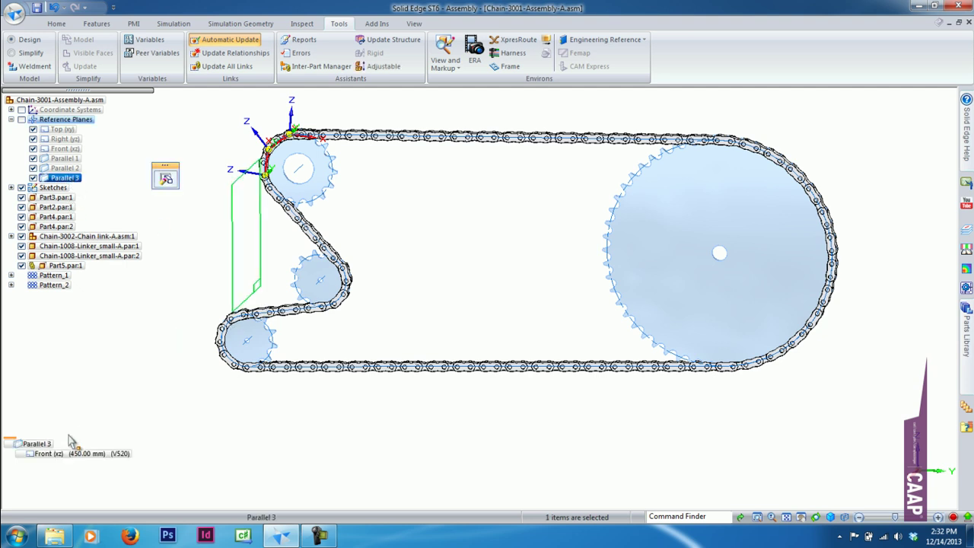
click(88, 456)
text(420)
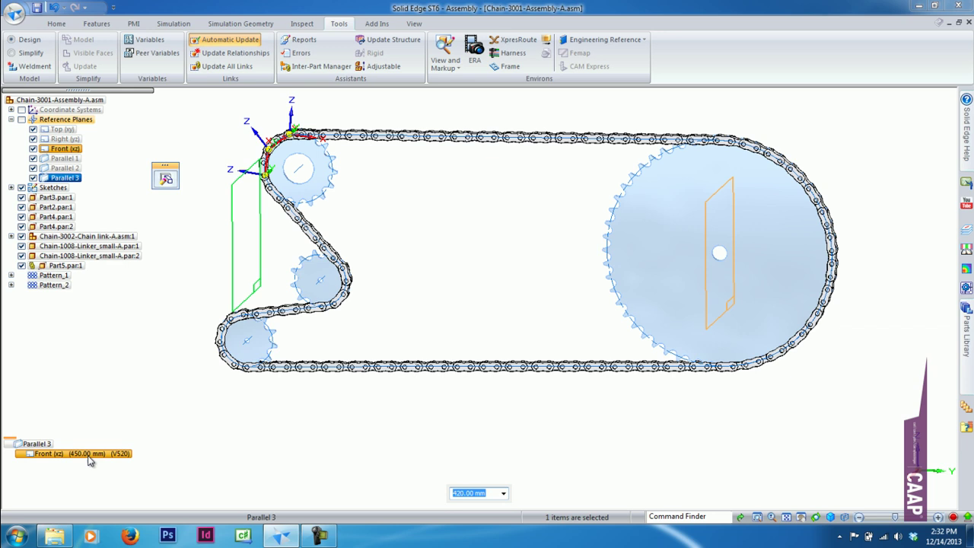
key(Return)
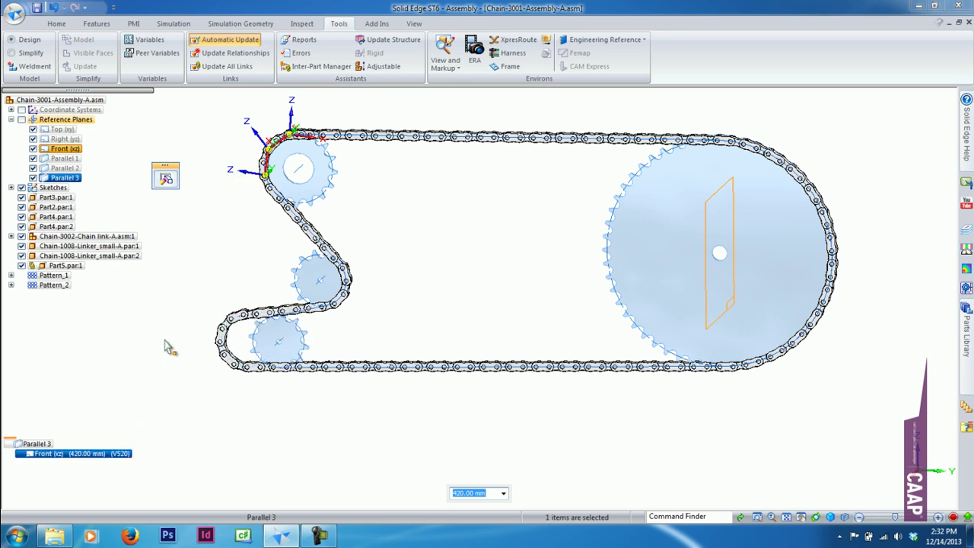
click(189, 335)
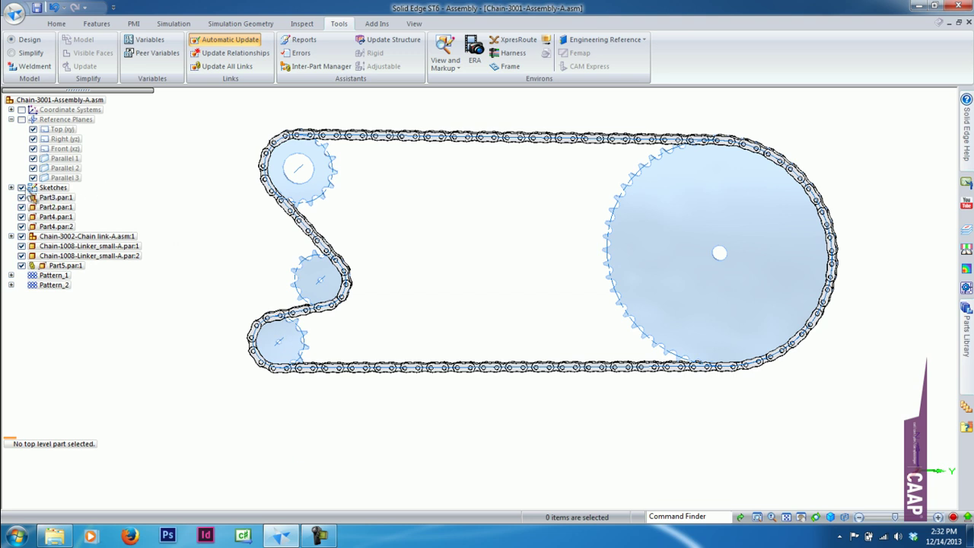
click(10, 187)
double_click(65, 217)
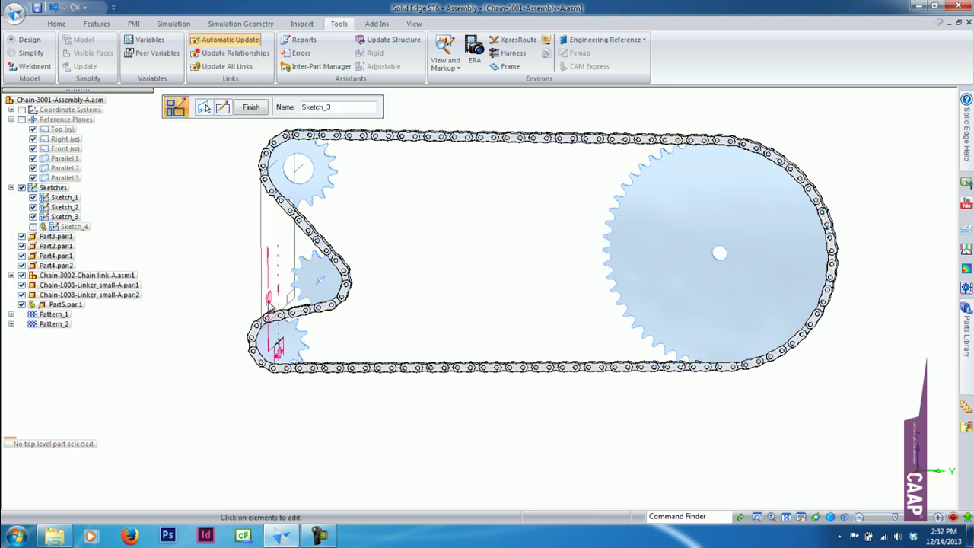
click(269, 295)
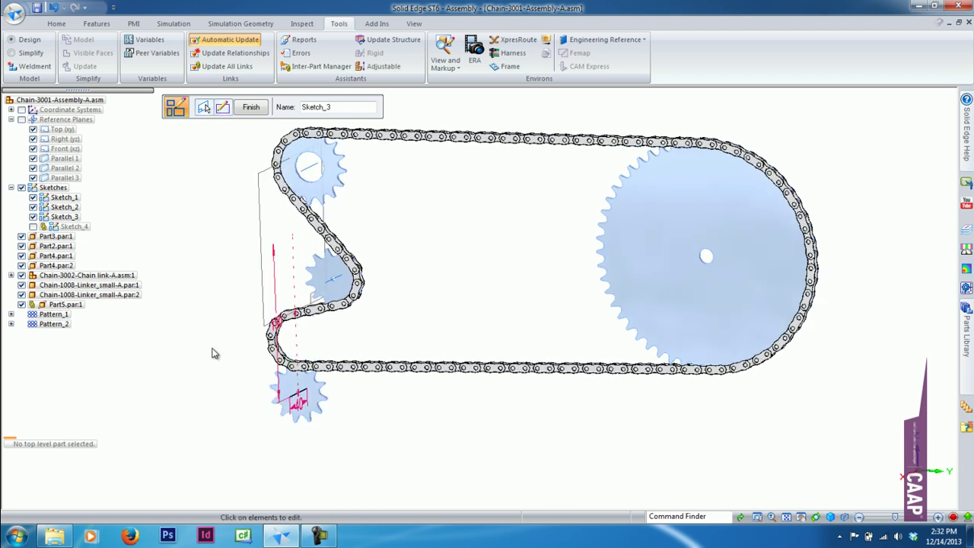
click(251, 106)
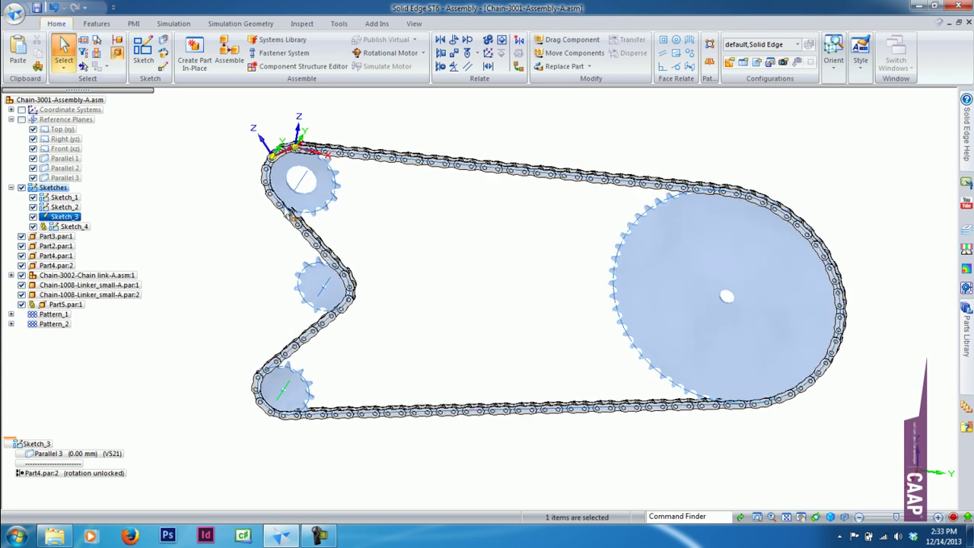
Step: Suppress the Sketch_4 relationship of the Chain-3002 chain link subassembly
click(86, 275)
click(74, 484)
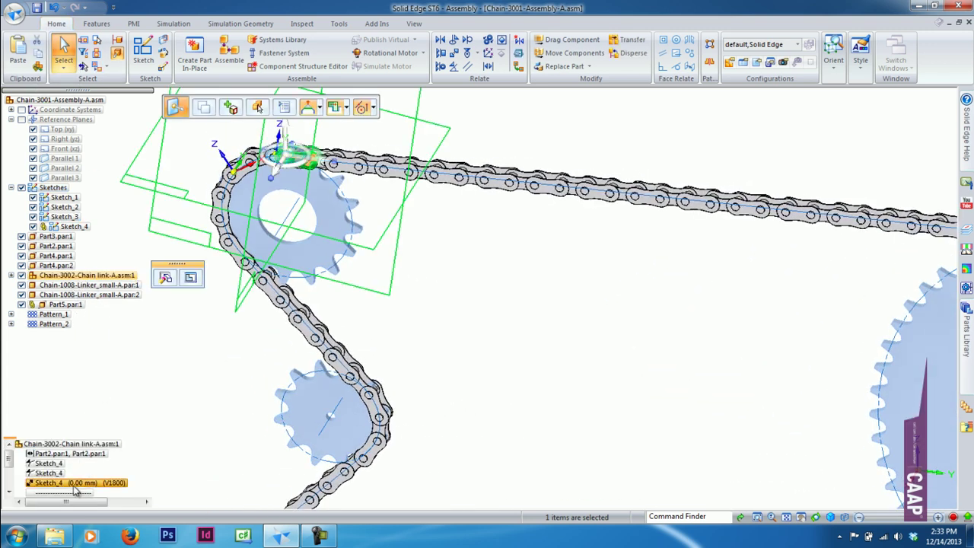
right_click(73, 486)
click(171, 461)
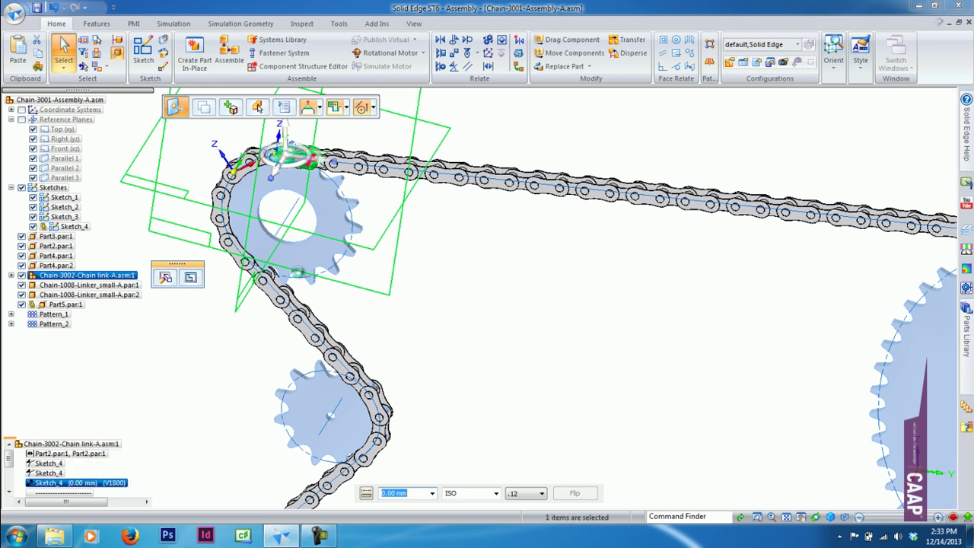
click(532, 283)
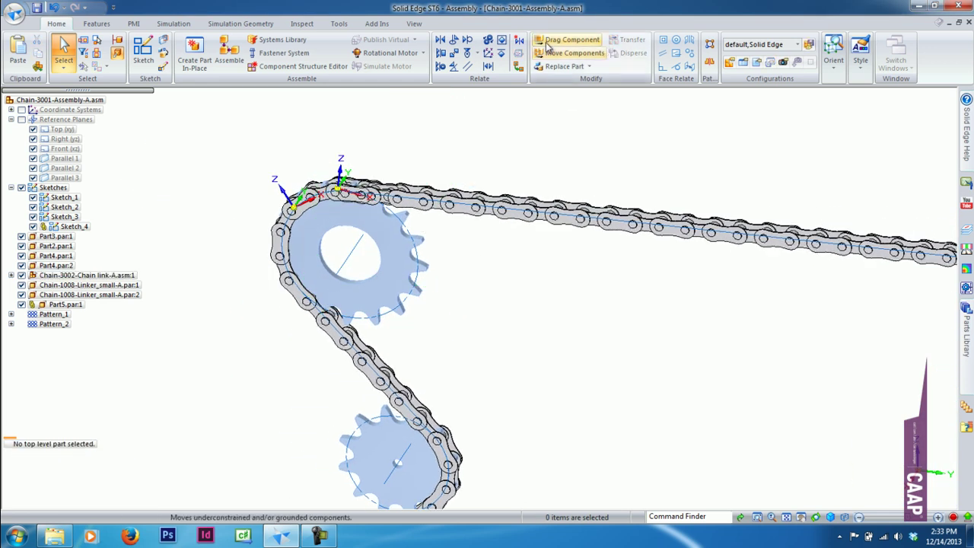
Step: Drag a chain link with Drag Component to confirm the links move freely
click(558, 44)
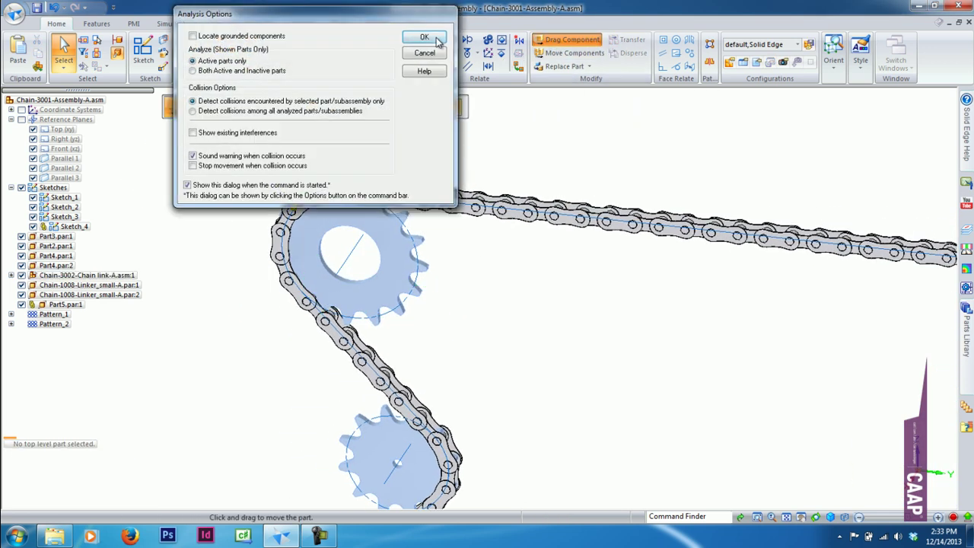
click(431, 36)
drag(363, 195, 442, 196)
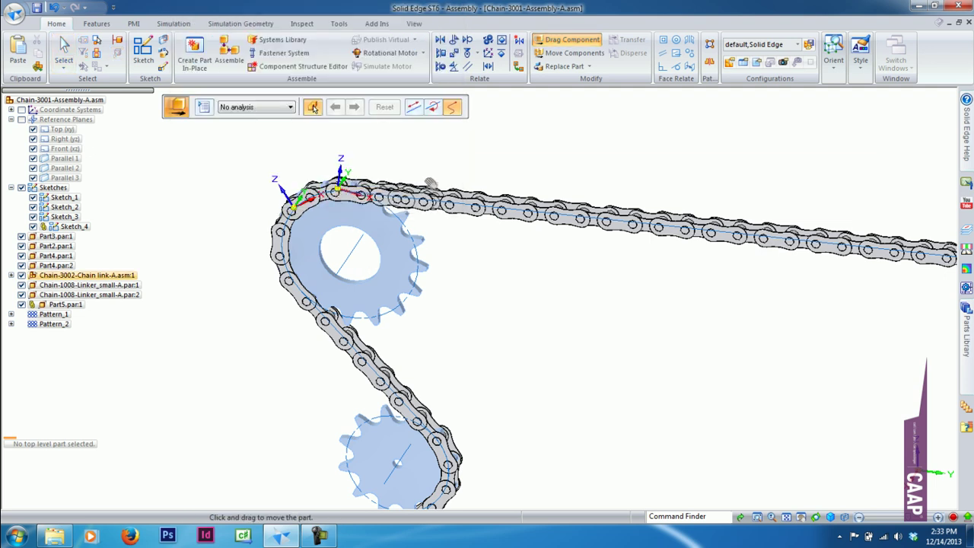
drag(452, 270, 472, 304)
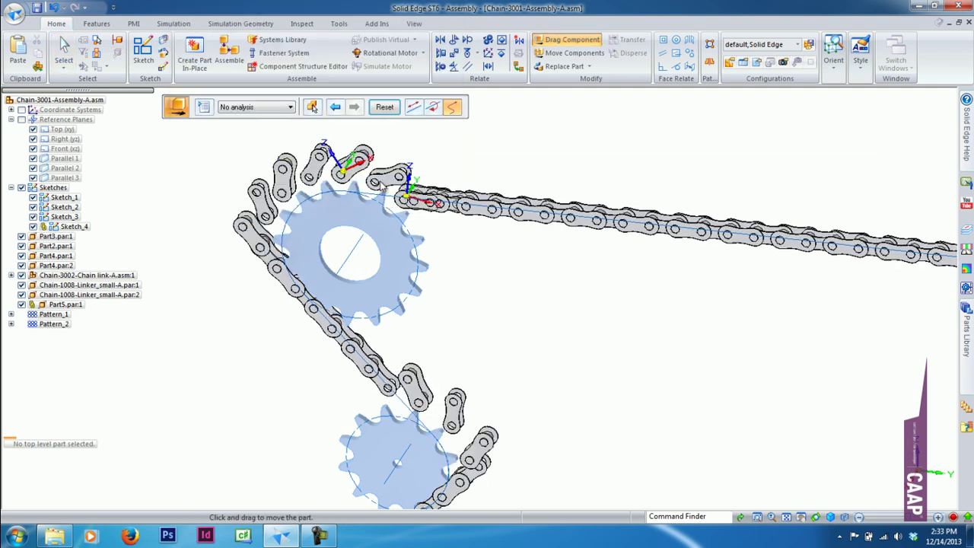
scroll(502, 407, down, 2)
scroll(502, 407, down, 2)
scroll(502, 407, down, 1)
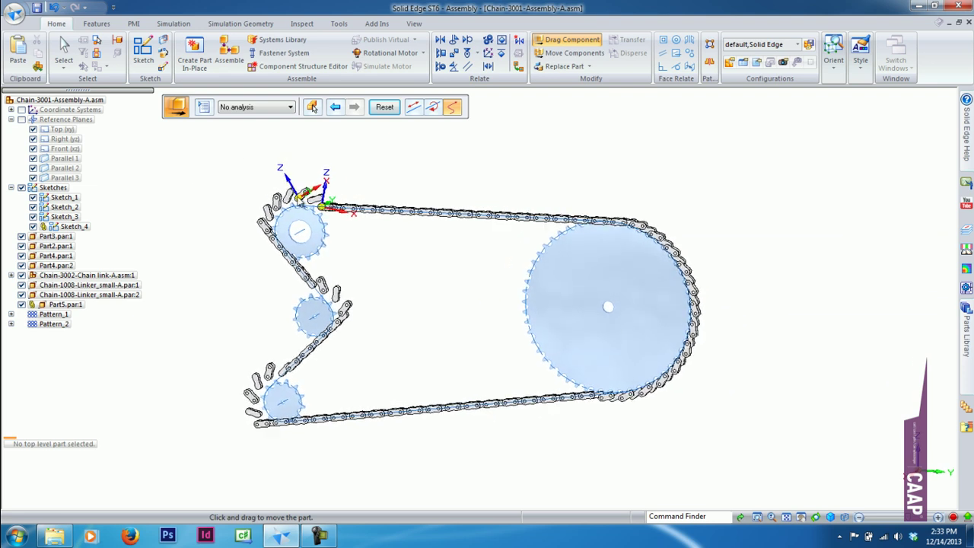
key(Escape)
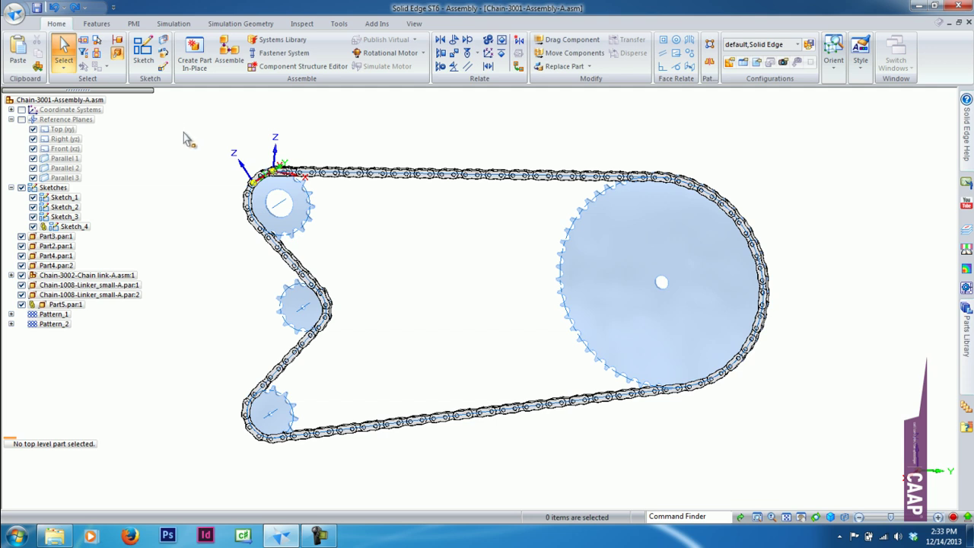
Step: Open Chain-3001-Assembly-A from the Chain folder in Downloads
click(69, 537)
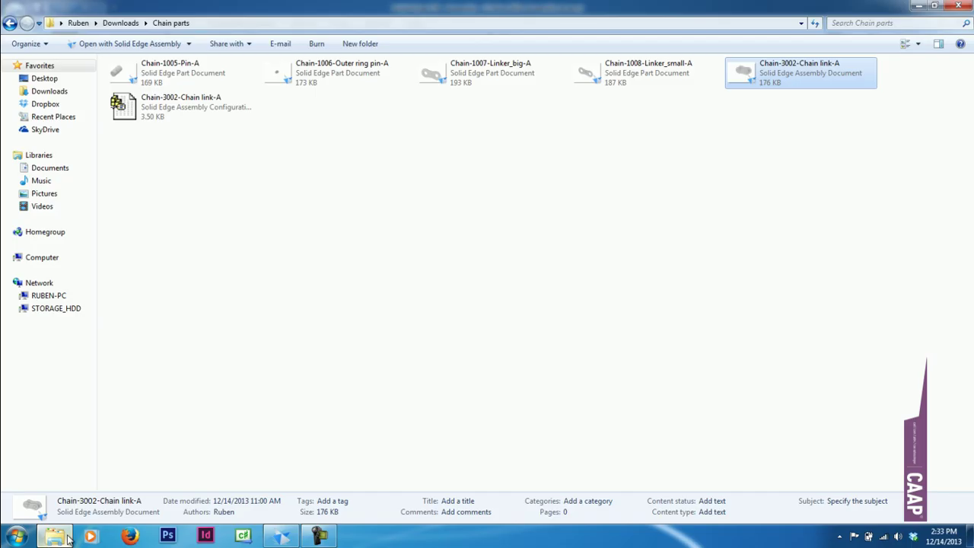
click(122, 24)
double_click(137, 90)
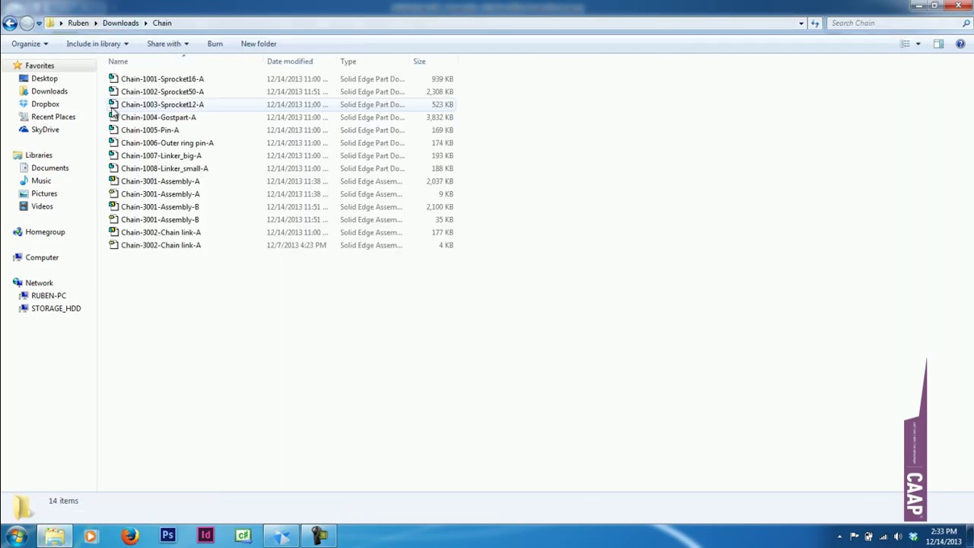
double_click(187, 183)
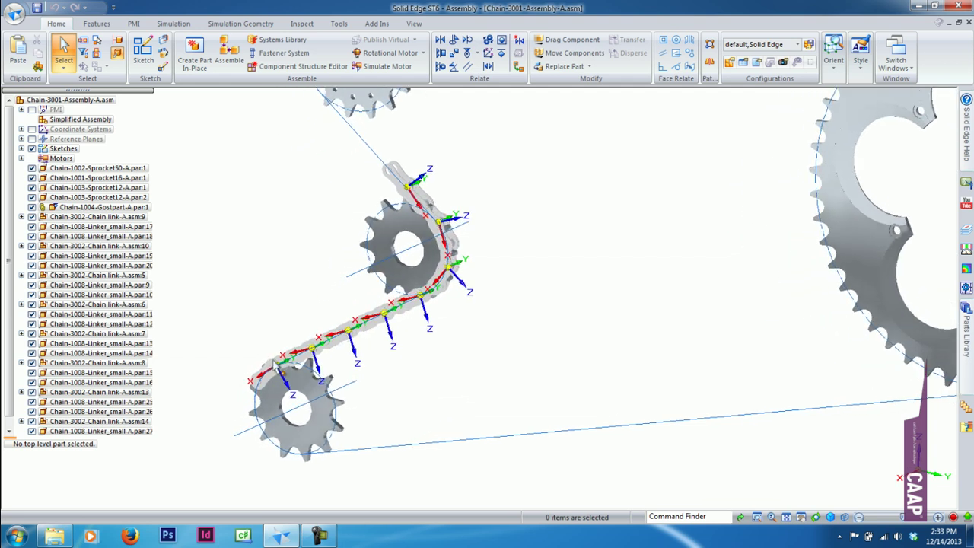
Step: Drag a chain link repeatedly so the short chain run advances around the lower-left sprocket
click(542, 40)
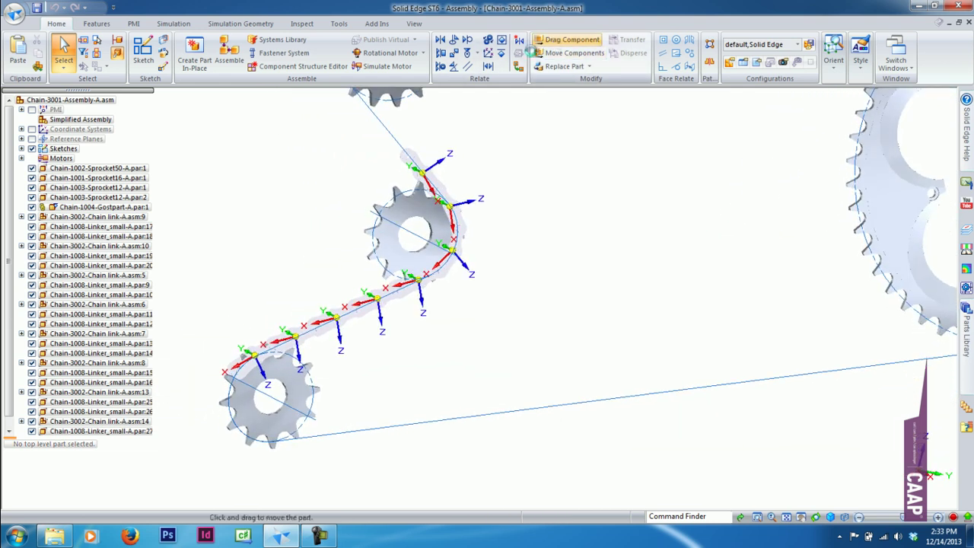
click(428, 43)
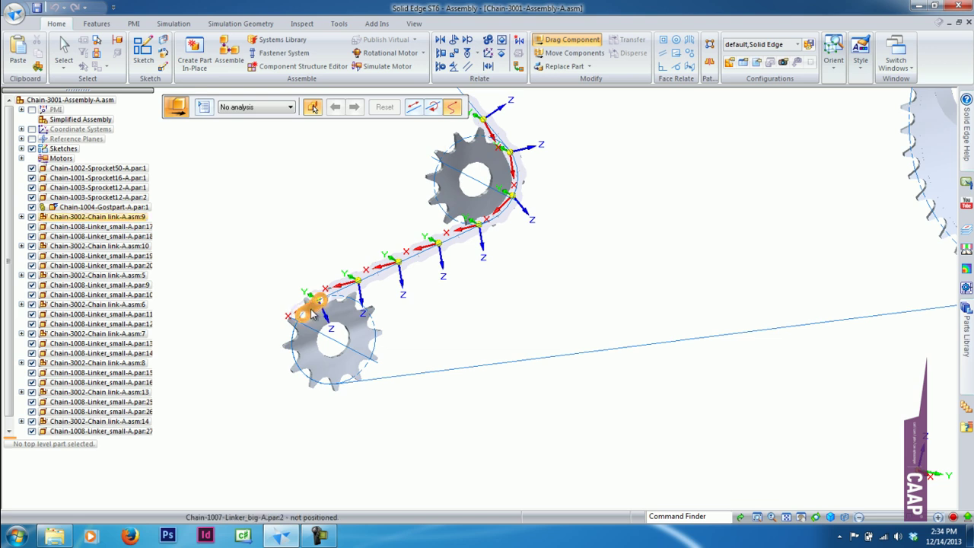
drag(301, 392, 356, 425)
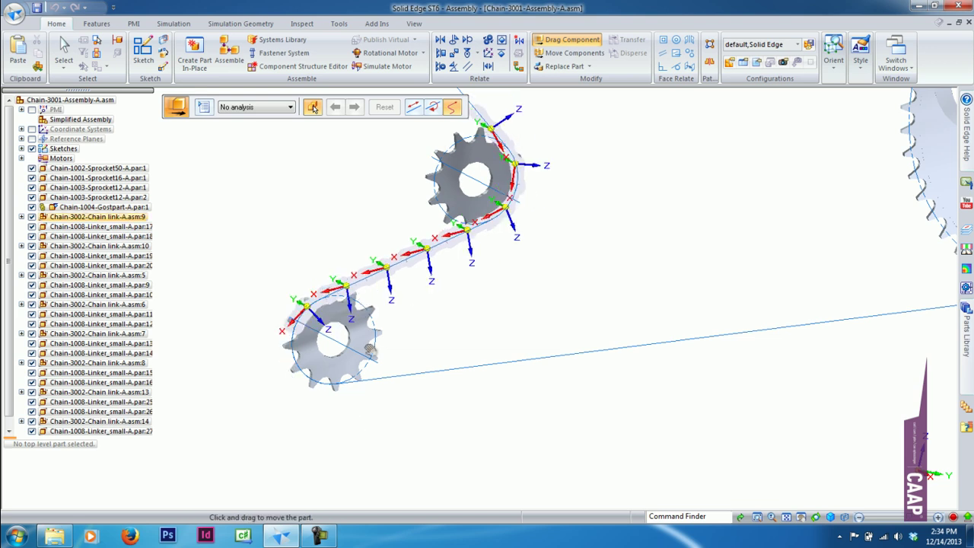
mouse_move(378, 302)
mouse_down()
mouse_move(390, 274)
mouse_move(448, 234)
mouse_move(322, 298)
mouse_move(278, 371)
mouse_up()
mouse_move(270, 413)
mouse_down()
mouse_move(289, 444)
mouse_move(370, 461)
mouse_move(413, 448)
mouse_up()
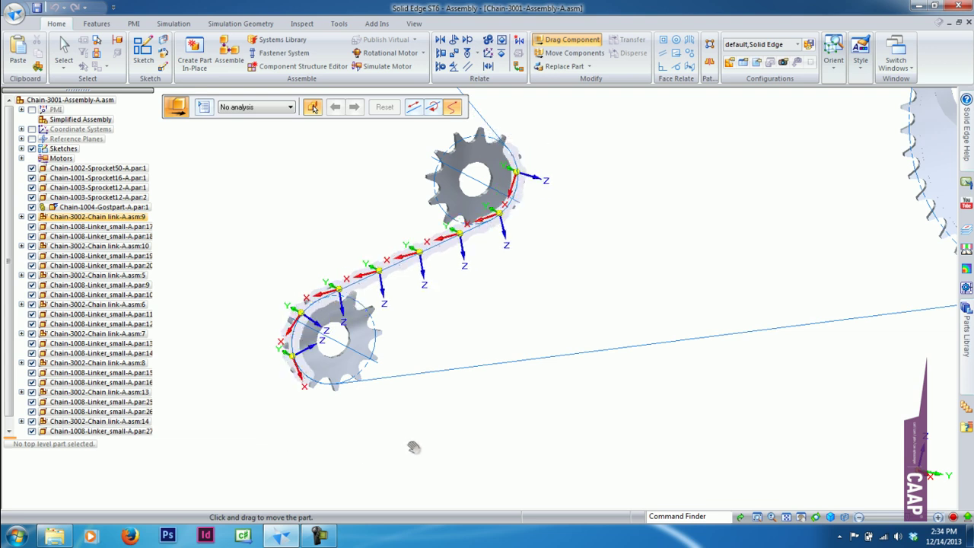
drag(451, 422, 478, 387)
mouse_move(484, 336)
mouse_down()
mouse_move(487, 321)
mouse_move(382, 327)
mouse_move(402, 299)
mouse_up()
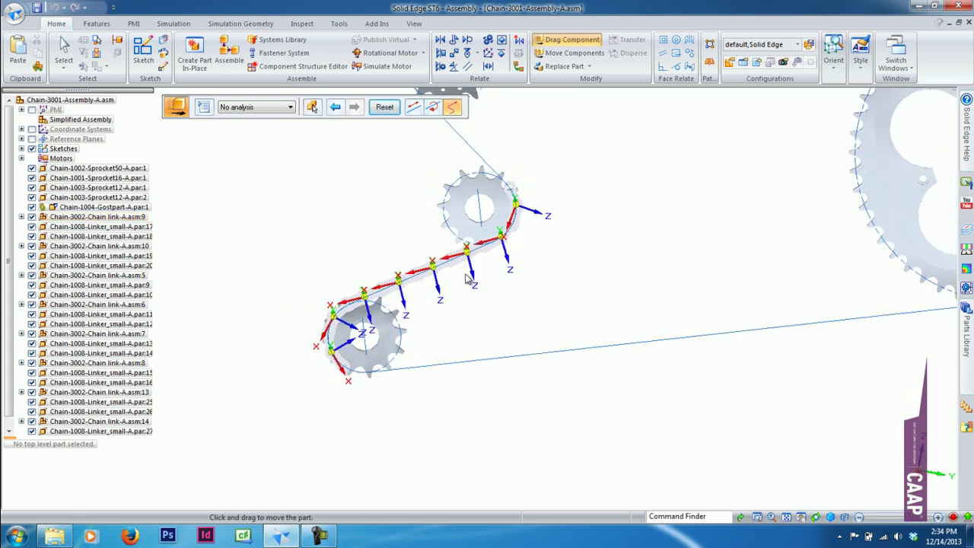
click(61, 52)
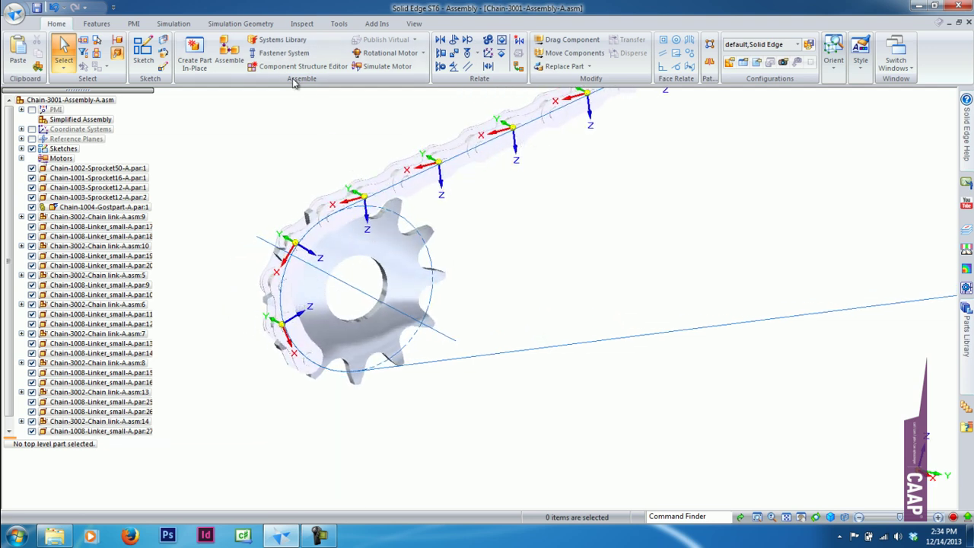
Step: Switch the assembly into Simplify mode and open the simplified model for editing
click(339, 25)
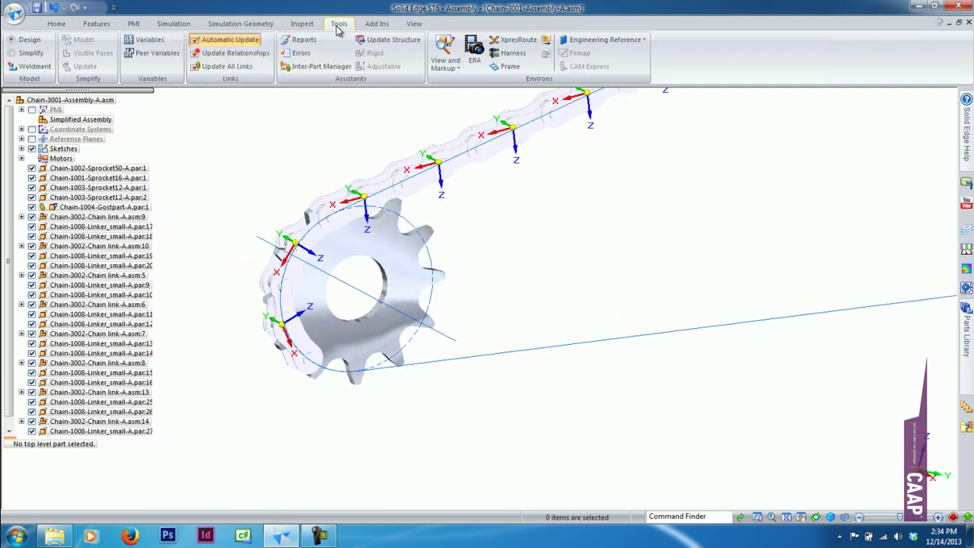
click(26, 54)
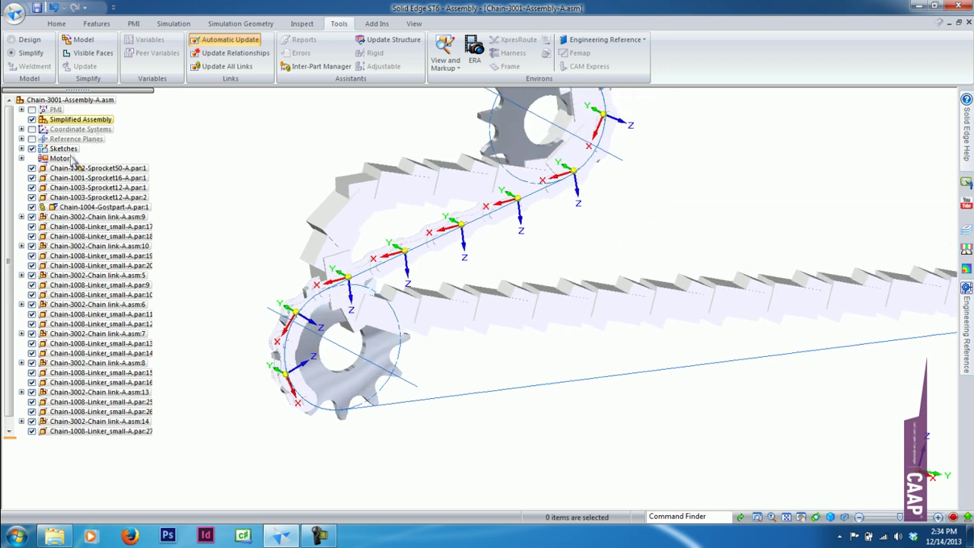
click(85, 43)
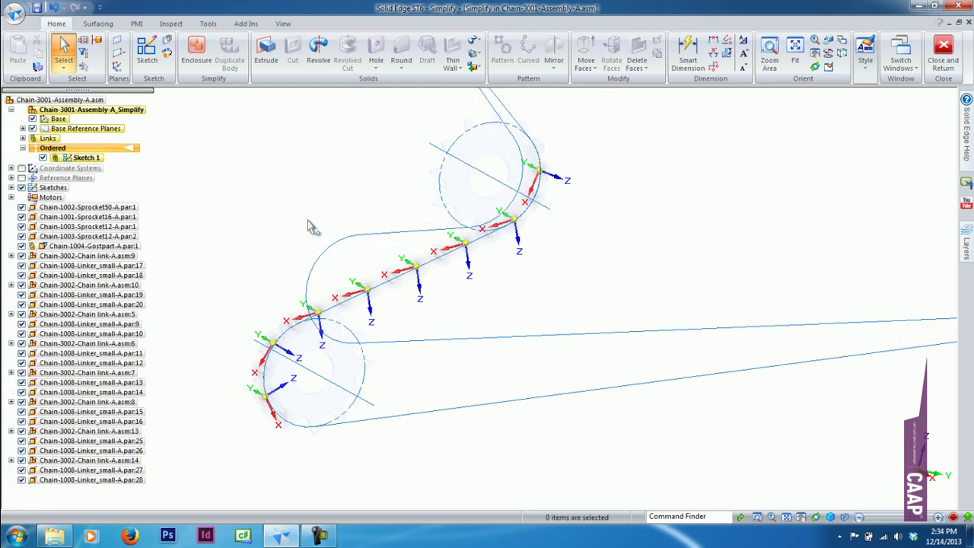
Step: Create Enclose 118, a box enclosure around one chain link, oriented by a coincident plane
click(197, 48)
scroll(563, 220, up, 3)
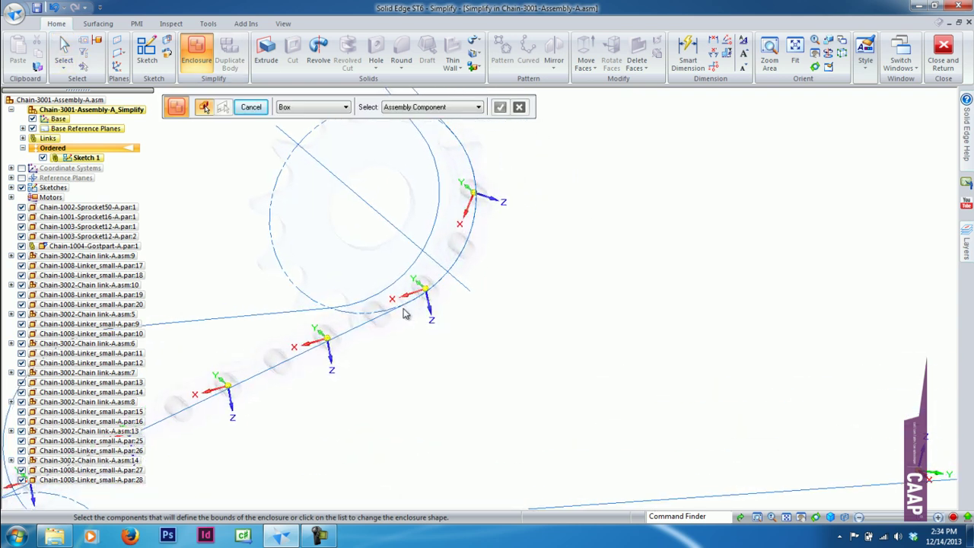
scroll(363, 388, up, 1)
scroll(423, 394, up, 2)
scroll(449, 381, up, 2)
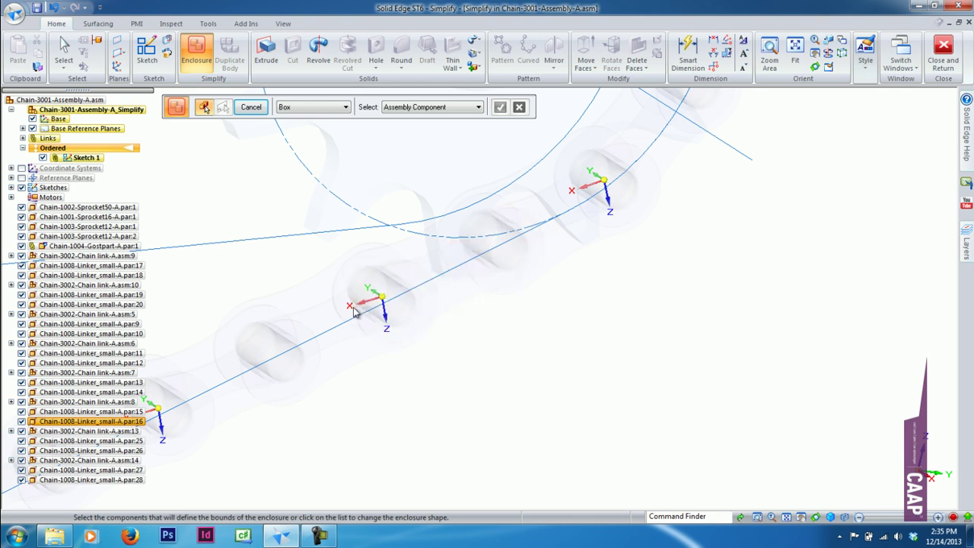
click(283, 346)
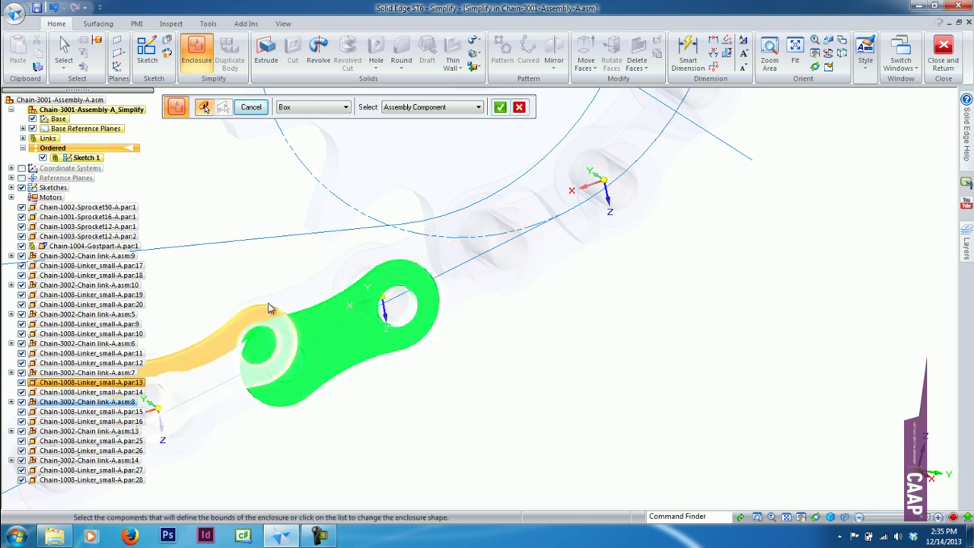
middle_drag(274, 305, 437, 380)
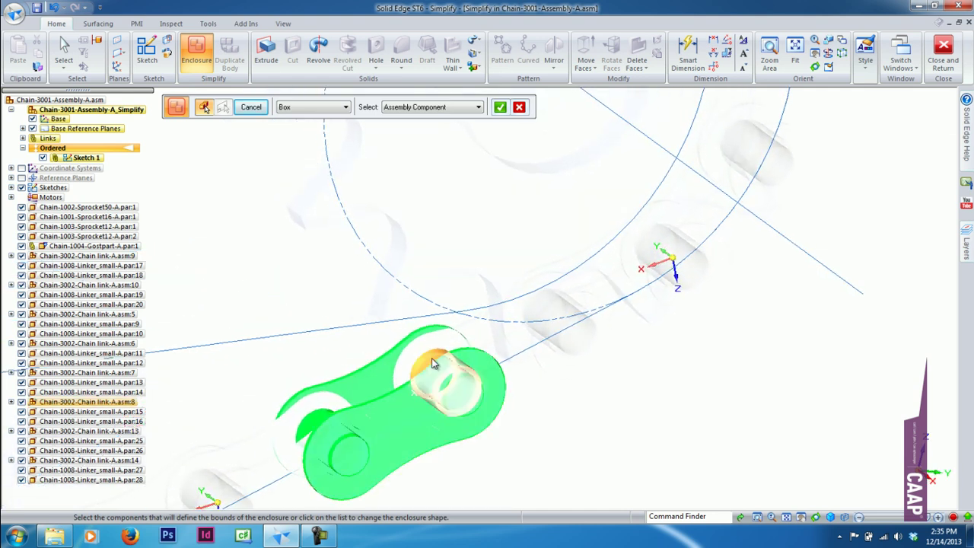
scroll(415, 358, down, 5)
right_click(398, 352)
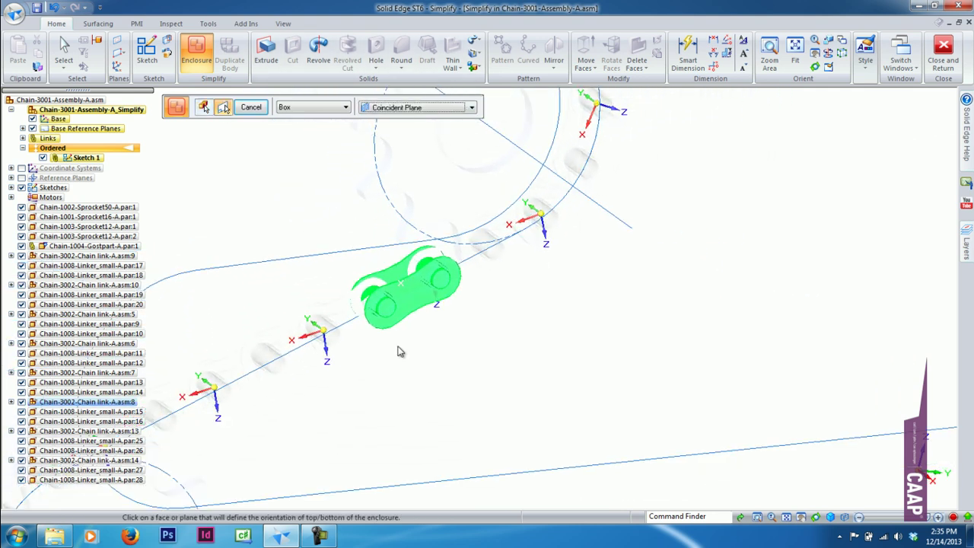
mouse_move(398, 351)
middle_down()
mouse_move(288, 132)
mouse_move(699, 289)
mouse_move(626, 191)
middle_up()
click(626, 191)
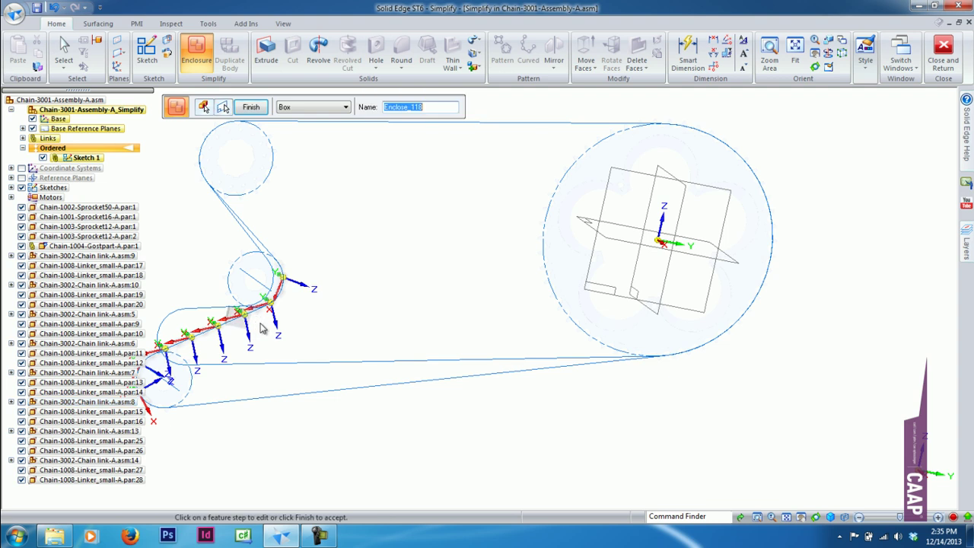
key(Return)
mouse_move(261, 329)
middle_down()
mouse_move(433, 333)
mouse_move(407, 281)
mouse_move(457, 266)
middle_up()
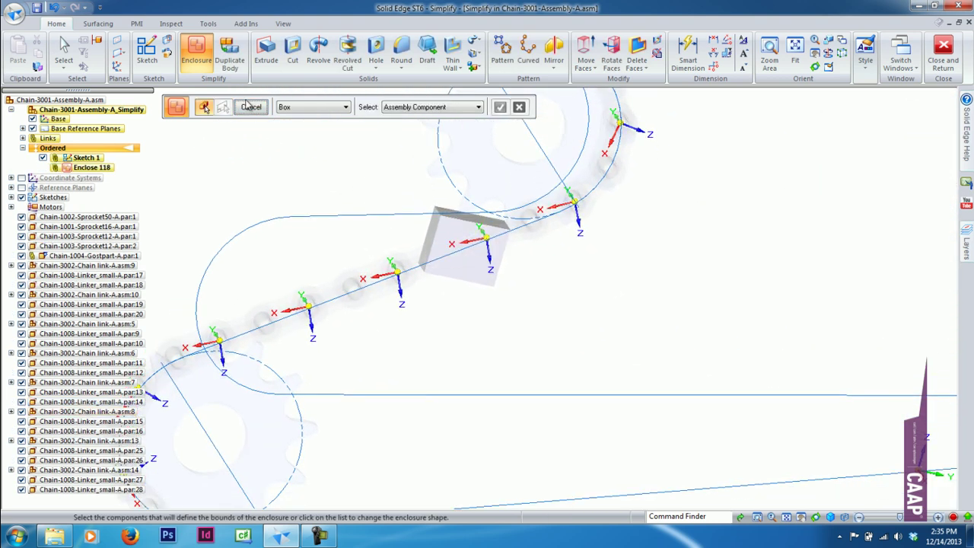
Step: Duplicate the enclosure box onto all matching chain link occurrences as Duplicate Body 9
click(229, 55)
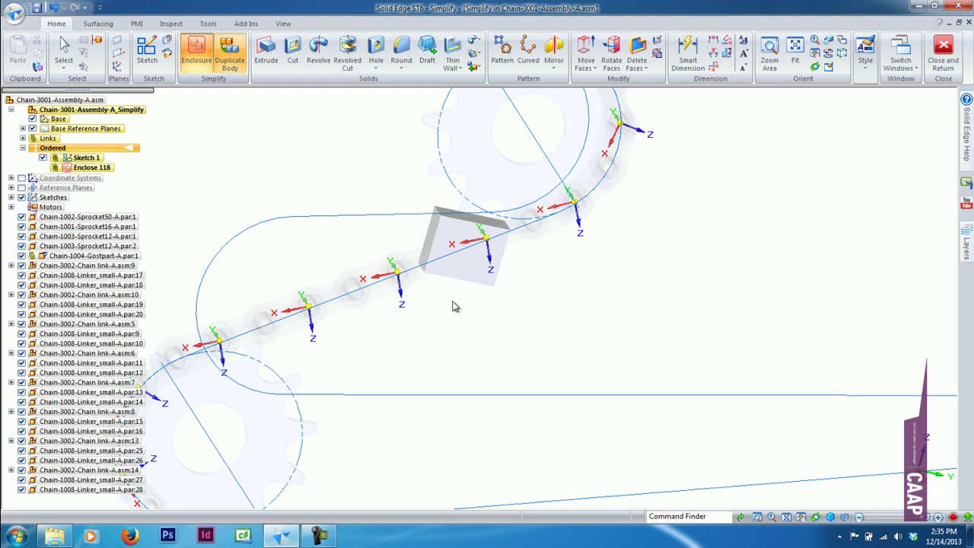
click(421, 221)
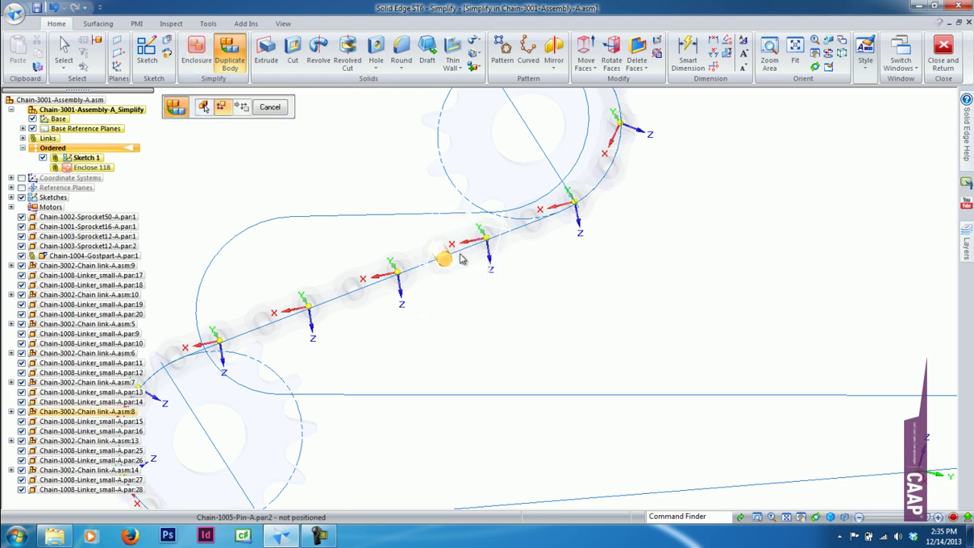
click(463, 252)
click(305, 106)
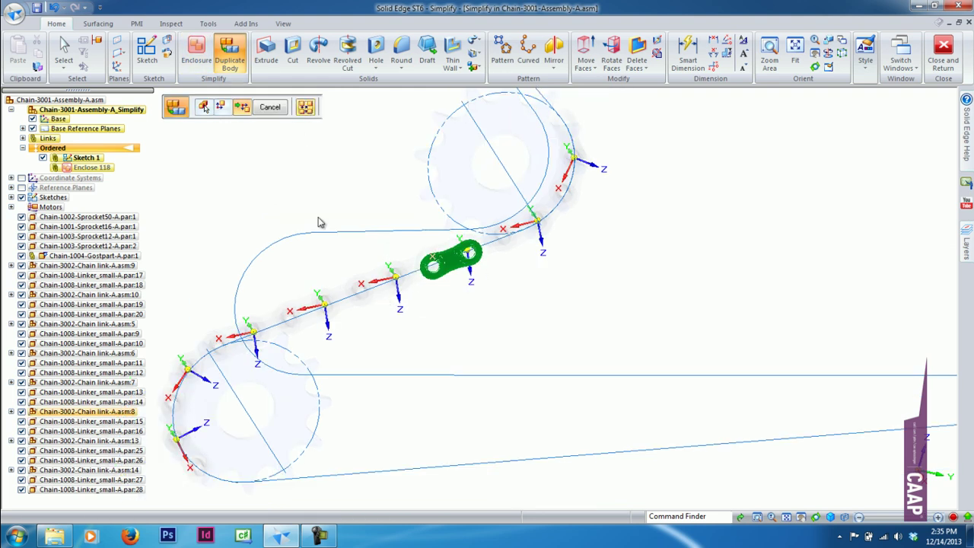
click(331, 108)
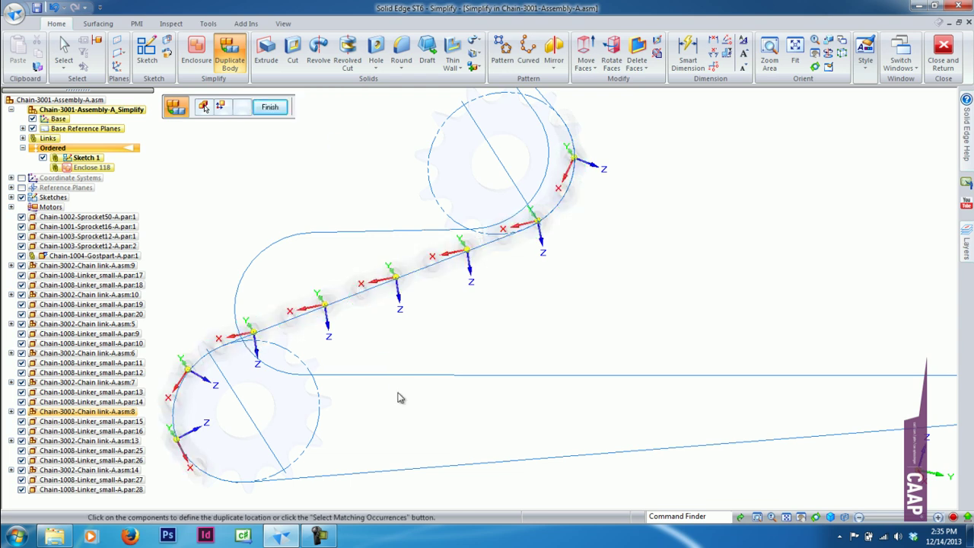
click(260, 111)
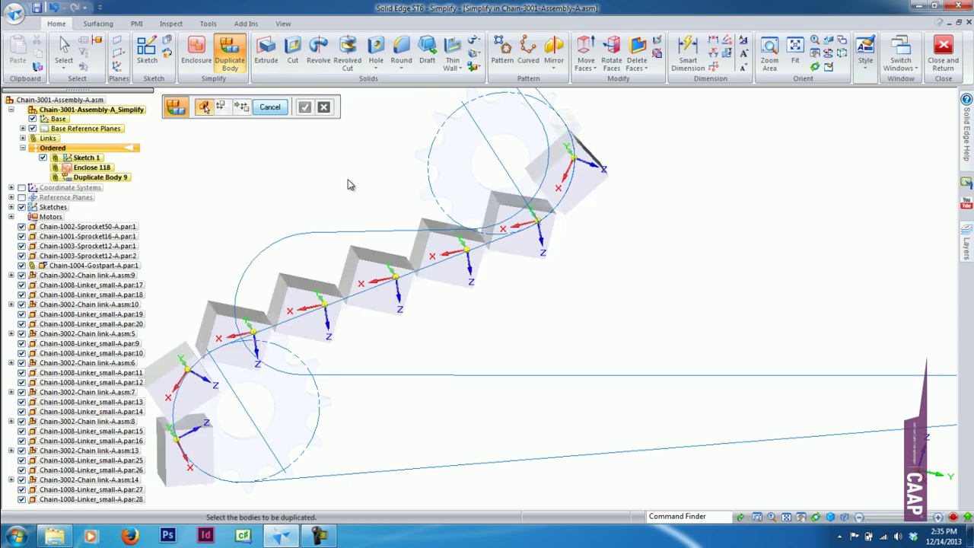
mouse_move(374, 191)
middle_down()
mouse_move(455, 325)
mouse_move(271, 74)
middle_up()
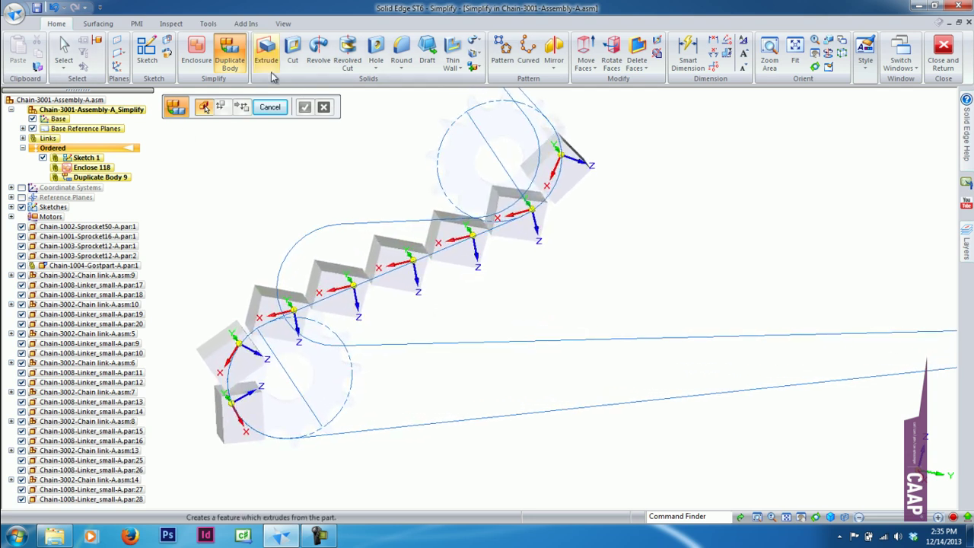
click(197, 47)
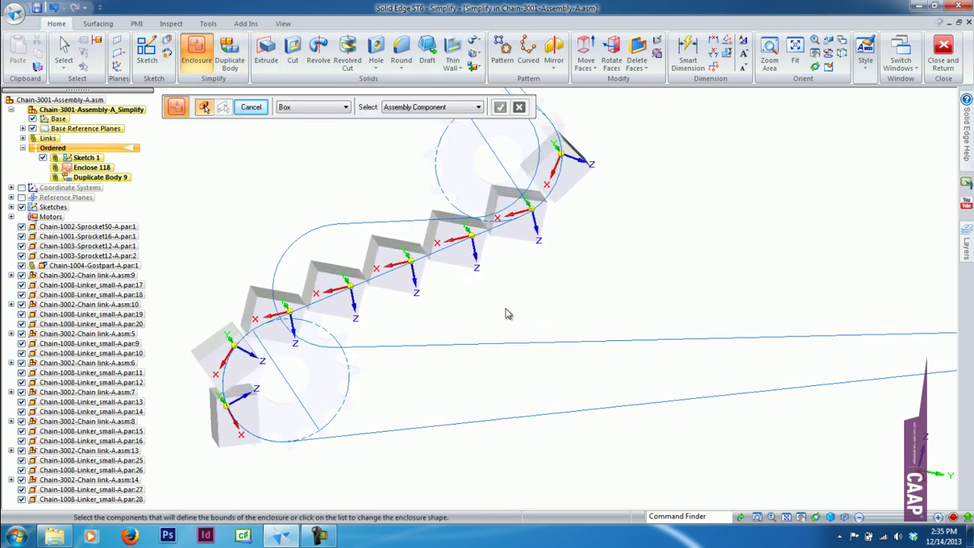
Step: Create a second enclosure, Enclose 119, around another chain link
scroll(508, 309, up, 3)
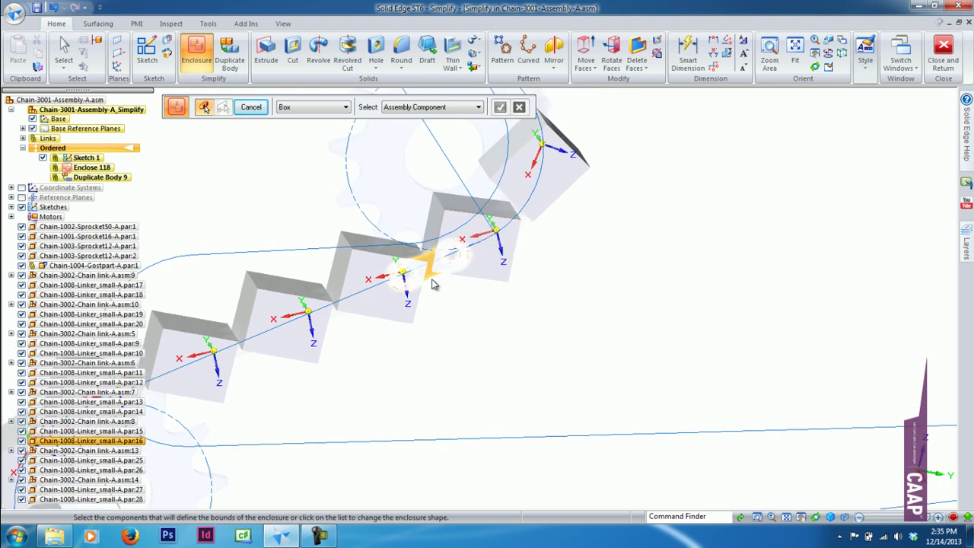
click(430, 282)
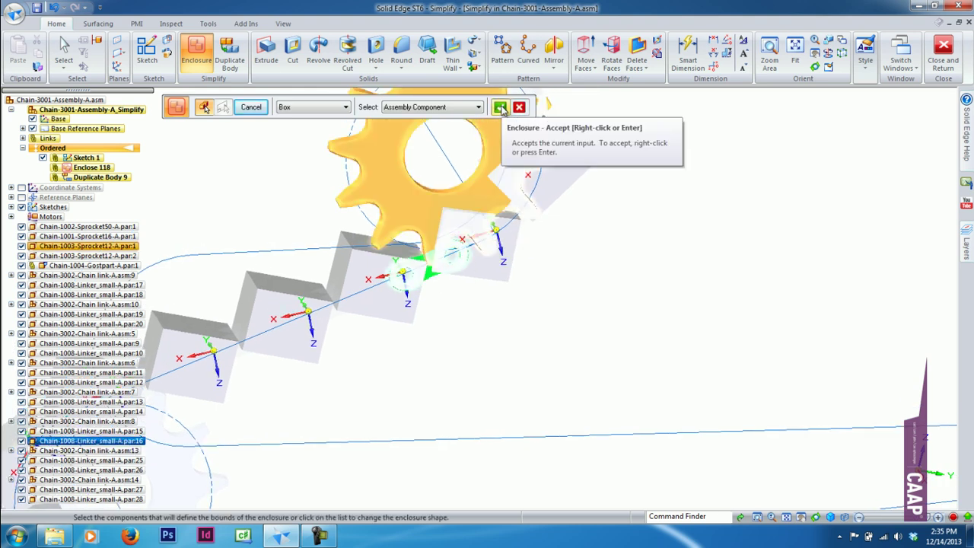
click(500, 106)
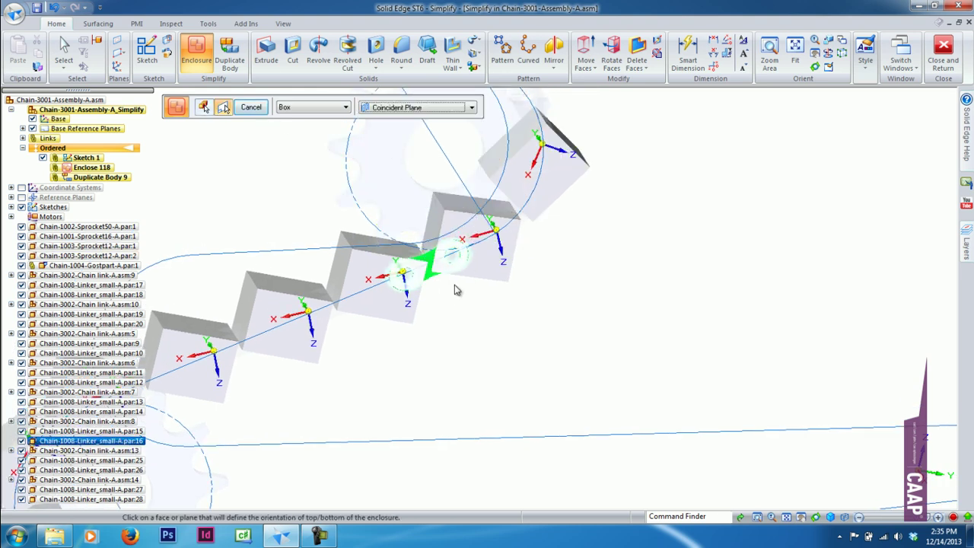
scroll(457, 282, down, 5)
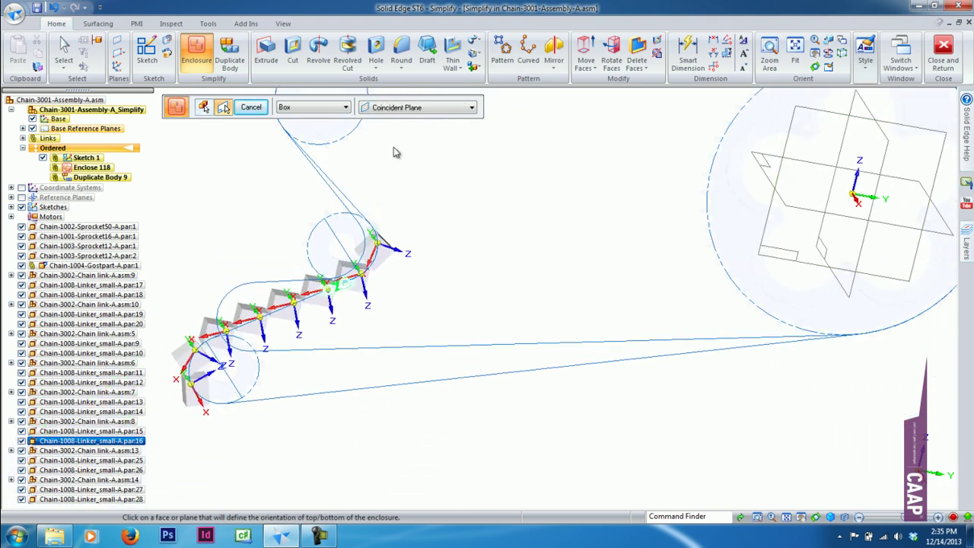
click(251, 107)
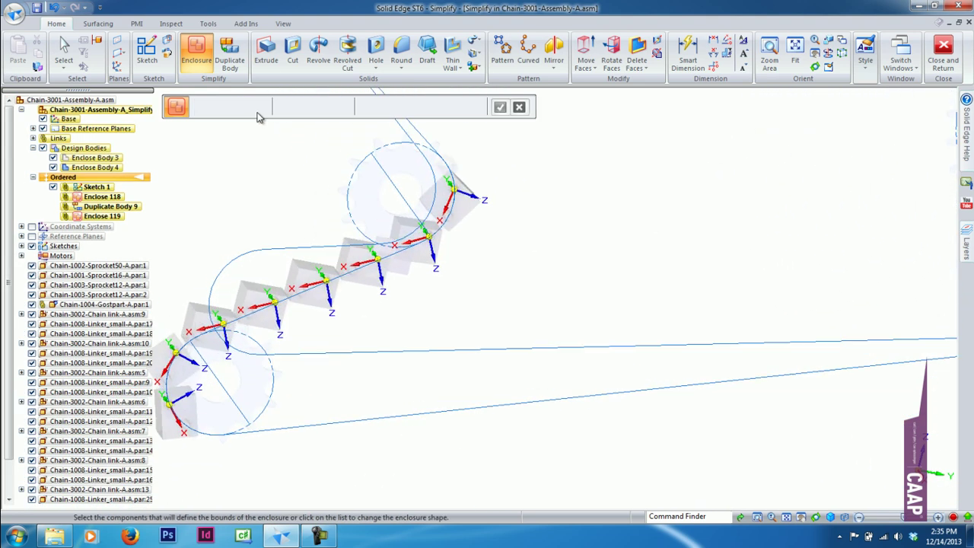
Step: Duplicate the new link body to every matching chain link as Duplicate Body 10
click(230, 58)
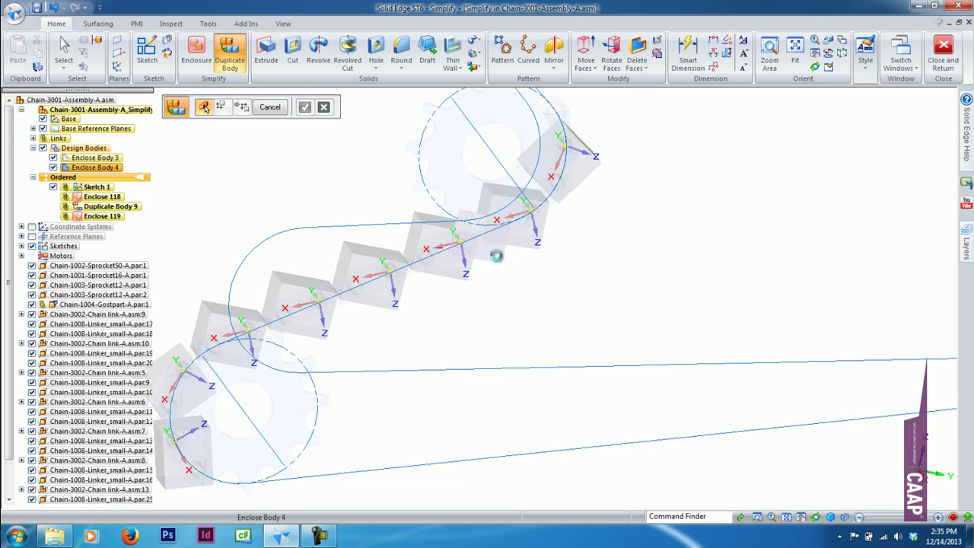
click(491, 246)
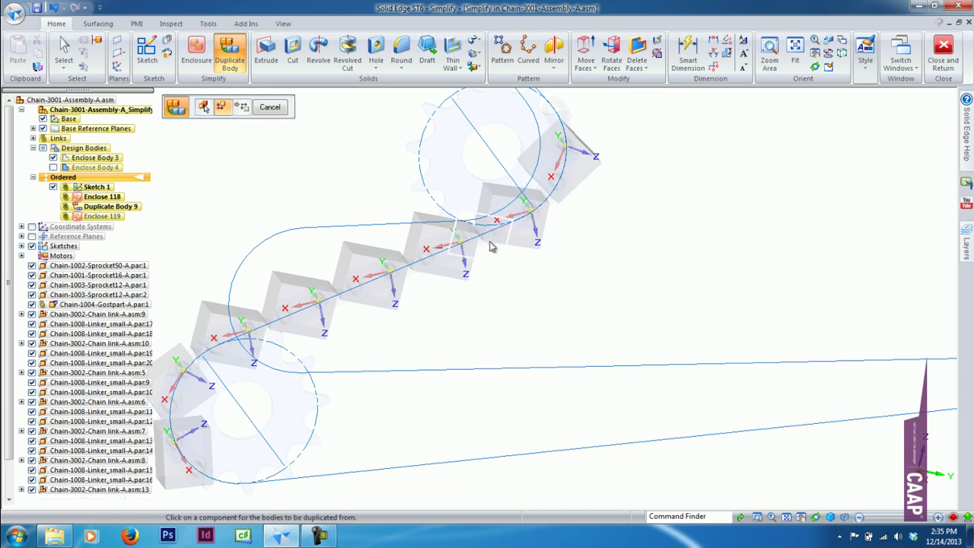
click(487, 249)
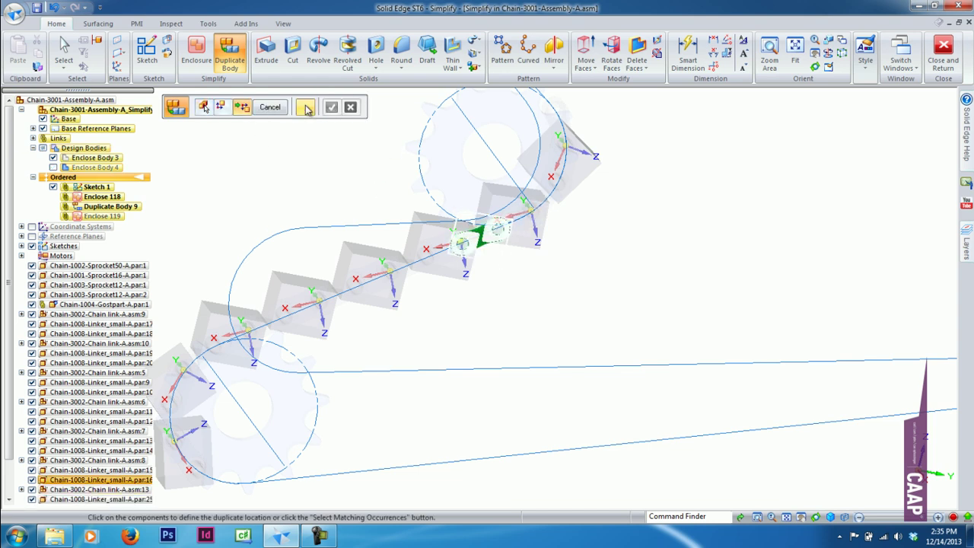
click(305, 108)
click(331, 108)
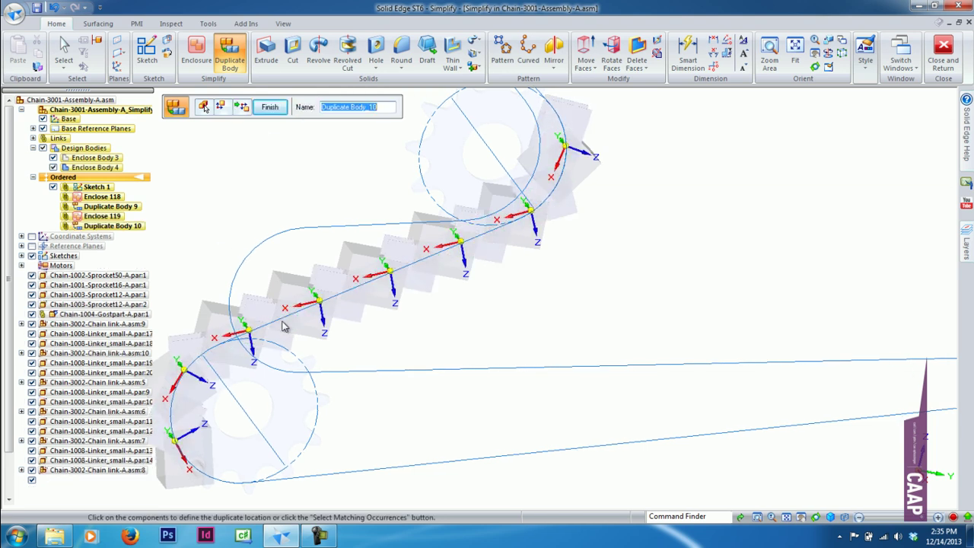
click(272, 109)
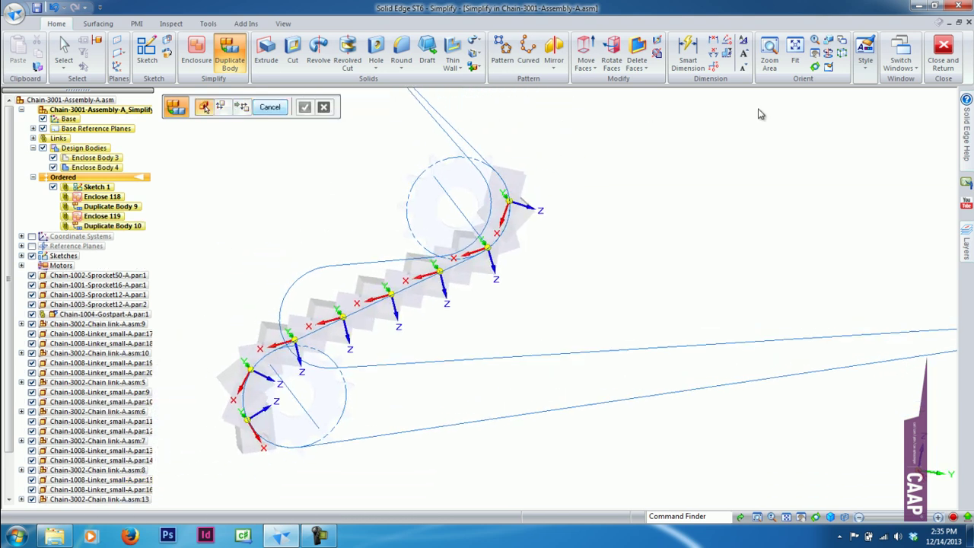
middle_drag(761, 113, 491, 143)
Step: Close the simplified model, save the changes, and return to the full chain assembly
click(943, 57)
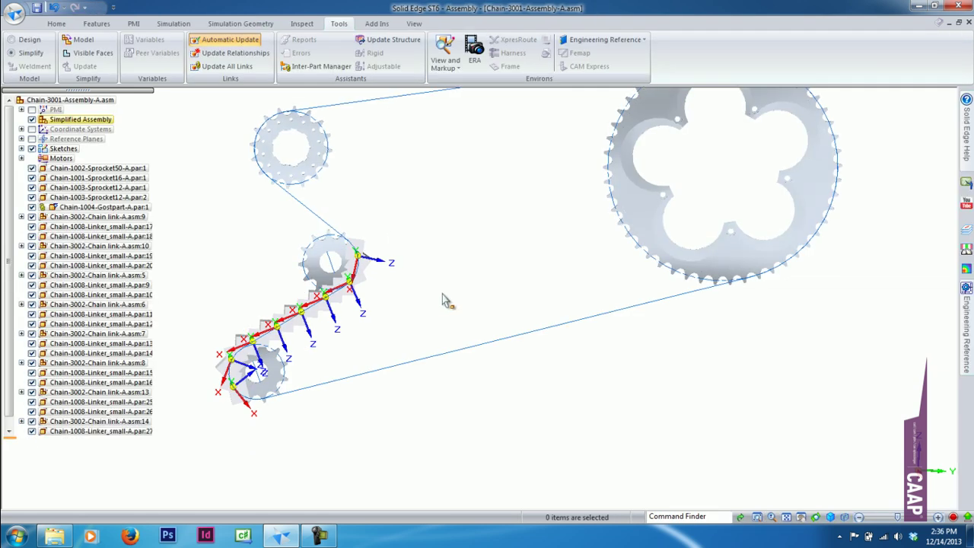
middle_drag(393, 284, 418, 289)
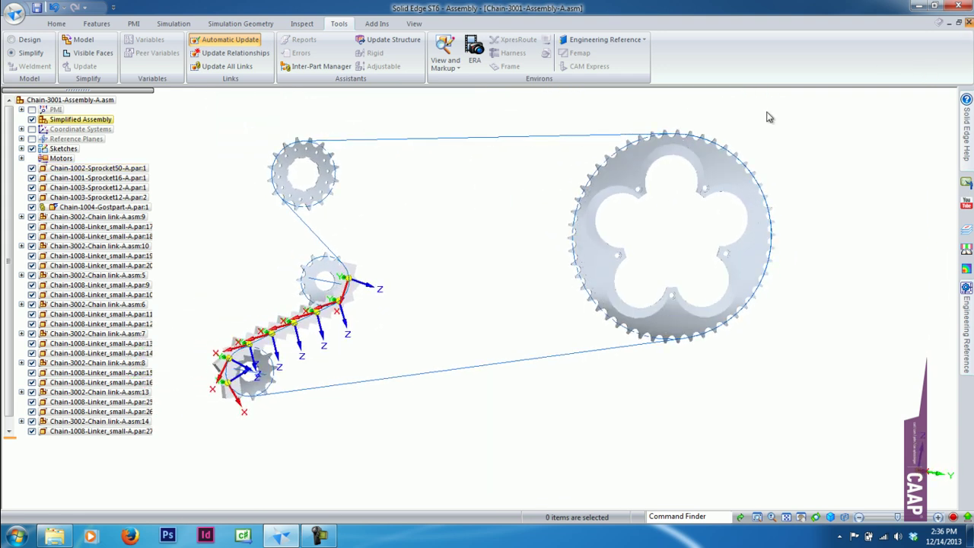
click(450, 315)
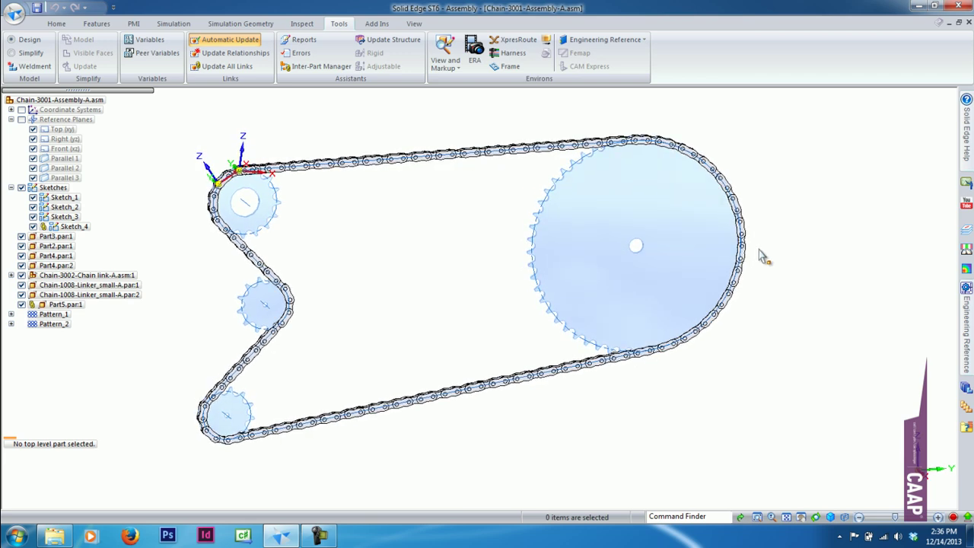
Step: Zoom onto the chain around the upper-left sprocket and tilt the view to see link thickness
scroll(215, 158, up, 2)
scroll(267, 175, up, 2)
scroll(395, 209, up, 1)
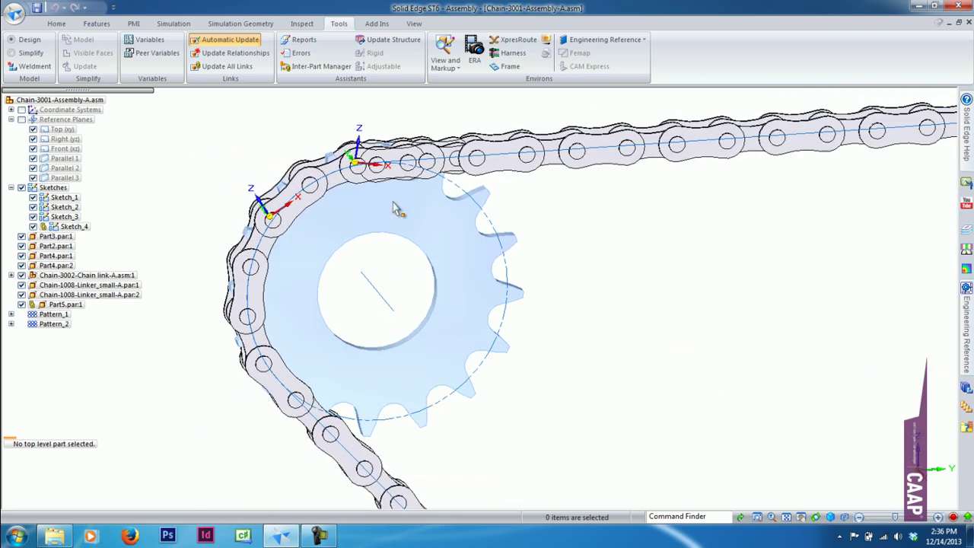
scroll(403, 152, up, 1)
middle_drag(403, 152, 356, 195)
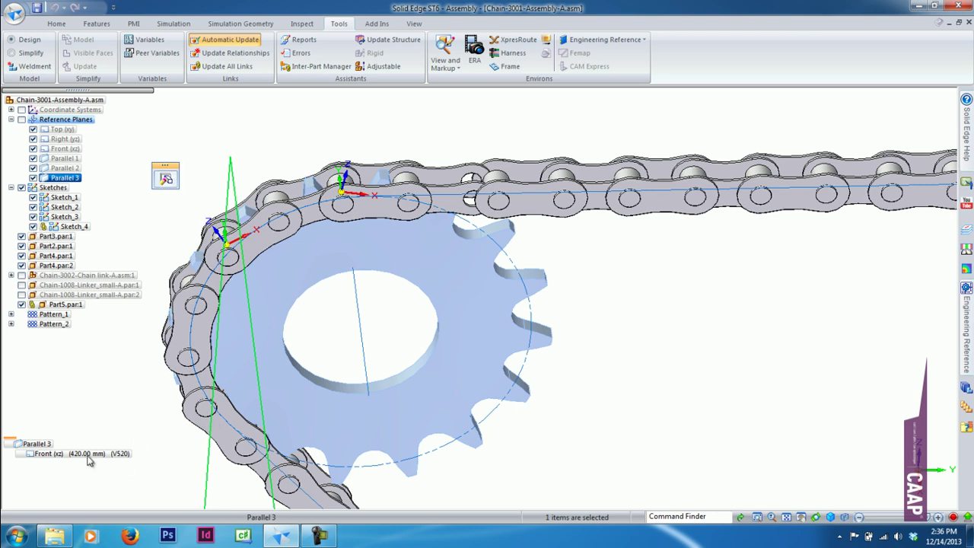
Step: Change Parallel 3's offset from Front (xz) from 420 mm to 418, then 417 mm
click(88, 454)
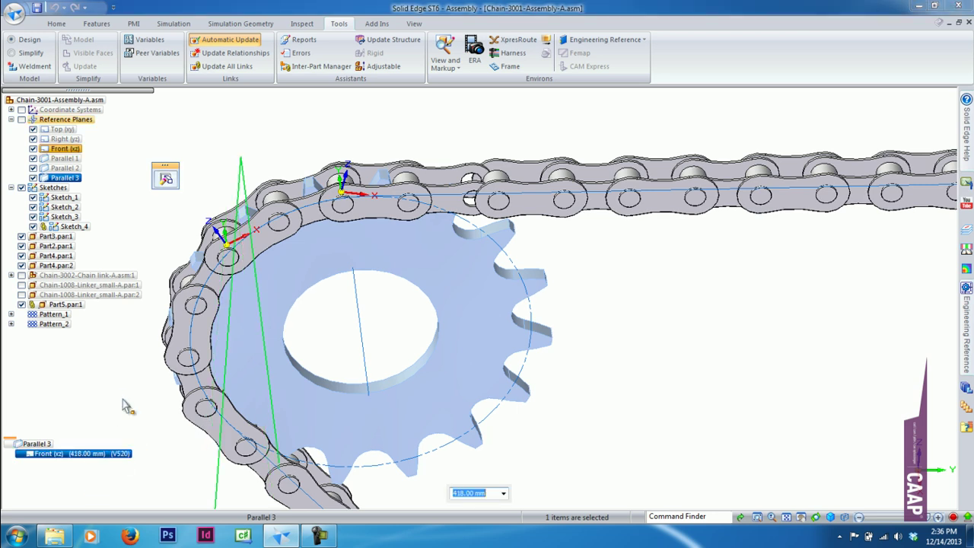
key(Escape)
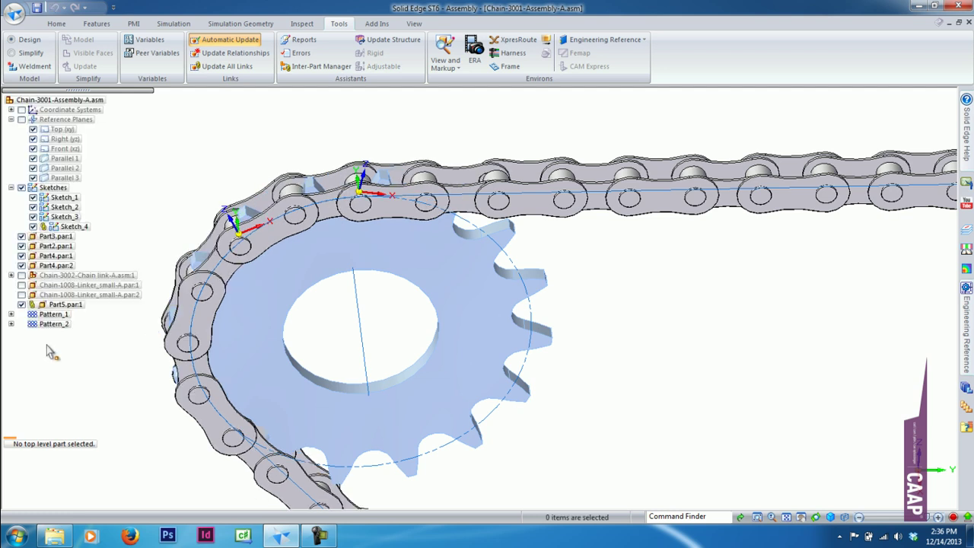
click(65, 178)
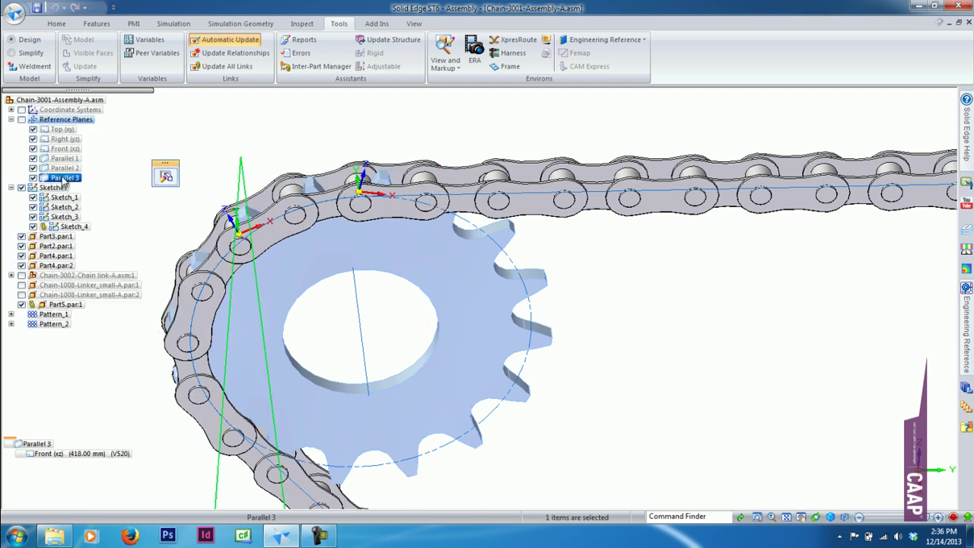
click(92, 454)
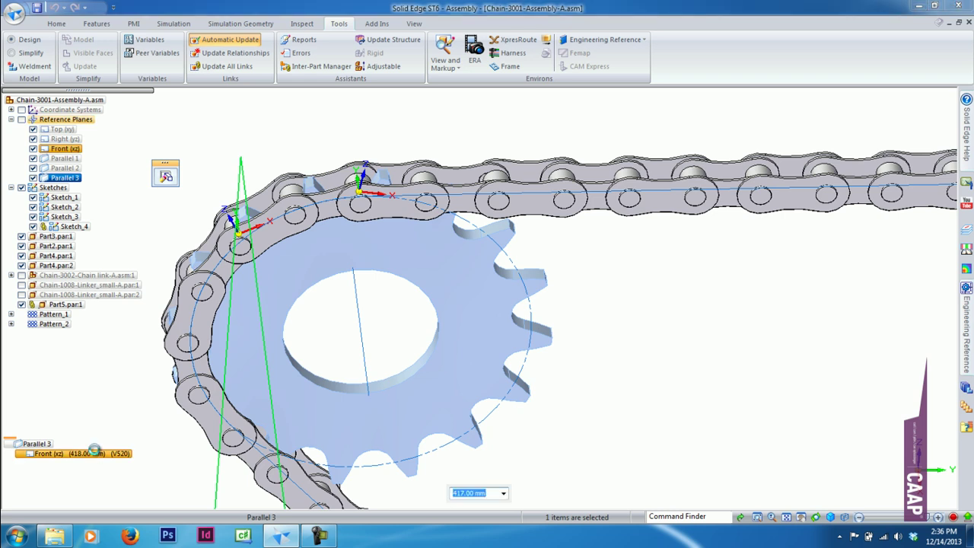
key(Escape)
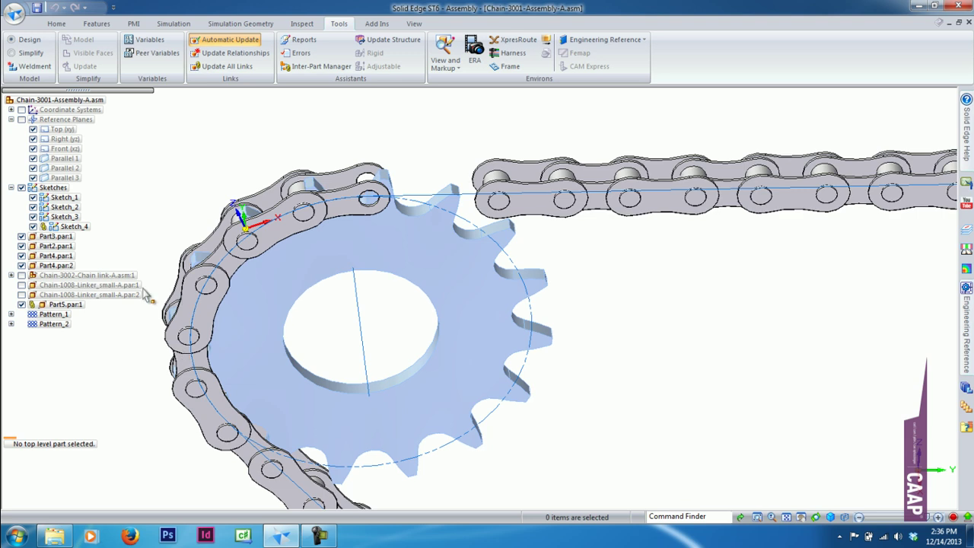
Step: Make the Chain-1008-Linker_small-A links visible again and fit the whole chain drive in view
click(22, 285)
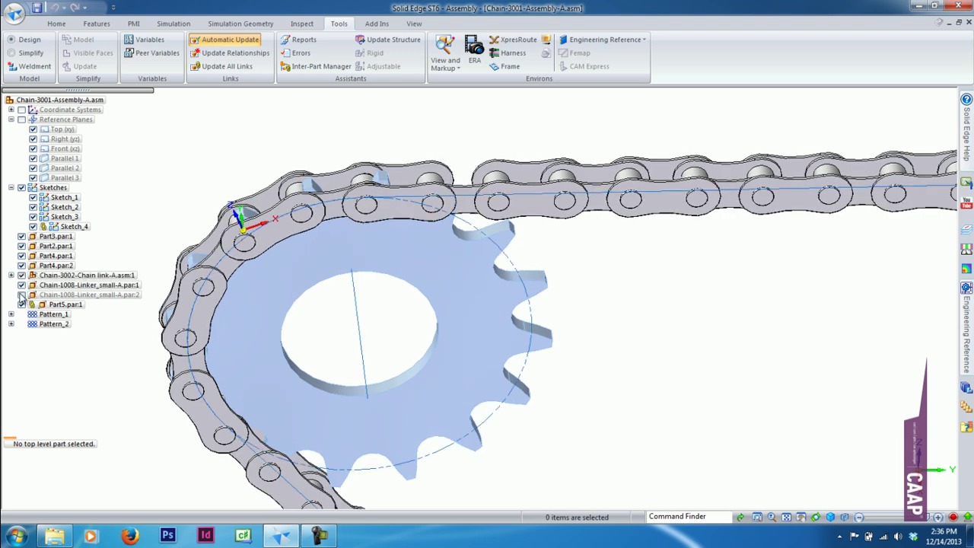
click(21, 294)
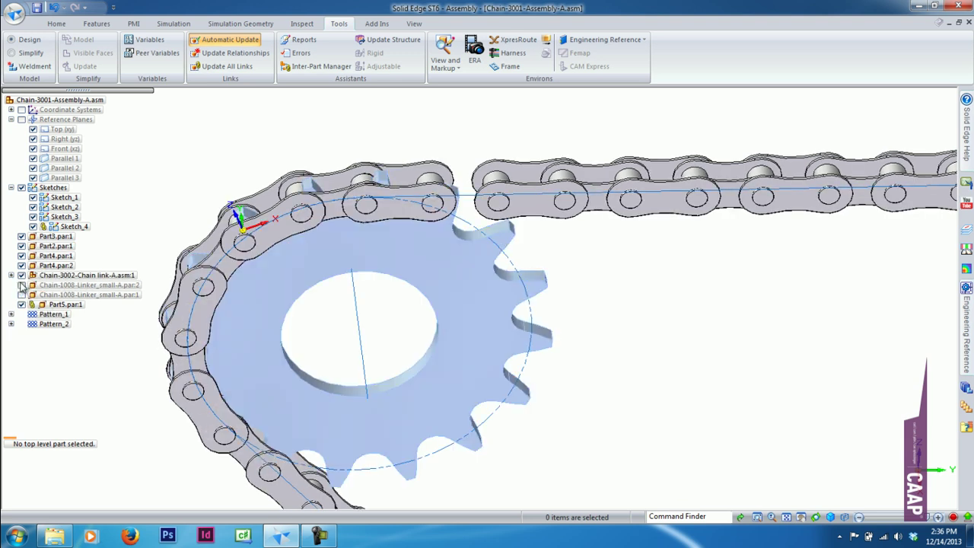
click(21, 295)
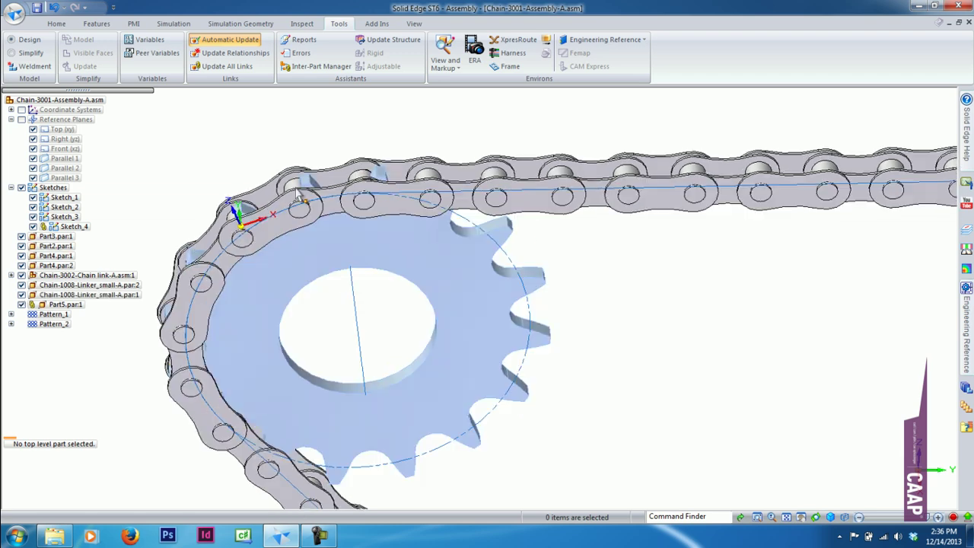
key(ctrl+shift+a)
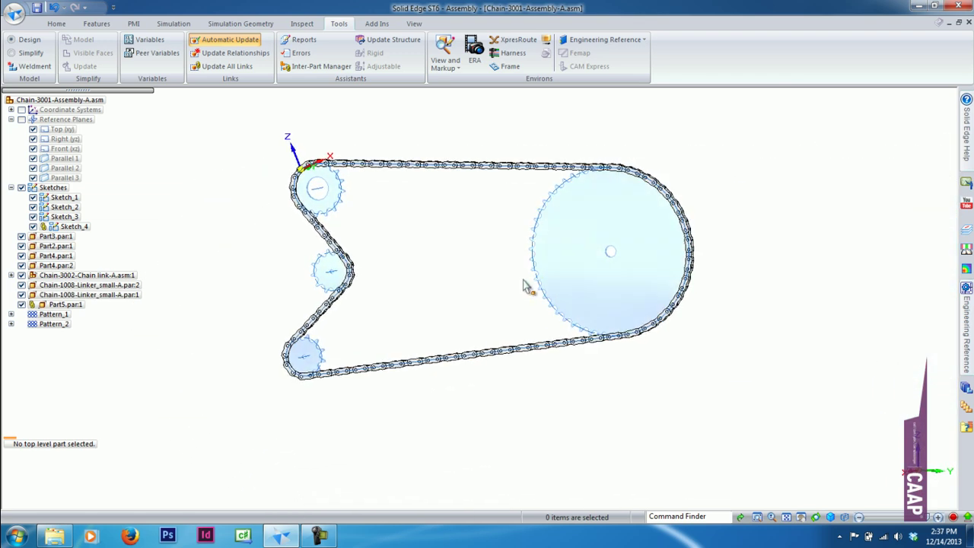
Step: Zoom in and out, then switch to the Right side view of the chain drive
scroll(272, 123, up, 3)
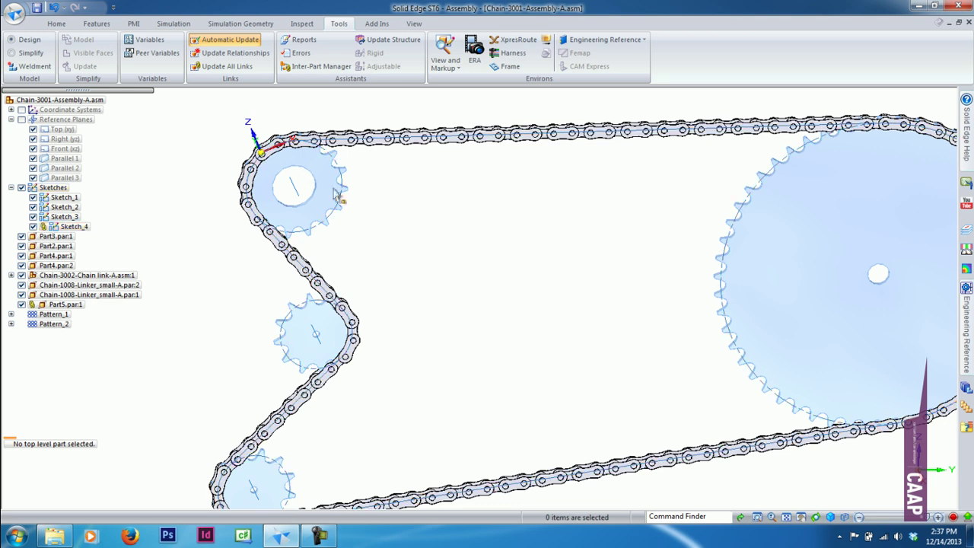
scroll(456, 251, down, 3)
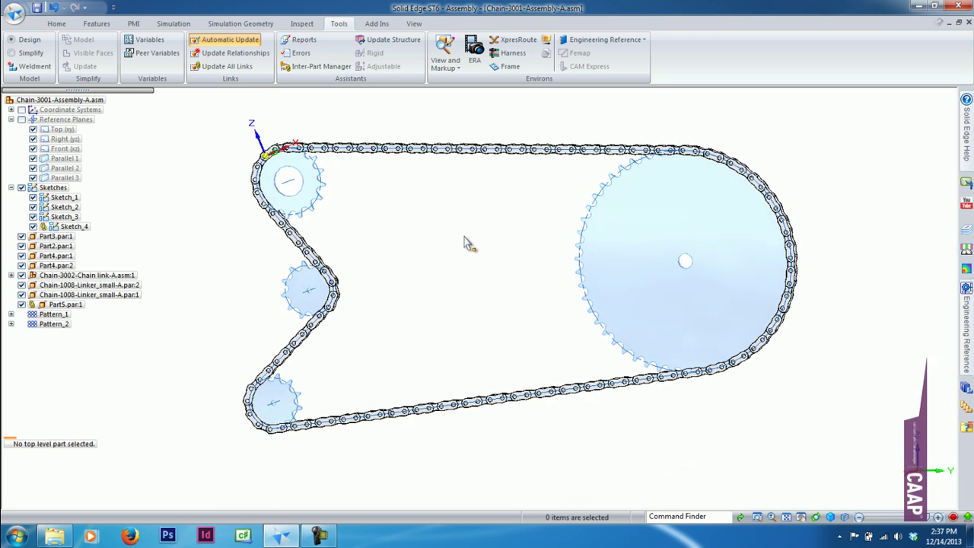
key(ctrl+r)
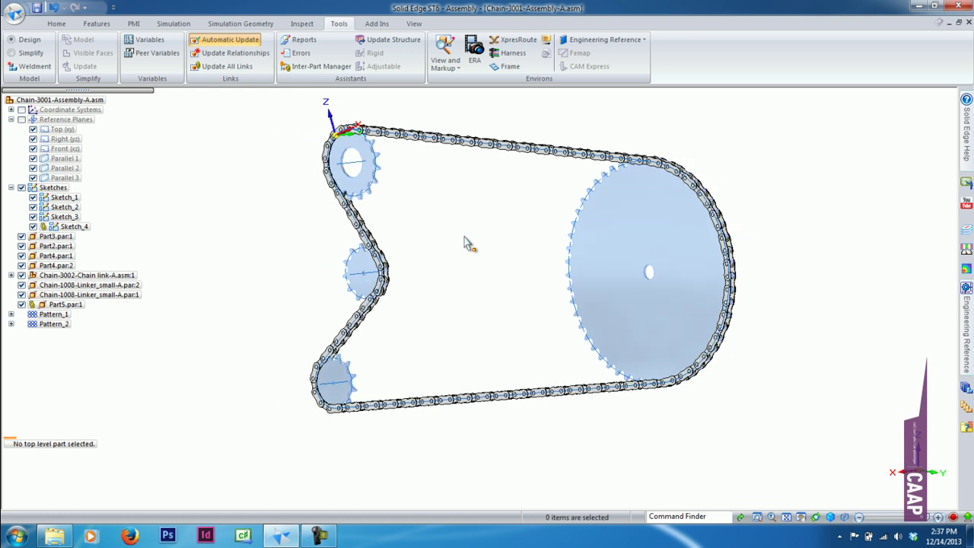